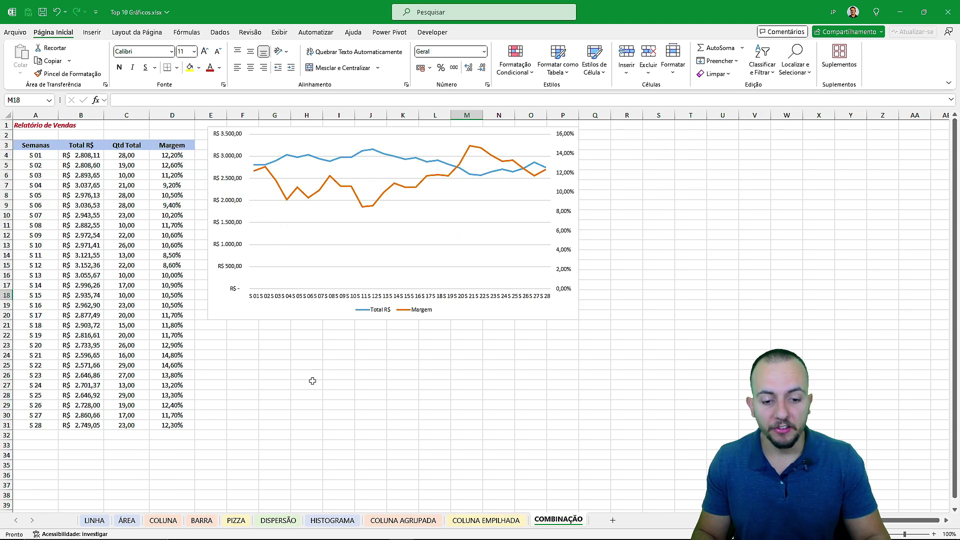
Step: Look through the sample chart worksheets from COMBINAÇÃO back to LINHA, peek at ÁREA, and return to LINHA
key(ctrl+Page_Up)
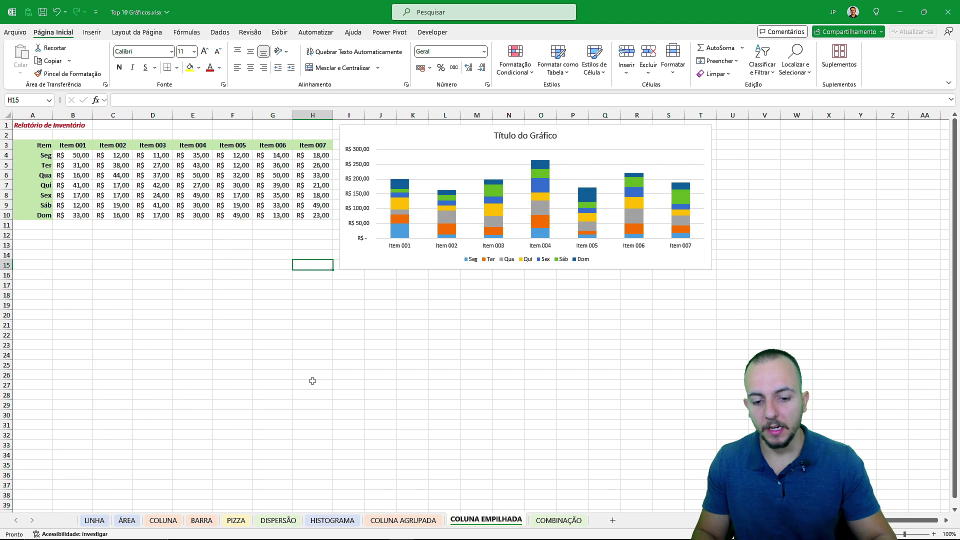
key(ctrl+Page_Up)
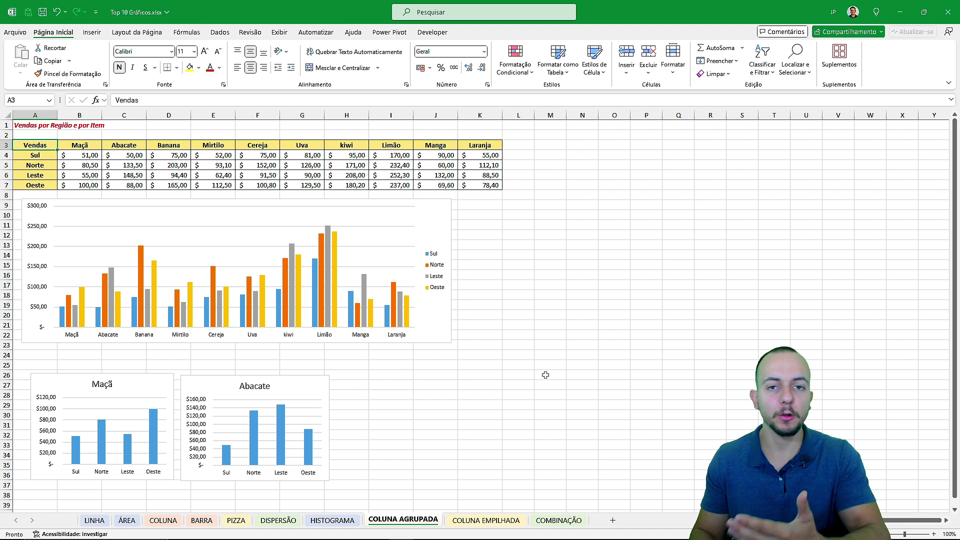
key(ctrl+Page_Up)
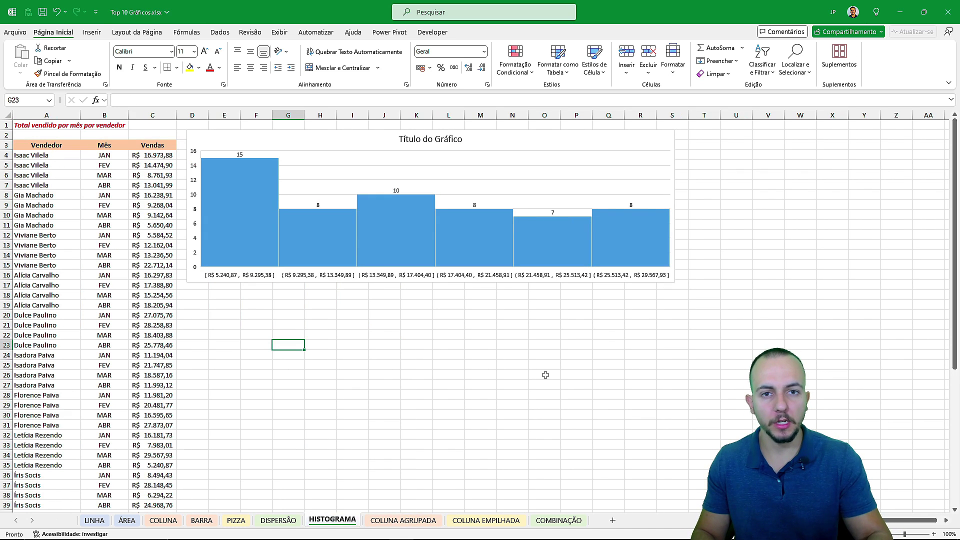
key(ctrl+Page_Up)
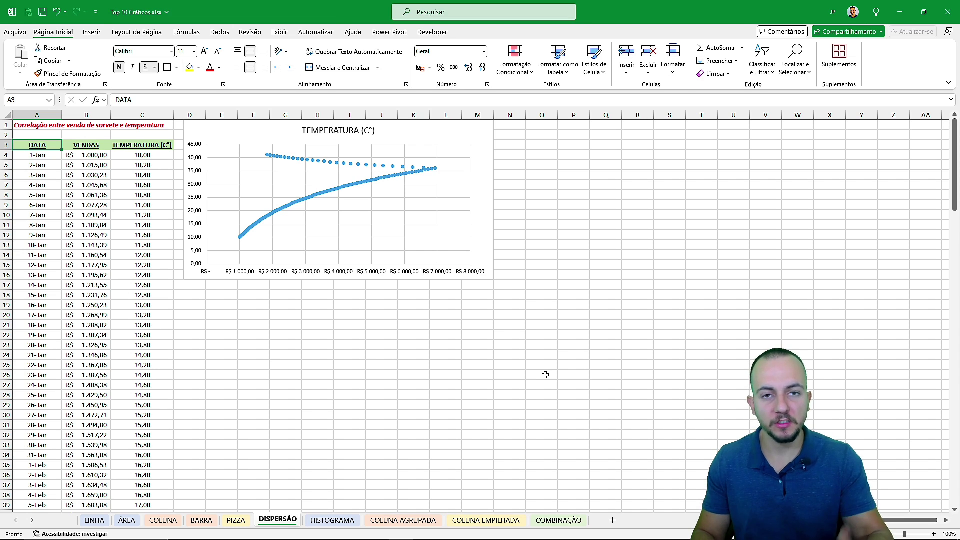
key(ctrl+Page_Up)
key(ctrl+Page_Up)
key(ctrl+Page_Down)
key(ctrl+Page_Up)
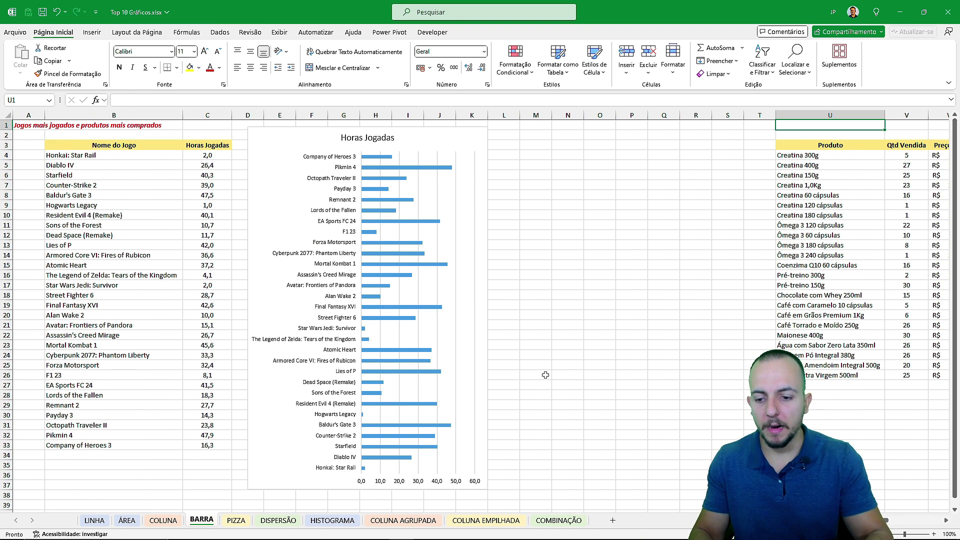
key(ctrl+Page_Up)
key(ctrl+Page_Up)
key(ctrl+Page_Up)
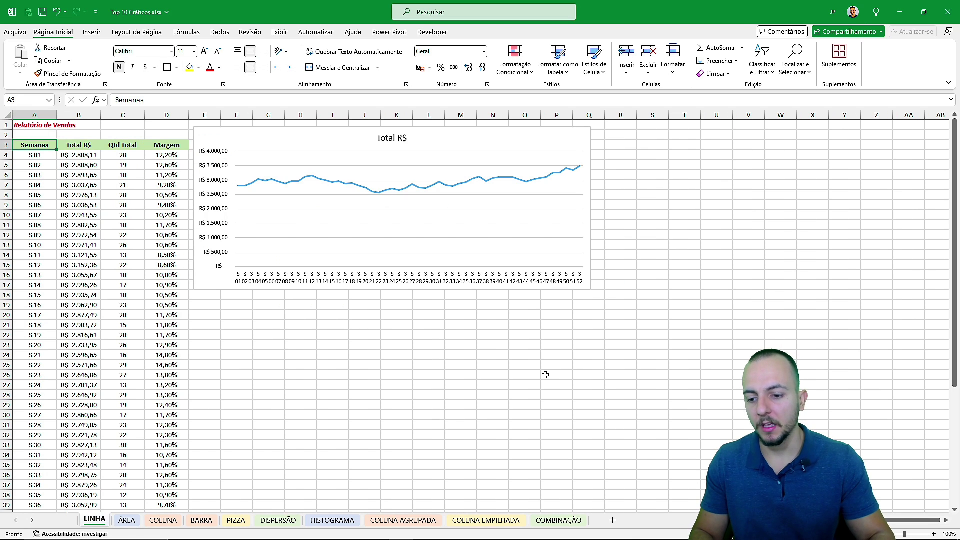
key(ctrl+Page_Down)
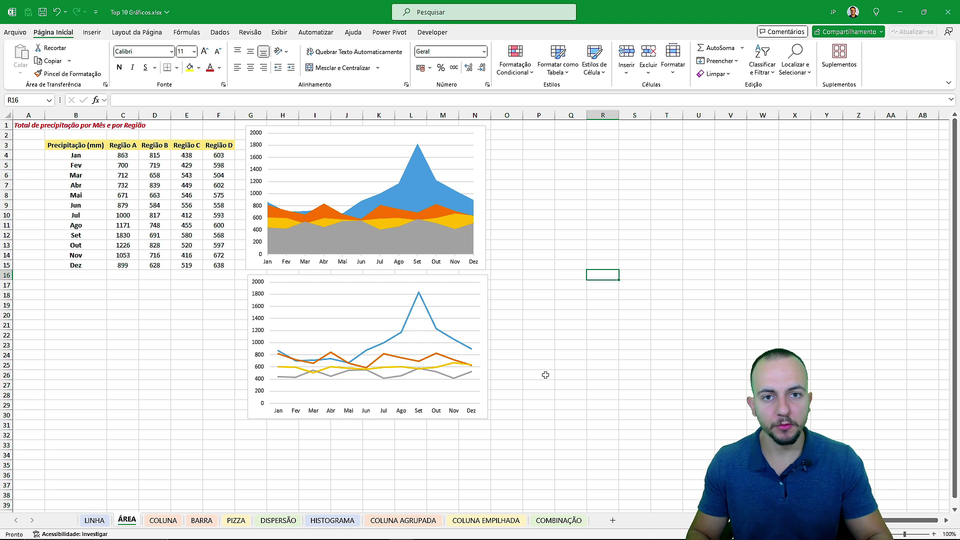
key(ctrl+Page_Up)
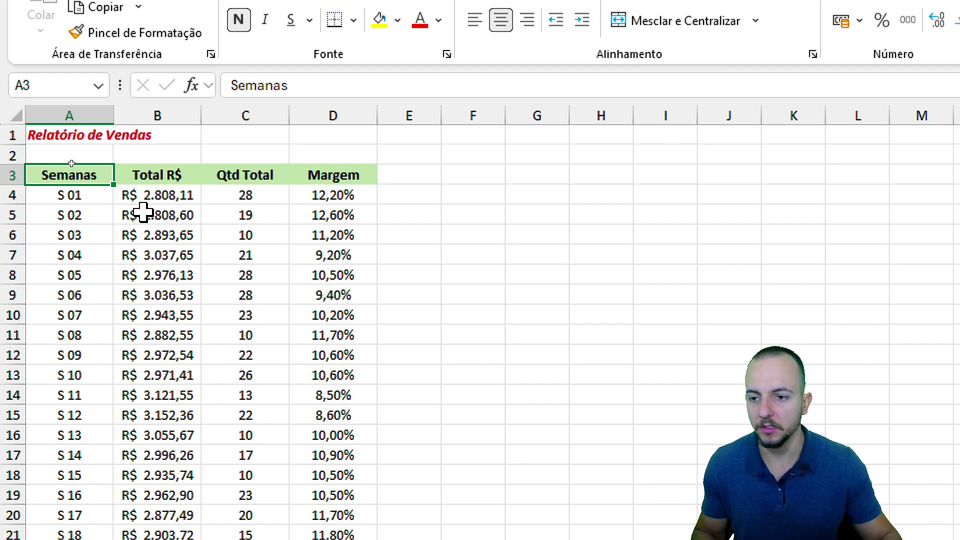
Step: Examine the sales report's Semanas, Total R$, Qtd Total and Margem columns and its data rows, ending on the Semanas header
drag(99, 174, 101, 379)
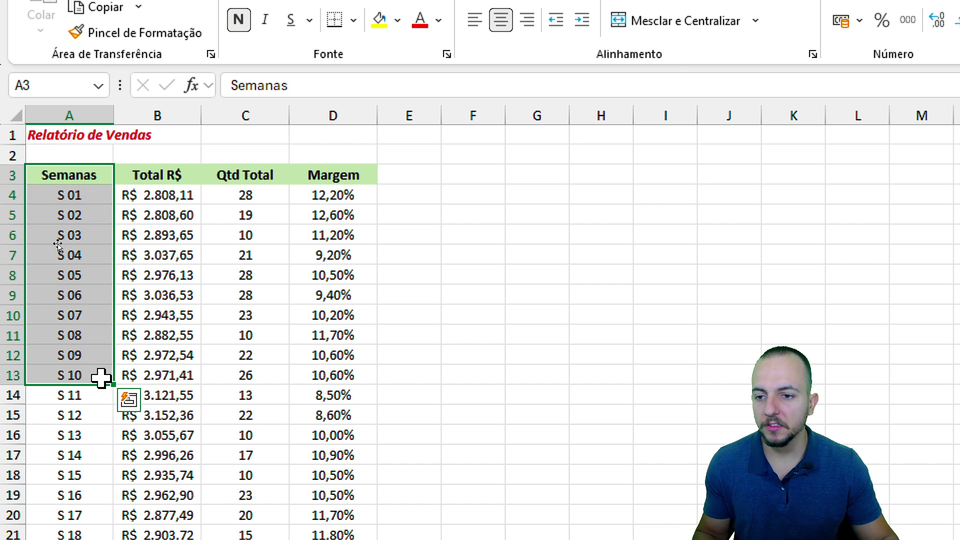
click(159, 107)
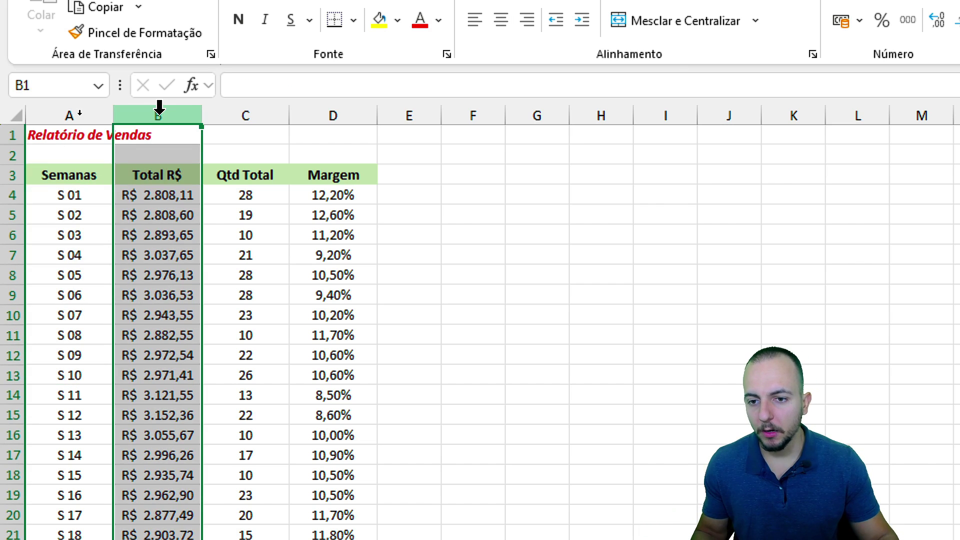
click(231, 106)
click(335, 106)
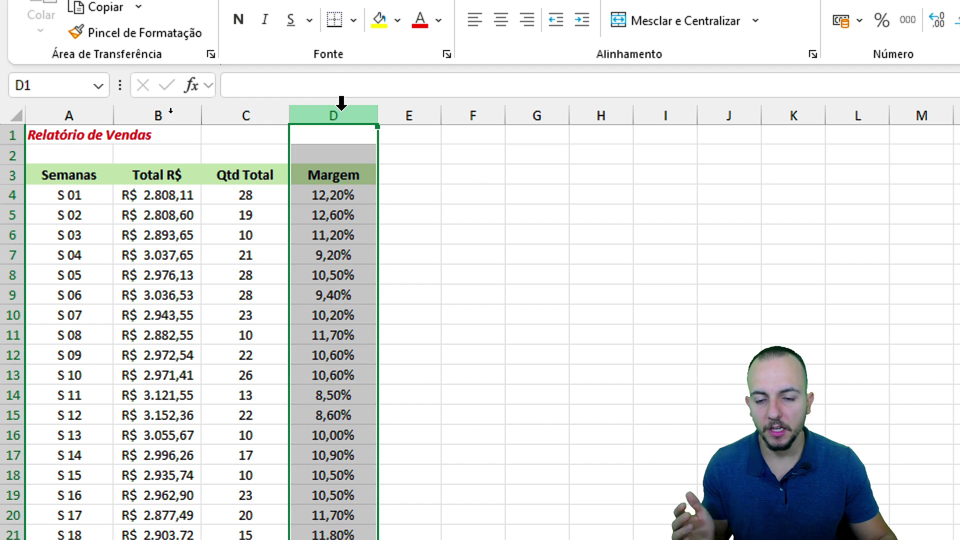
drag(266, 195, 285, 368)
key(shift+space)
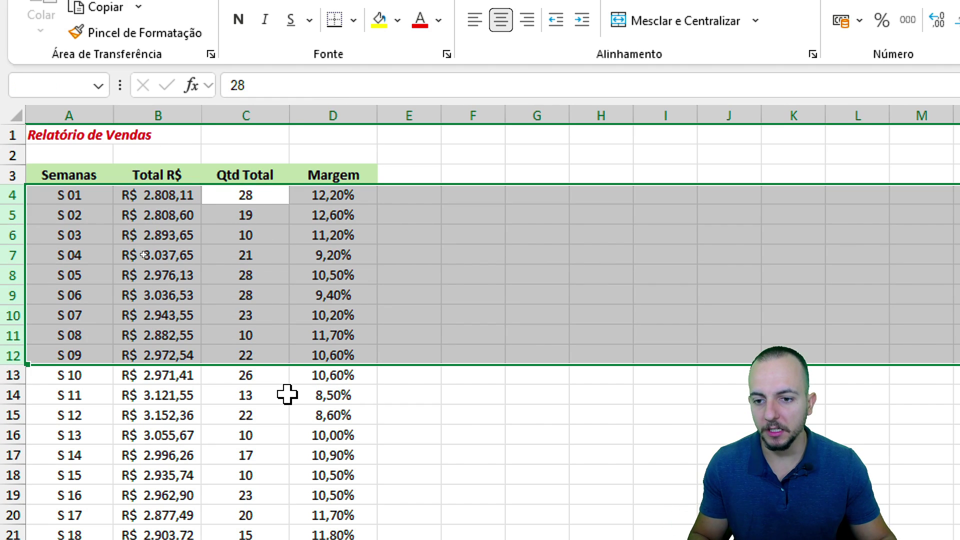
click(96, 174)
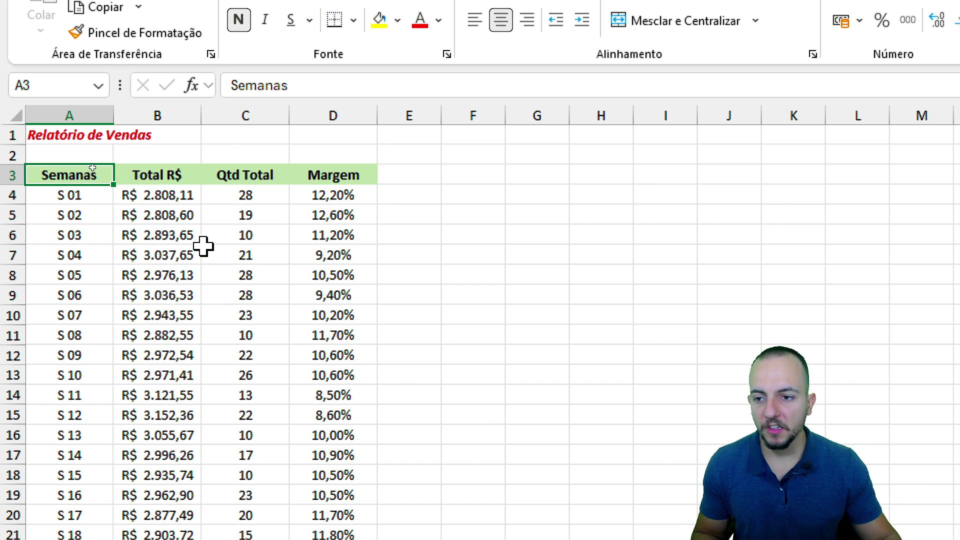
Step: Insert a 2D line chart from the Semanas and Total R$ data in A3:B55, and enlarge it beside the table across columns E to Q
drag(86, 167, 159, 356)
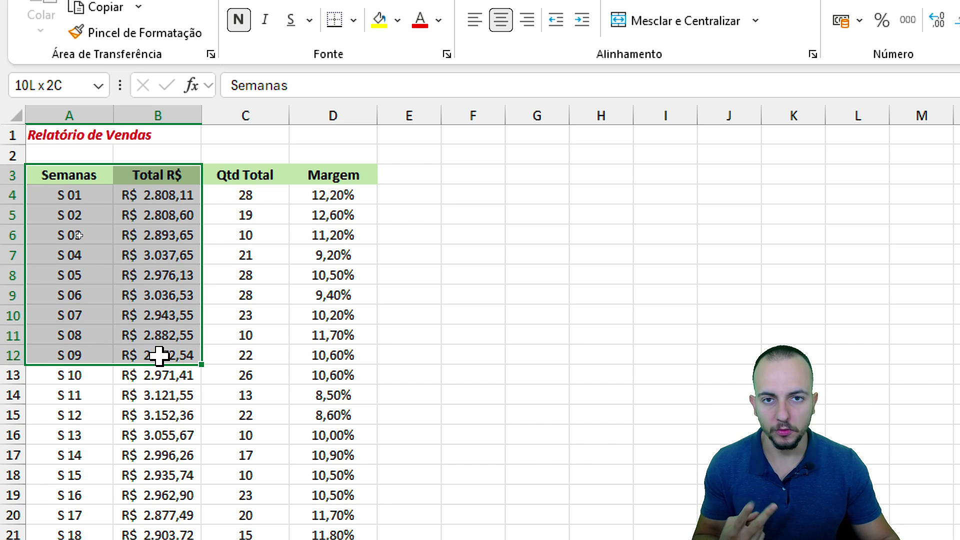
drag(159, 356, 88, 498)
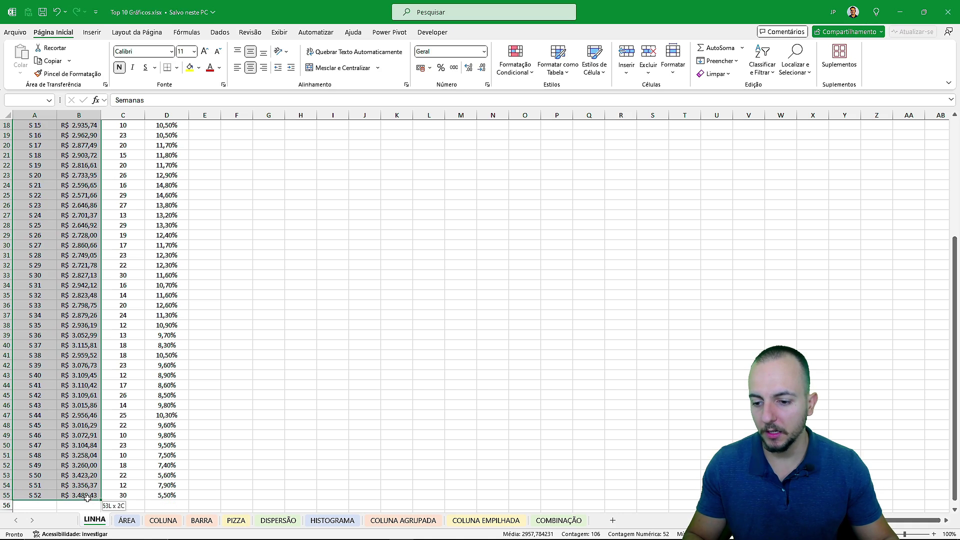
scroll(90, 480, up, 6)
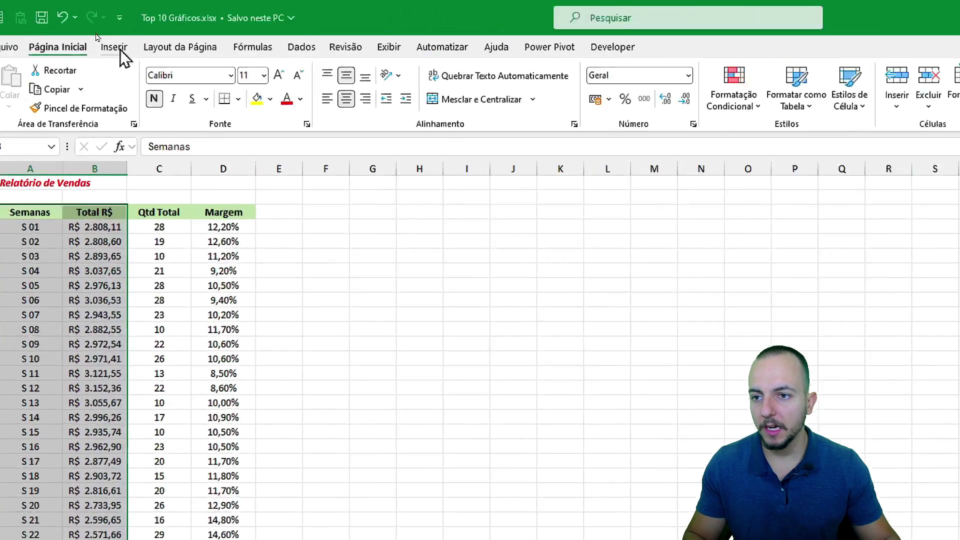
click(120, 49)
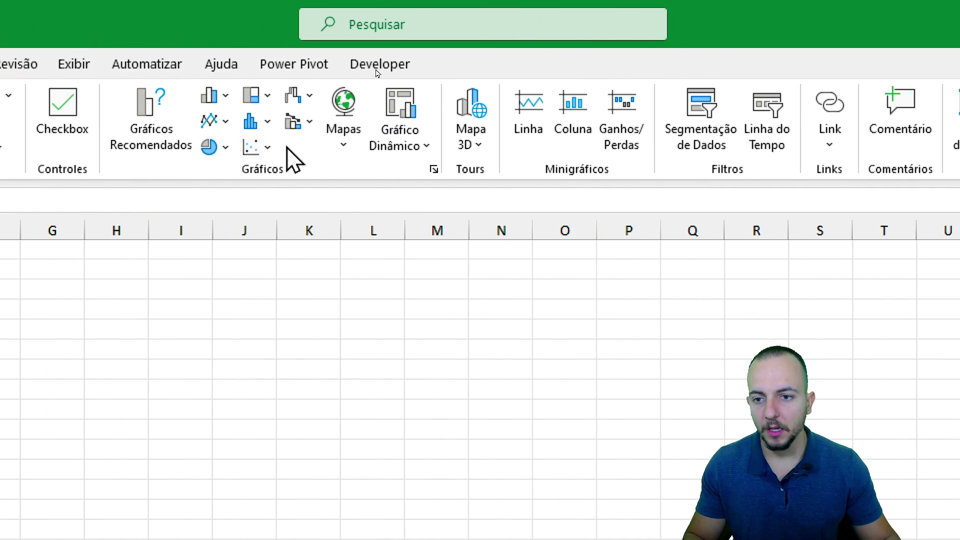
click(493, 88)
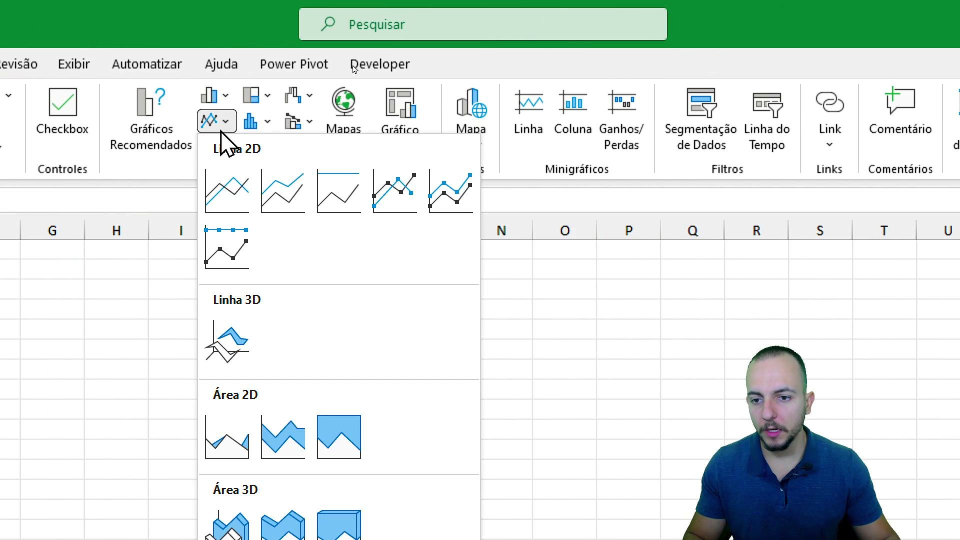
click(224, 190)
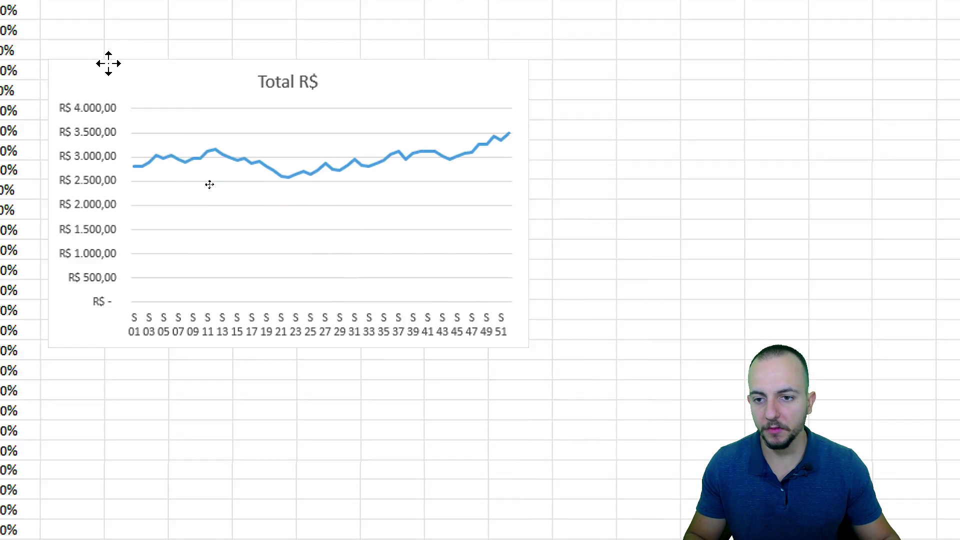
drag(109, 64, 233, 69)
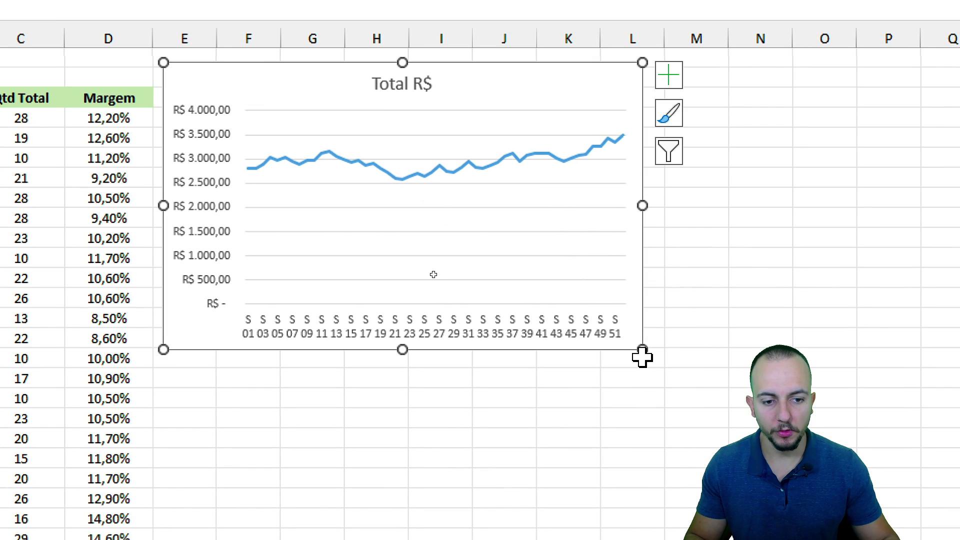
drag(642, 357, 956, 388)
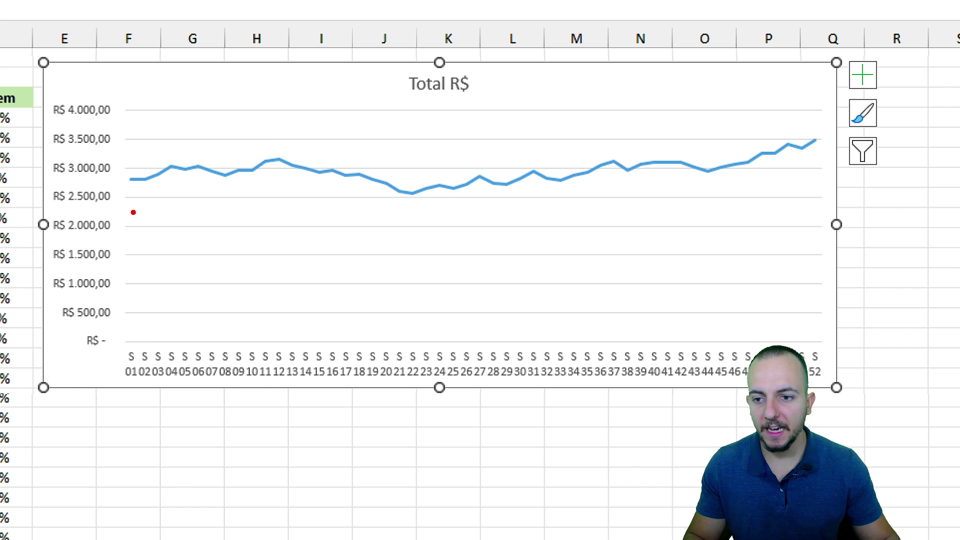
Step: Trace the sales trend with a red freehand stroke below the chart line and clear the annotation
mouse_move(133, 212)
mouse_down()
mouse_move(354, 216)
mouse_move(754, 169)
mouse_up()
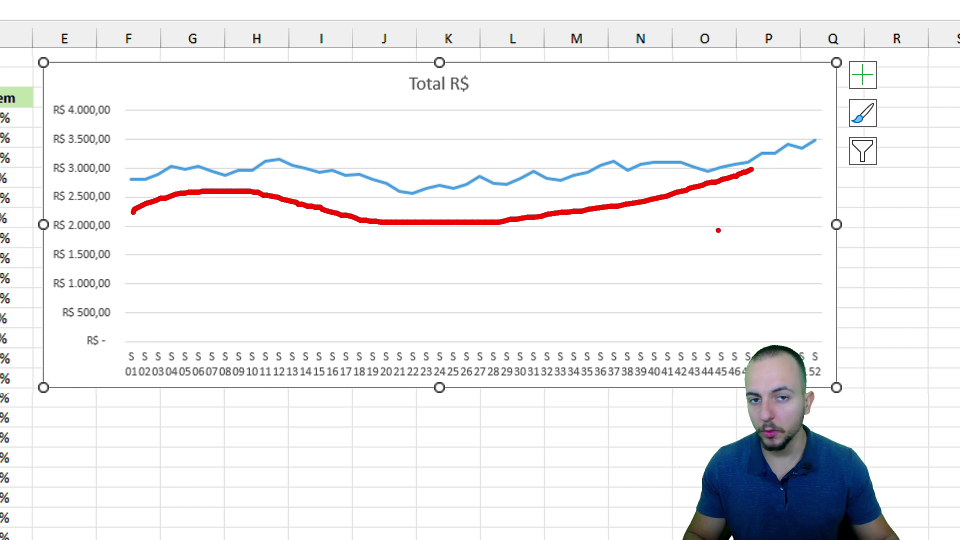
key(Escape)
key(Escape)
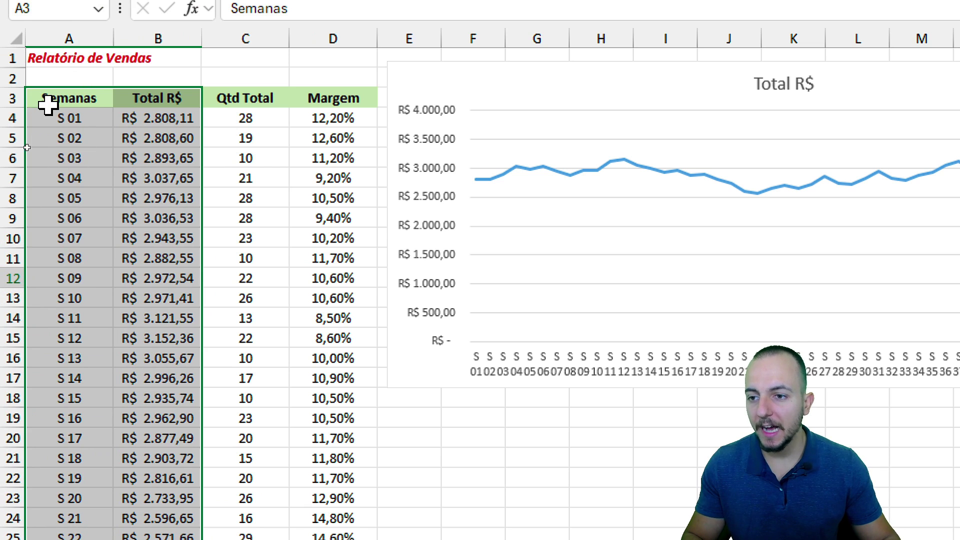
Step: Review the weekly sales rows down to week S 52 and return to the top of the table
click(62, 101)
scroll(225, 242, down, 4)
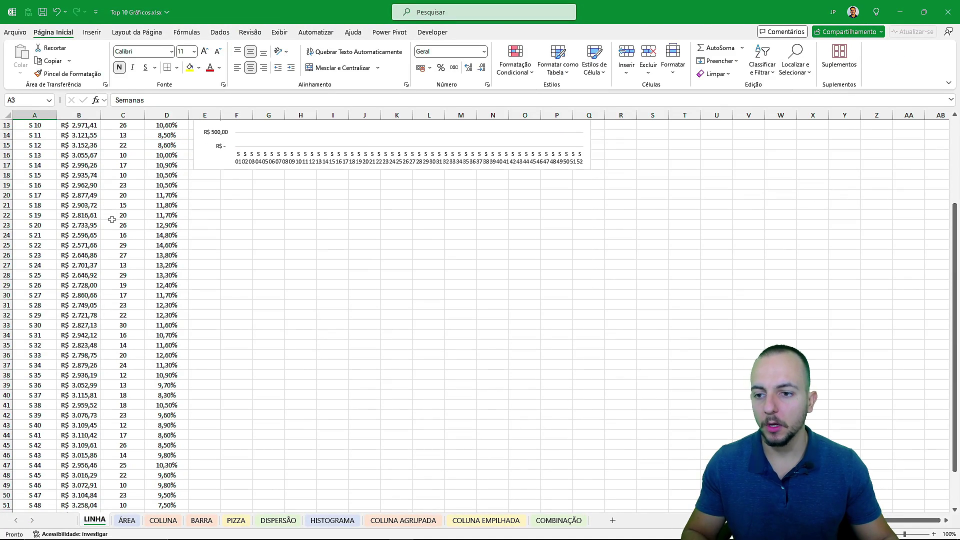
scroll(112, 220, up, 4)
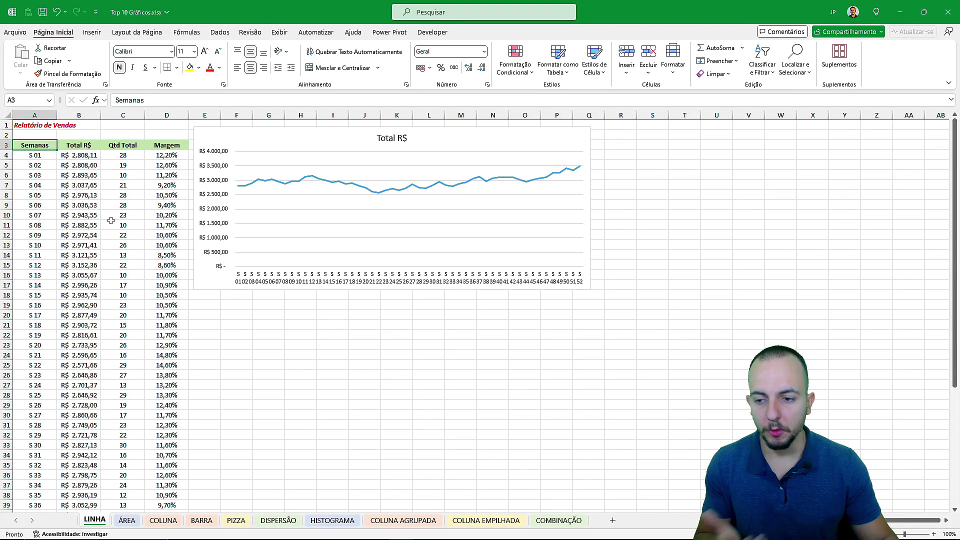
scroll(111, 221, down, 5)
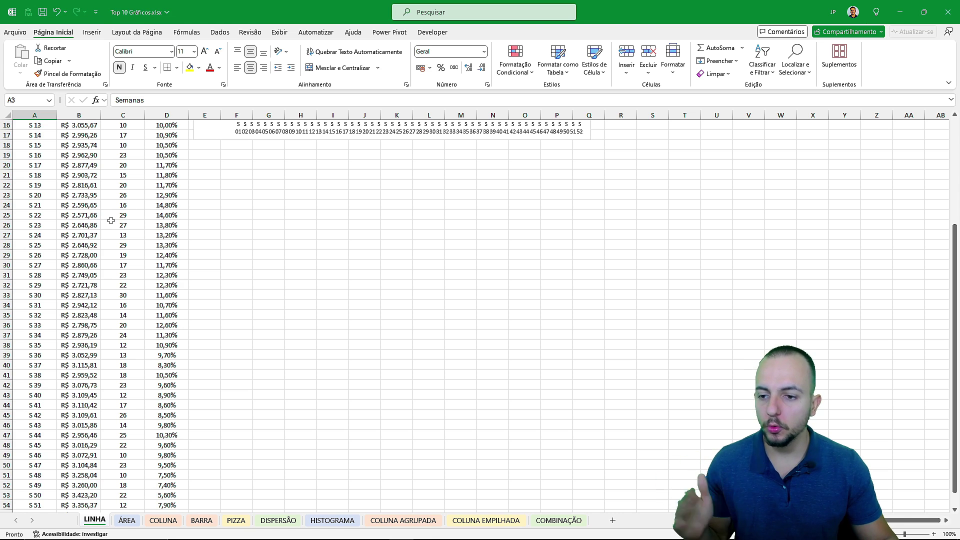
scroll(111, 220, down, 2)
scroll(111, 220, up, 7)
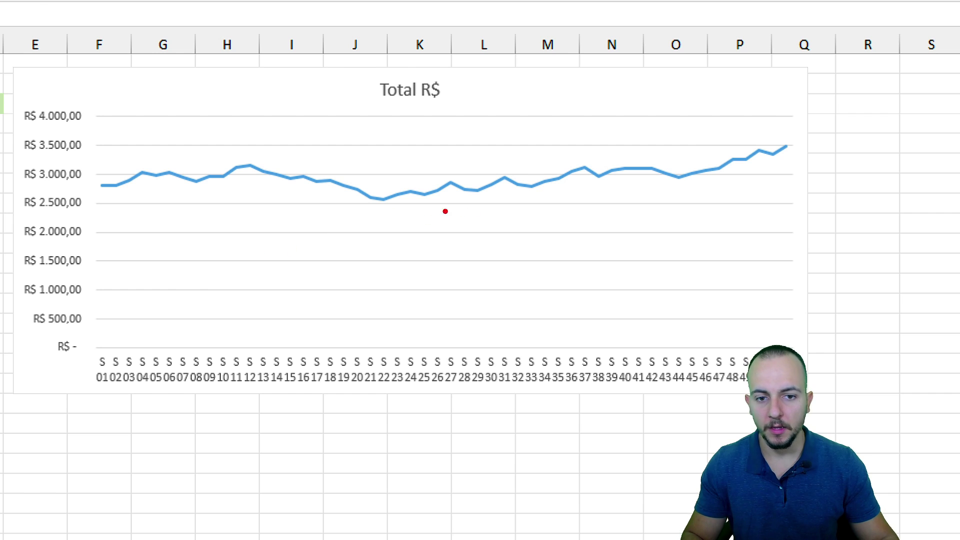
Step: Mark the chart with a red rising trend stroke and a red box around the week labels, undoing each mark
mouse_move(720, 153)
mouse_down()
mouse_move(774, 146)
mouse_move(92, 237)
mouse_up()
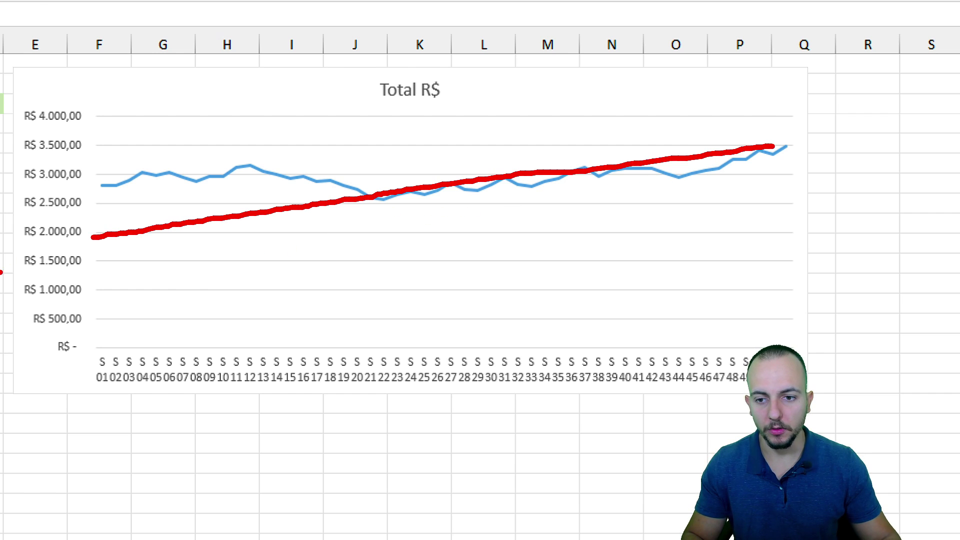
key(ctrl+z)
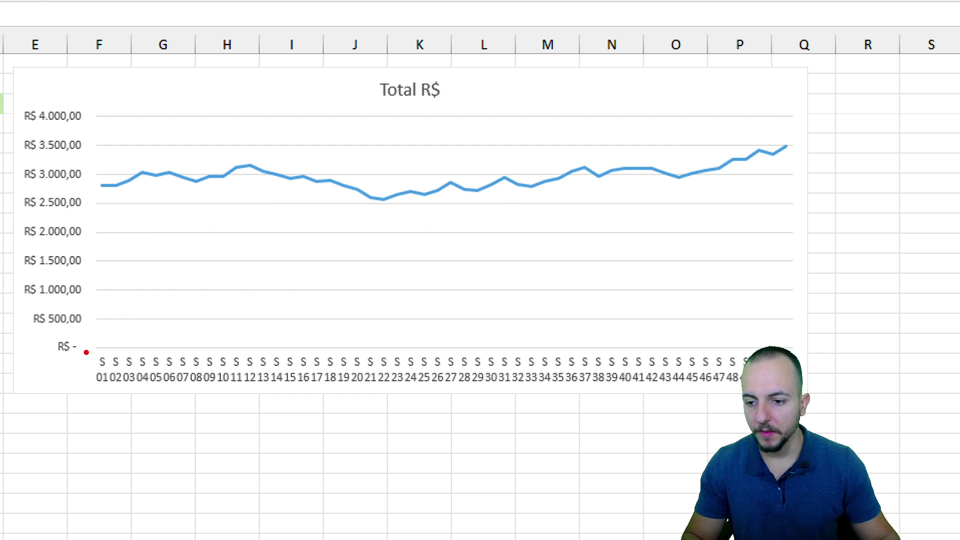
drag(83, 352, 814, 389)
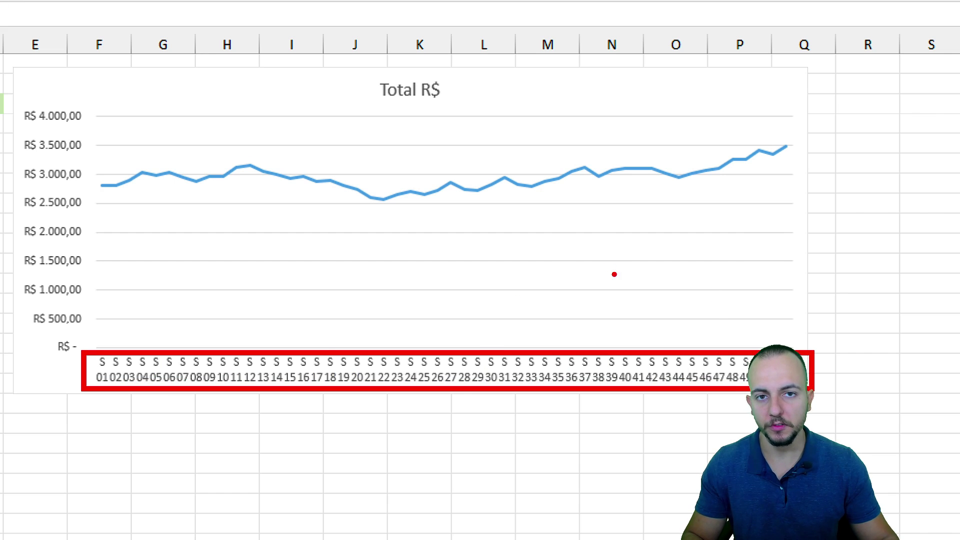
key(ctrl+z)
Step: Draw three red vertical strokes between the first week labels and the sales line, and undo them all
mouse_move(102, 351)
mouse_down()
mouse_move(101, 190)
mouse_move(120, 208)
mouse_up()
drag(155, 330, 155, 195)
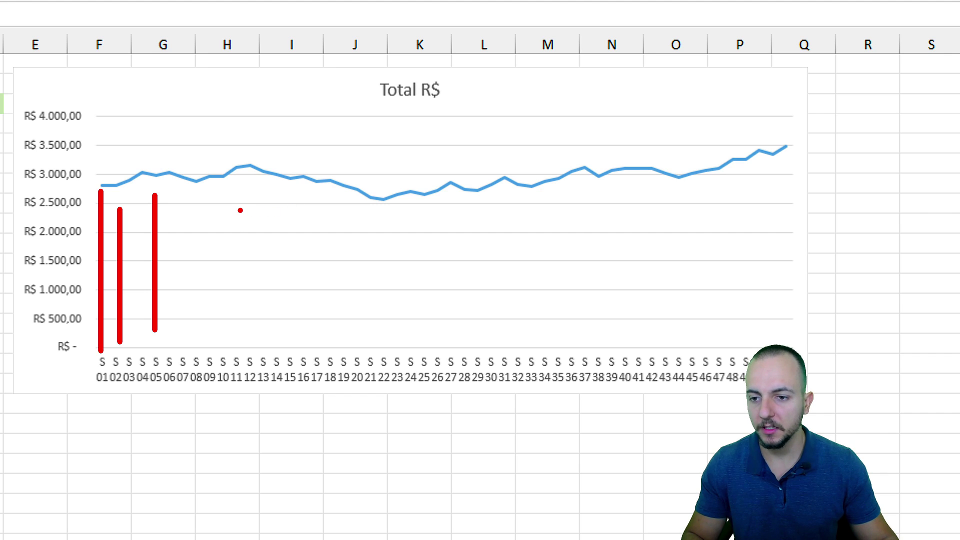
key(ctrl+z)
key(ctrl+z)
key(ctrl+z)
Step: Draw a red upward arrow through the sales line at week 08, highlight the value axis, and undo both marks
drag(197, 198, 198, 120)
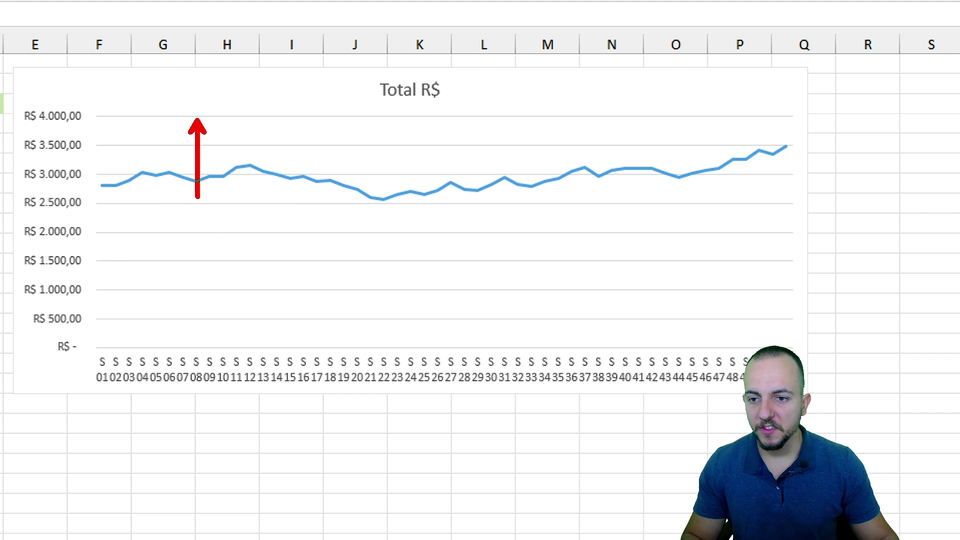
drag(18, 92, 96, 208)
key(ctrl+z)
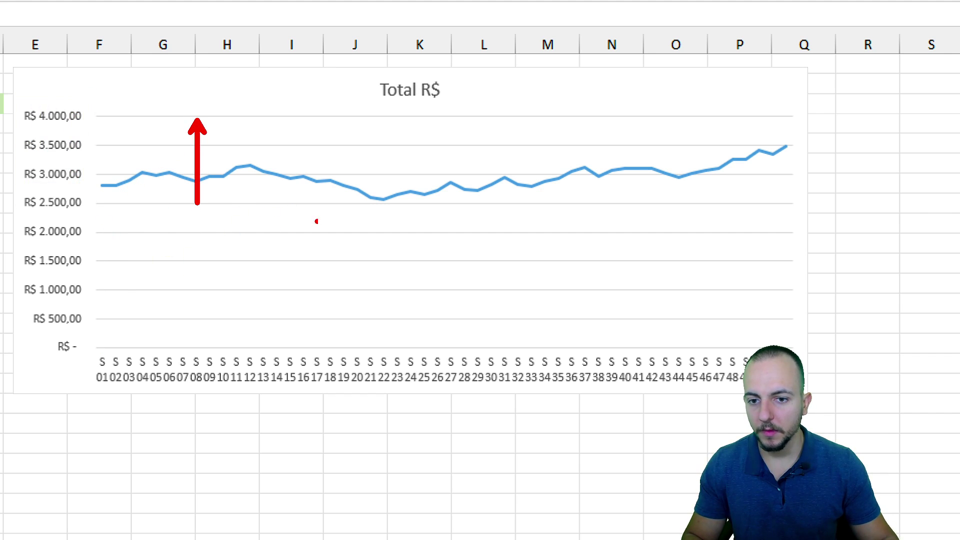
key(ctrl+z)
Step: Mark a point on the sales line and draw a horizontal red line to the value axis, undoing both marks
mouse_move(375, 185)
mouse_down()
mouse_move(395, 181)
mouse_move(380, 179)
mouse_up()
drag(333, 215, 76, 215)
key(ctrl+z)
key(ctrl+z)
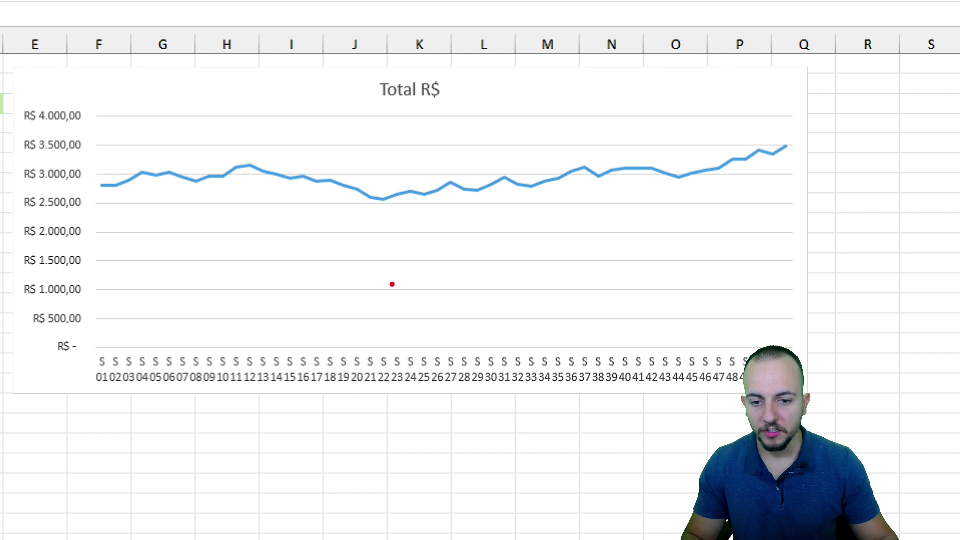
Step: Draw red guide lines from week 24 up to the sales line and across to the value axis, marking their intersection
mouse_move(409, 353)
mouse_down()
mouse_move(409, 179)
mouse_move(240, 196)
mouse_move(82, 190)
mouse_up()
drag(412, 190, 393, 199)
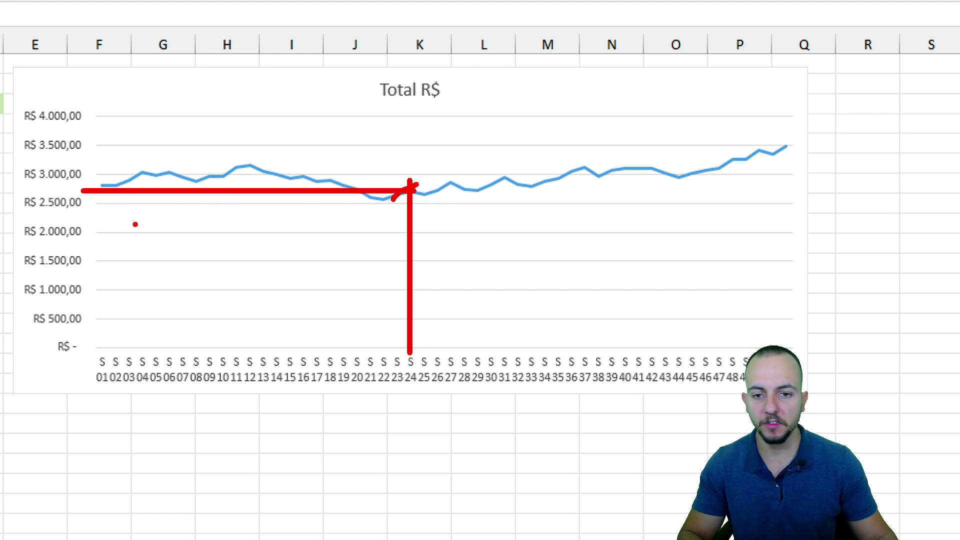
Step: Clear the guide lines and mark the sales line's week 24 data tip with red strokes and an arrow, erasing those marks too
key(Escape)
mouse_move(415, 197)
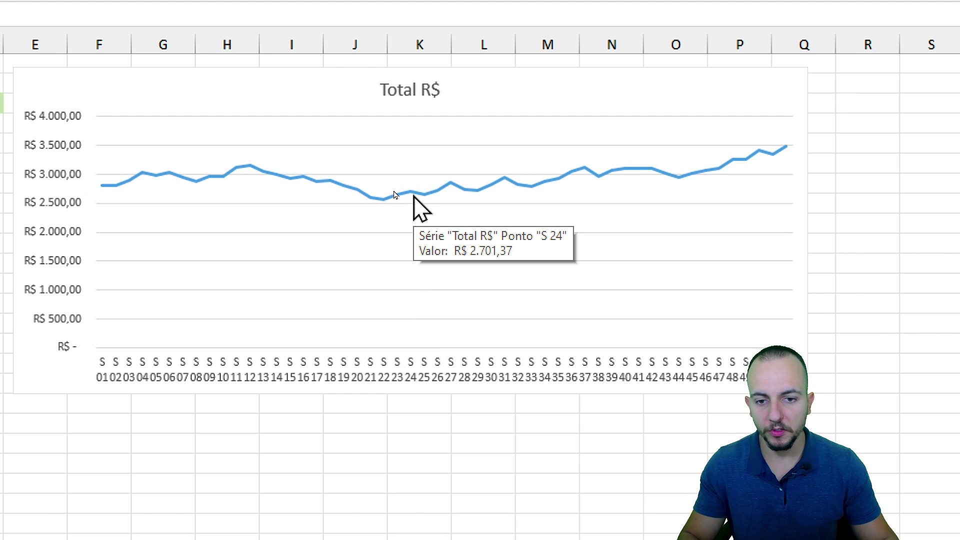
key(ctrl+2)
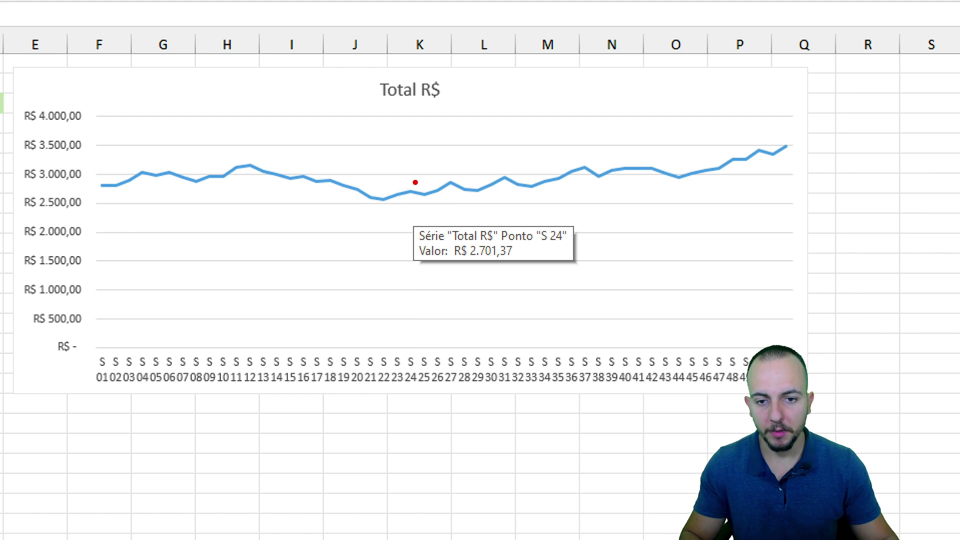
drag(414, 182, 414, 229)
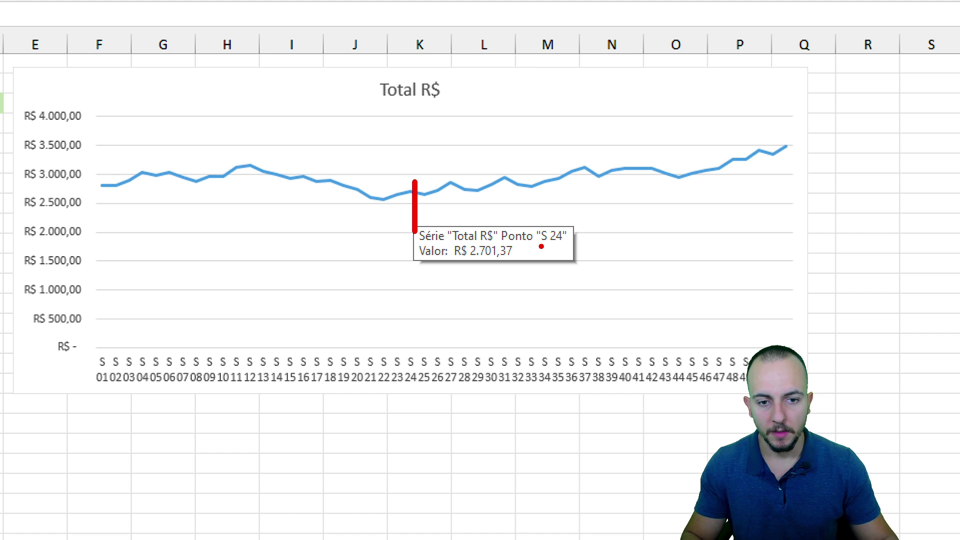
drag(540, 245, 584, 244)
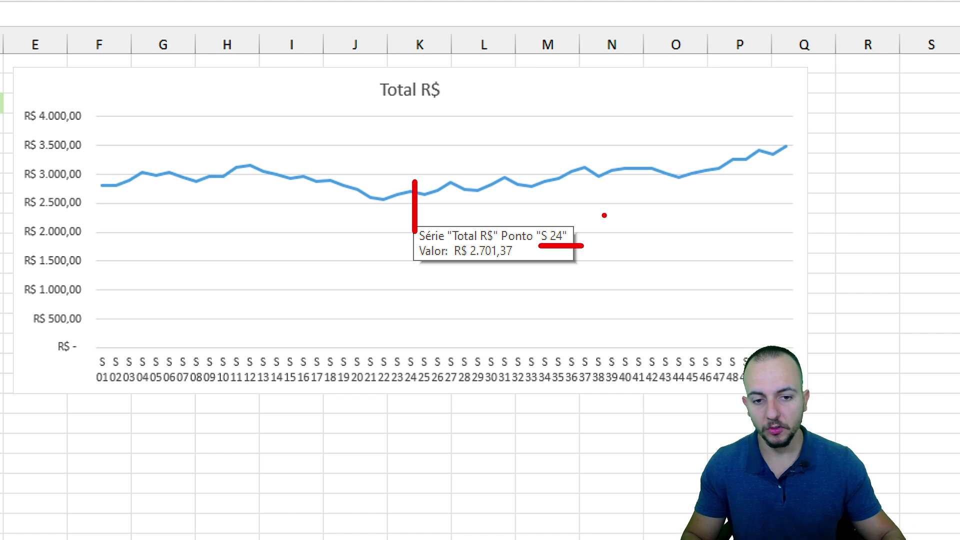
drag(495, 263, 525, 302)
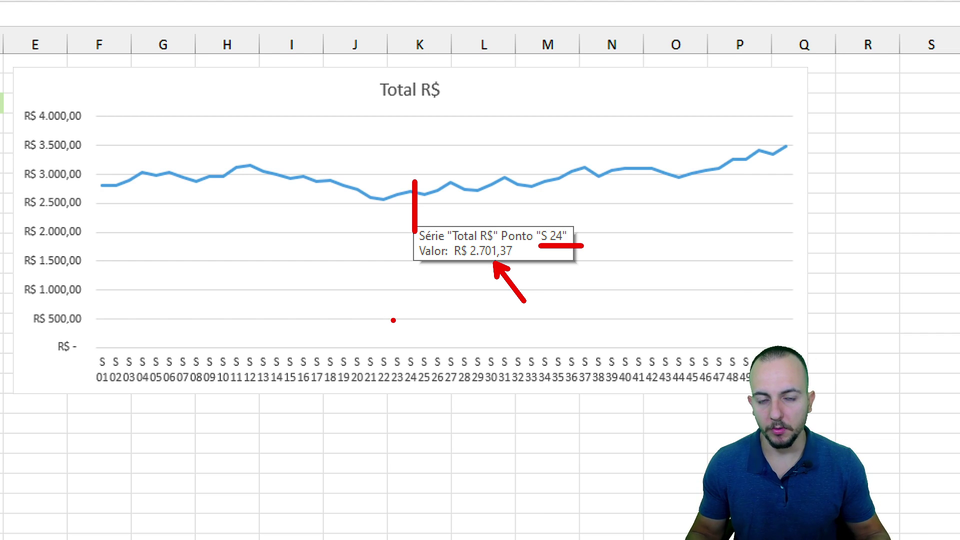
key(Escape)
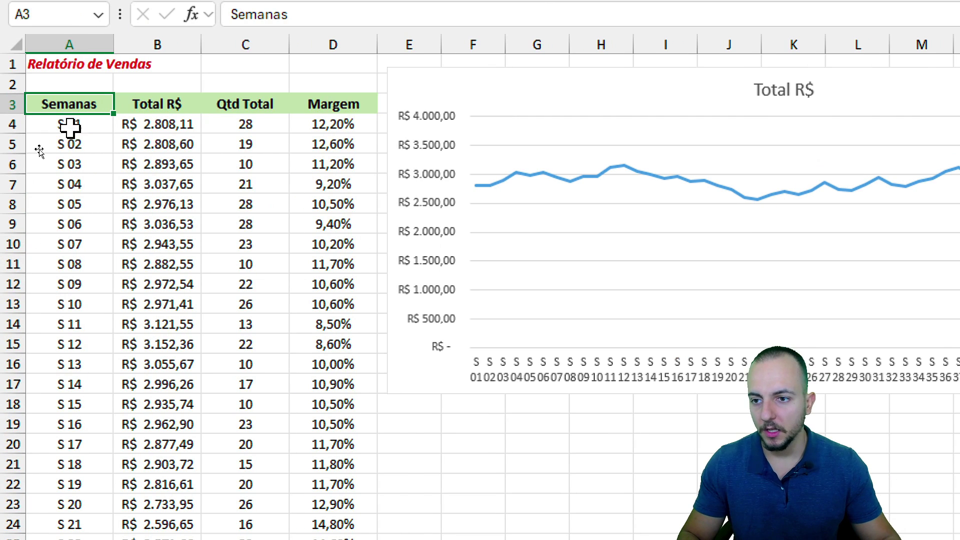
Step: Insert a 2D clustered column chart from the Semanas and Total R$ columns
drag(80, 105, 76, 494)
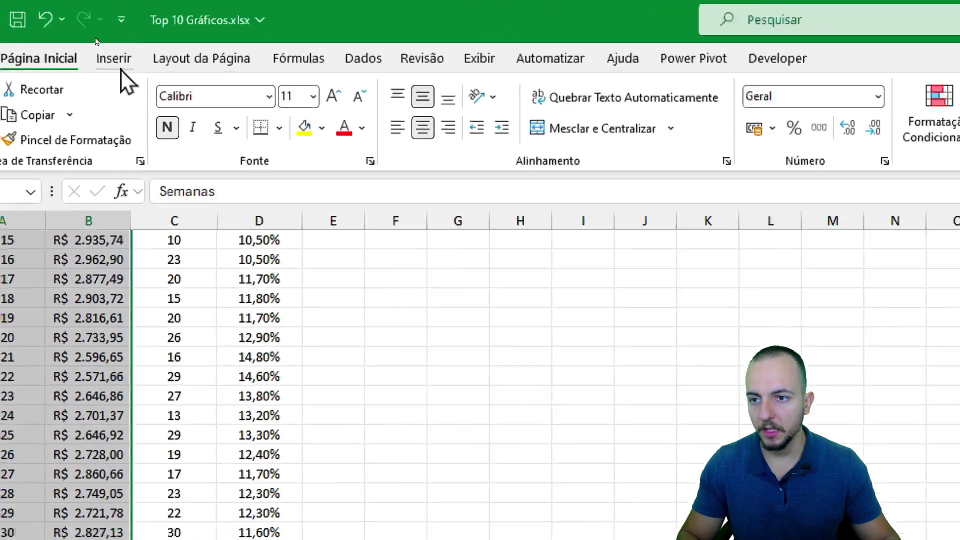
click(92, 32)
click(631, 92)
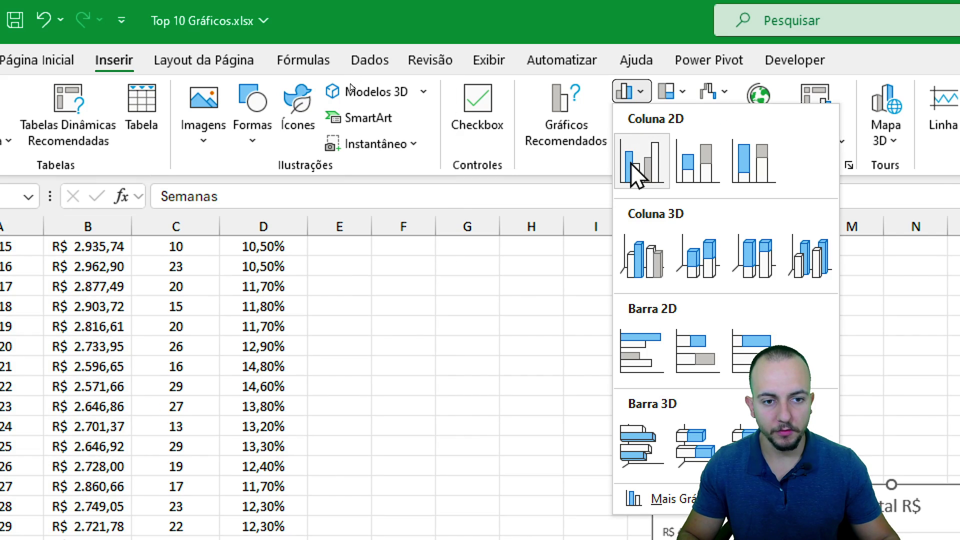
click(638, 168)
Step: Place the column chart directly below the line chart and widen it to match the line chart's width
drag(744, 506, 472, 258)
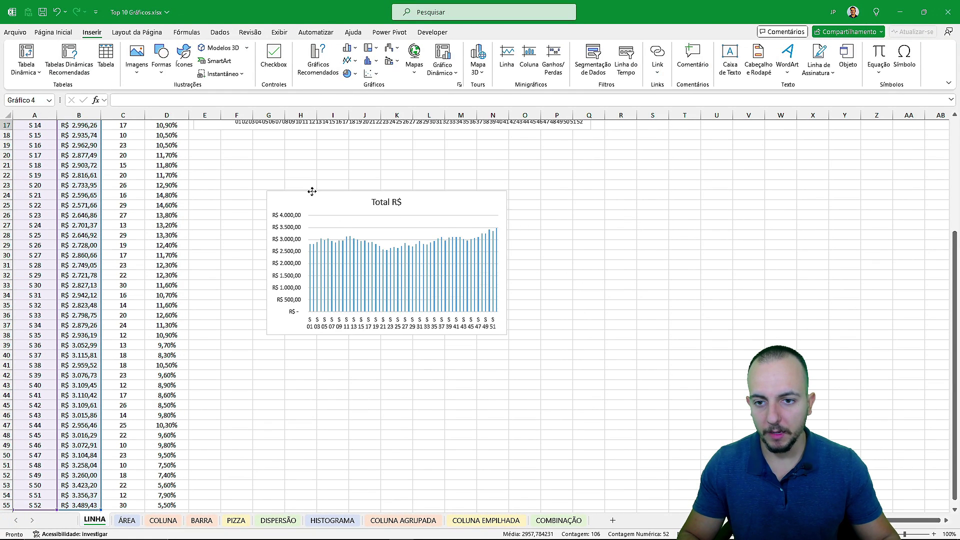
drag(271, 128, 235, 142)
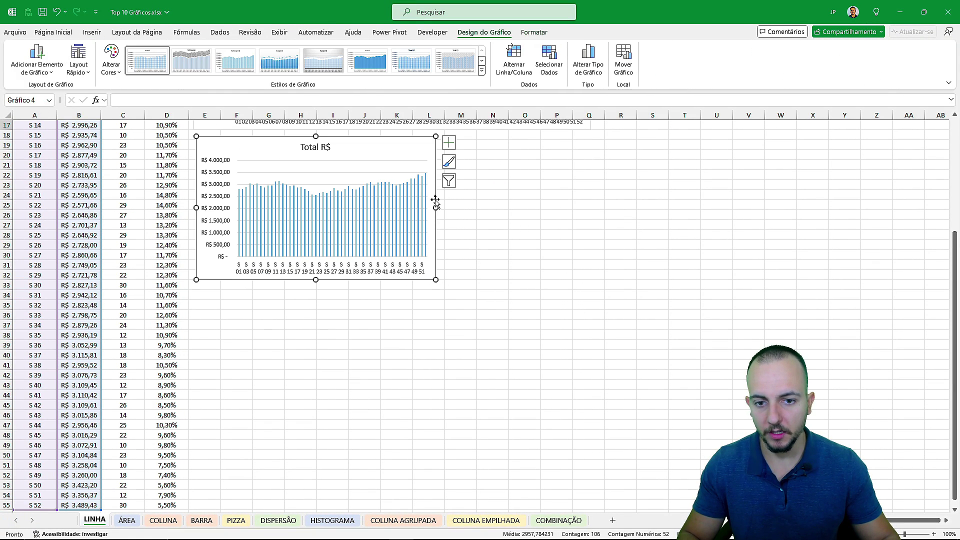
drag(436, 206, 590, 208)
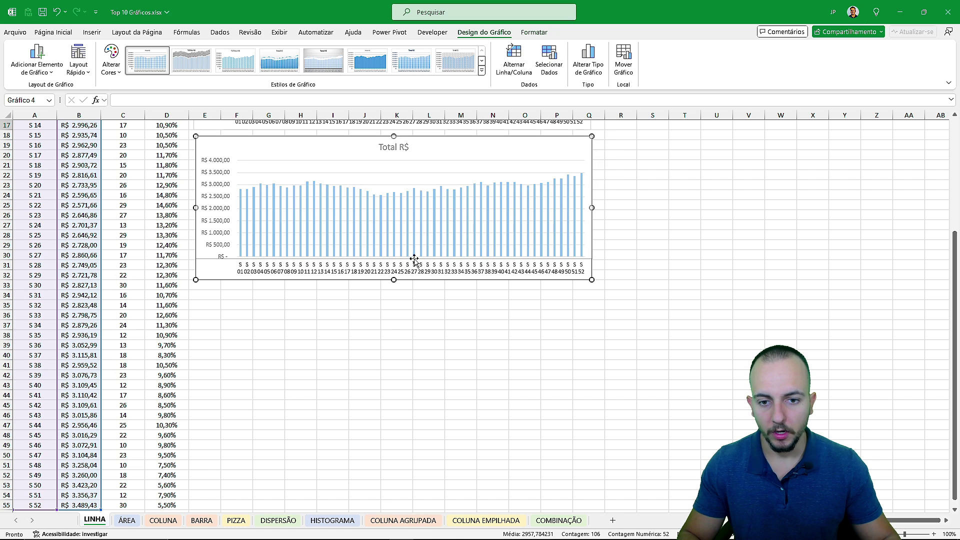
key(Escape)
Step: Frame the line chart's week axis in red and draw a wavy red trend curve across the sales line
scroll(549, 225, up, 5)
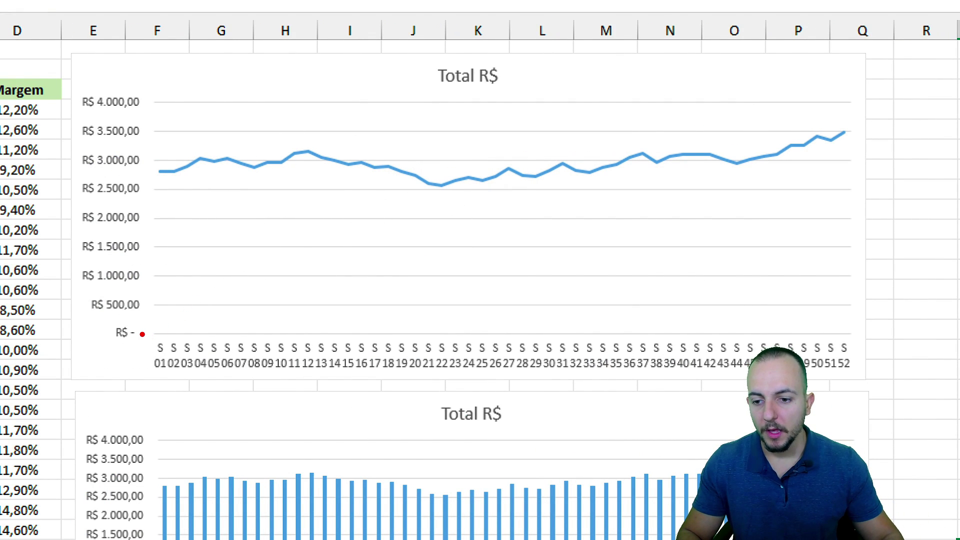
drag(142, 334, 859, 375)
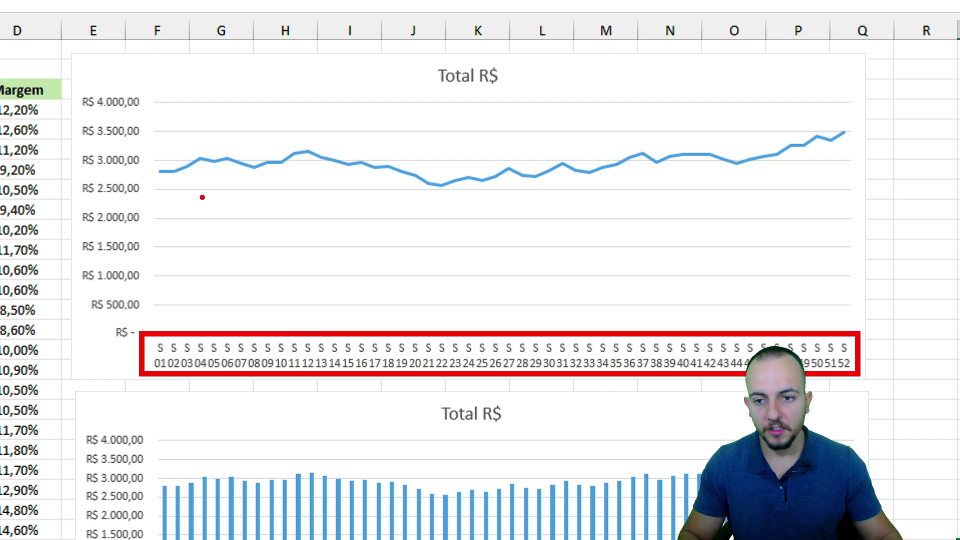
mouse_move(163, 195)
mouse_down()
mouse_move(235, 135)
mouse_move(743, 190)
mouse_move(858, 142)
mouse_up()
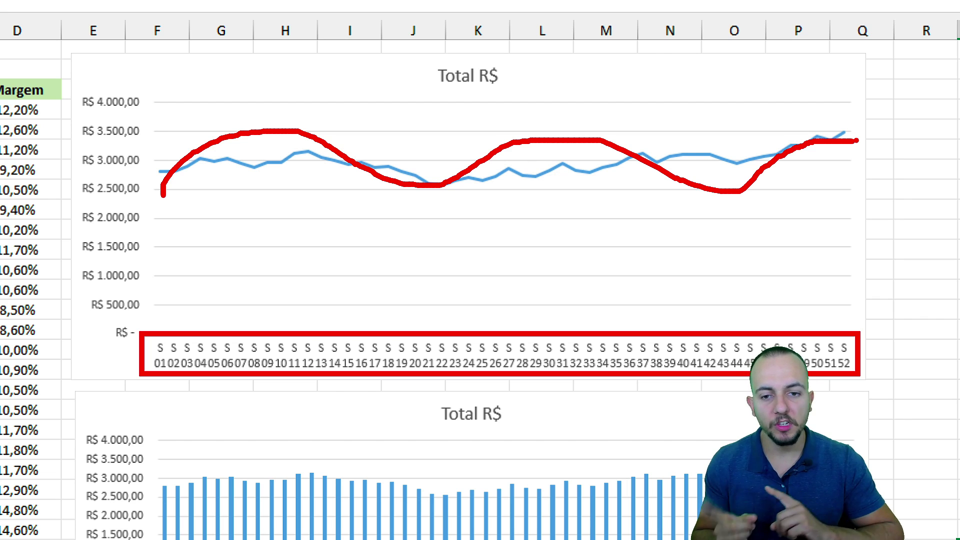
Step: Draw four red arrows pointing at the first weeks' columns in the column chart and clear them
scroll(501, 393, down, 4)
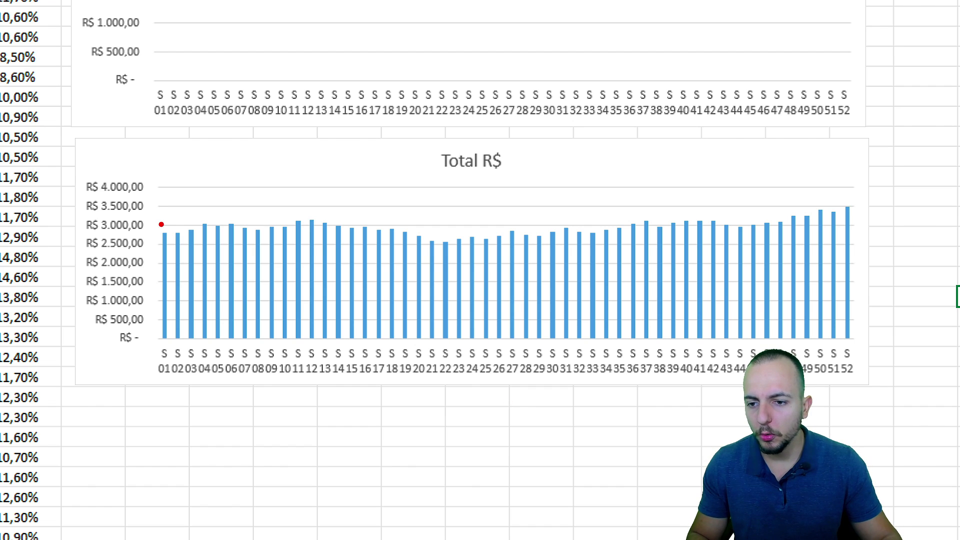
mouse_move(158, 209)
mouse_down()
mouse_move(176, 179)
mouse_move(195, 221)
mouse_move(205, 223)
mouse_move(228, 190)
mouse_up()
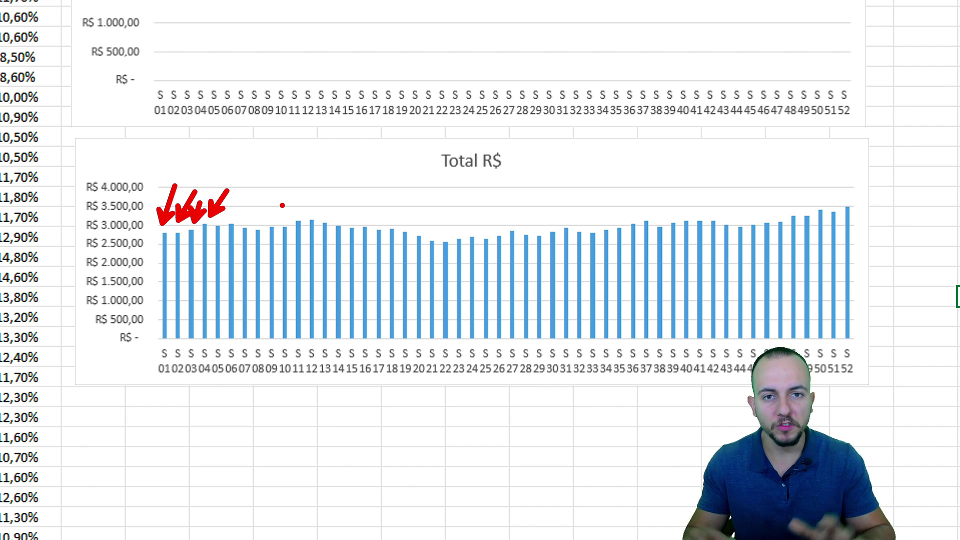
key(Escape)
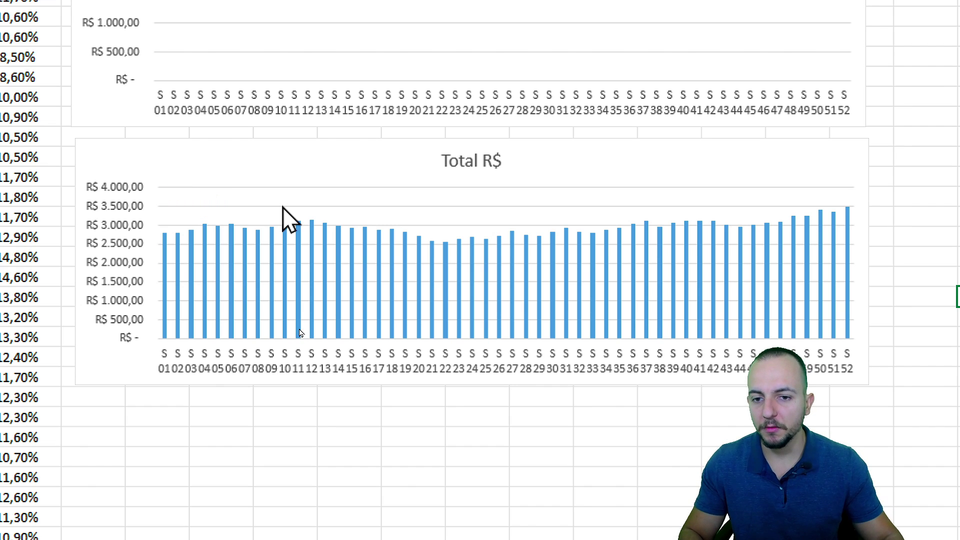
Step: Delete the column chart below the line chart
click(281, 140)
key(Delete)
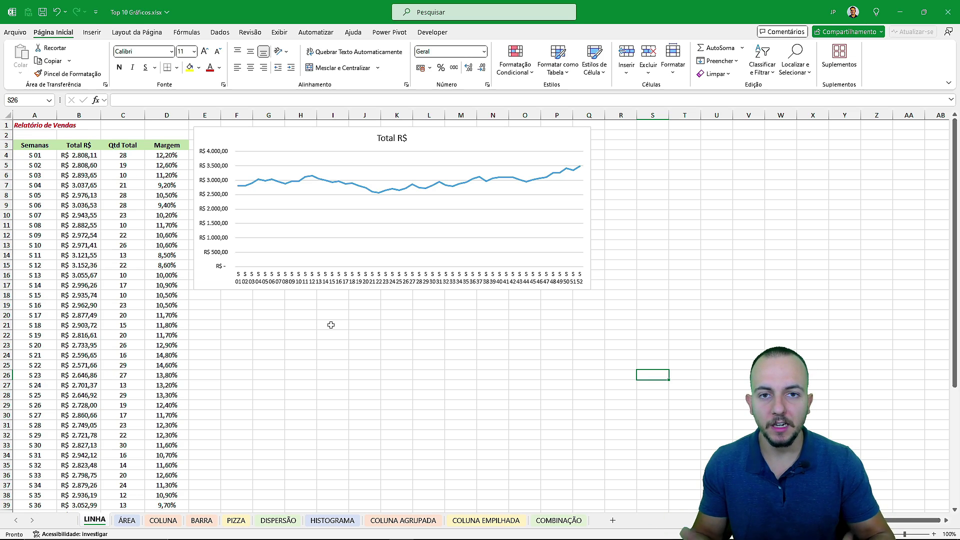
Step: Open the ÁREA sheet and highlight the month column and the Região A to Região D headers of the precipitation table
key(ctrl+Page_Down)
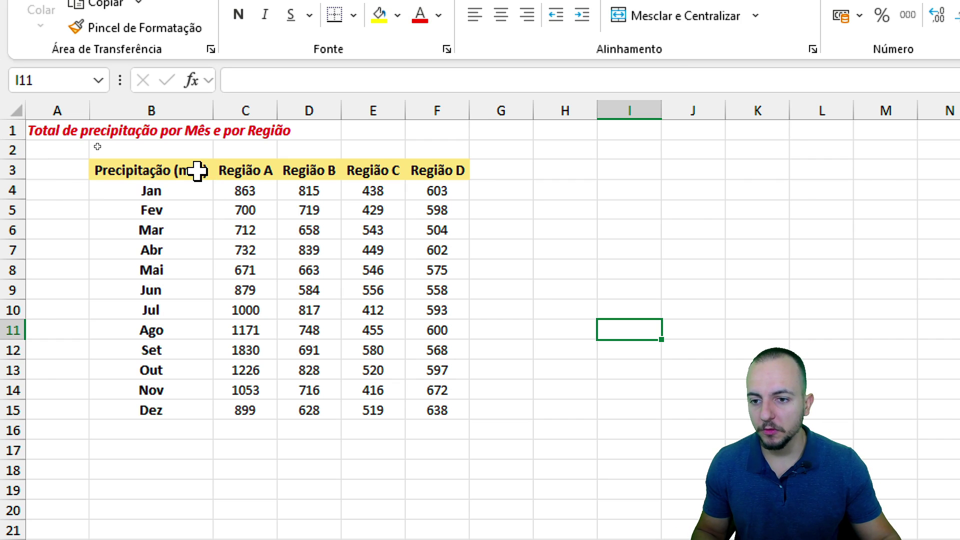
drag(197, 170, 179, 411)
drag(263, 172, 500, 171)
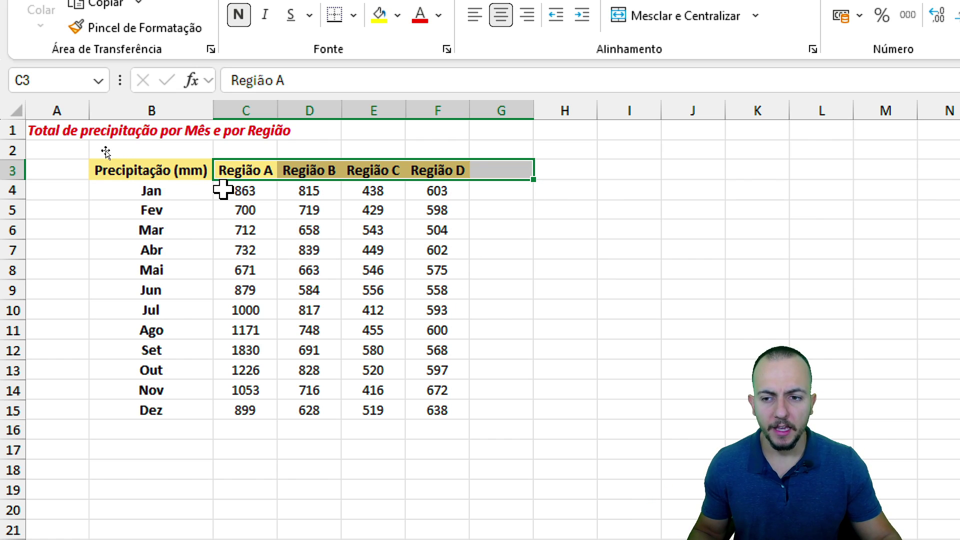
click(198, 171)
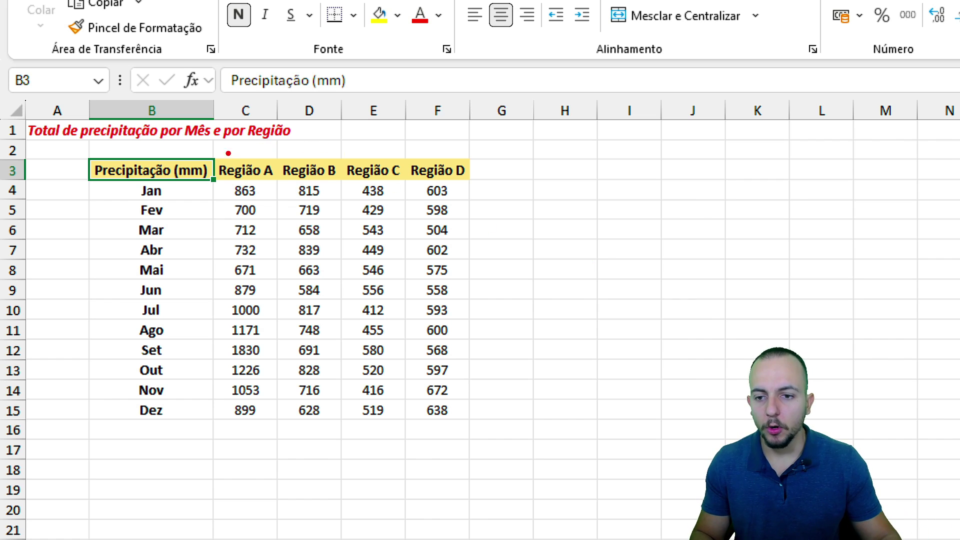
Step: Draw red frames around the region headers and the months Jan to Dez, and clear the marks
drag(204, 152, 490, 181)
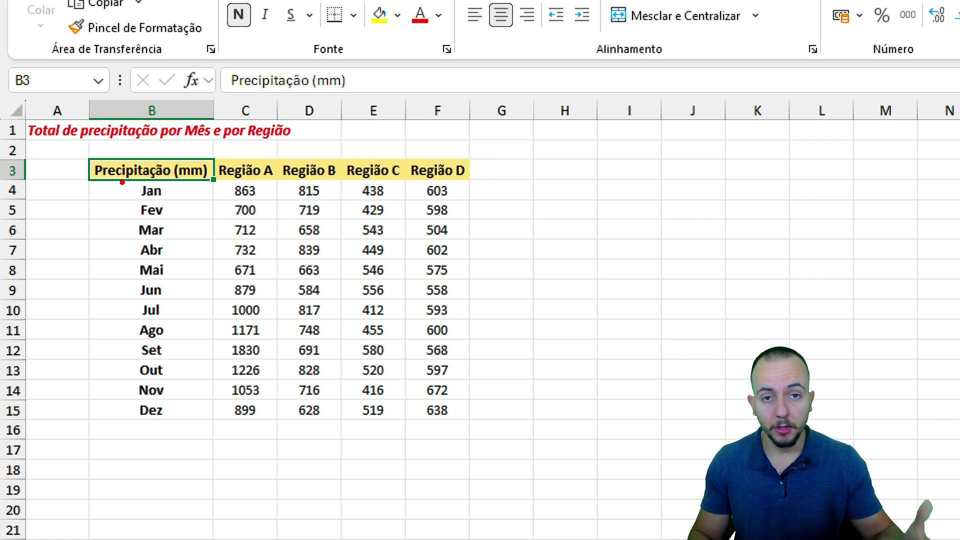
mouse_move(122, 182)
mouse_down()
mouse_move(179, 330)
mouse_move(180, 425)
mouse_up()
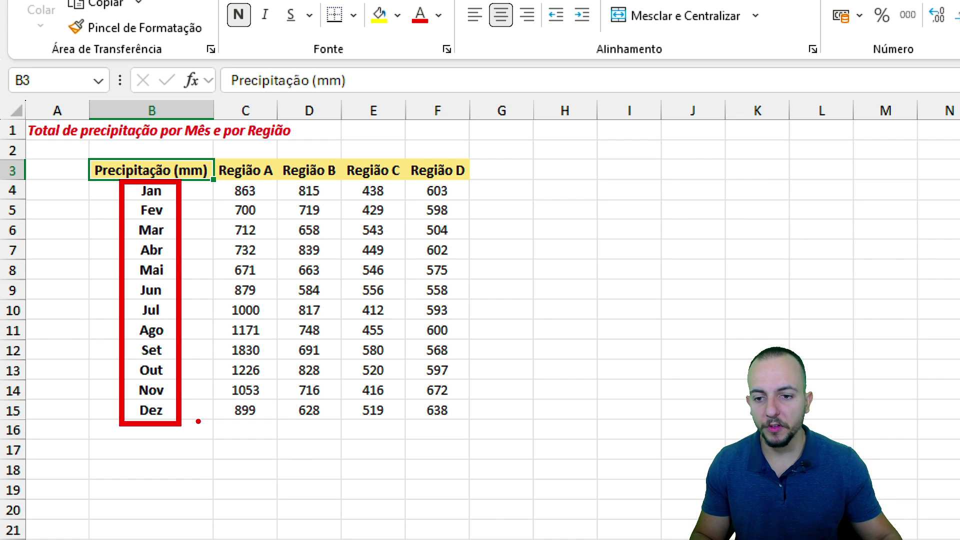
mouse_move(459, 169)
mouse_down()
mouse_move(320, 372)
mouse_move(343, 135)
mouse_up()
key(Escape)
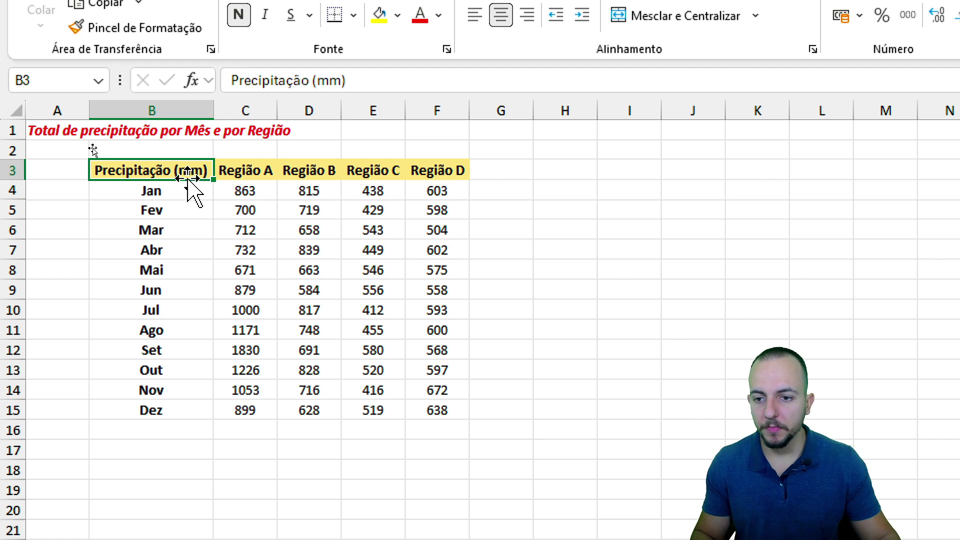
Step: Insert a 2D area chart from the Precipitação (mm) and Região A columns, B3:C15, and place it beside the table
mouse_move(186, 175)
mouse_down()
mouse_move(205, 201)
mouse_move(233, 410)
mouse_up()
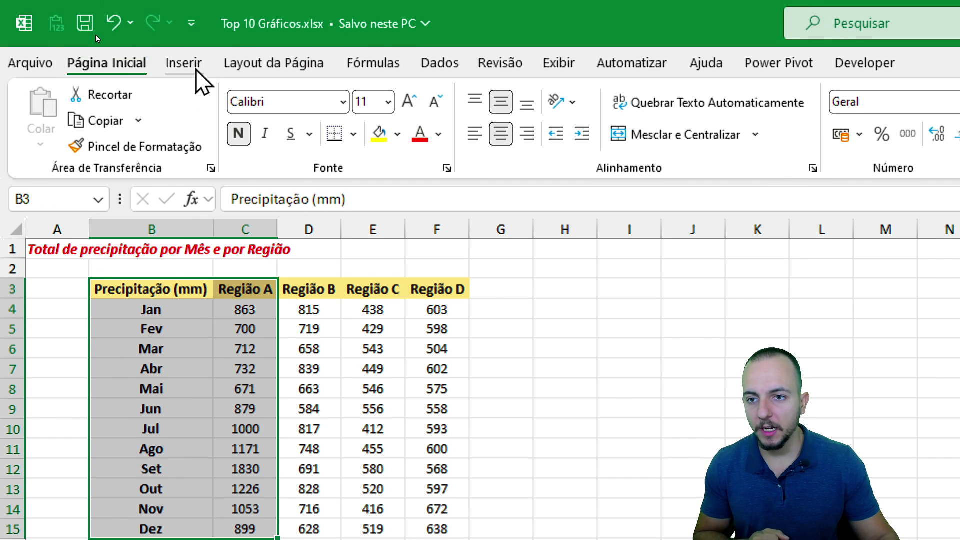
click(189, 63)
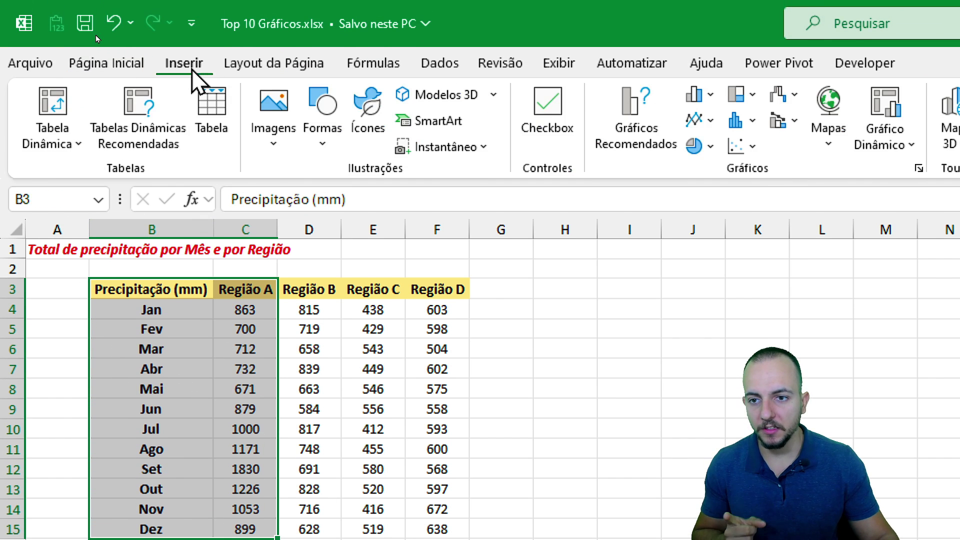
click(450, 120)
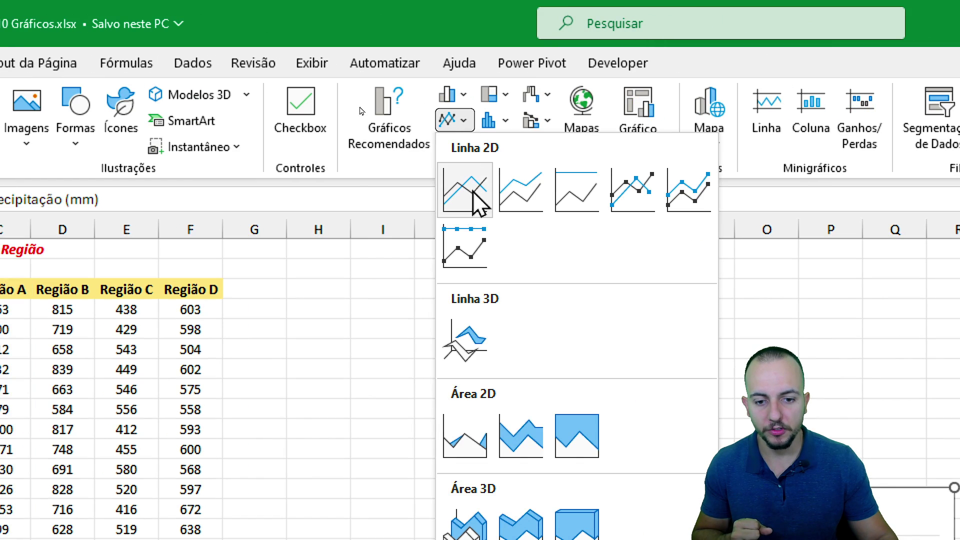
click(466, 437)
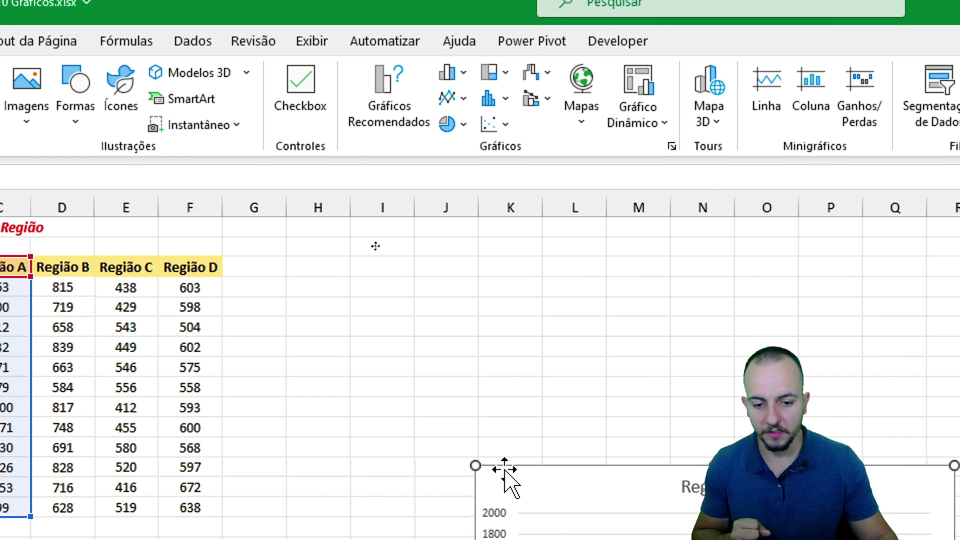
drag(506, 497, 277, 262)
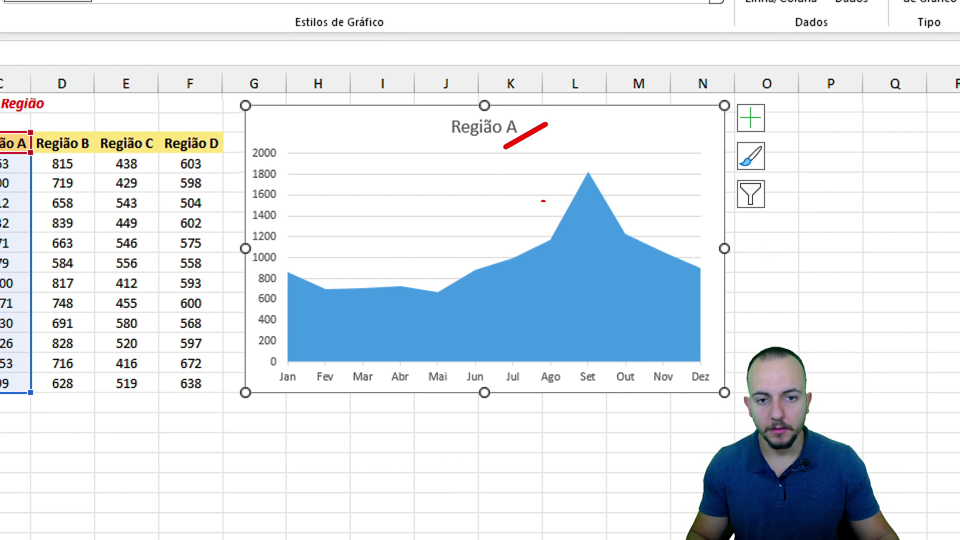
Step: Frame the Ago–Out peak, the Jan–Abr months and the upper axis values in red, link the peak to the axis, and clear the marks
drag(521, 155, 650, 388)
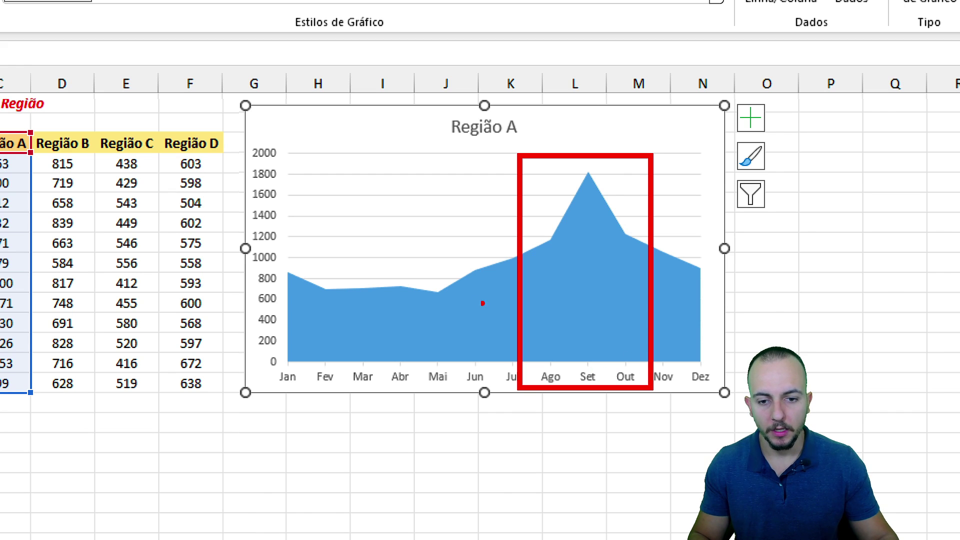
mouse_move(435, 272)
mouse_down()
mouse_move(300, 391)
mouse_move(268, 394)
mouse_up()
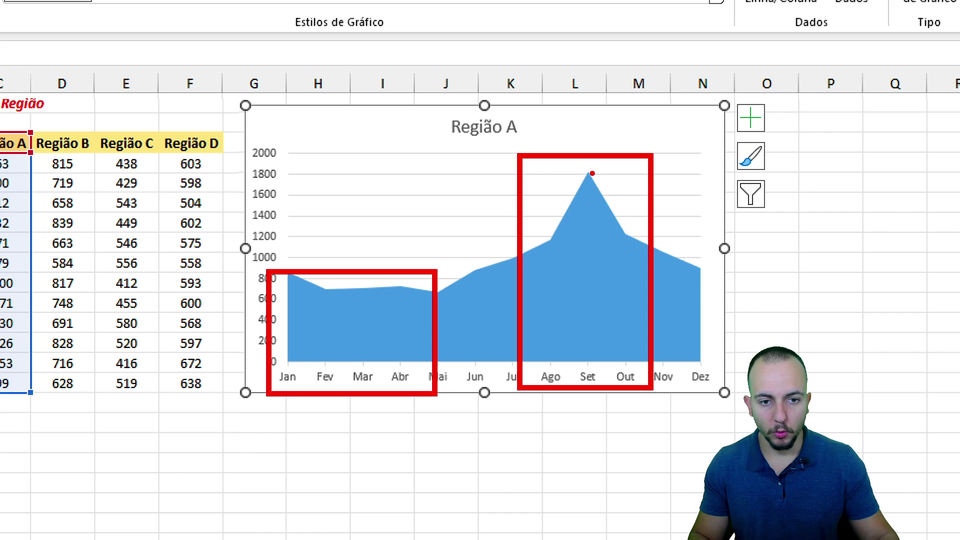
drag(592, 173, 282, 173)
drag(242, 141, 287, 229)
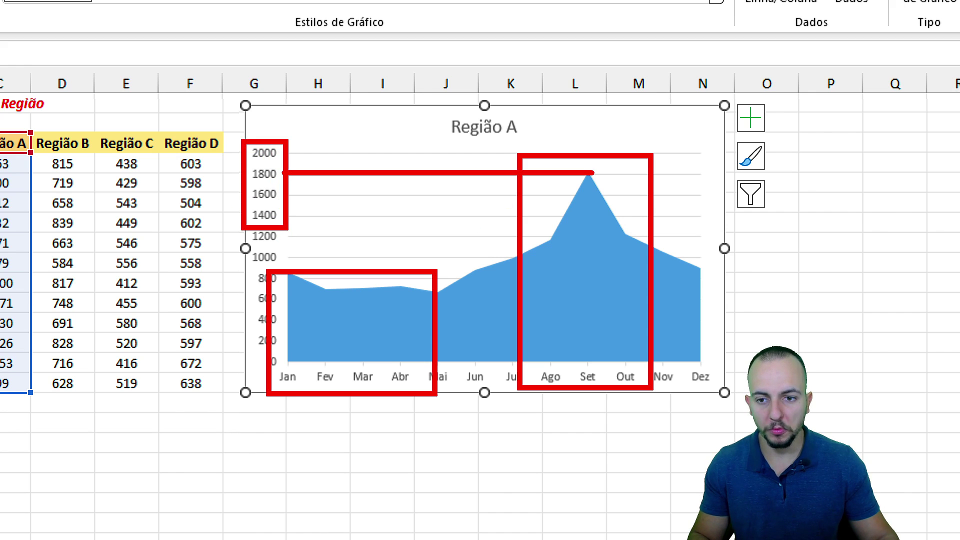
key(Escape)
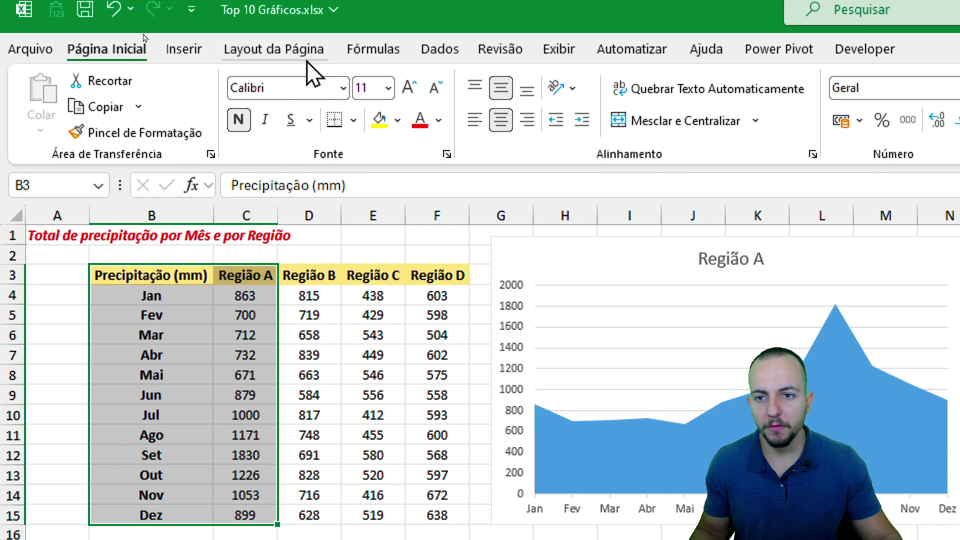
Step: Insert a 2D line chart from the same month and Região A data, B3:C15
click(186, 65)
click(695, 121)
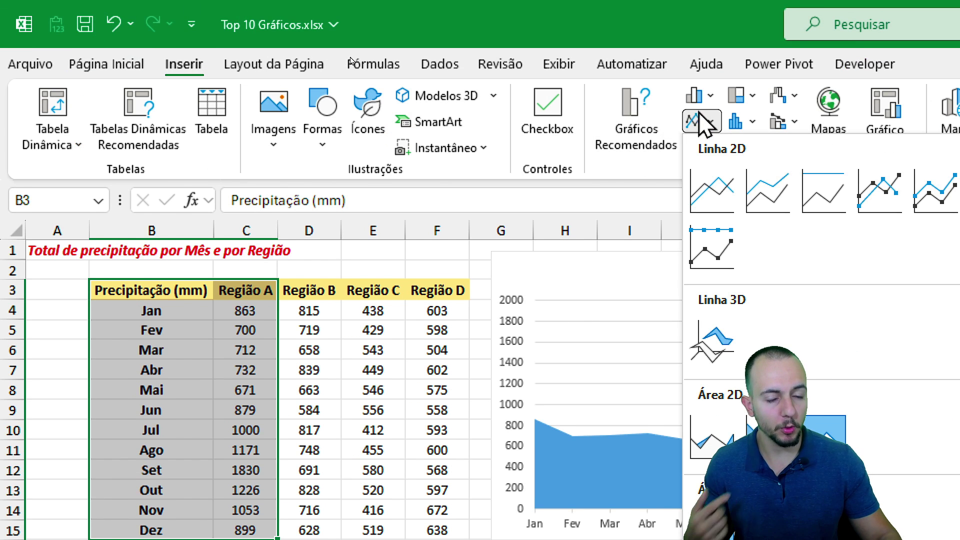
click(720, 182)
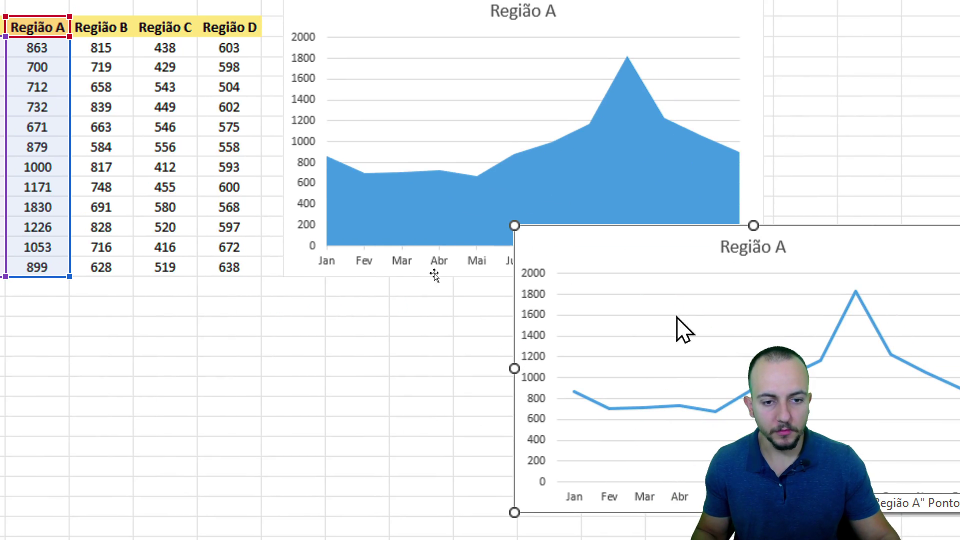
Step: Move the line chart directly below the area chart
drag(590, 243, 383, 292)
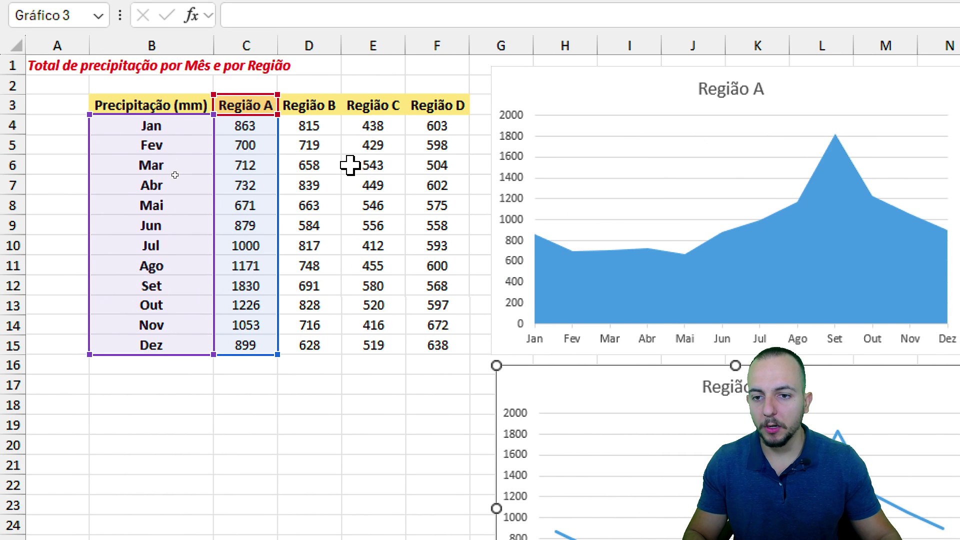
Step: Frame the Região A column in red, draw an arrow above the headers toward Região D, and clear the marks
drag(215, 88, 281, 365)
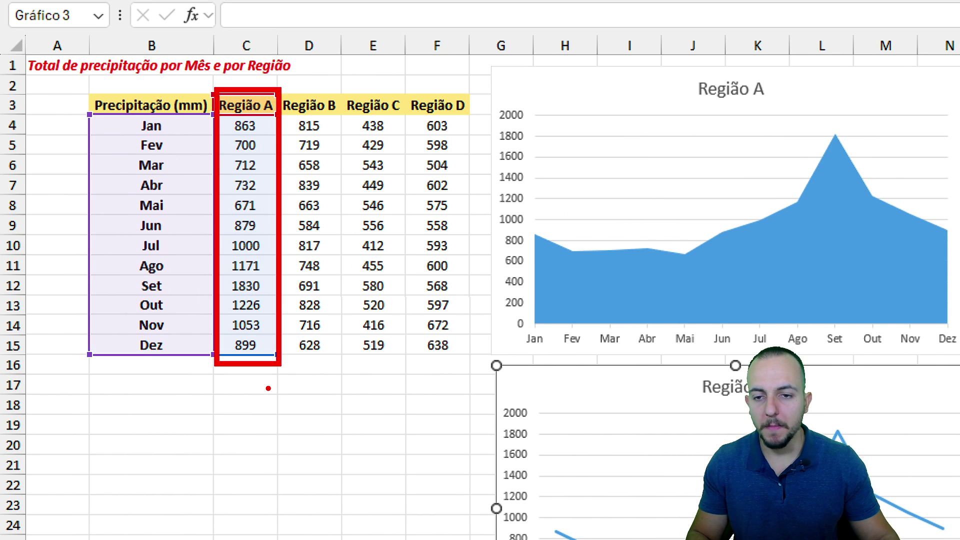
drag(425, 85, 260, 86)
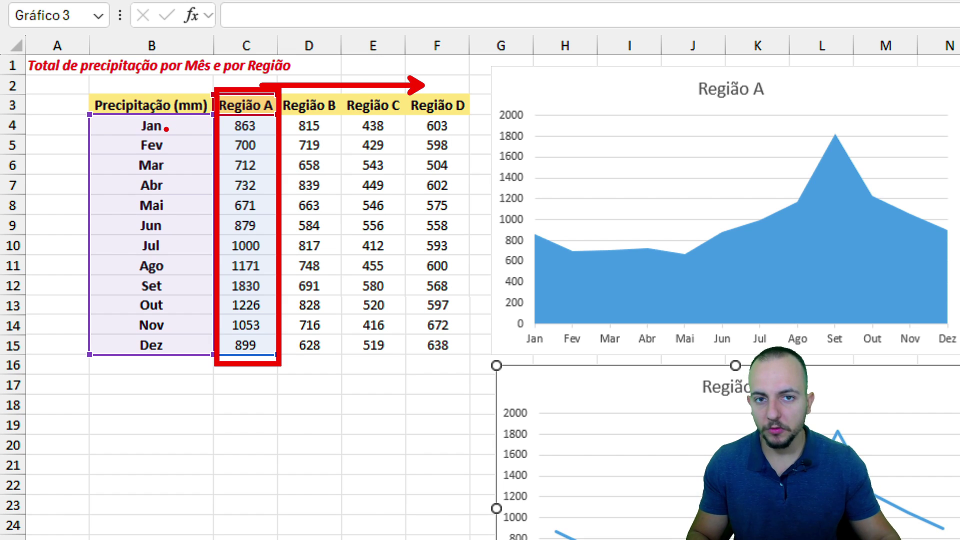
key(Escape)
key(Escape)
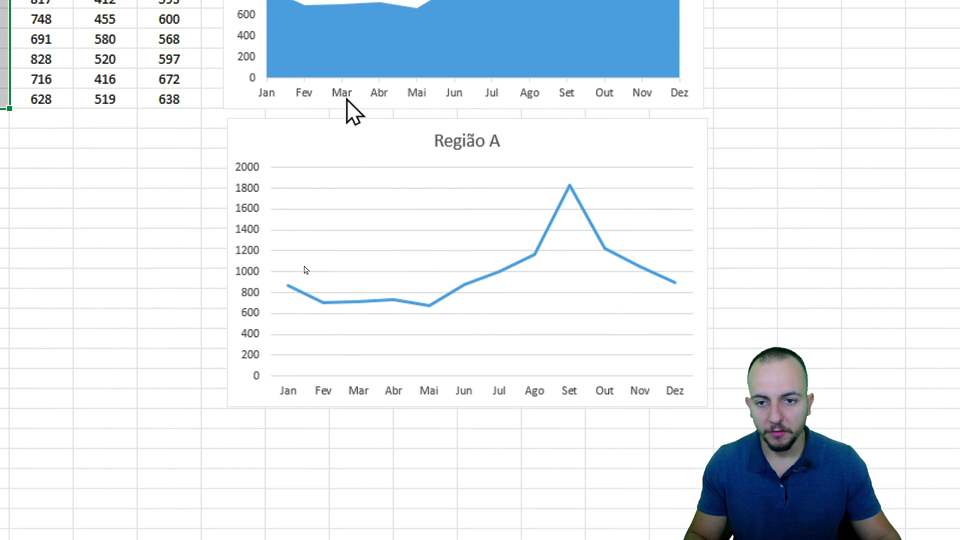
Step: Select the line chart and mark the months and the Região A column with red frames and arrows, clearing all marks at the end
click(333, 119)
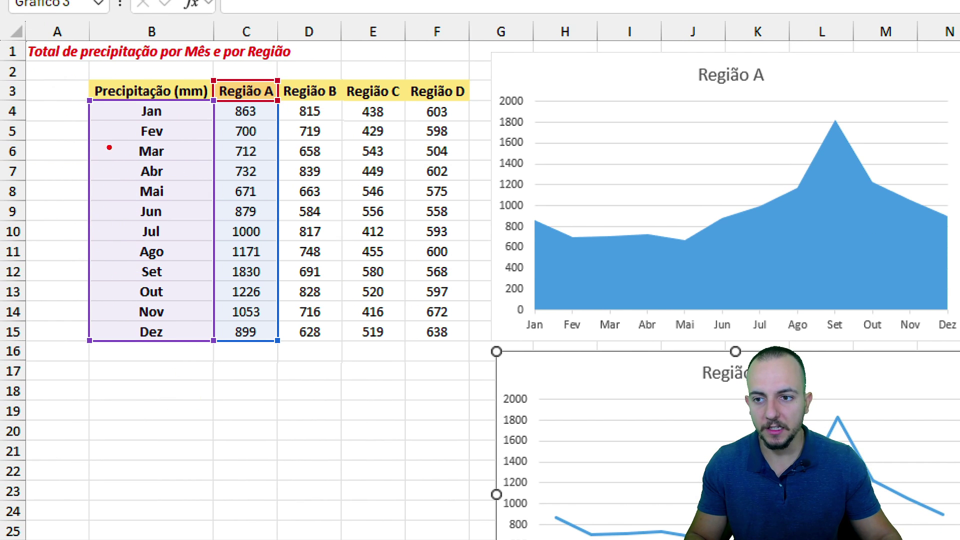
mouse_move(82, 96)
mouse_down()
mouse_move(210, 230)
mouse_move(214, 360)
mouse_up()
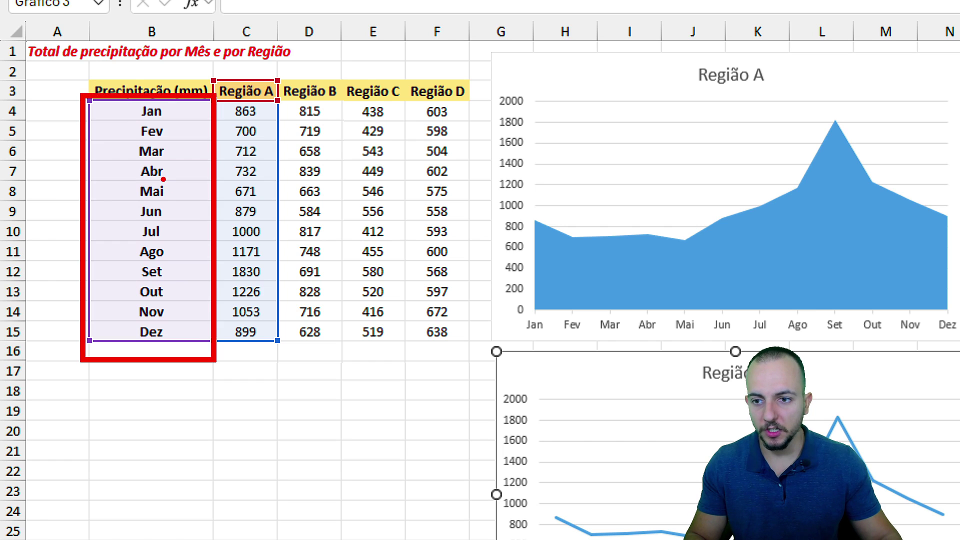
drag(182, 176, 182, 299)
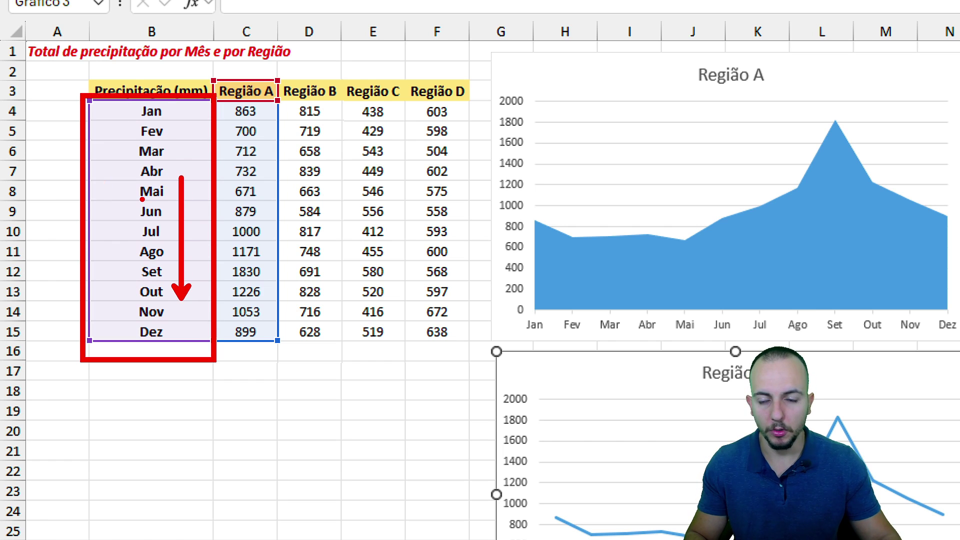
key(e)
drag(212, 73, 278, 364)
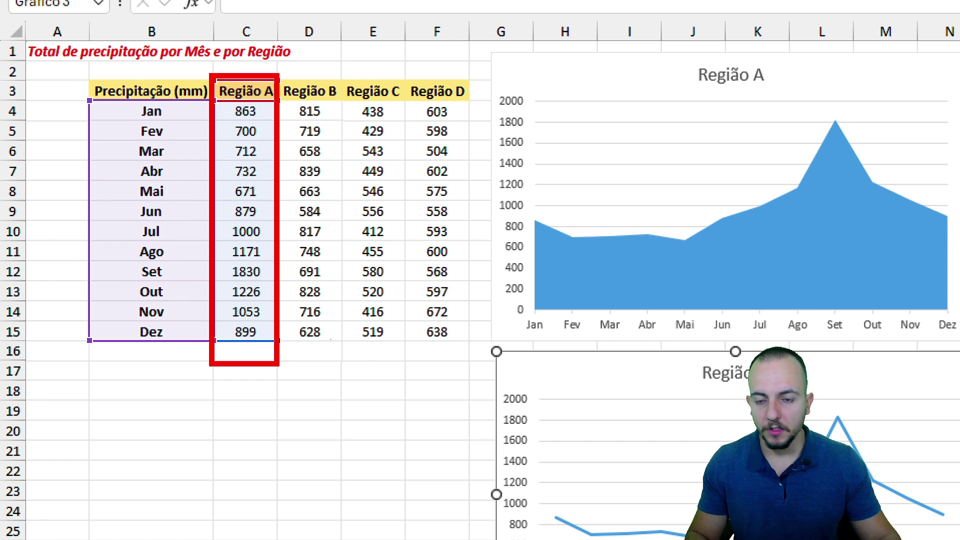
drag(413, 353, 288, 353)
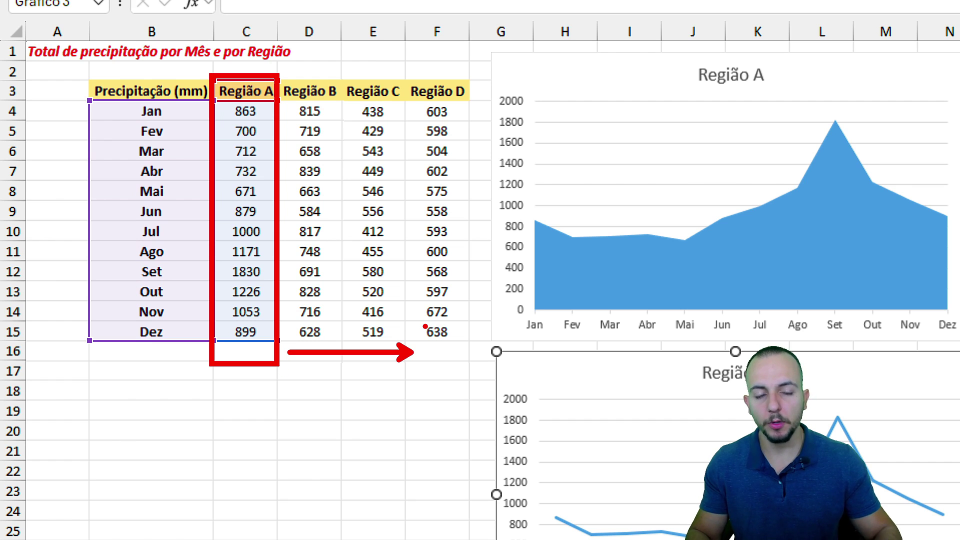
key(ctrl+z)
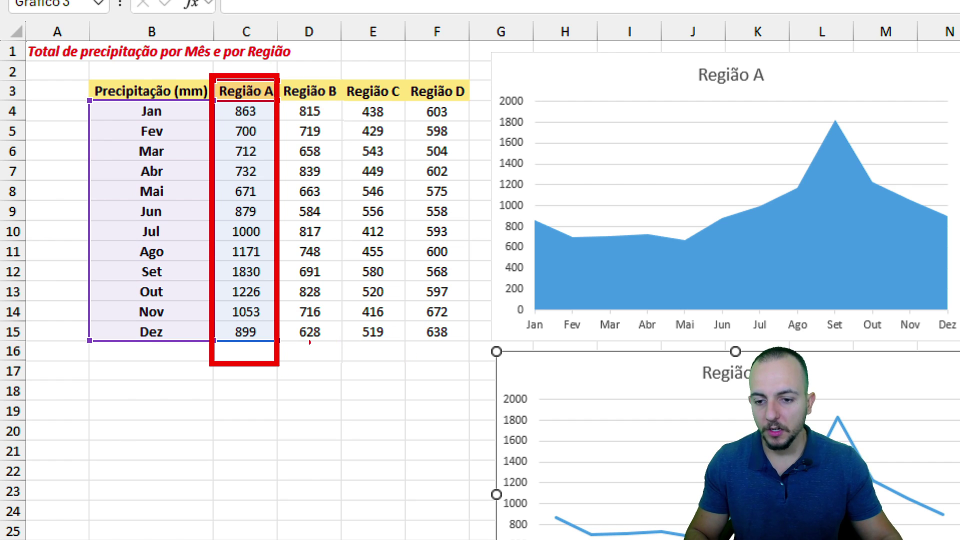
key(ctrl+z)
mouse_move(295, 323)
mouse_down()
mouse_move(271, 323)
mouse_move(298, 324)
mouse_up()
drag(372, 385, 247, 384)
key(Escape)
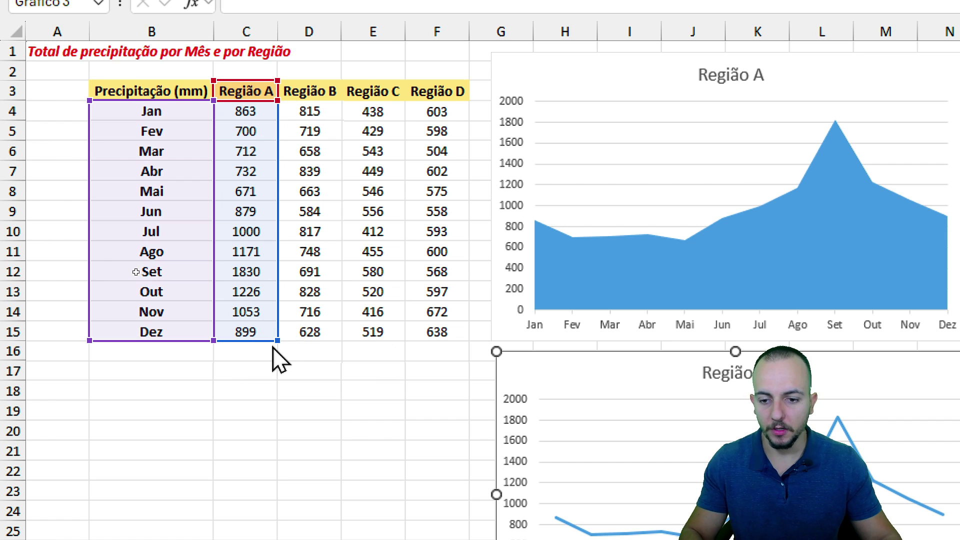
Step: Extend the line chart's data range to include Região B, Região C and Região D, and deselect the chart
drag(276, 339, 446, 334)
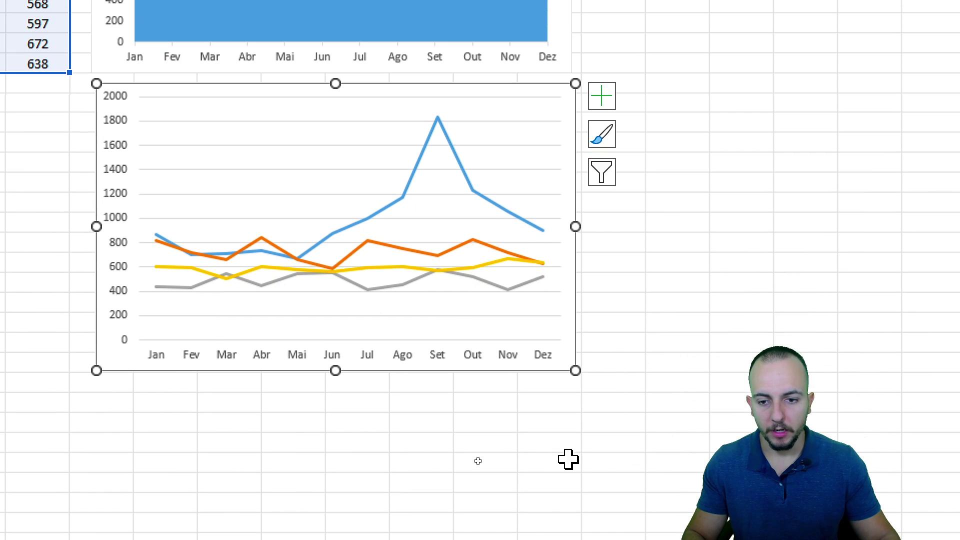
click(489, 460)
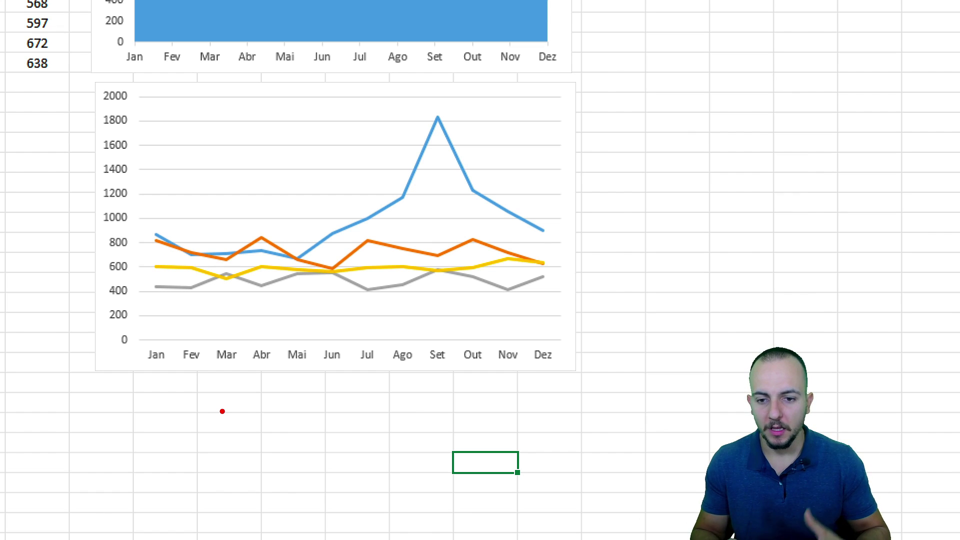
Step: Circle the overlapping lines of the line chart in red and clear the mark
mouse_move(443, 183)
mouse_down()
mouse_move(332, 181)
mouse_move(337, 188)
mouse_up()
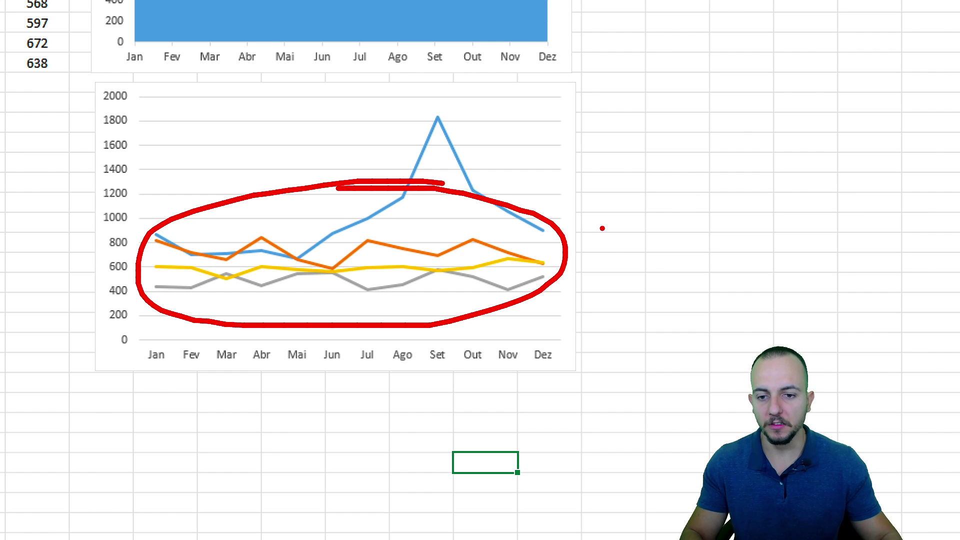
key(Escape)
Step: Extend the area chart's data range to column F, covering Região A to Região D, and deselect the chart
scroll(564, 203, up, 5)
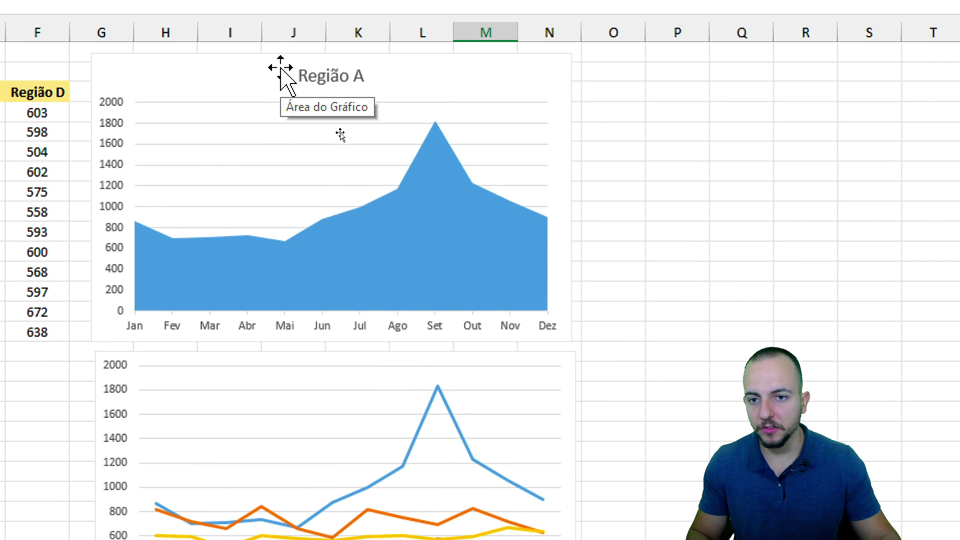
click(280, 68)
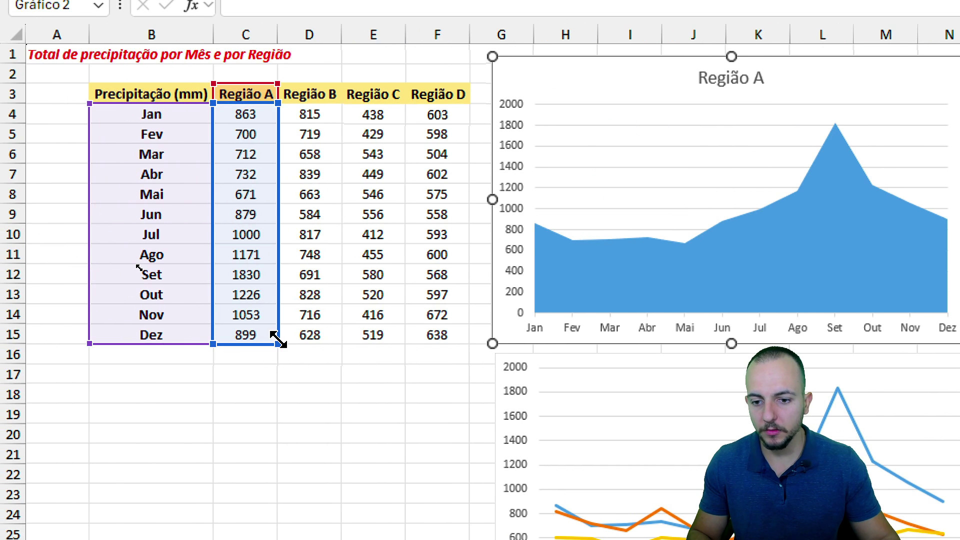
drag(277, 340, 450, 346)
click(840, 354)
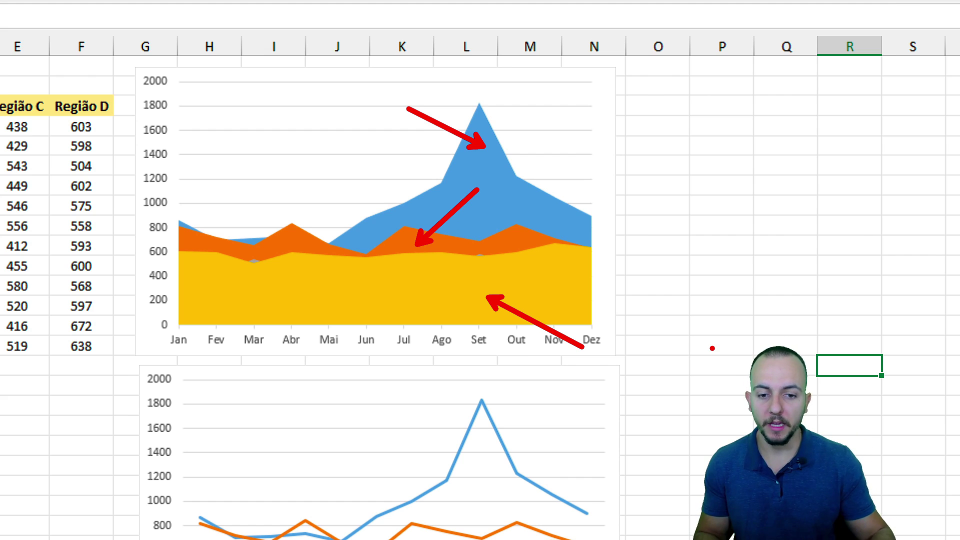
Step: Trace a red line across the yellow area of the area chart to suggest the hidden series, and clear all marks
drag(195, 293, 659, 284)
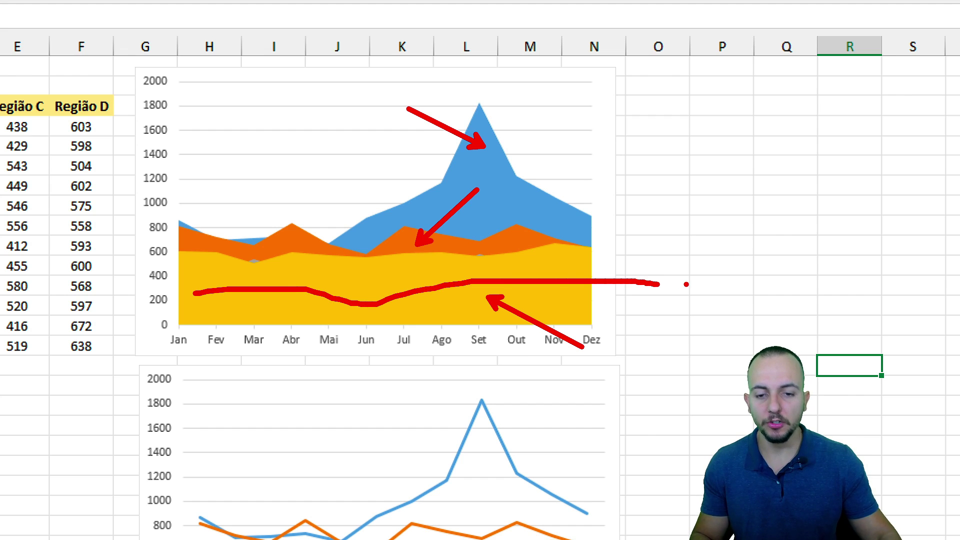
key(Escape)
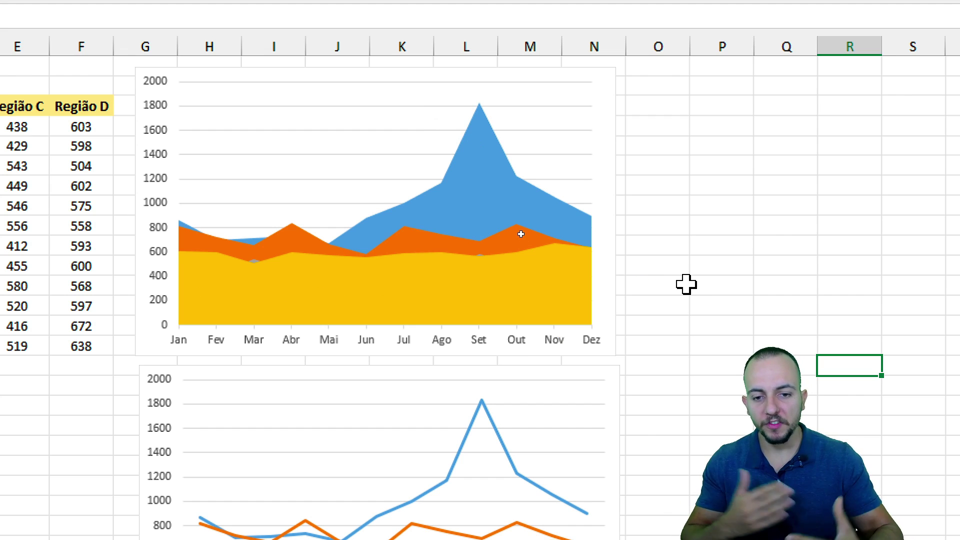
Step: Open the data source selection for the area chart and place its dialog beside the chart
right_click(607, 108)
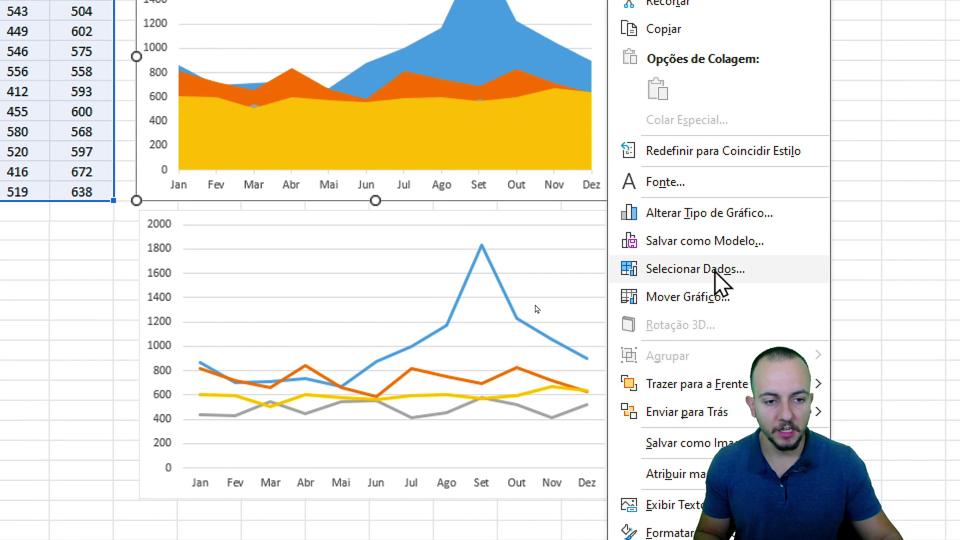
click(696, 425)
drag(818, 21, 506, 49)
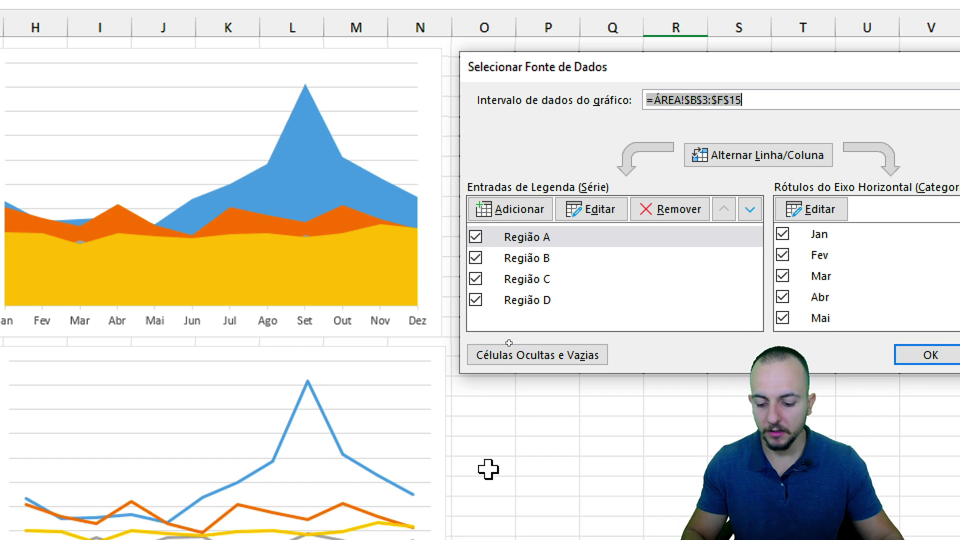
key(ctrl+2)
mouse_move(535, 220)
mouse_down()
mouse_move(492, 261)
mouse_move(512, 220)
mouse_up()
key(Escape)
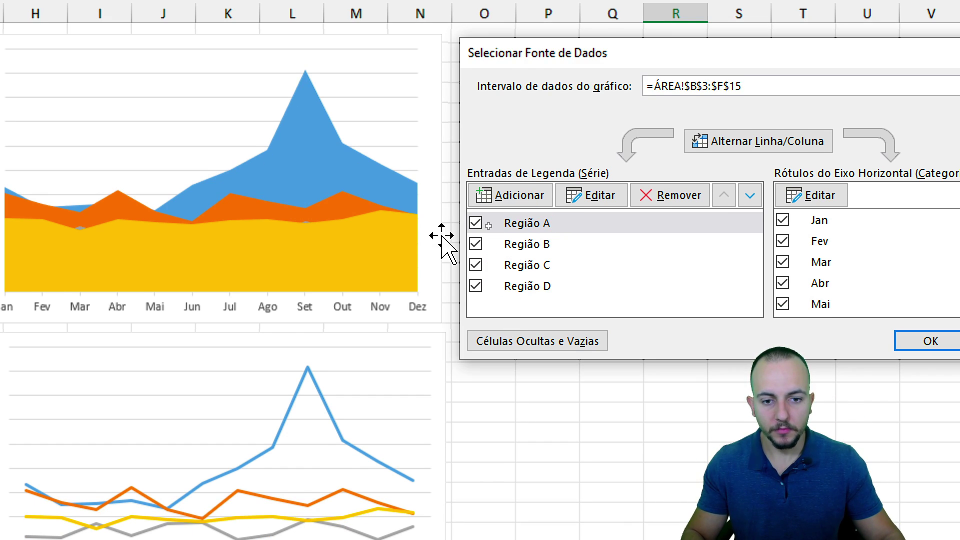
Step: Move the Região A series to the end of the area chart's series order and back to first place
click(543, 225)
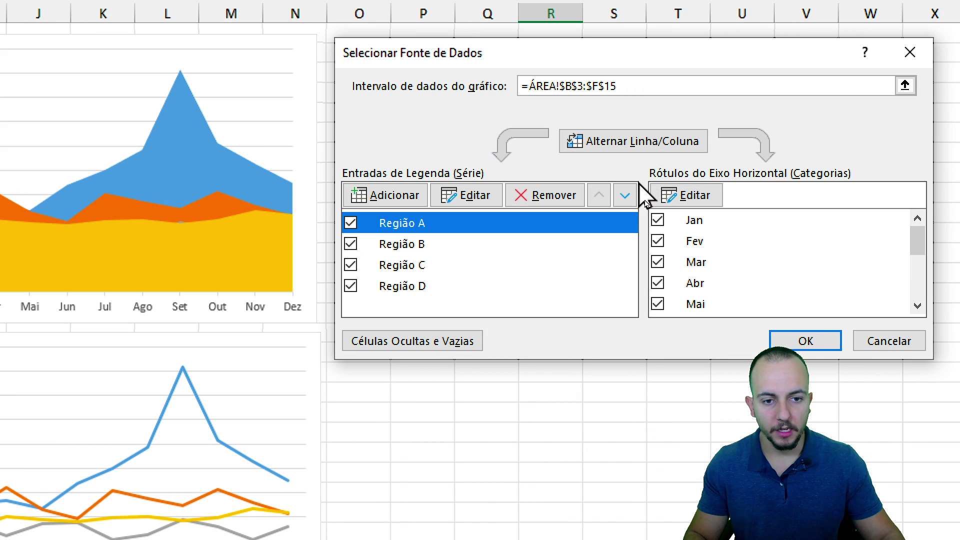
click(750, 195)
click(626, 196)
click(625, 196)
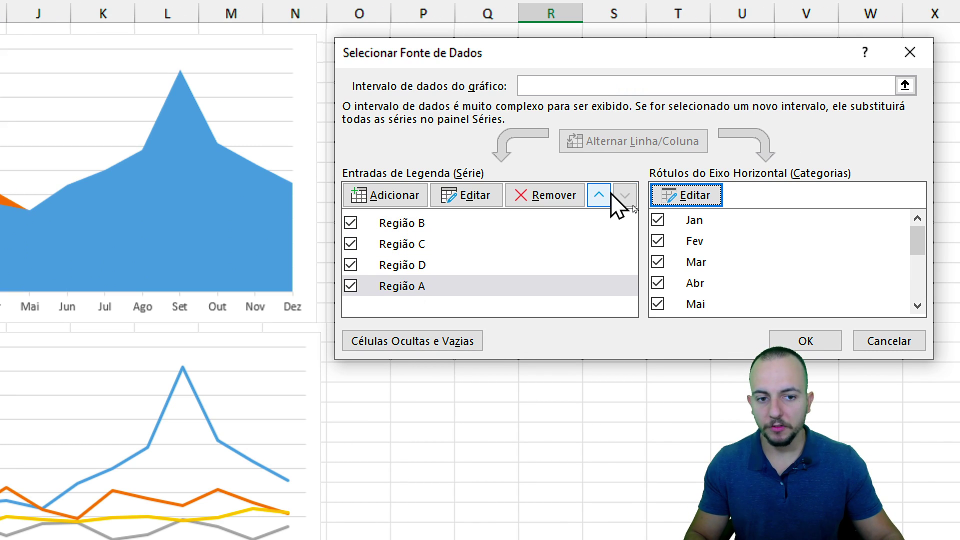
click(599, 195)
click(604, 196)
click(604, 196)
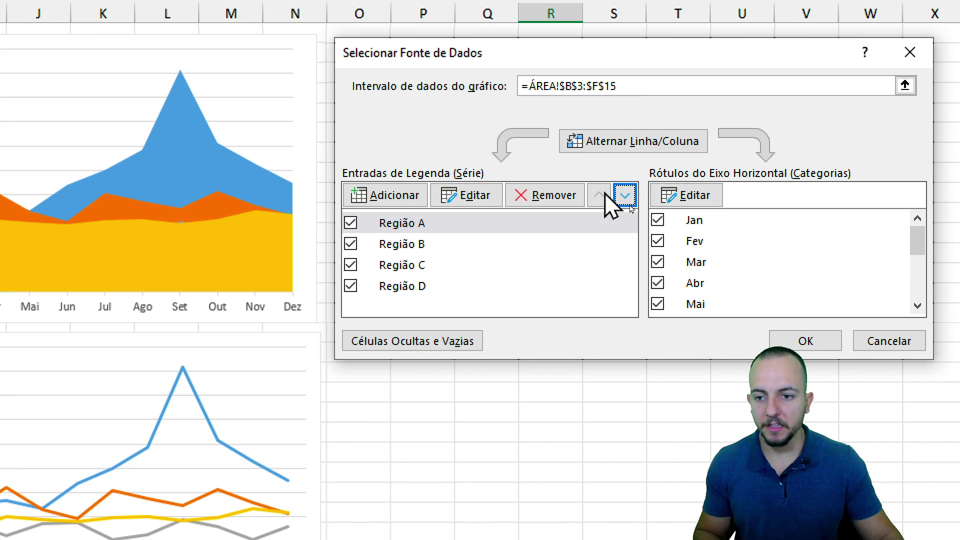
Step: Move the Região B series to the end of the series order and back to second place
click(433, 246)
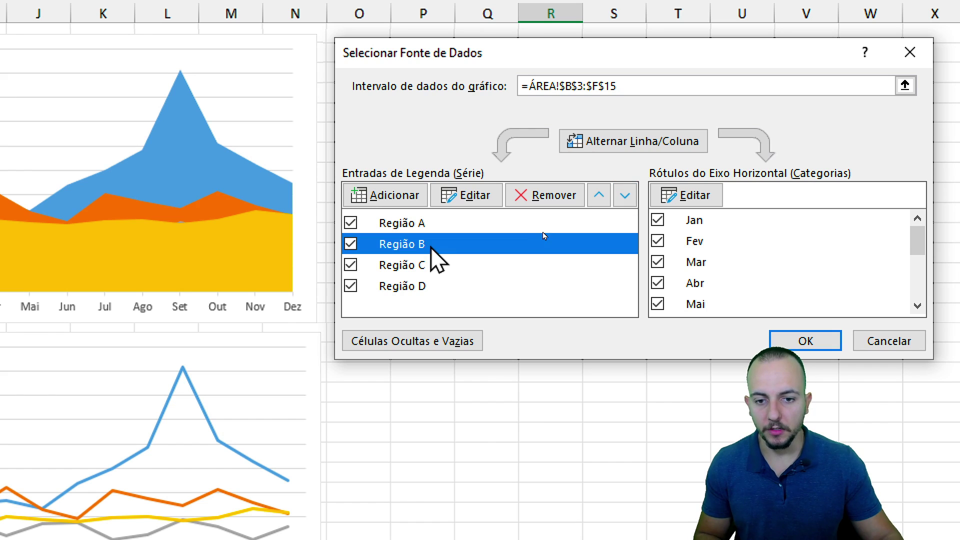
click(620, 201)
click(620, 201)
click(595, 199)
click(595, 199)
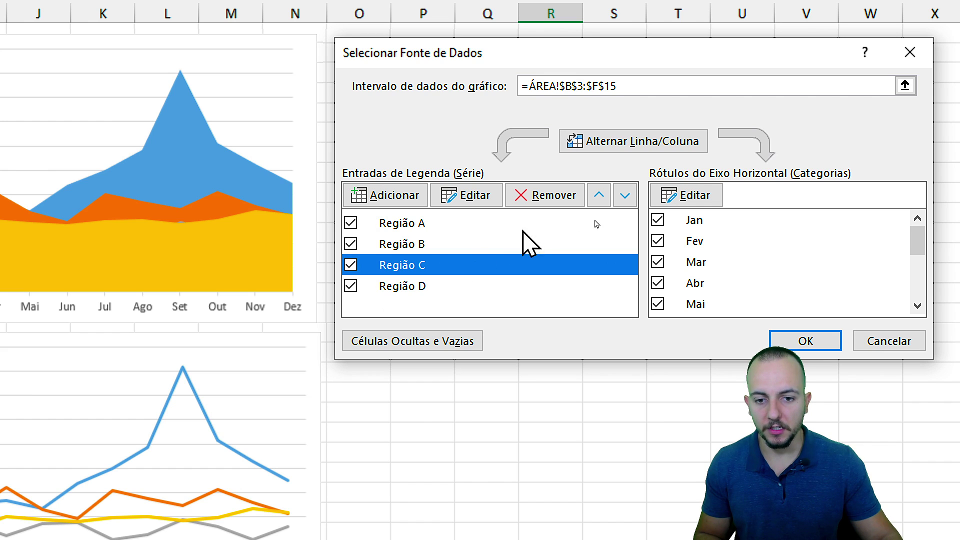
Step: Move the Região C series after Região D in the area chart's series order and apply the change
click(626, 195)
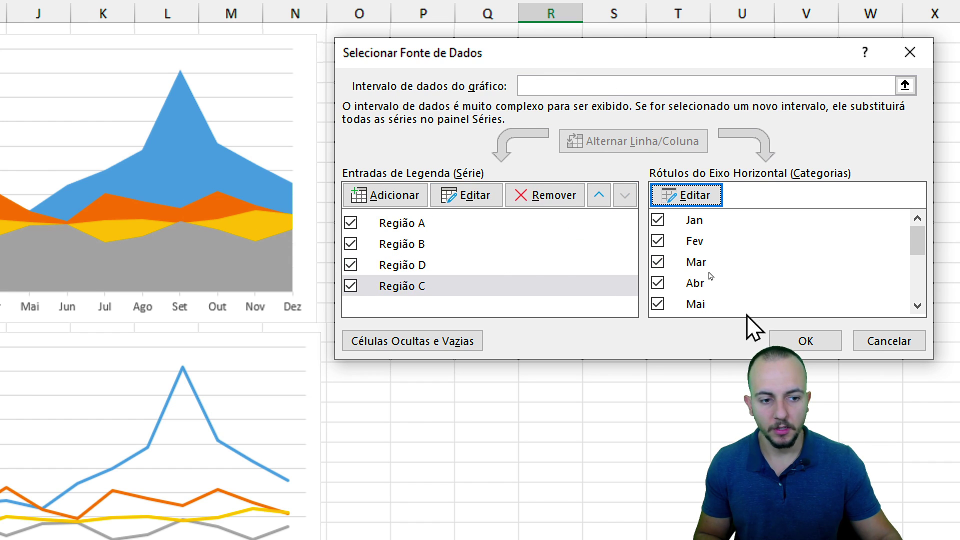
click(805, 341)
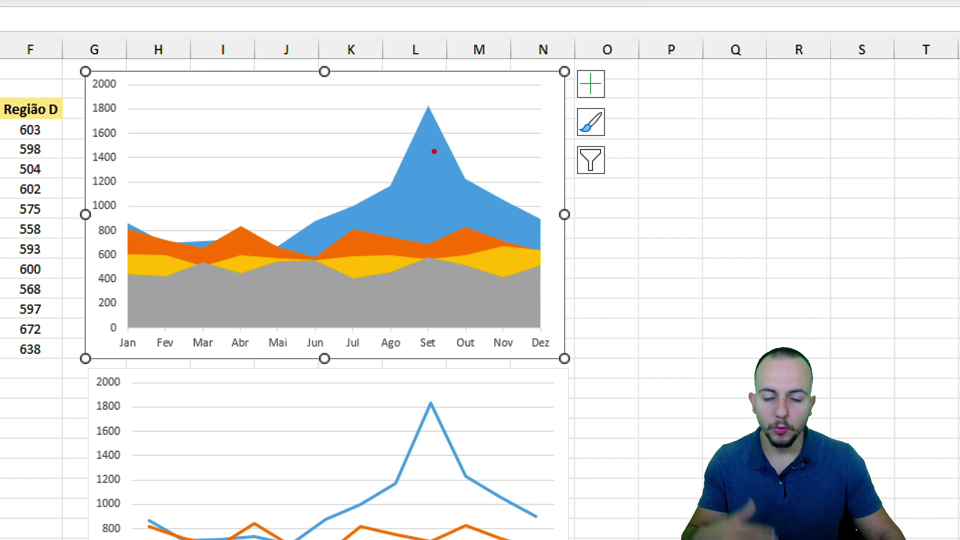
Step: Mark the blue, orange, yellow and gray areas of the area chart in red, and clear the marks
mouse_move(407, 135)
mouse_down()
mouse_move(428, 165)
mouse_move(445, 160)
mouse_up()
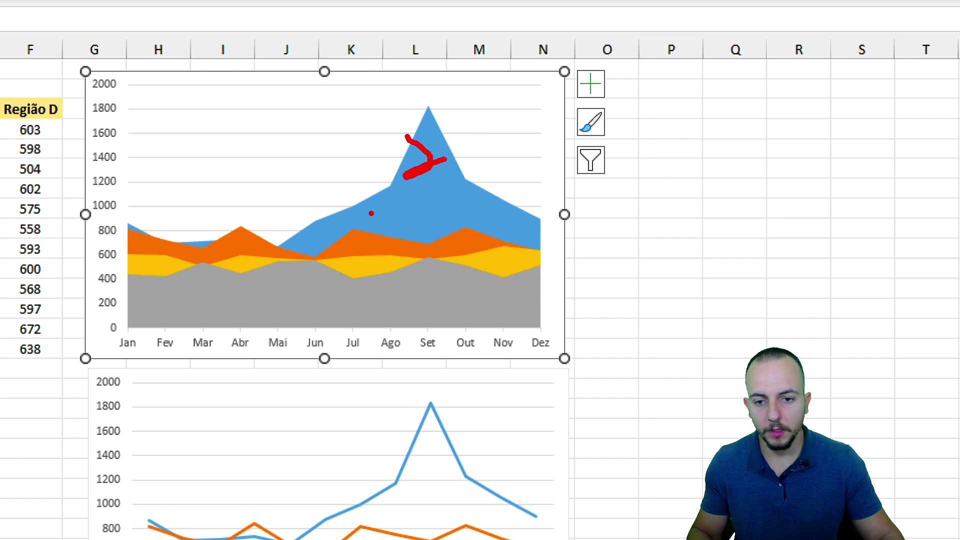
mouse_move(365, 213)
mouse_down()
mouse_move(346, 239)
mouse_move(393, 245)
mouse_up()
drag(474, 246, 488, 293)
mouse_move(372, 285)
mouse_down()
mouse_move(404, 301)
mouse_move(380, 345)
mouse_up()
key(Escape)
Step: Compare the area chart with the line chart of the same precipitation data below it
scroll(623, 474, down, 4)
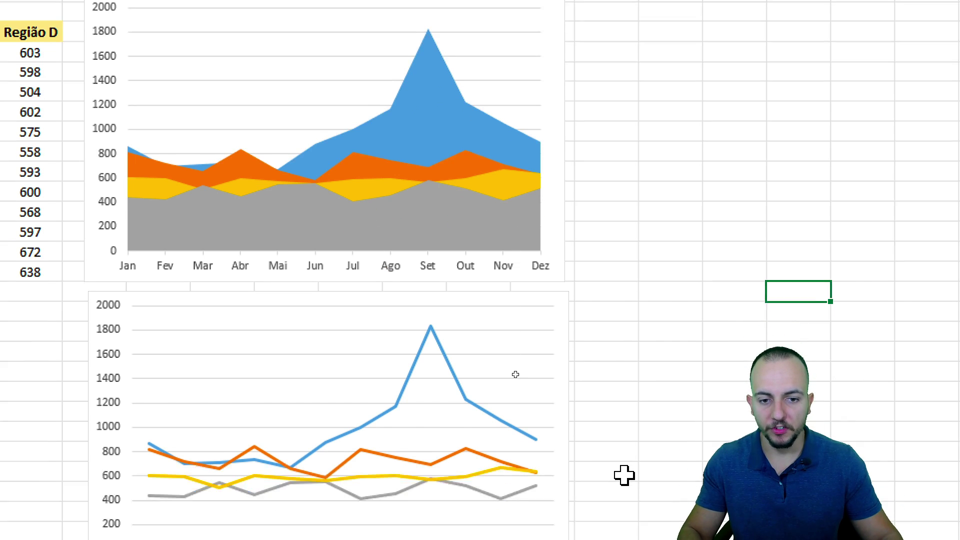
scroll(629, 470, down, 1)
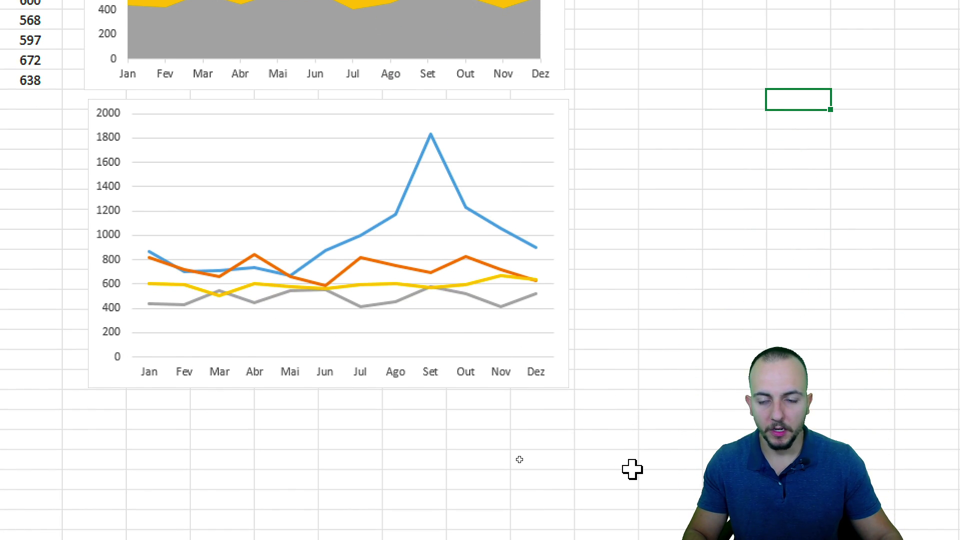
scroll(611, 64, up, 4)
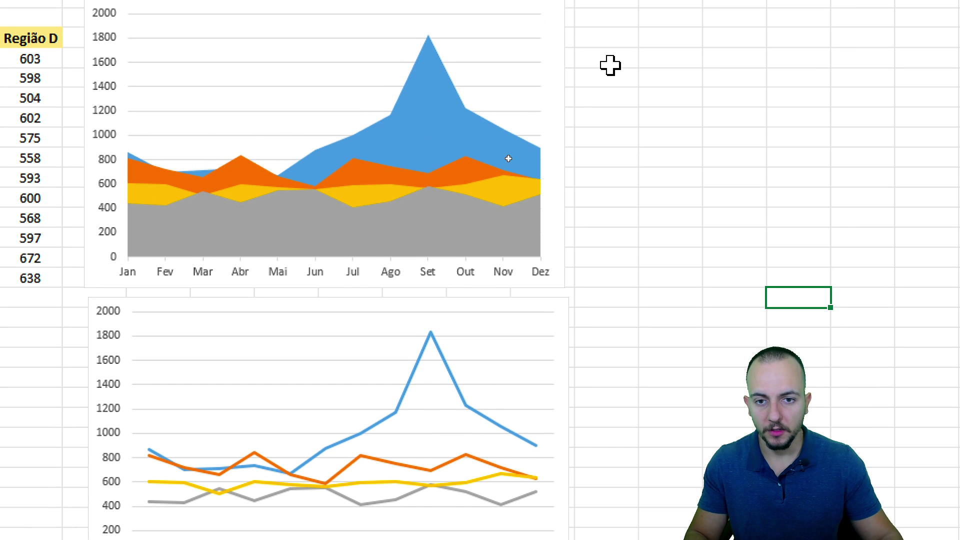
scroll(622, 472, down, 3)
scroll(369, 64, up, 3)
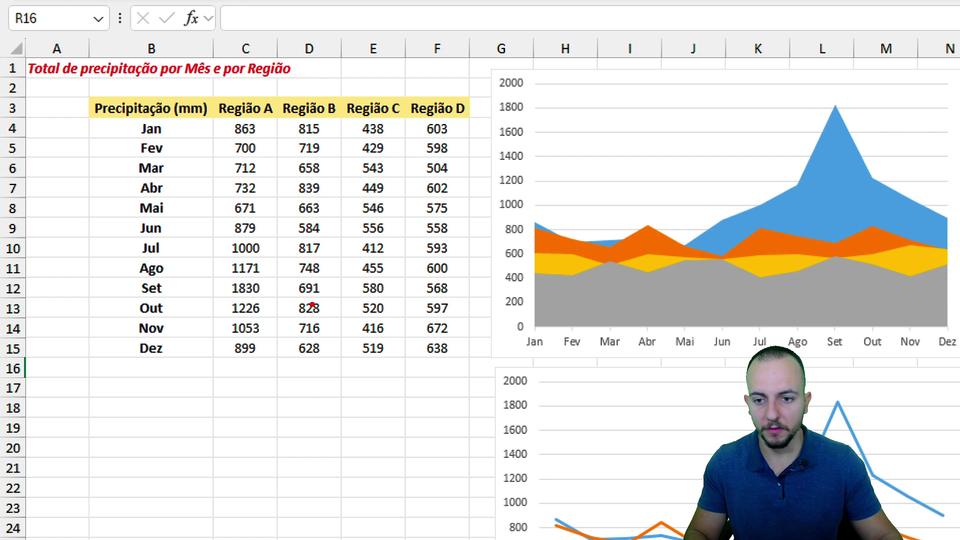
Step: Mark the month column and the Região A to D headers of the precipitation table in red, and clear the marks
drag(180, 360, 181, 145)
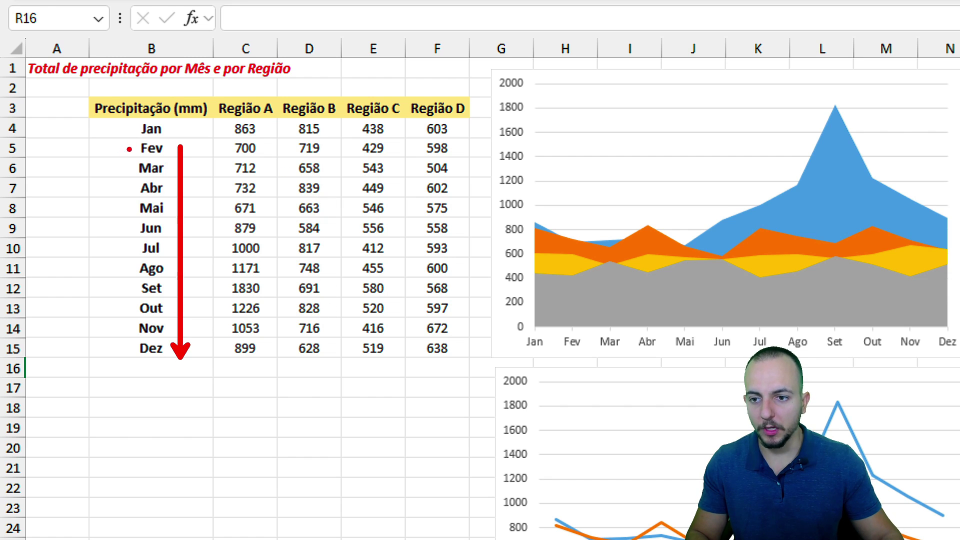
mouse_move(126, 119)
mouse_down()
mouse_move(168, 251)
mouse_move(174, 363)
mouse_up()
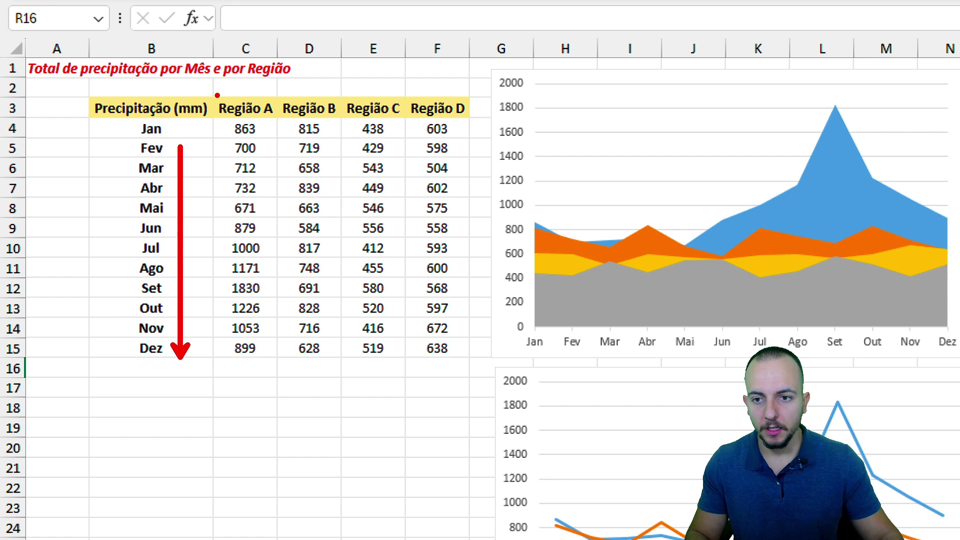
mouse_move(214, 93)
mouse_down()
mouse_move(448, 107)
mouse_move(475, 120)
mouse_up()
drag(264, 89, 301, 56)
drag(326, 80, 360, 50)
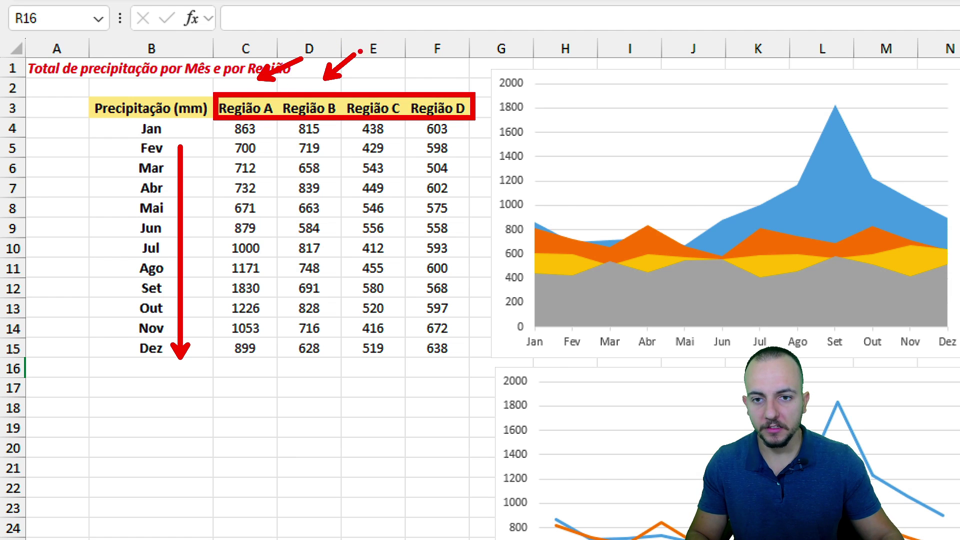
drag(370, 84, 390, 52)
drag(431, 82, 461, 55)
key(Escape)
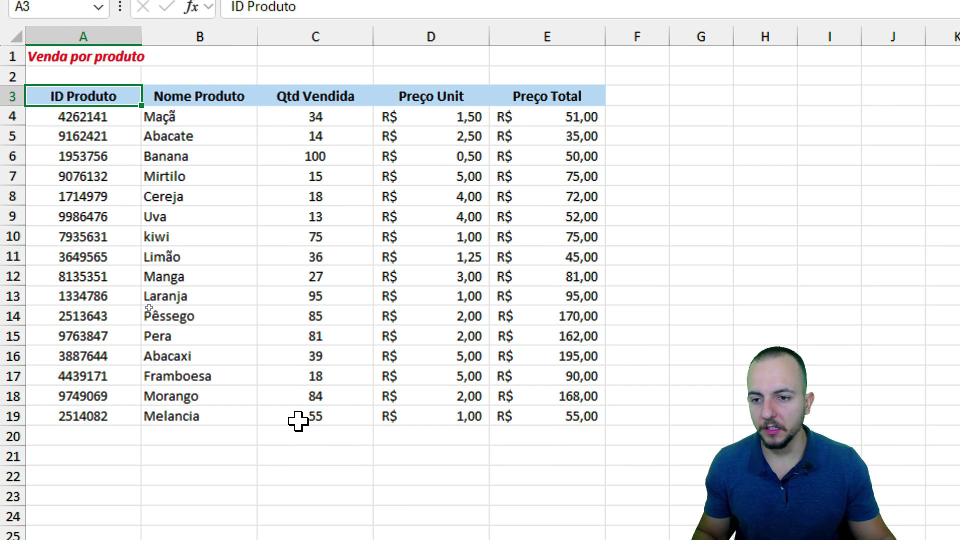
drag(216, 103, 208, 419)
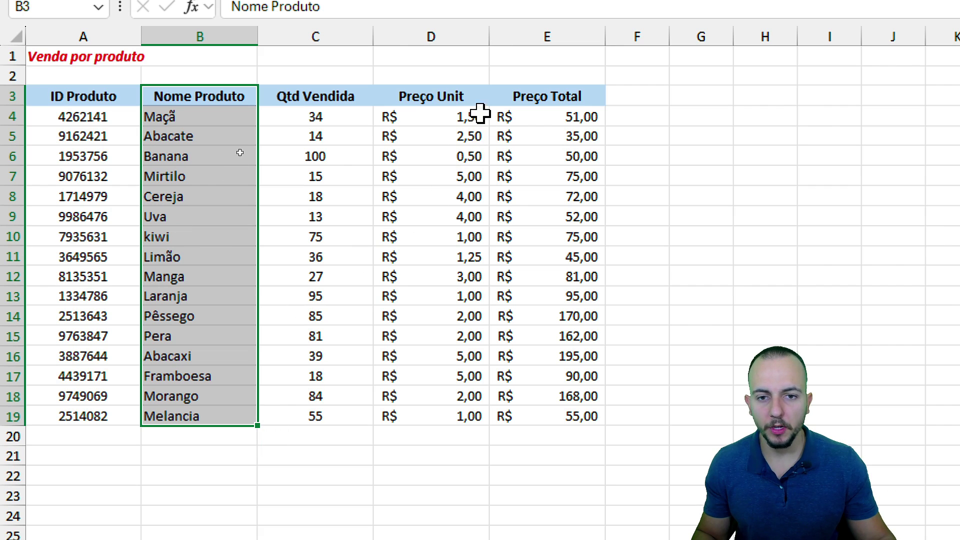
ctrl+drag(550, 103, 558, 418)
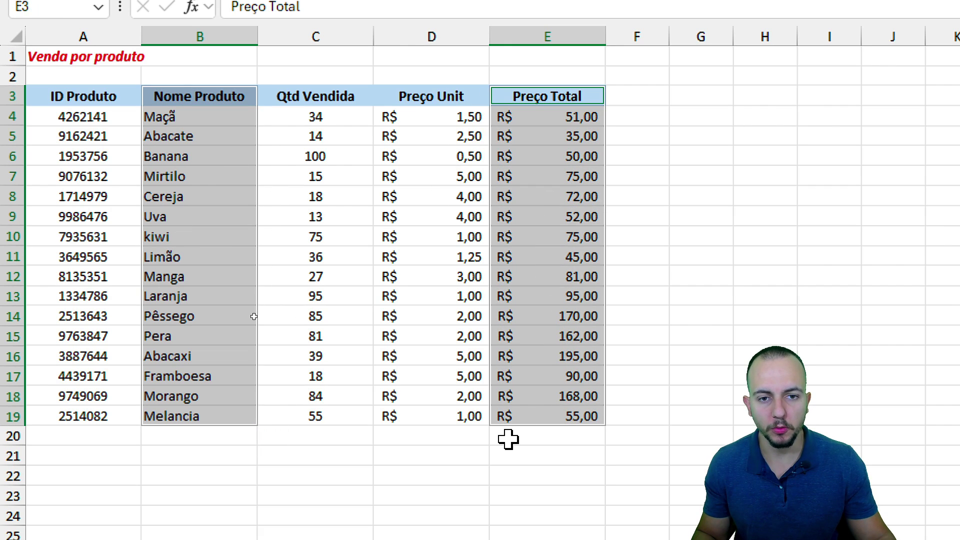
click(247, 159)
drag(236, 97, 525, 409)
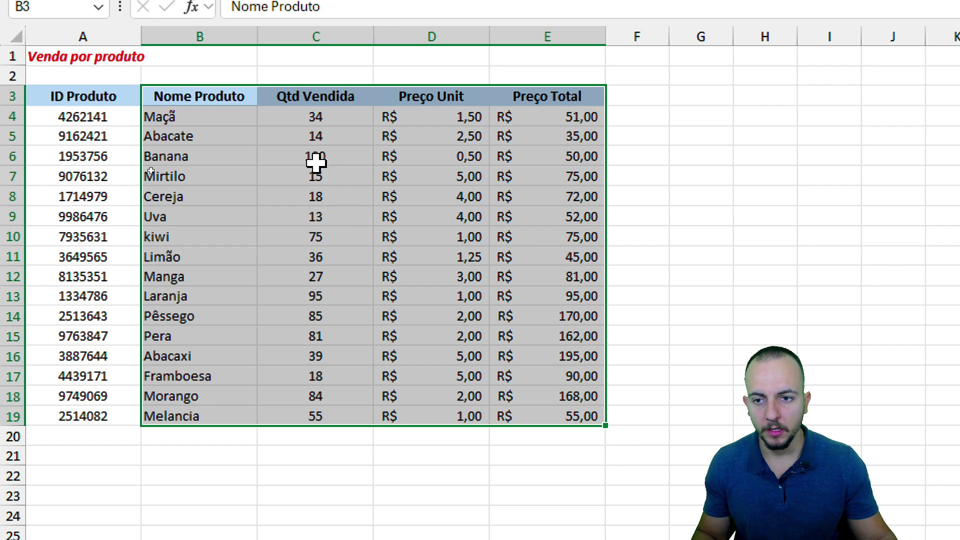
Step: Insert a 2D clustered column chart from the Nome Produto and Preço Total columns, rows 3 to 19
drag(197, 97, 246, 397)
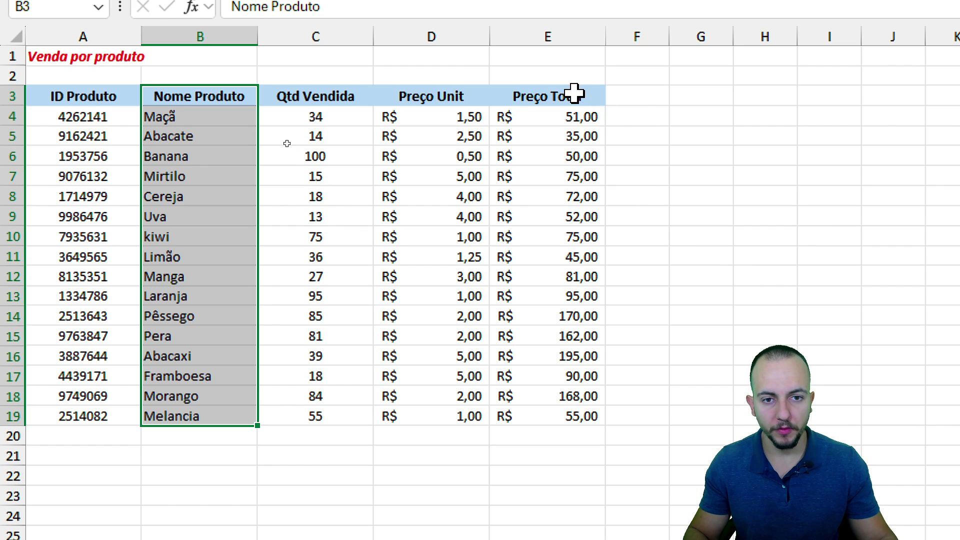
drag(575, 95, 550, 417)
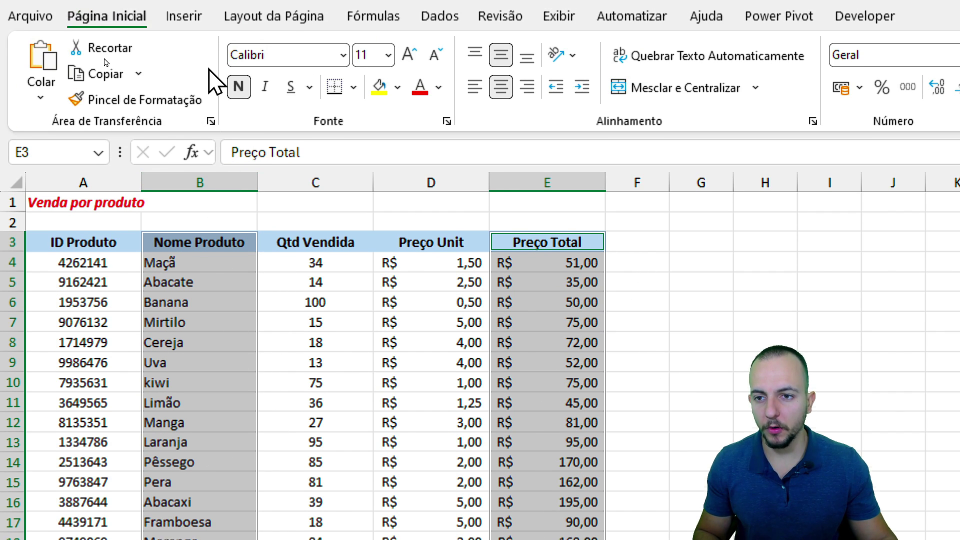
click(184, 64)
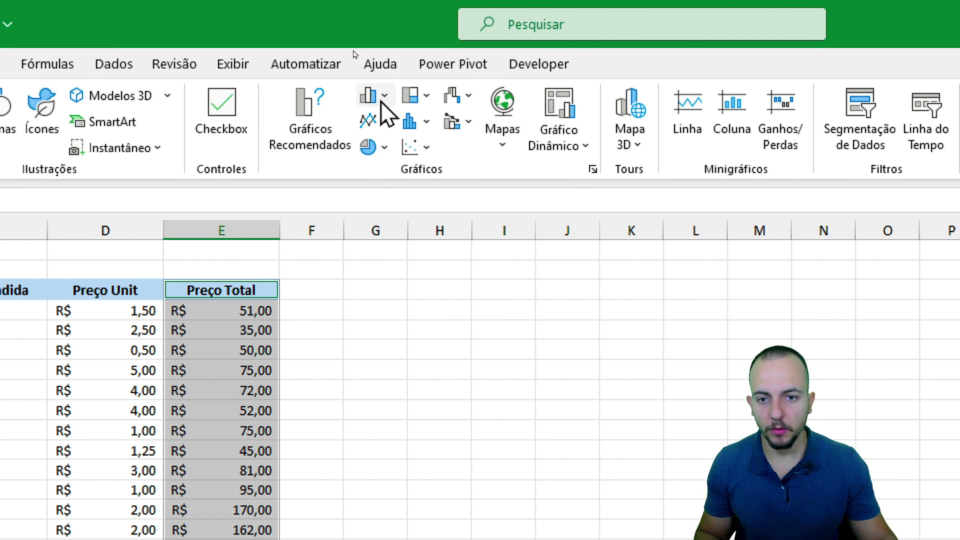
click(702, 95)
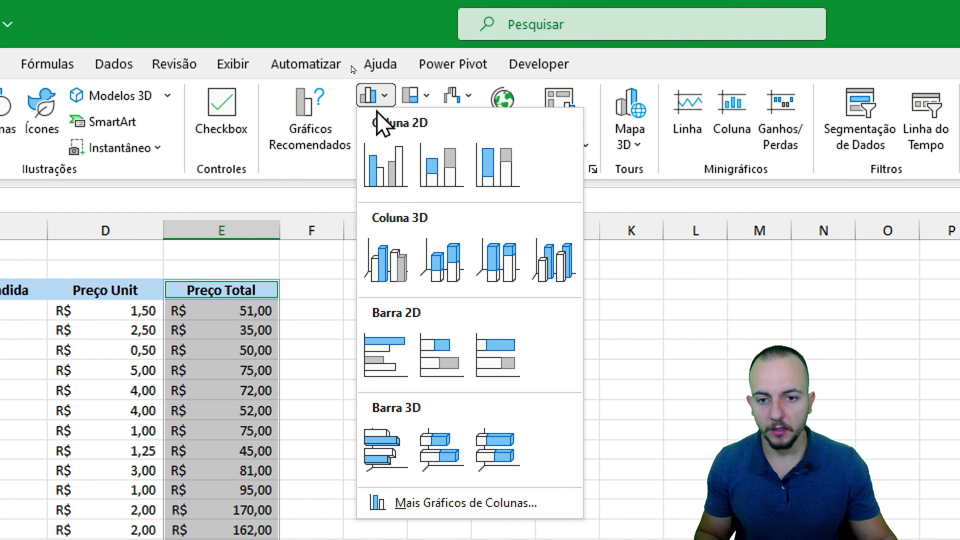
click(386, 166)
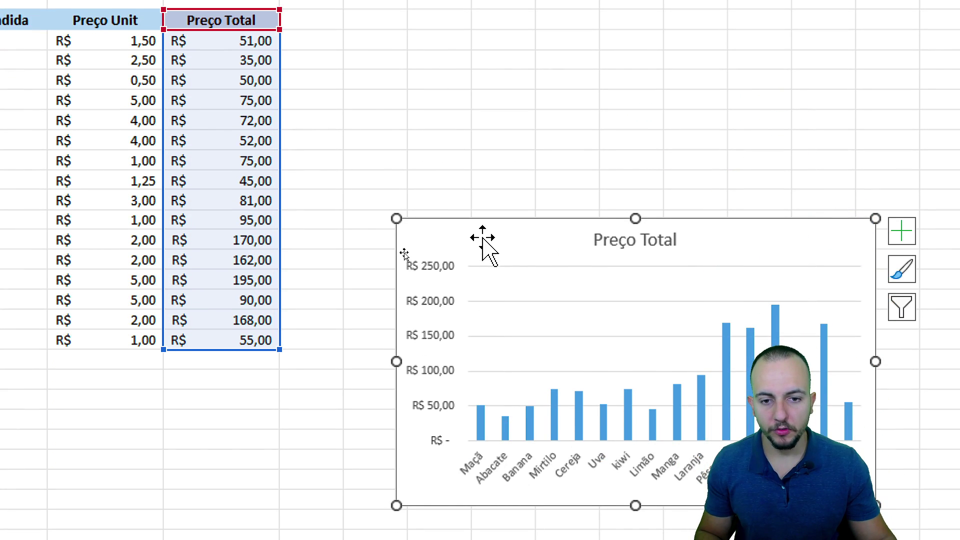
Step: Move the Preço Total chart up beside the product table and enlarge it to about the end of column Q
drag(483, 241, 414, 65)
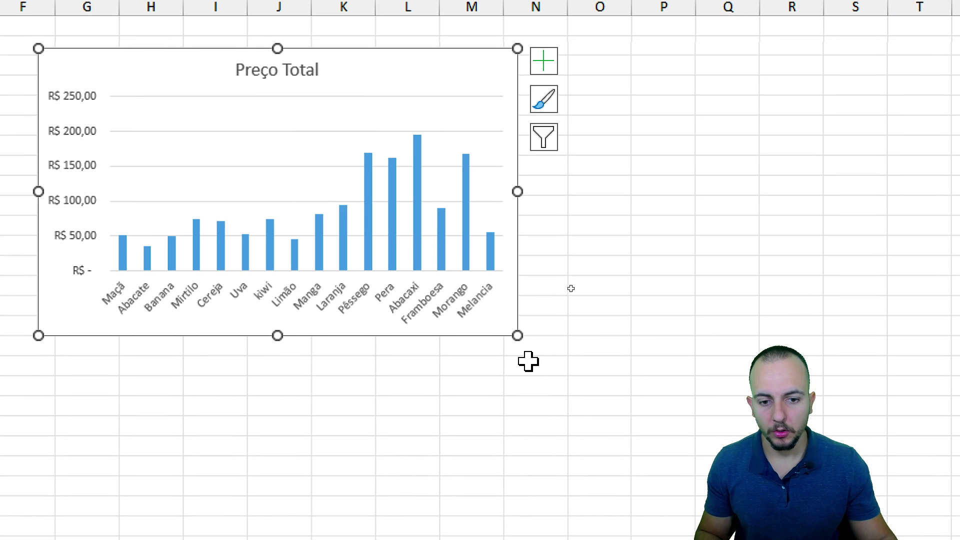
drag(520, 334, 758, 388)
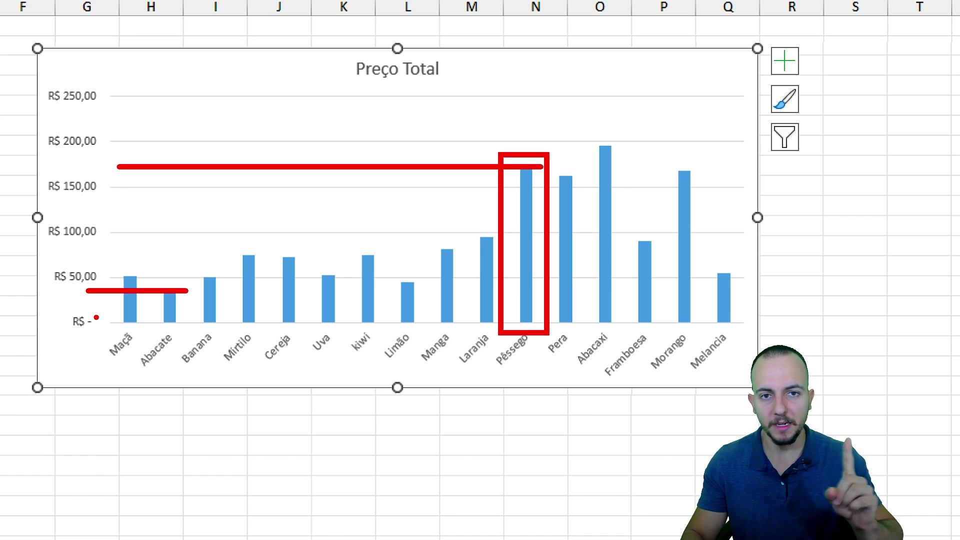
key(Escape)
key(Escape)
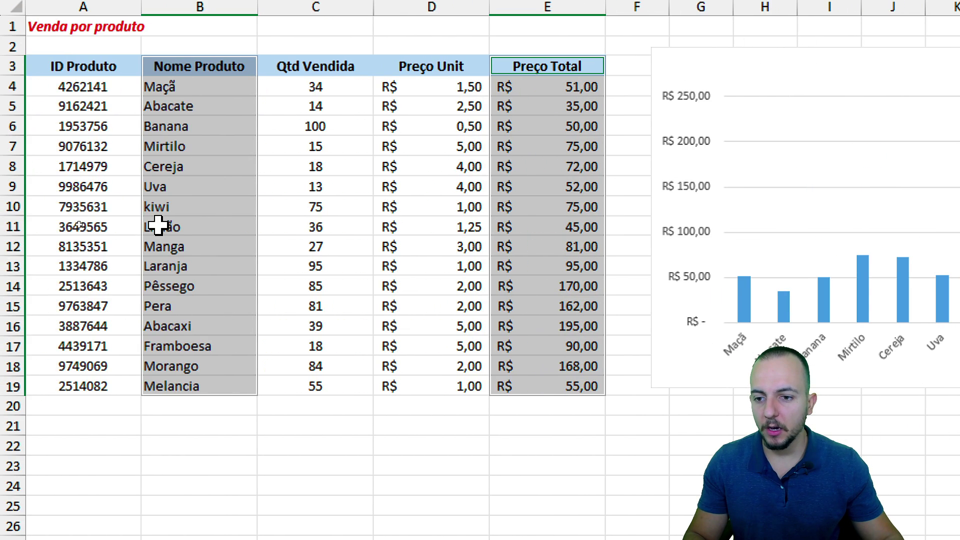
Step: Highlight the product names in B3:B19 that form the chart's categories
click(158, 225)
drag(199, 69, 195, 383)
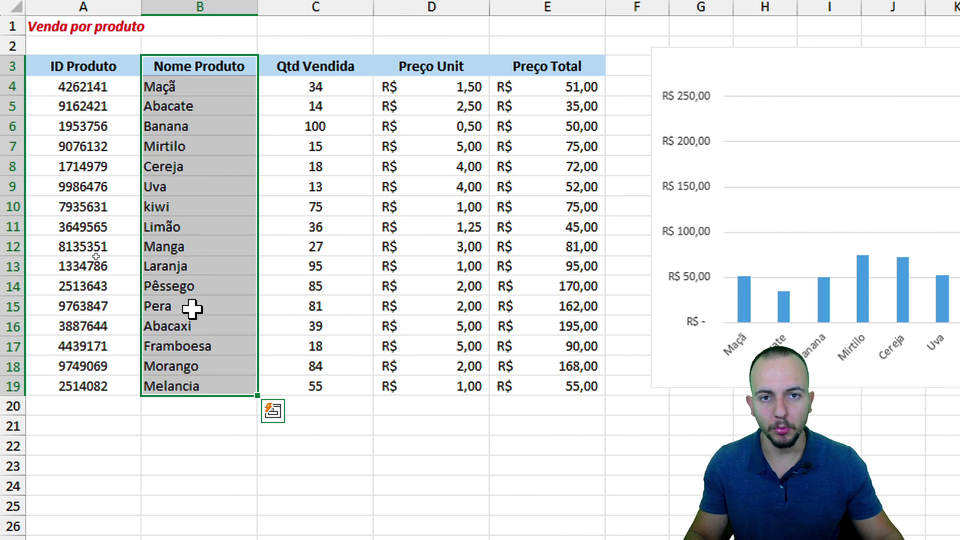
click(181, 69)
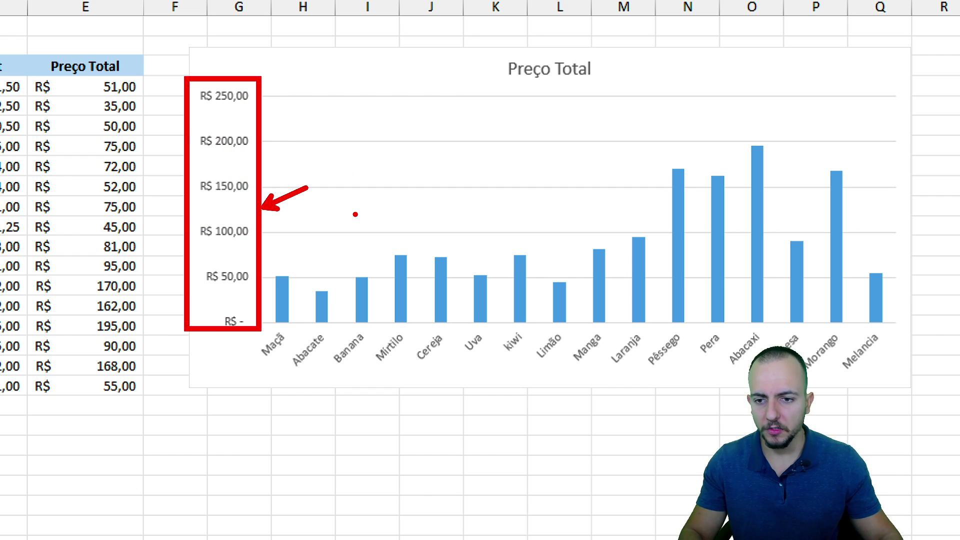
Step: Replace the Preço Total chart's vertical value axis with outside-end data labels, and widen the chart to the end of column R
click(231, 196)
key(Delete)
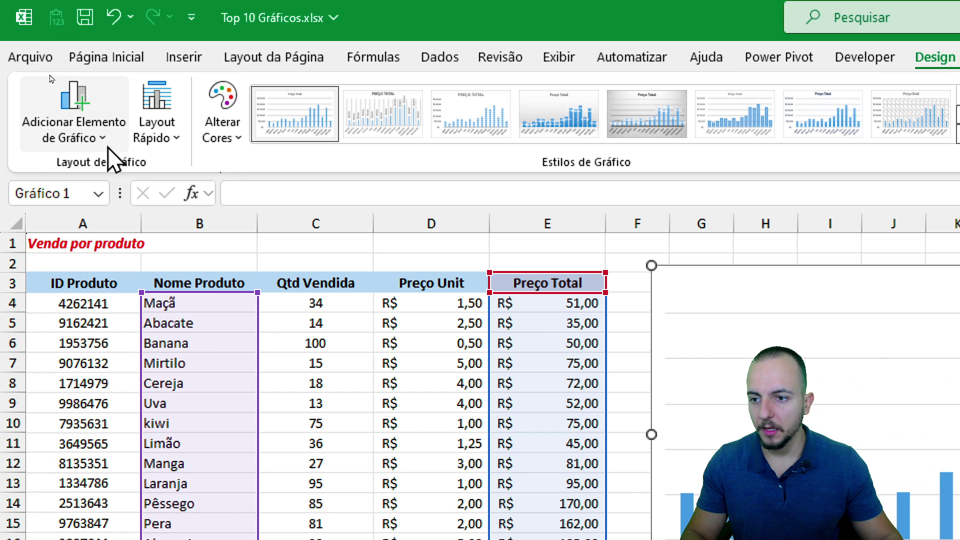
click(67, 134)
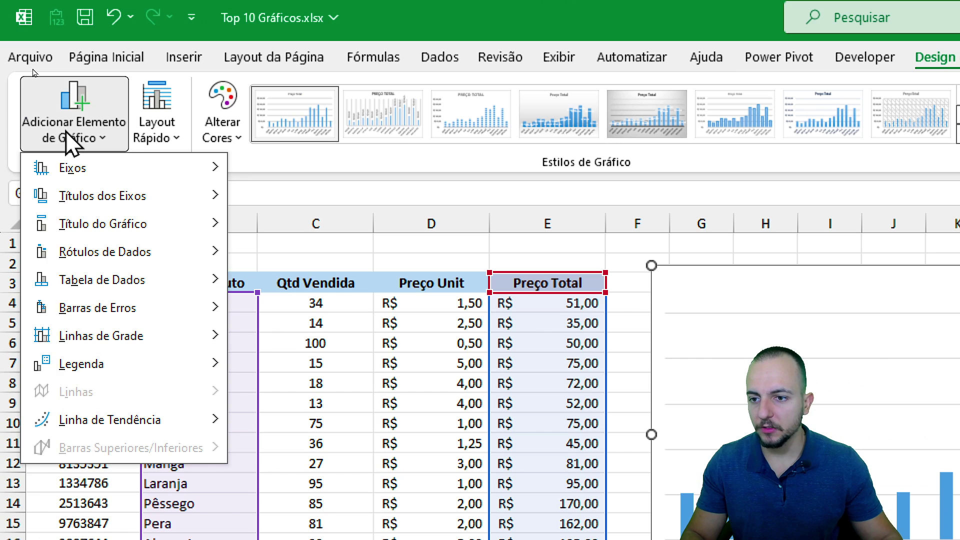
mouse_move(101, 253)
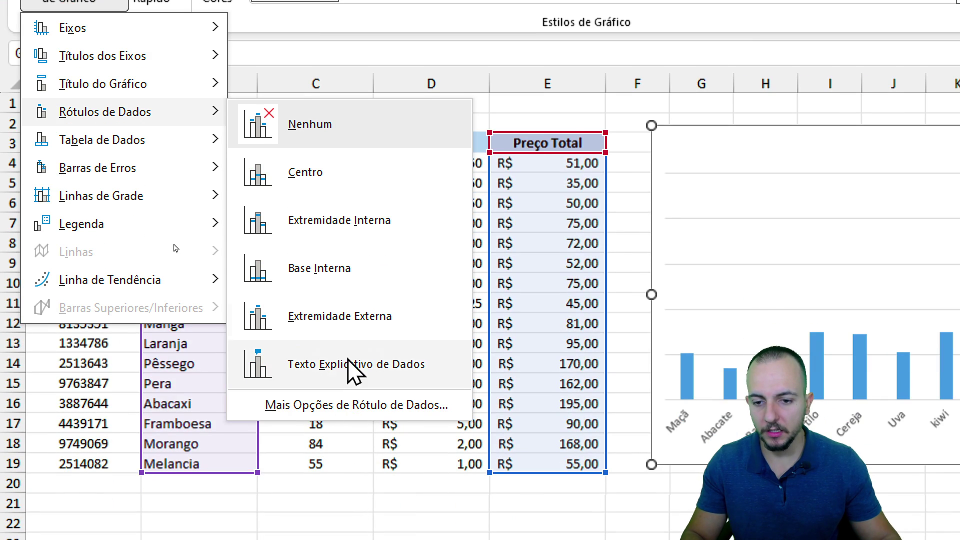
click(347, 318)
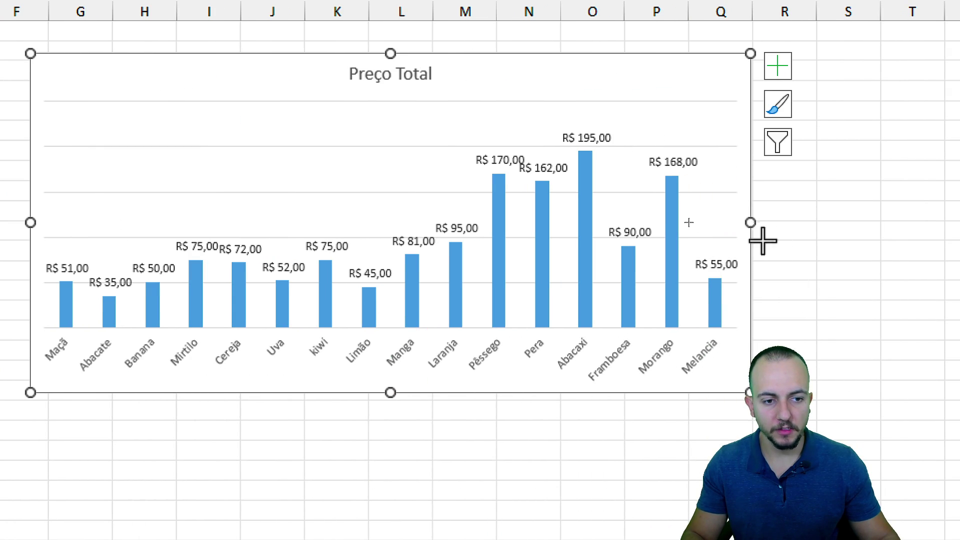
drag(750, 223, 806, 224)
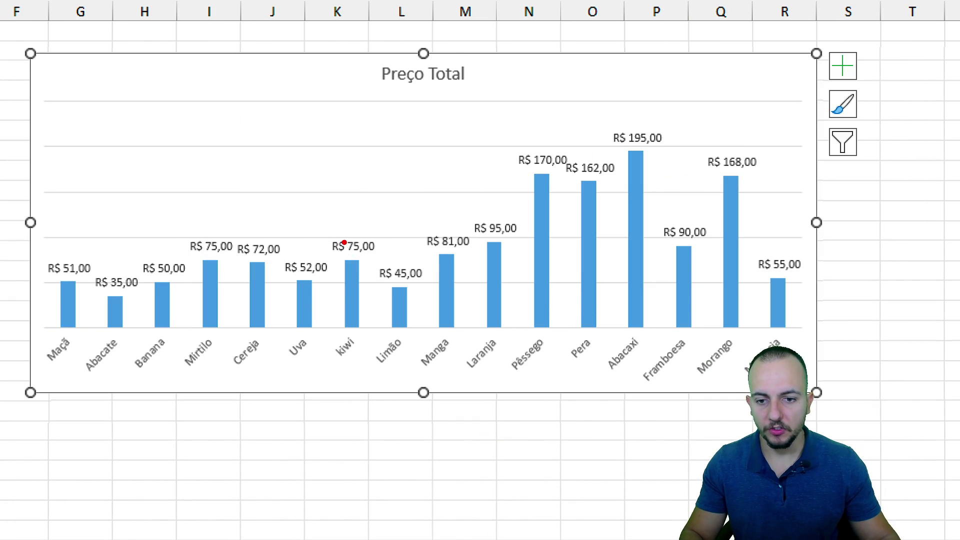
Step: Mark the kiwi column and the Manga, Laranja, Pêssego and Pera data labels in red, and clear the marks
drag(322, 226, 383, 335)
mouse_move(438, 222)
mouse_down()
mouse_move(449, 267)
mouse_move(498, 201)
mouse_move(434, 224)
mouse_up()
mouse_move(568, 131)
mouse_down()
mouse_move(622, 201)
mouse_move(551, 121)
mouse_up()
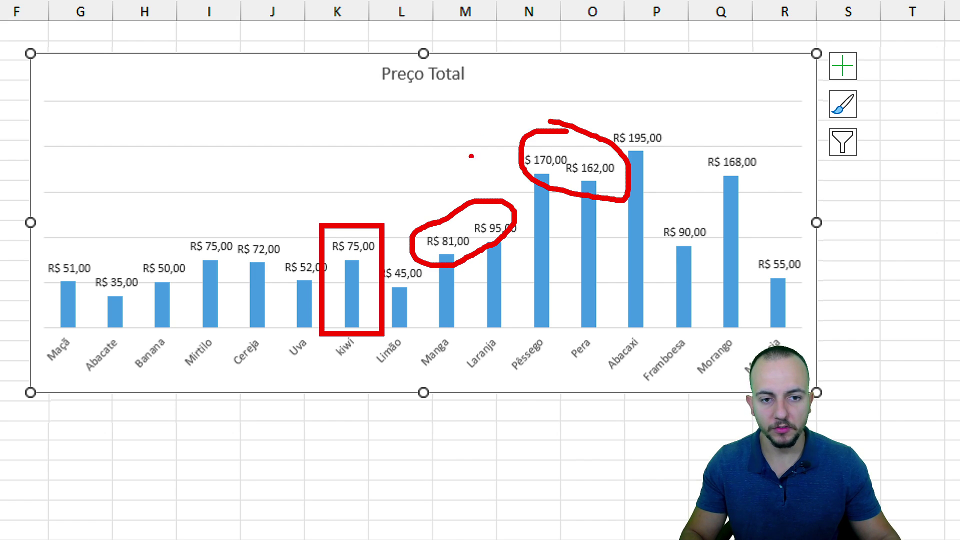
key(Escape)
key(Escape)
Step: Examine the table of games and hours played down to row 33 and the product sales table in columns U to X
key(ctrl+4)
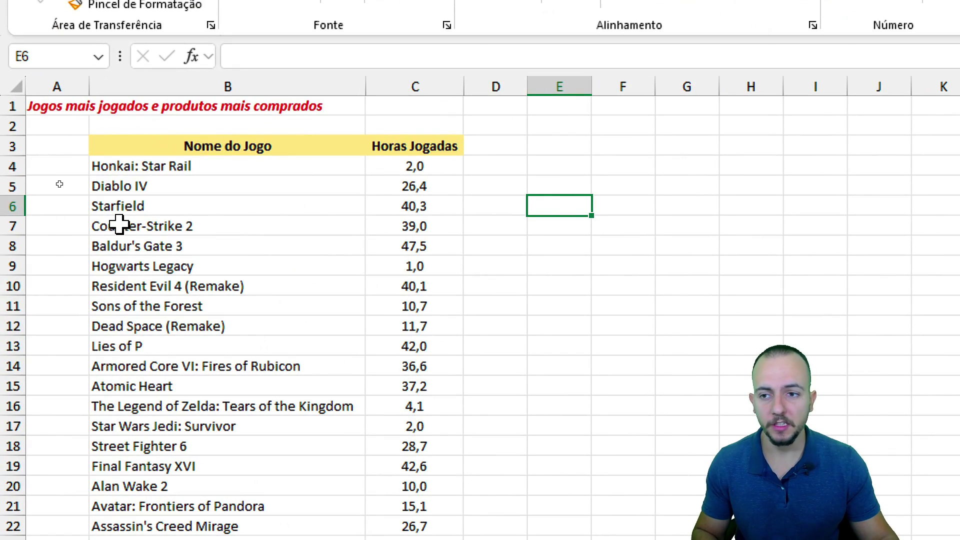
scroll(225, 296, down, 5)
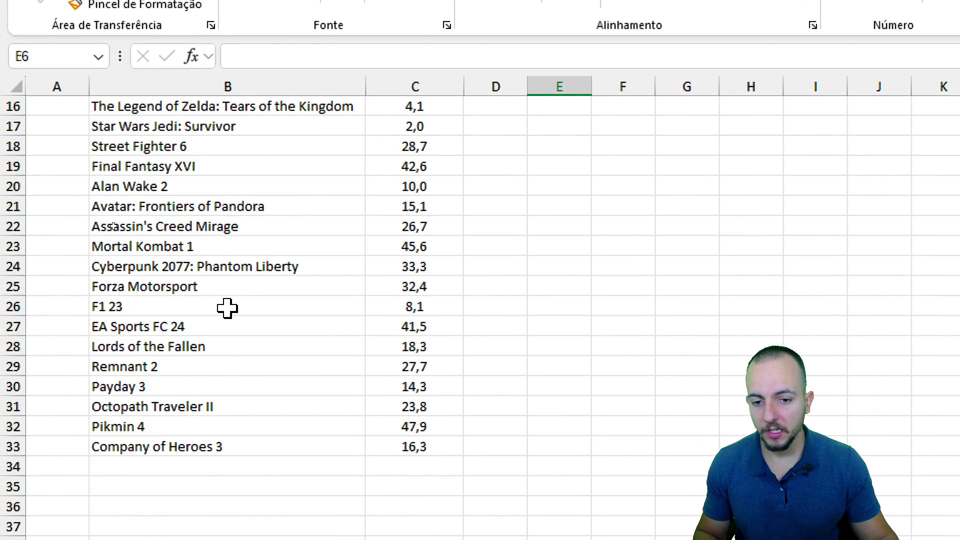
scroll(227, 306, up, 5)
drag(411, 283, 412, 285)
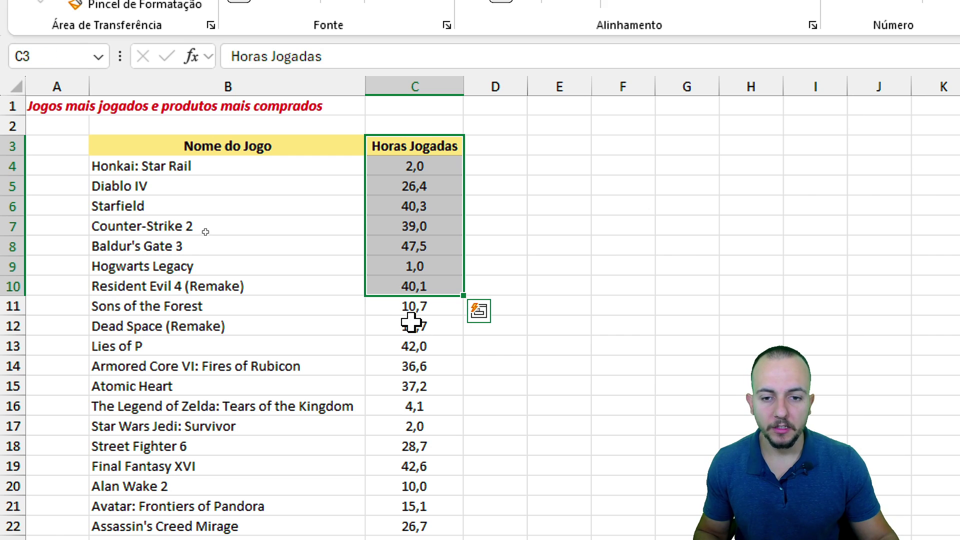
click(494, 226)
scroll(568, 358, right, 6)
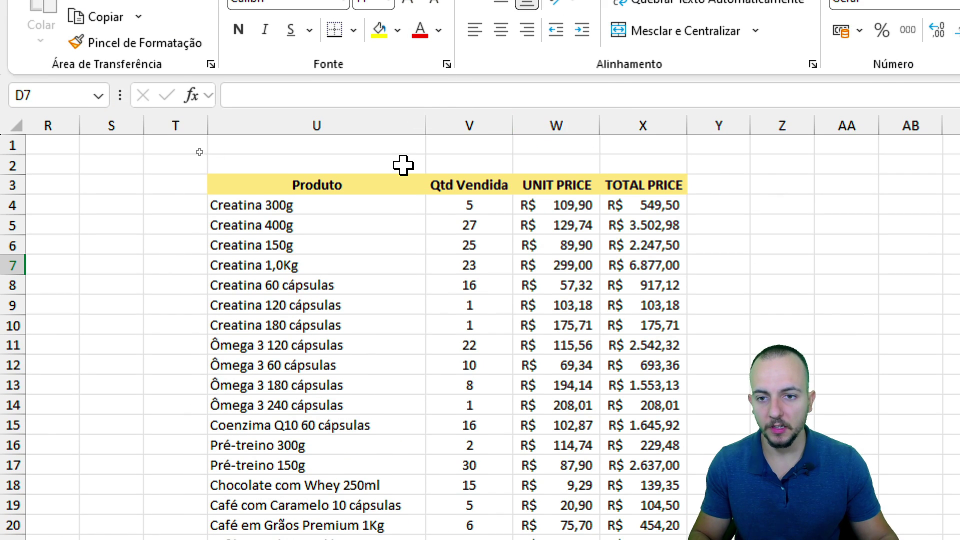
scroll(395, 201, left, 6)
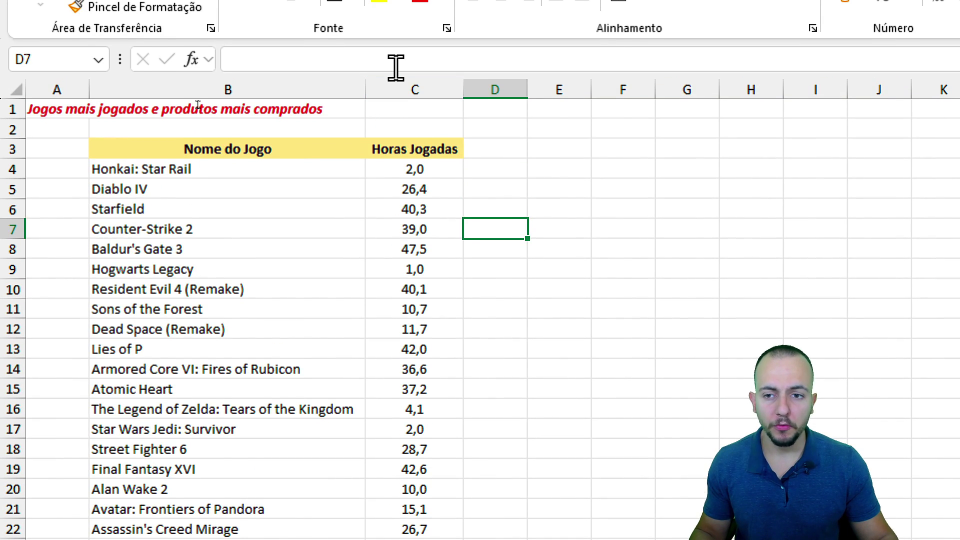
Step: Insert a 2D clustered bar chart from the Nome do Jogo and Horas Jogadas columns and place it beside the table
drag(309, 152, 395, 539)
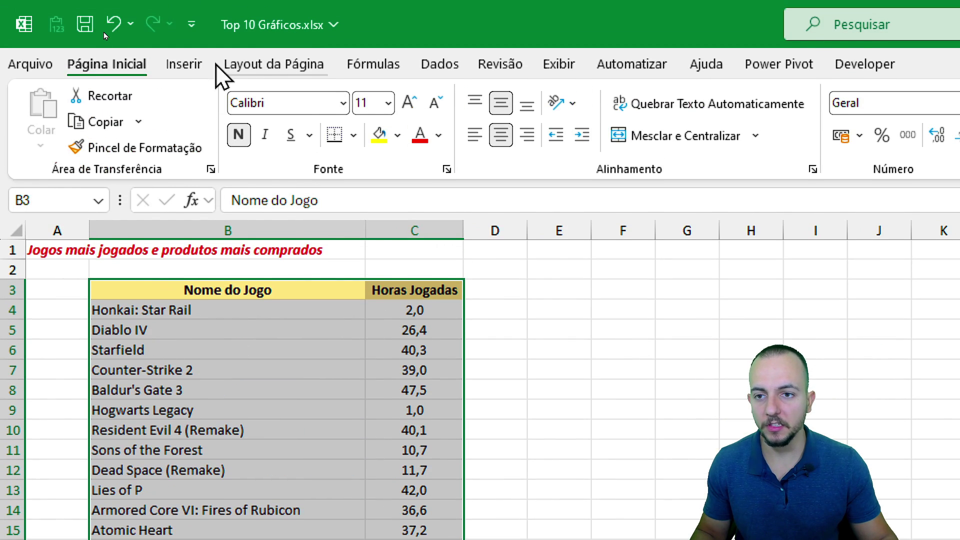
click(192, 64)
click(502, 105)
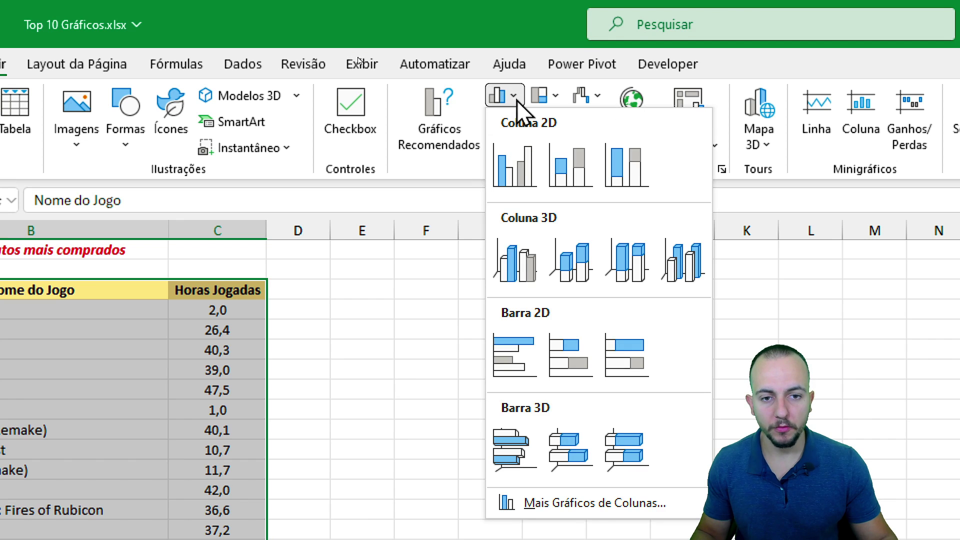
click(491, 358)
drag(595, 492, 368, 254)
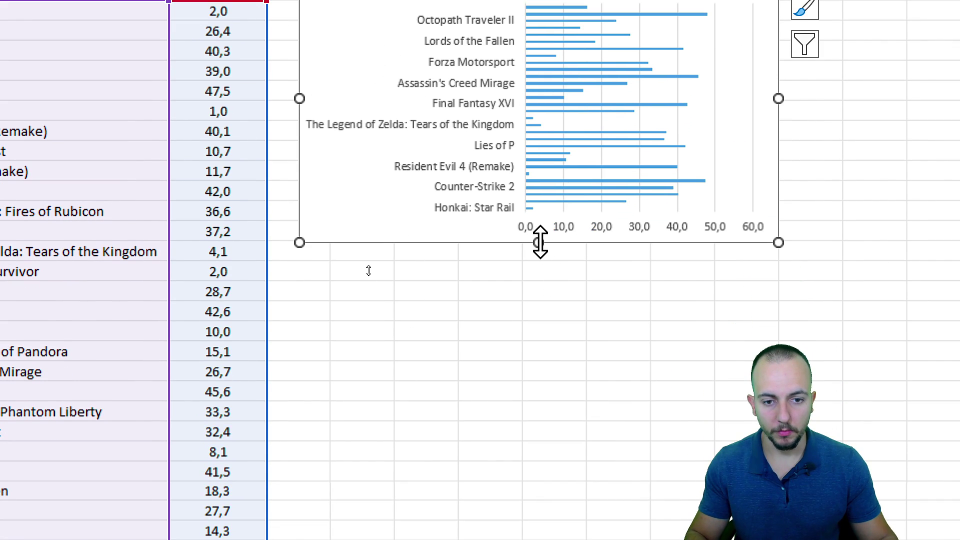
Step: Lengthen the Horas Jogadas bar chart down to row 37, and clear the red marks around its Atomic Heart and Hogwarts Legacy bars
drag(538, 361, 546, 539)
drag(371, 401, 361, 494)
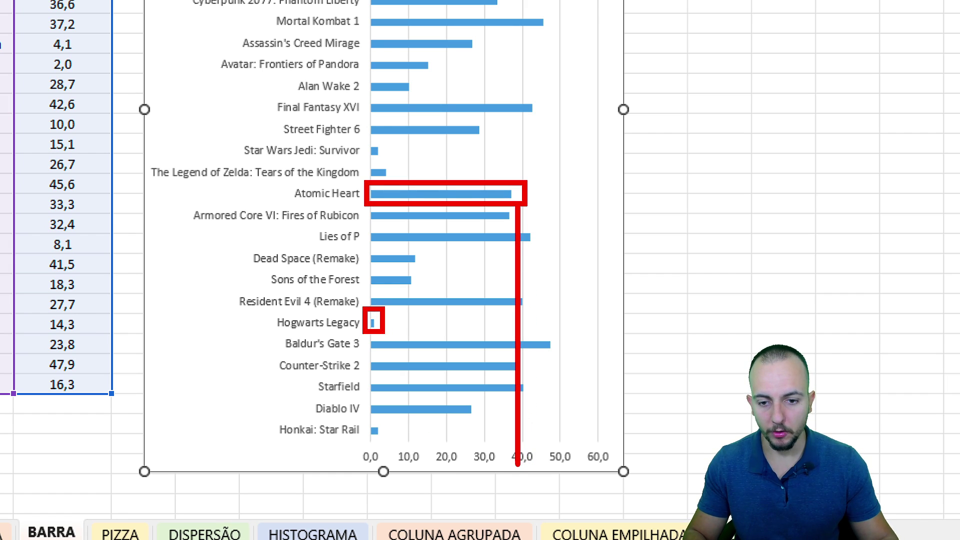
key(Escape)
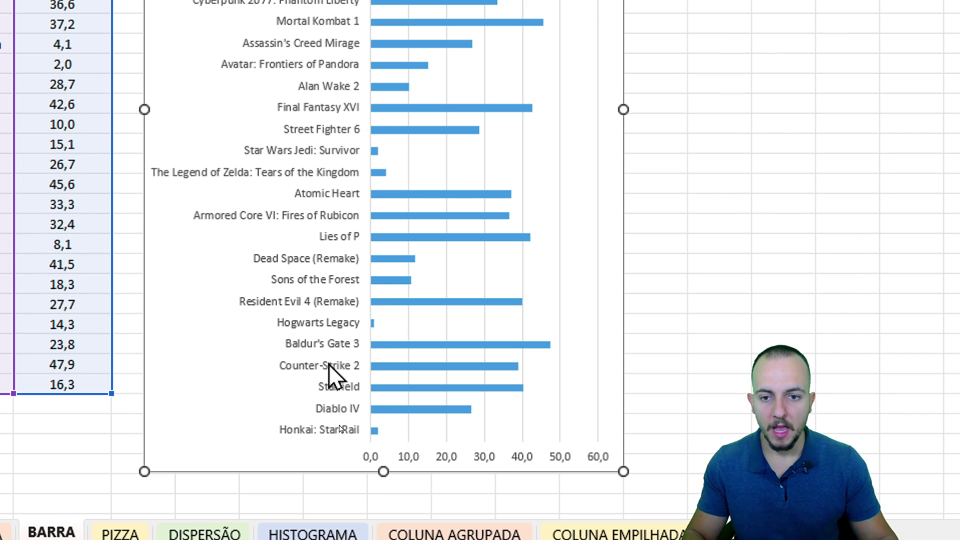
key(Escape)
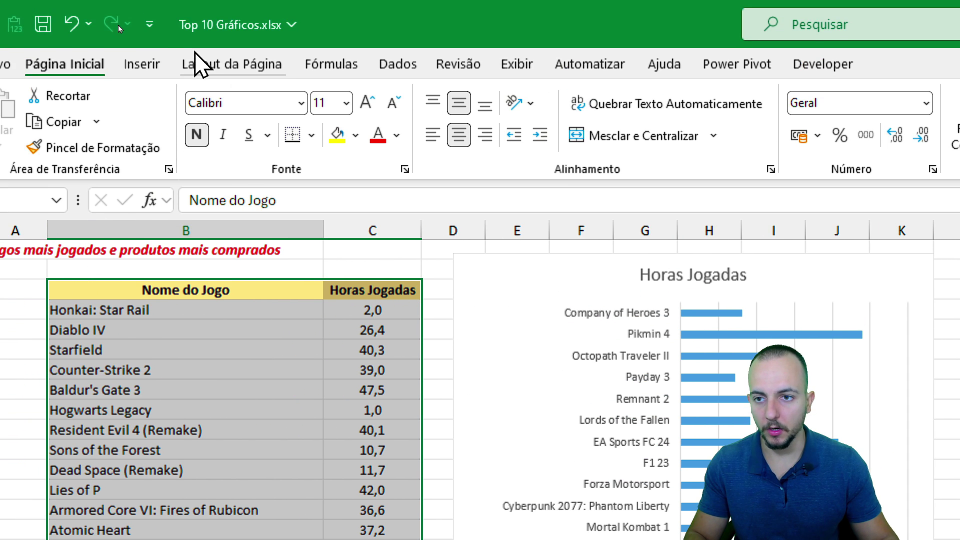
Step: Insert a 2D clustered column chart from the same game table for comparison, and widen it across the table to the end of column N
click(142, 64)
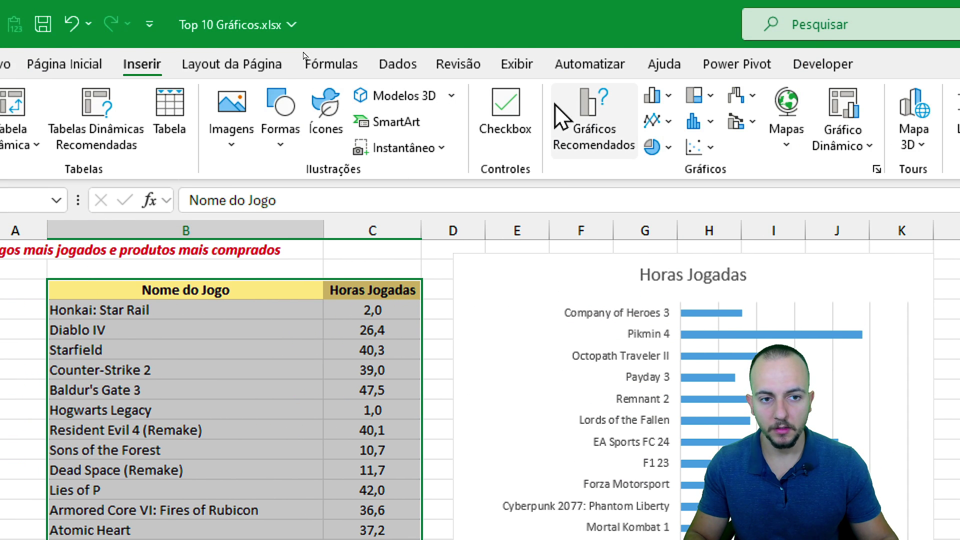
click(652, 96)
click(668, 161)
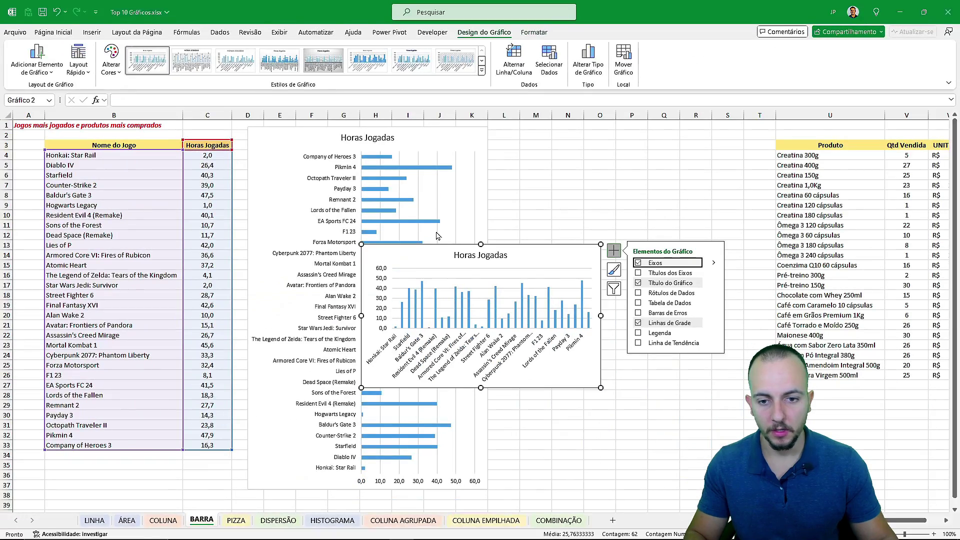
drag(863, 492, 320, 364)
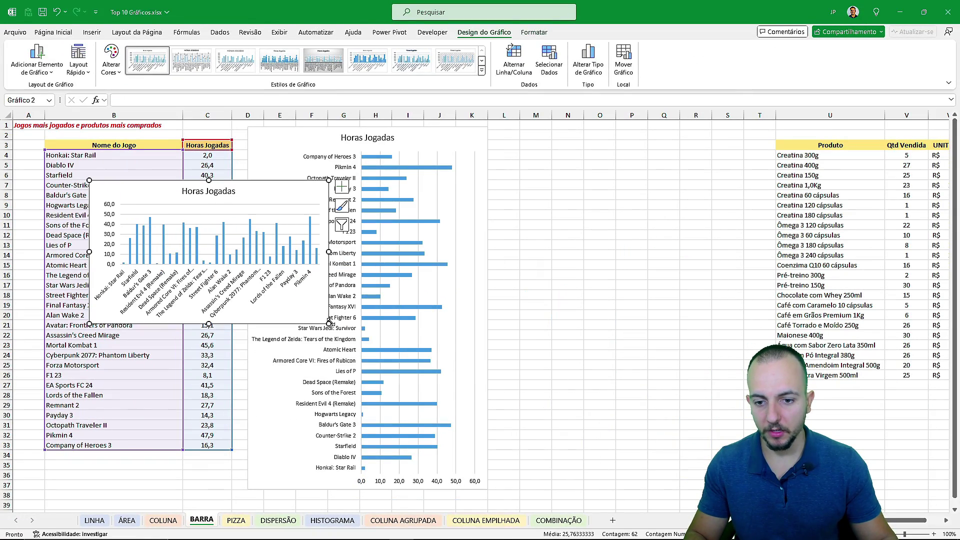
drag(329, 323, 585, 301)
click(576, 327)
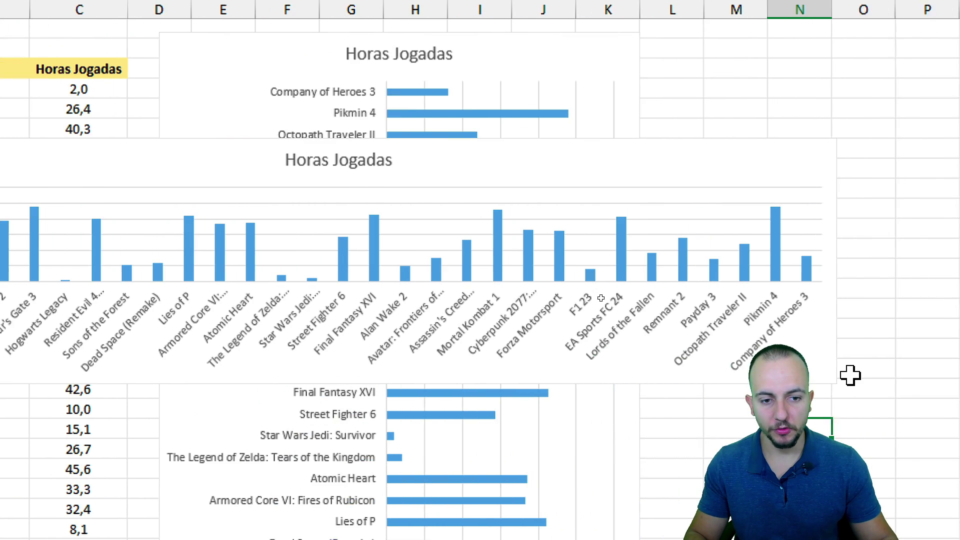
Step: Circle the slanted game names on the column chart in red, clear the mark, and delete that chart
mouse_move(398, 232)
mouse_down()
mouse_move(268, 260)
mouse_move(470, 341)
mouse_move(397, 233)
mouse_up()
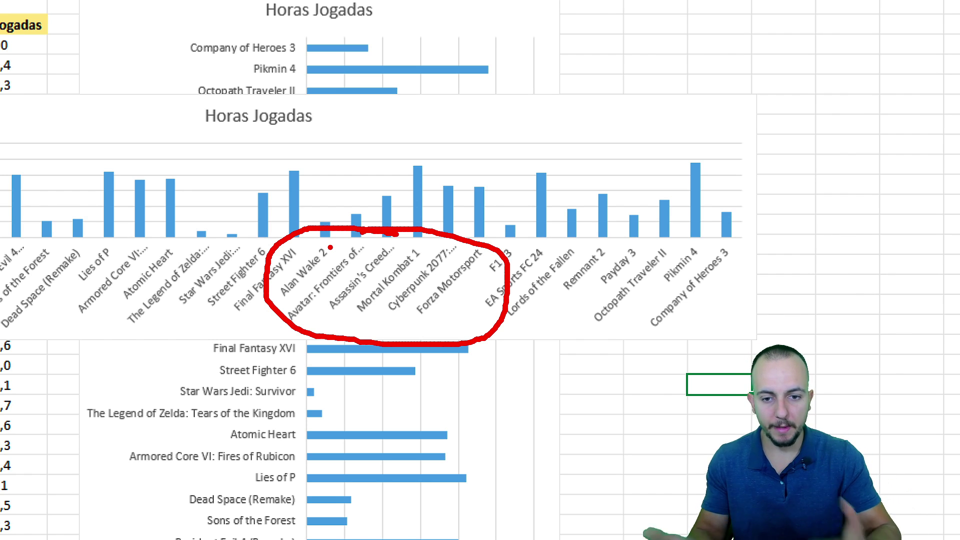
key(Escape)
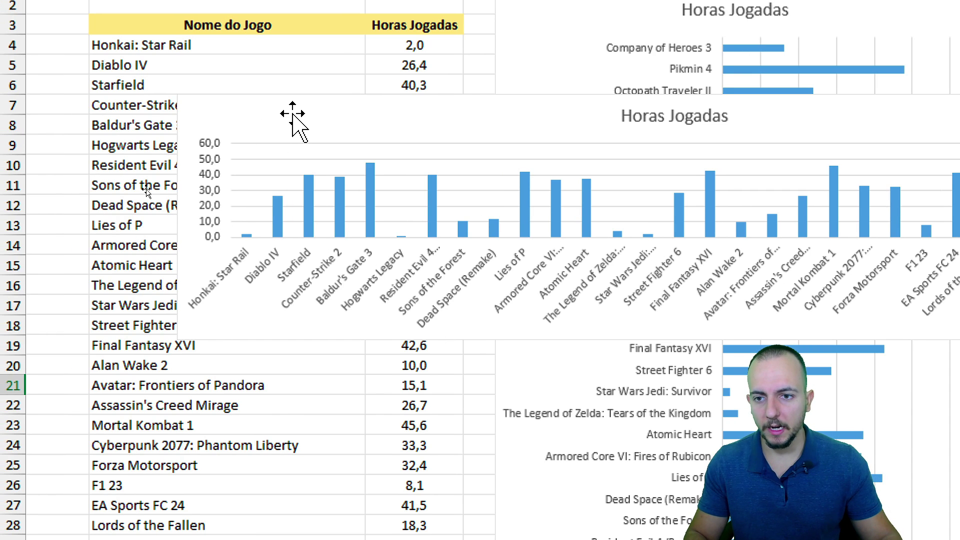
click(277, 120)
key(Delete)
Step: Select the game table B3:C33, draw a red arrow from it to the bar chart, and clear the mark
drag(242, 34, 380, 539)
drag(380, 468, 400, 539)
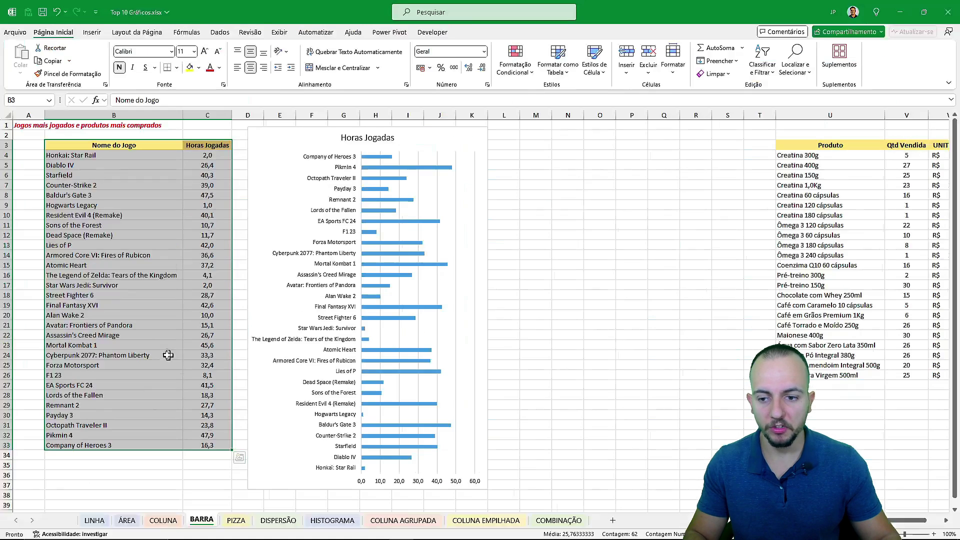
drag(169, 316, 312, 295)
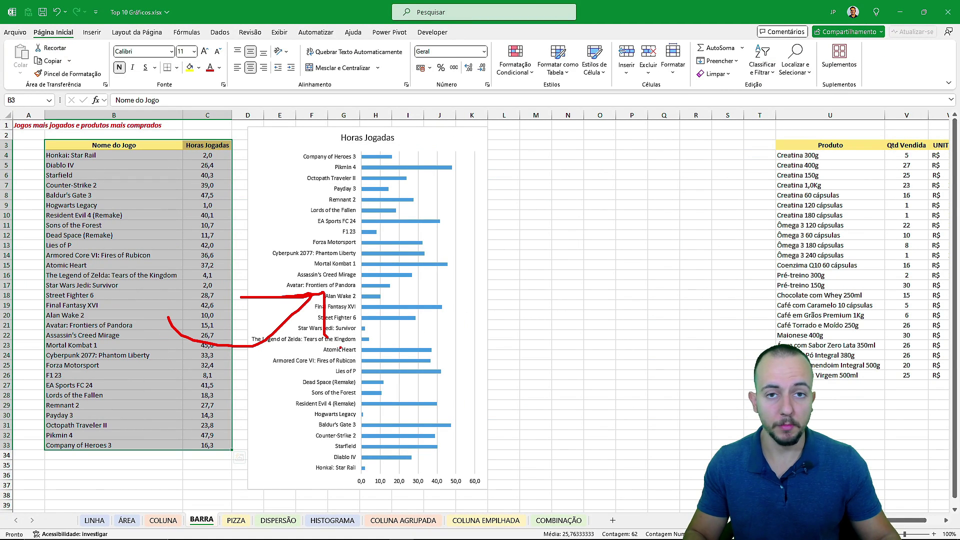
key(Escape)
Step: Add filters to the game table's header row and sort it by Horas Jogadas from smallest to largest
click(144, 146)
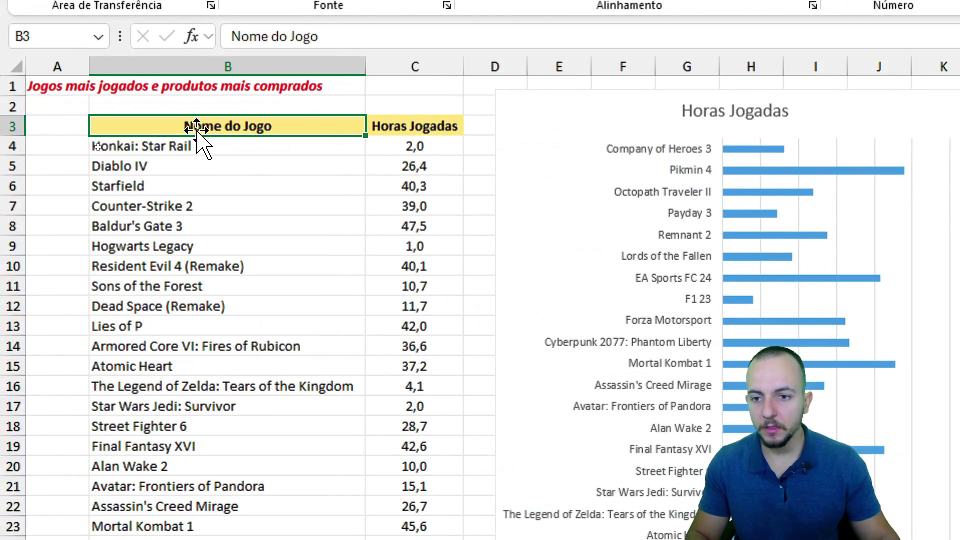
drag(98, 144, 216, 309)
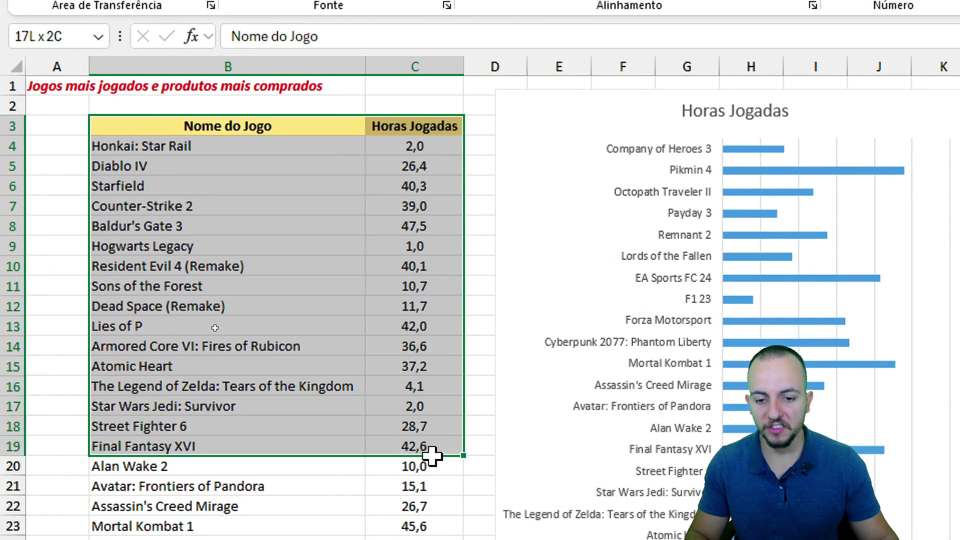
drag(433, 456, 397, 469)
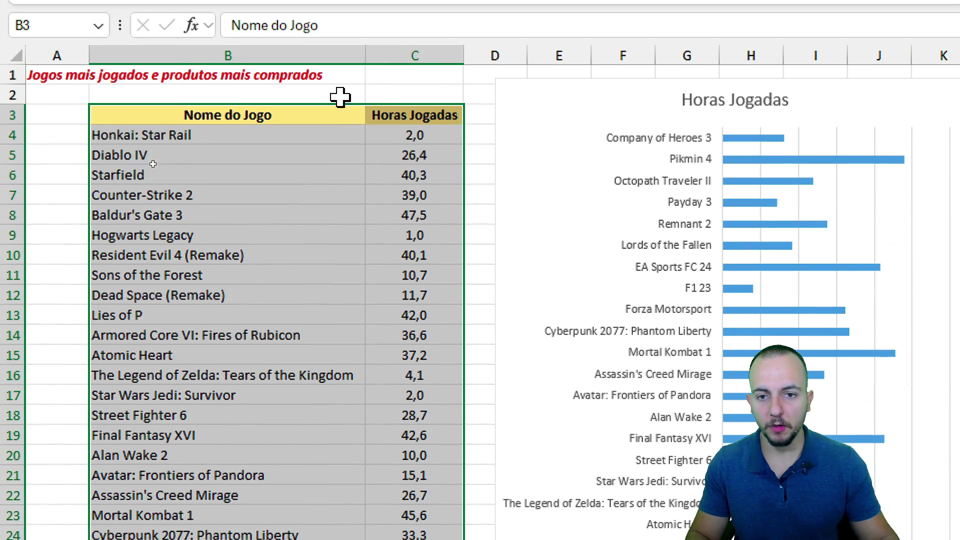
key(ctrl+shift+l)
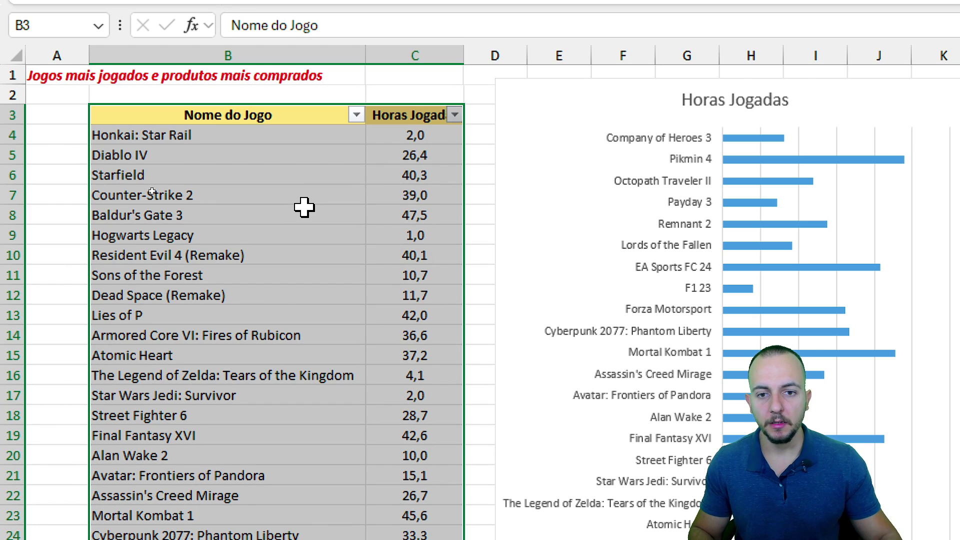
click(414, 123)
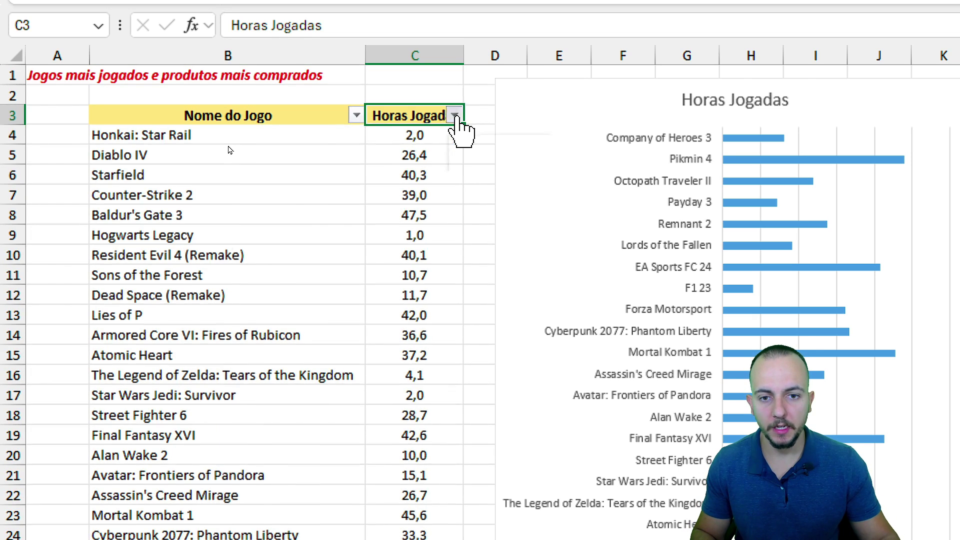
click(455, 116)
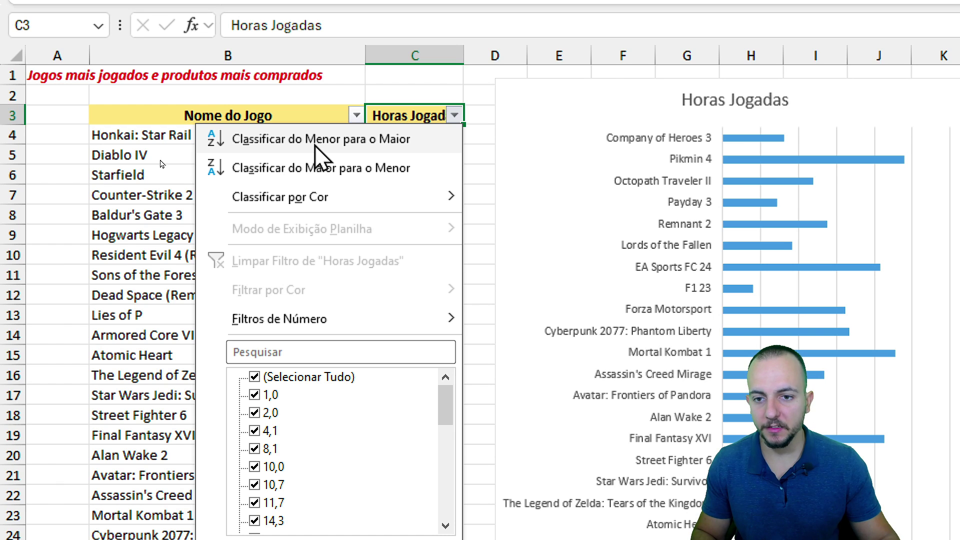
click(345, 145)
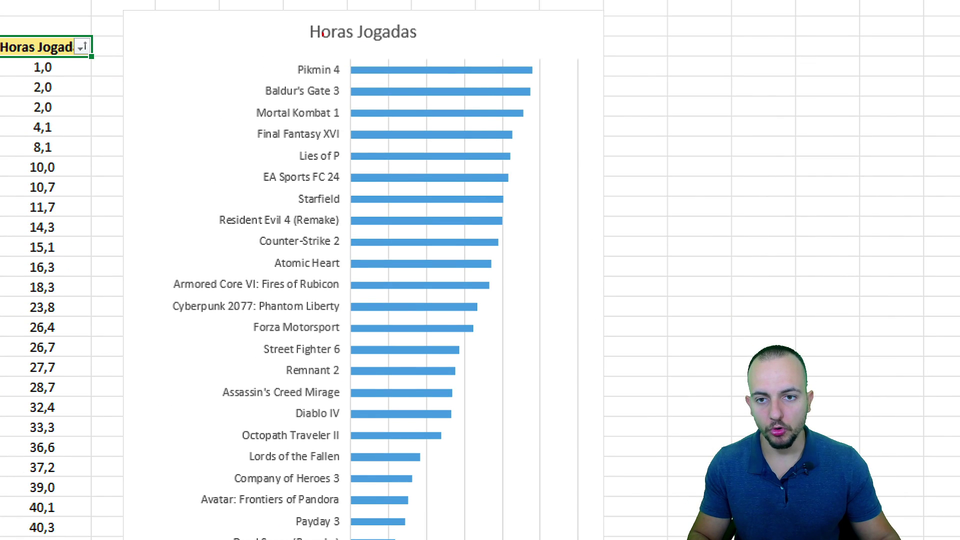
Step: Mark the Pikmin 4 bar, a lower bar and the descending order with red boxes and arrows, and clear the marks
mouse_move(263, 42)
mouse_down()
mouse_move(385, 72)
mouse_move(560, 84)
mouse_up()
drag(321, 494, 403, 521)
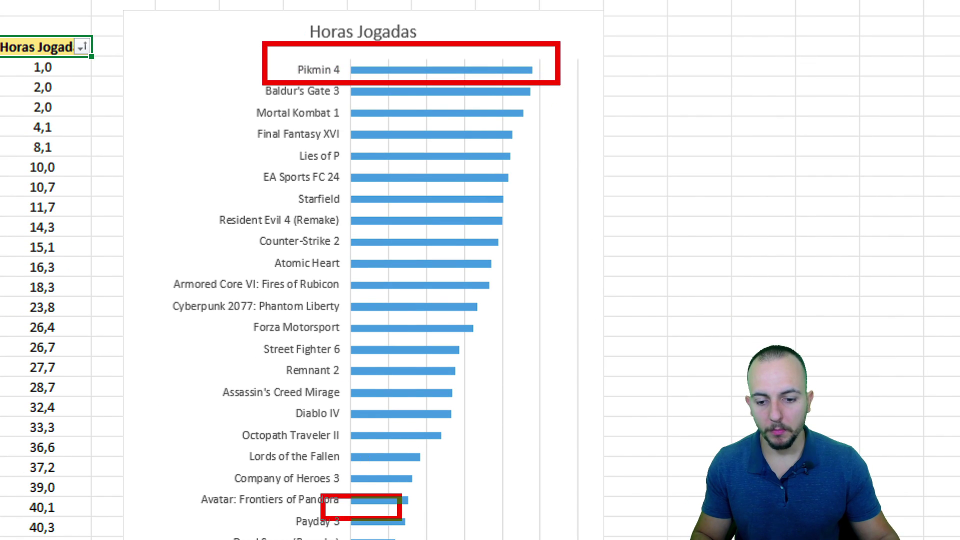
drag(449, 482, 593, 153)
drag(109, 206, 154, 179)
drag(109, 261, 177, 236)
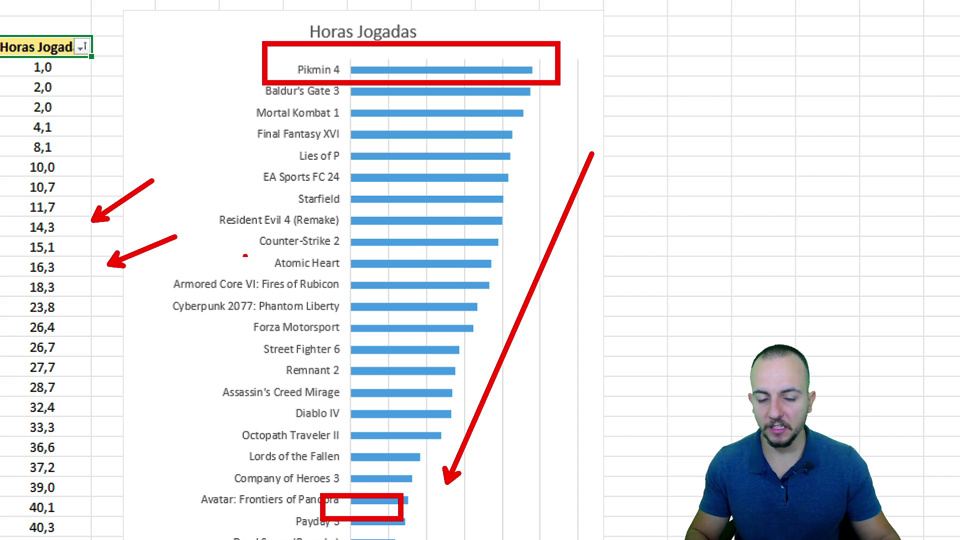
key(Escape)
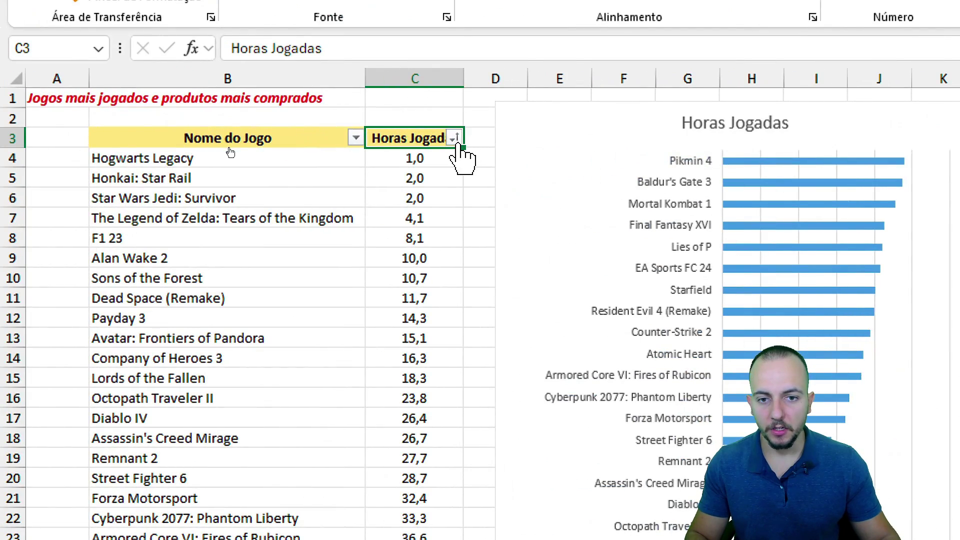
Step: Sort the game table by Horas Jogadas from largest to smallest, and undo the sorting and the header filters
click(227, 145)
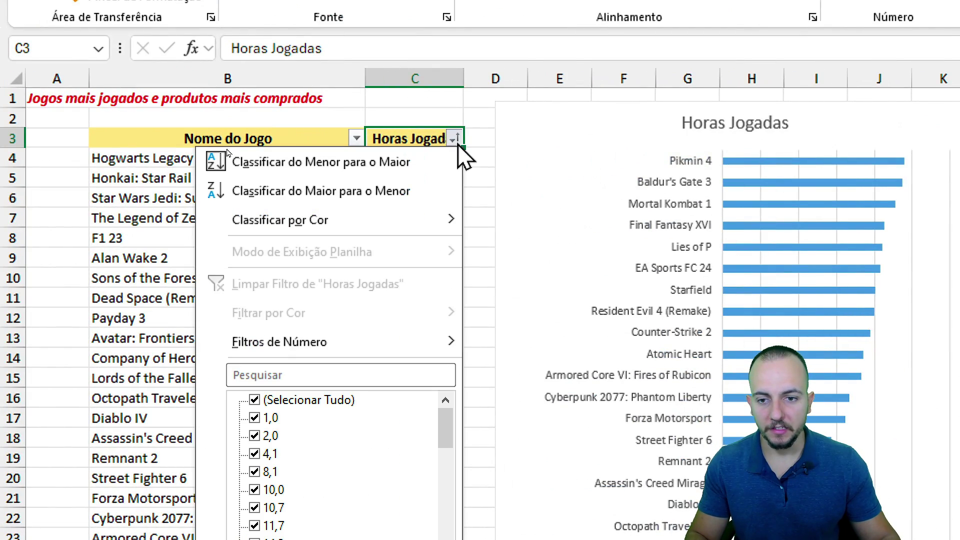
click(395, 191)
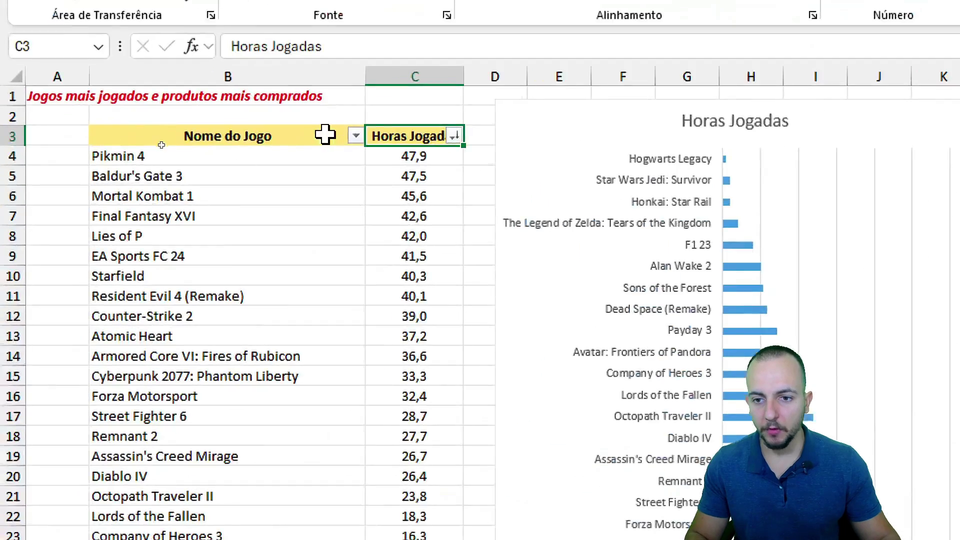
key(ctrl+z)
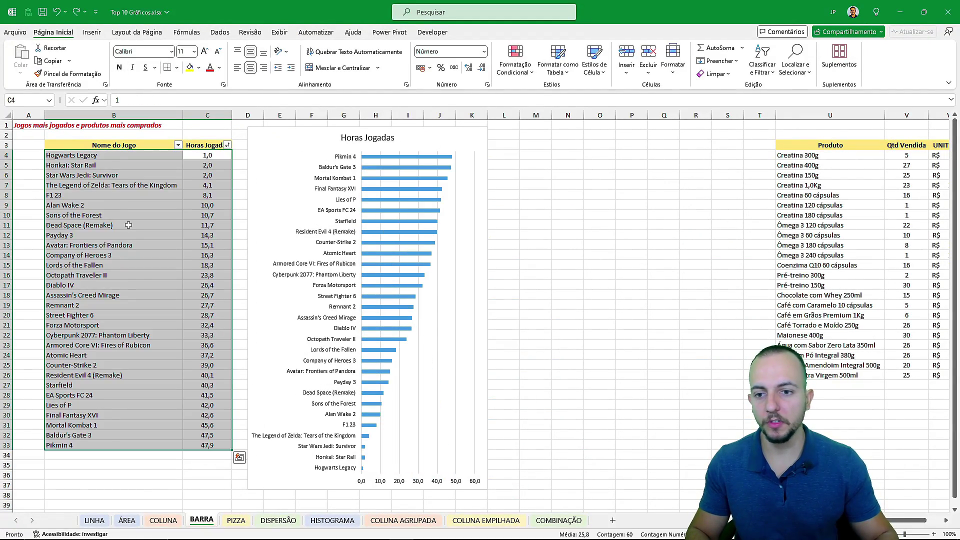
key(ctrl+z)
click(129, 225)
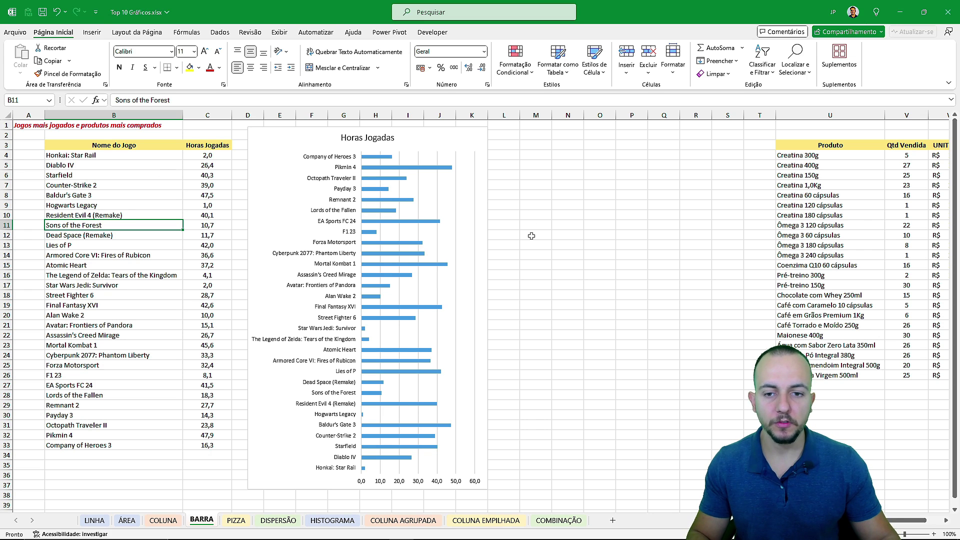
Step: Insert a 2D clustered bar chart from the Produto and Preço Total columns of the product sales table
scroll(531, 236, right, 10)
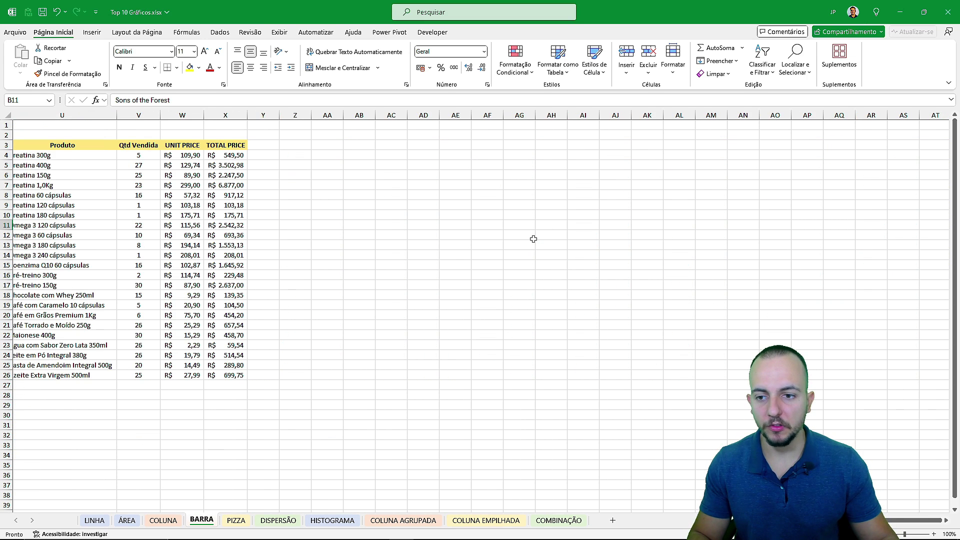
scroll(430, 235, left, 2)
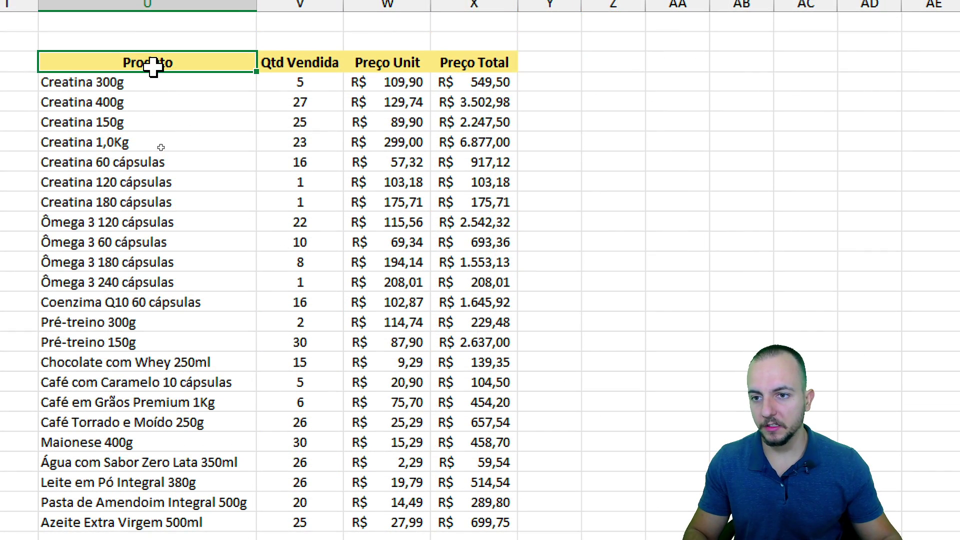
mouse_move(160, 58)
mouse_down()
mouse_move(133, 220)
mouse_move(133, 492)
mouse_up()
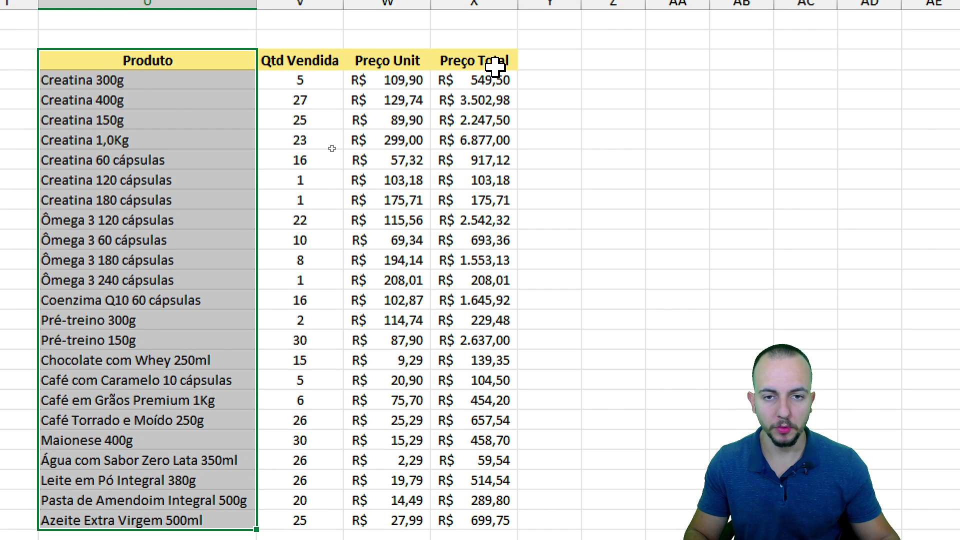
drag(489, 65, 500, 521)
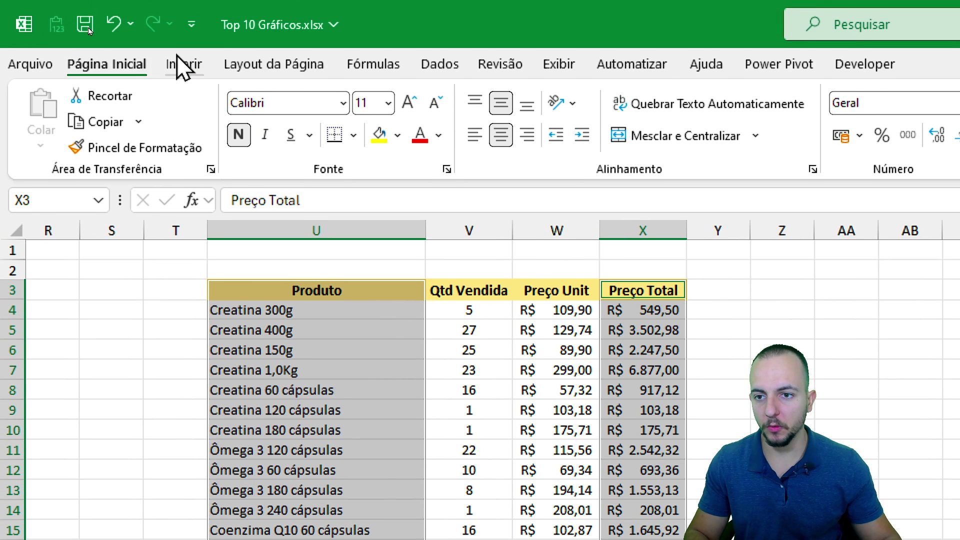
click(180, 64)
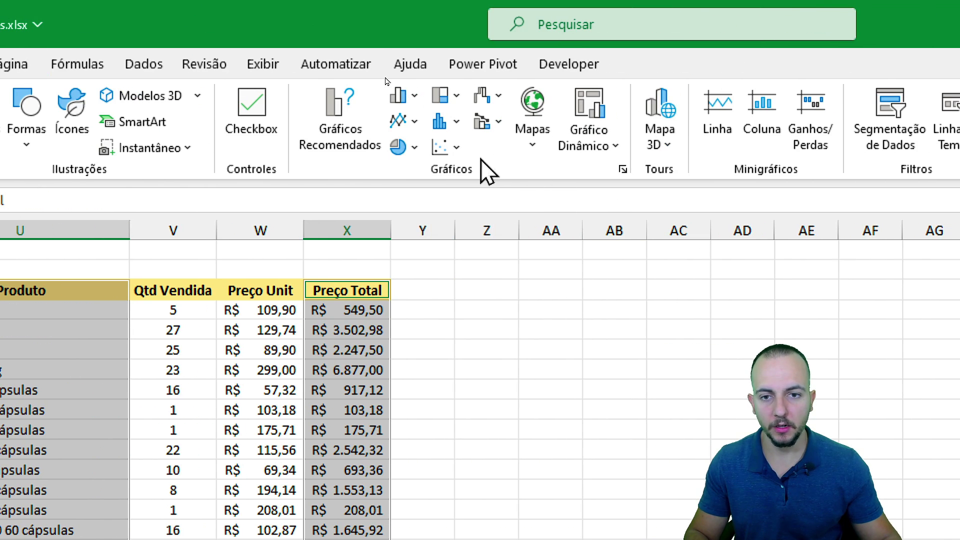
click(707, 97)
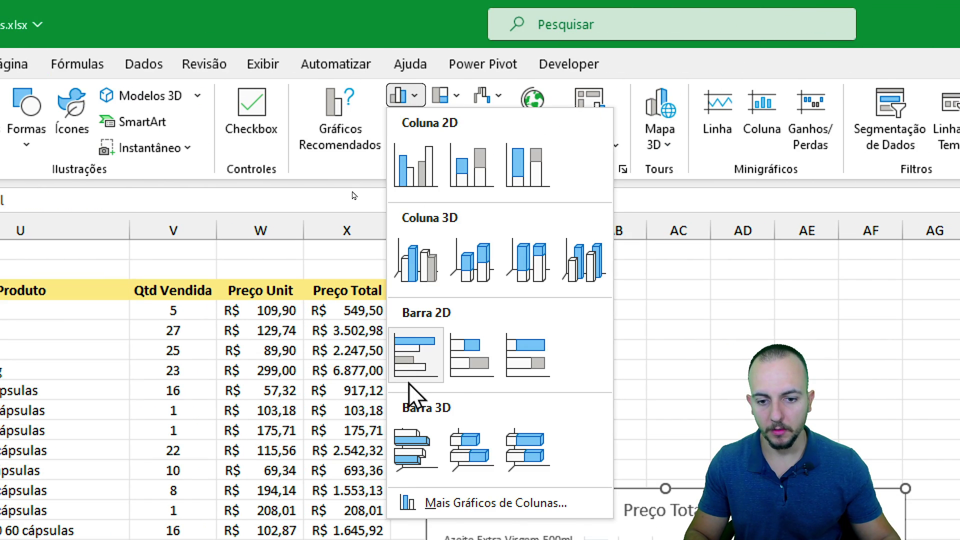
click(413, 361)
Step: Place the Preço Total bar chart beside the product table, and enlarge it down to row 36 and across to column AI
drag(666, 265, 638, 66)
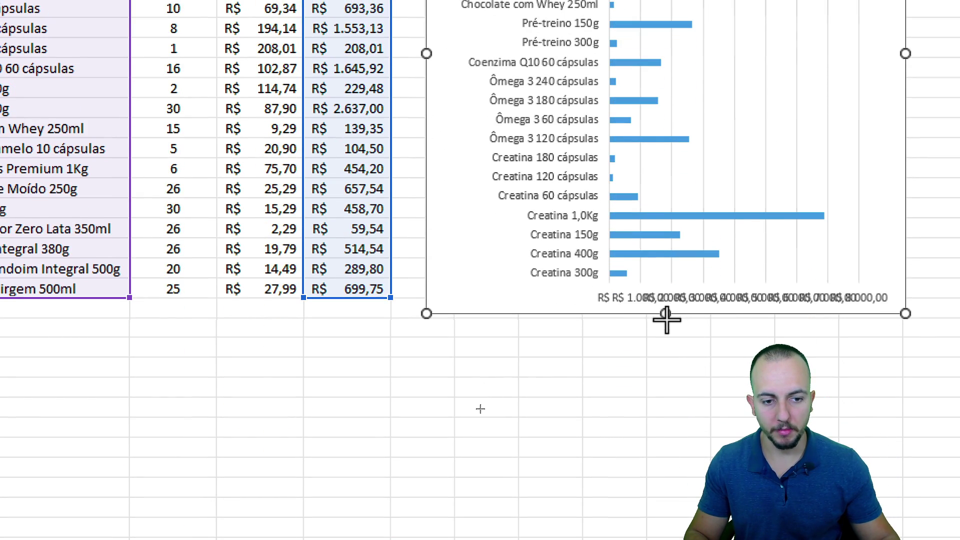
drag(665, 314, 664, 489)
drag(566, 121, 749, 124)
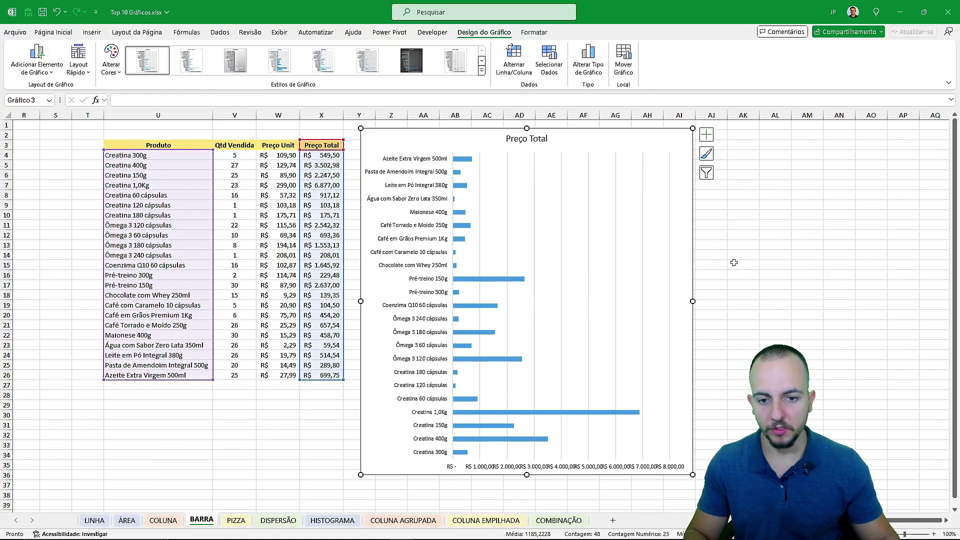
click(776, 235)
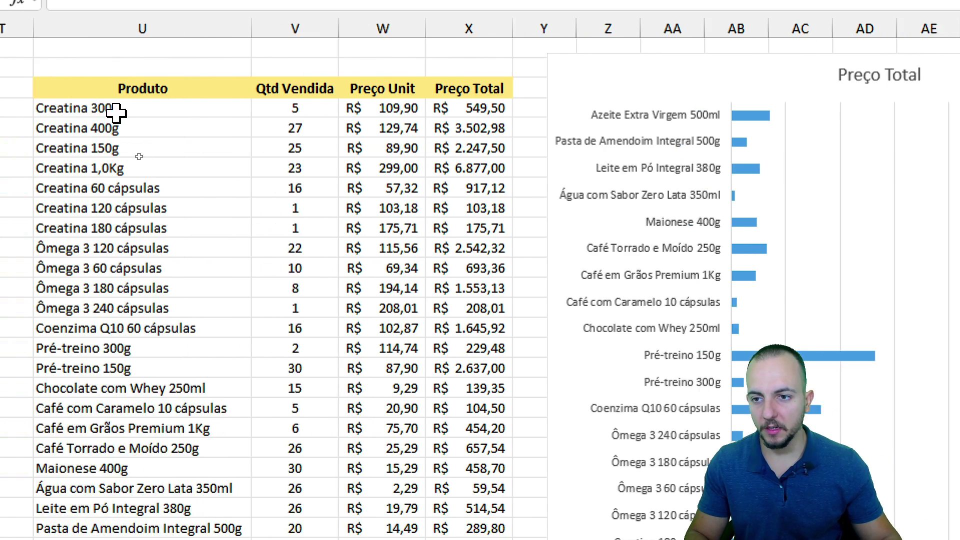
Step: Add header filters to the product sales table and sort it by Preço Total from smallest to largest
drag(87, 89, 445, 539)
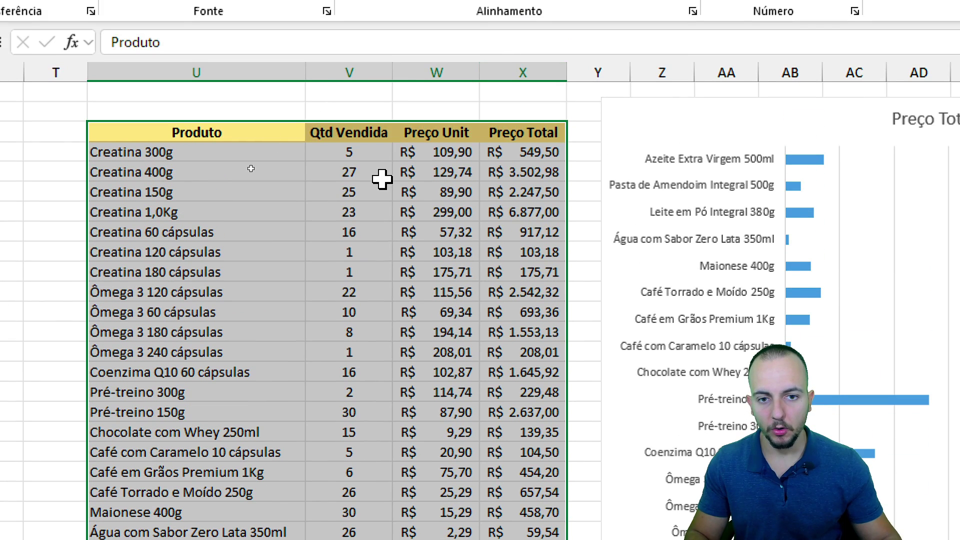
key(ctrl+shift+l)
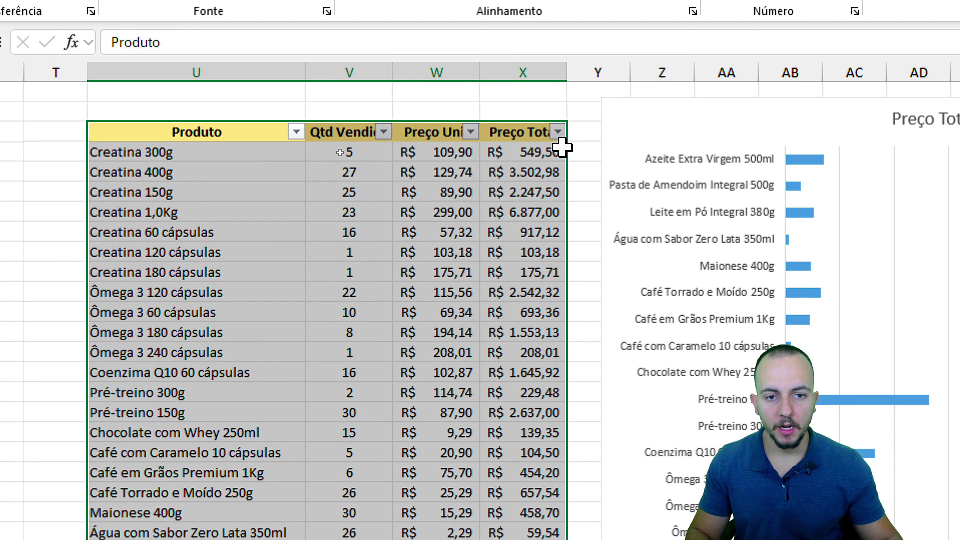
click(549, 131)
click(556, 131)
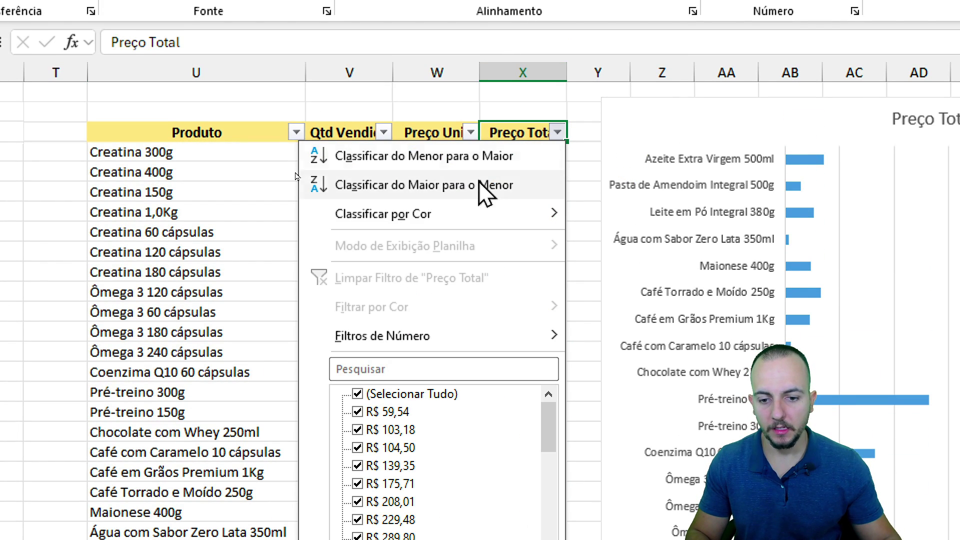
click(435, 153)
click(417, 190)
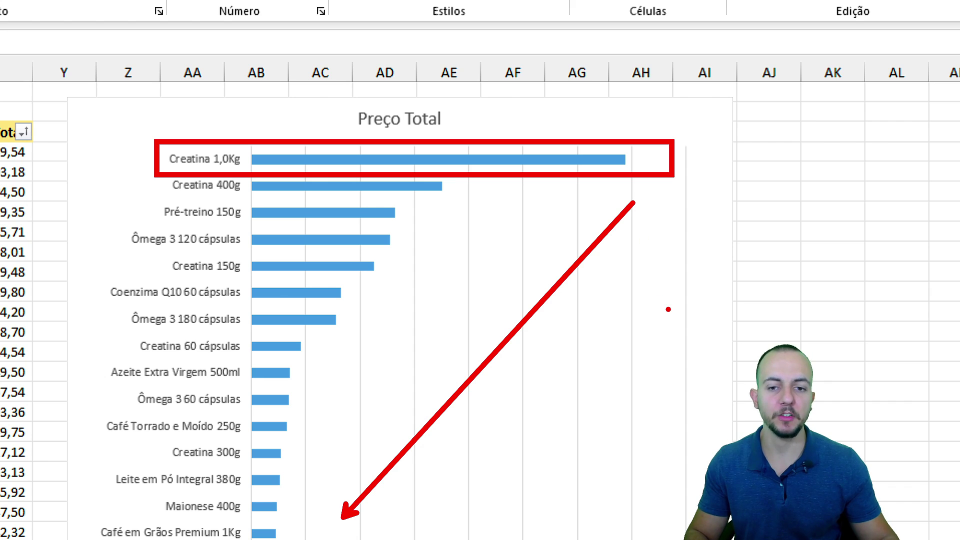
Step: Handwrite "Top" in red beside the bars of the Preço Total chart, and clear all the marks
drag(539, 344, 543, 420)
drag(552, 347, 566, 341)
drag(557, 395, 613, 372)
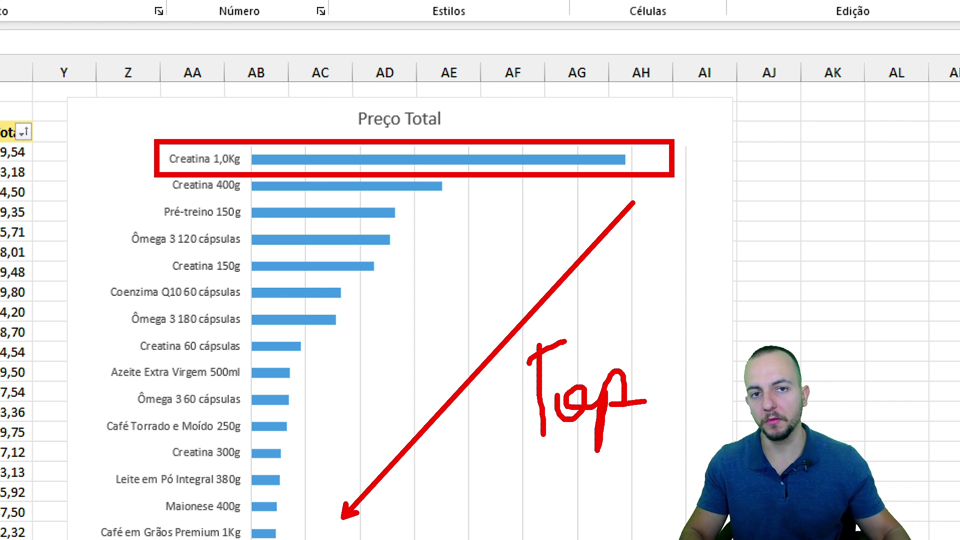
key(Escape)
key(Escape)
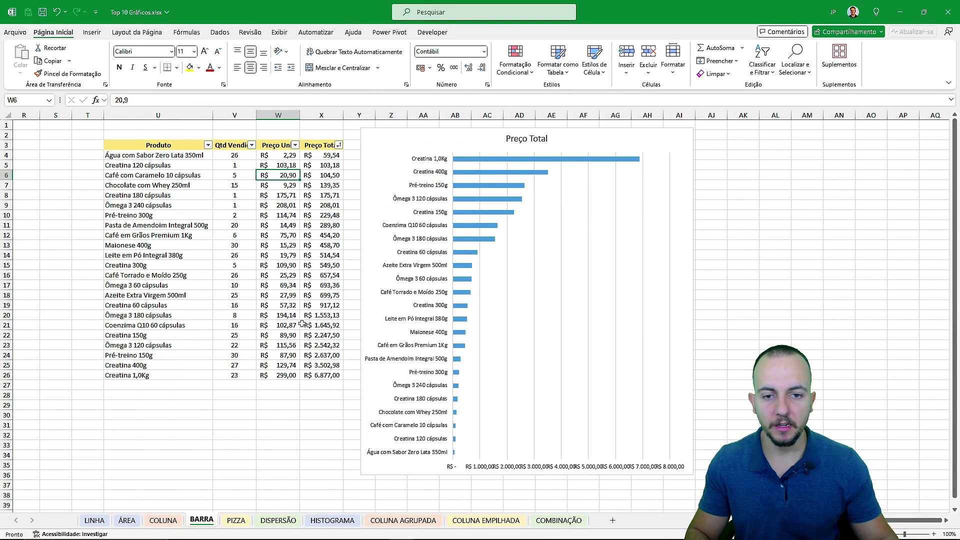
Step: Examine the Alunos and Esporte favorito columns of the student survey table
scroll(302, 324, left, 6)
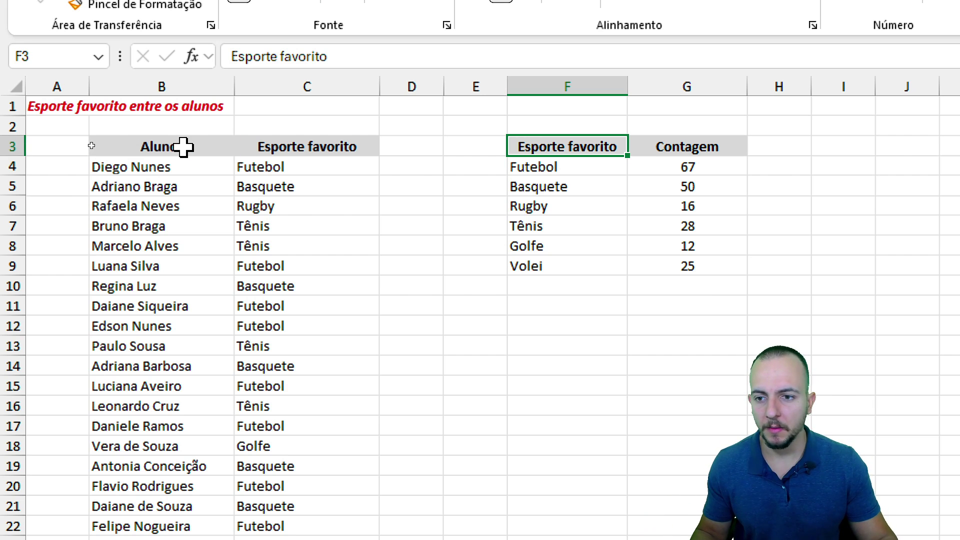
drag(187, 146, 195, 292)
drag(352, 141, 328, 245)
click(331, 183)
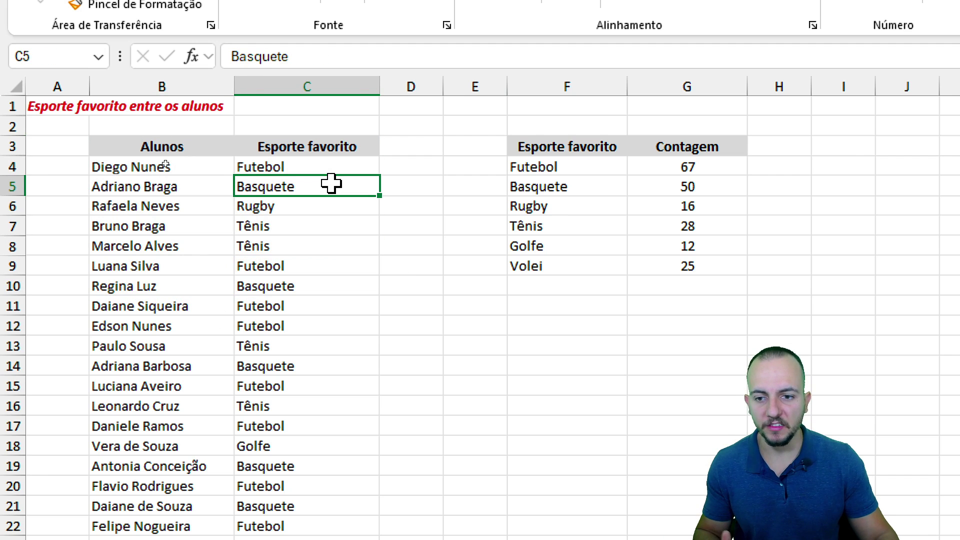
drag(218, 143, 345, 248)
Step: Insert a 2D pie chart from the Esporte favorito and Contagem table, and place it beside the table
drag(212, 146, 280, 266)
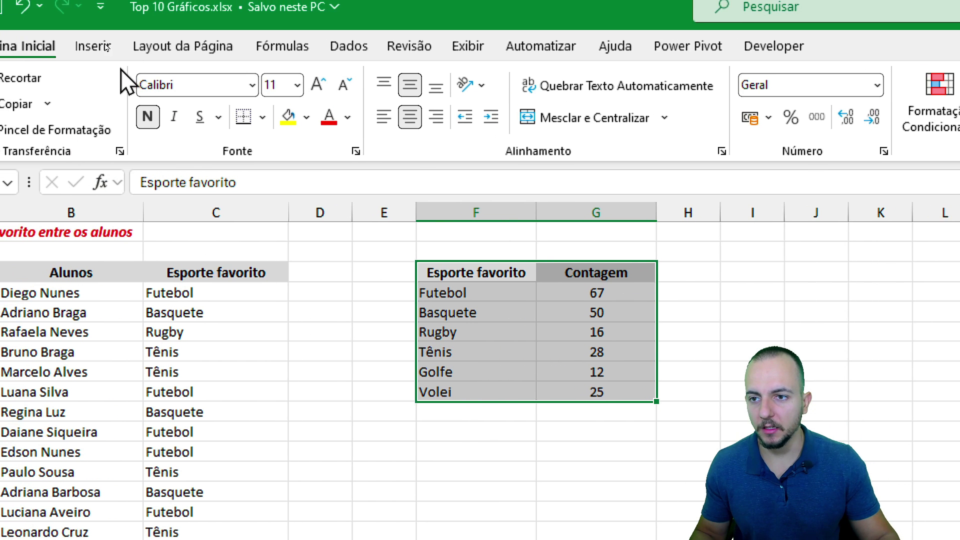
click(105, 47)
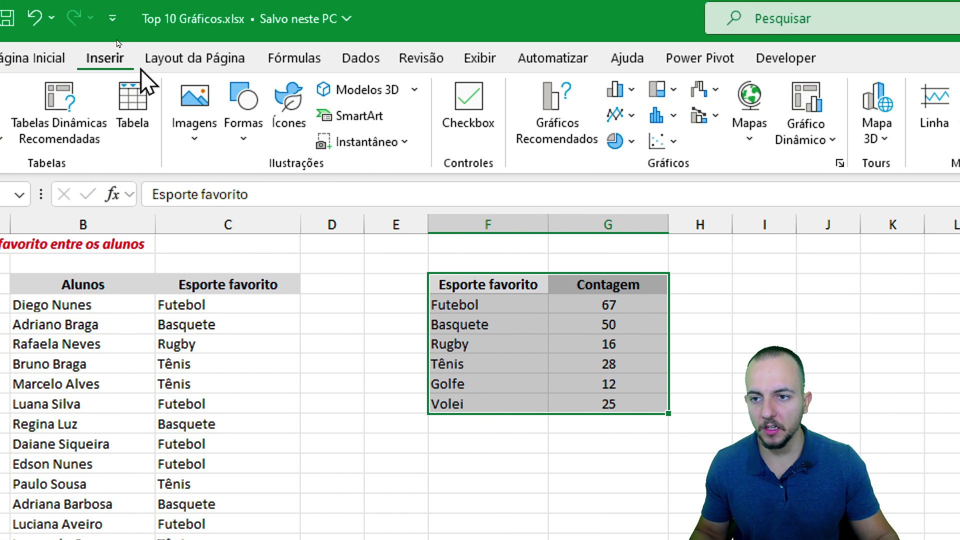
click(610, 129)
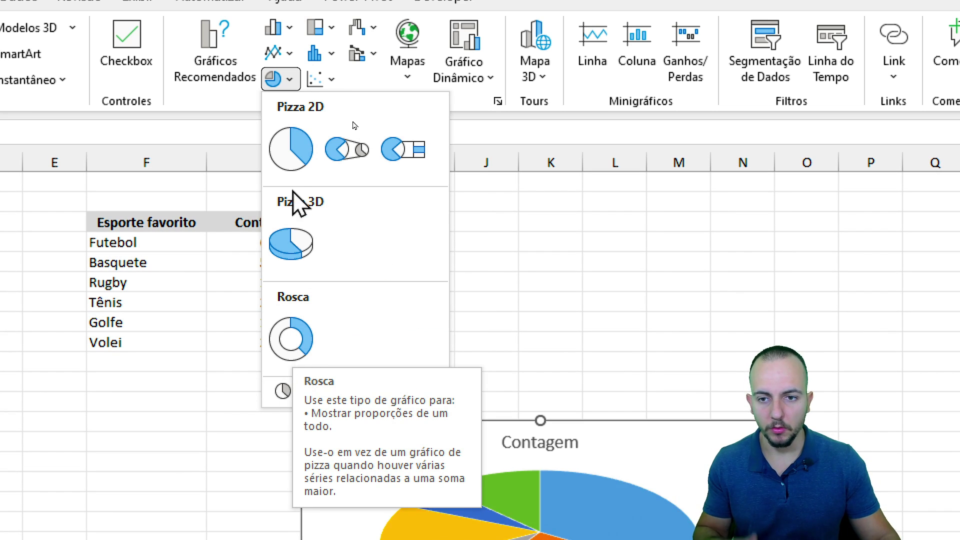
click(282, 160)
drag(455, 422, 528, 227)
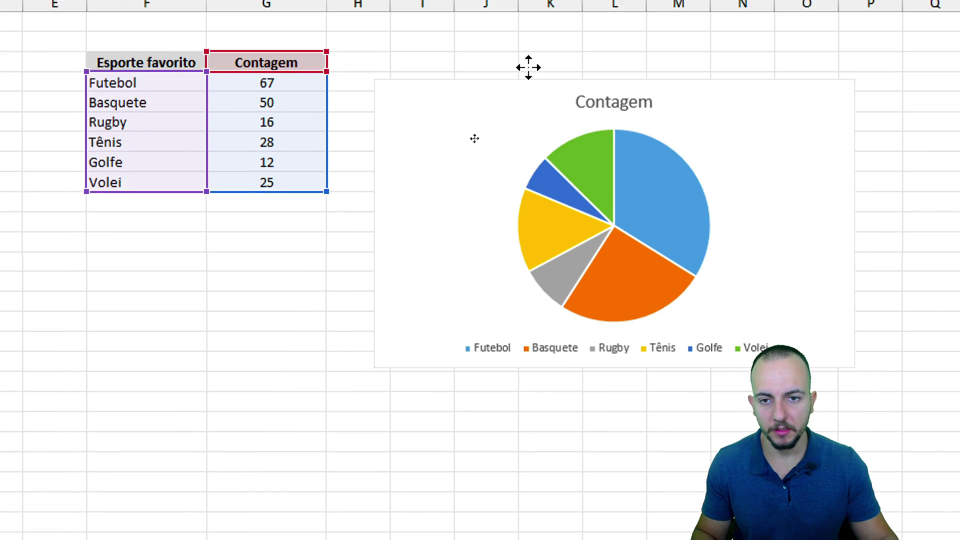
drag(528, 67, 497, 23)
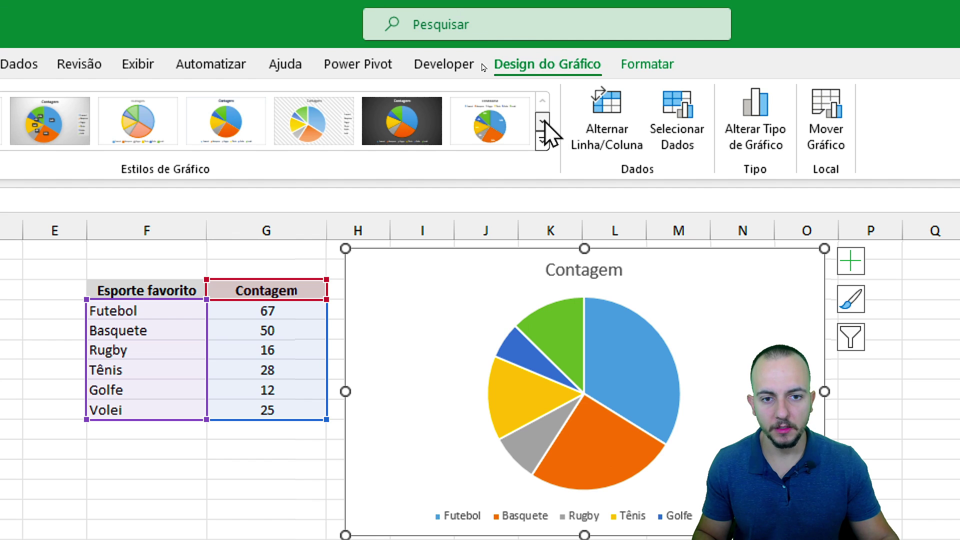
Step: Apply the chart style with percentage labels on the slices and the legend above the pie
click(542, 141)
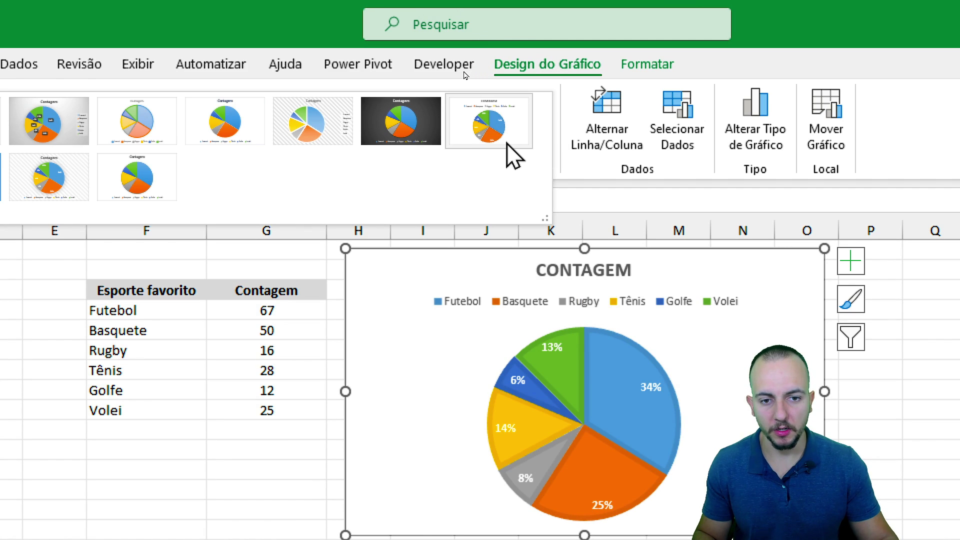
click(514, 156)
click(279, 490)
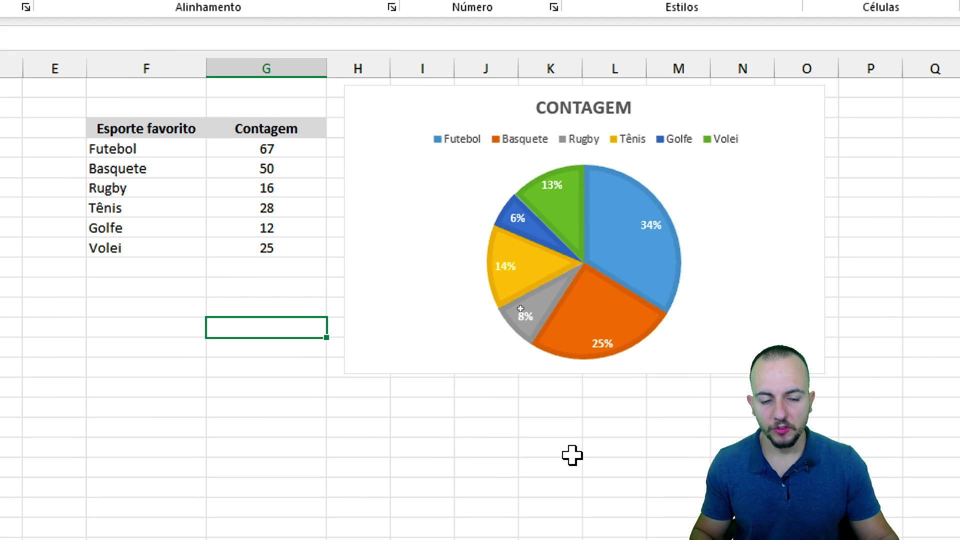
Step: Enlarge the pie chart so it extends to the end of column O and further down the sheet
click(813, 353)
drag(825, 373, 833, 404)
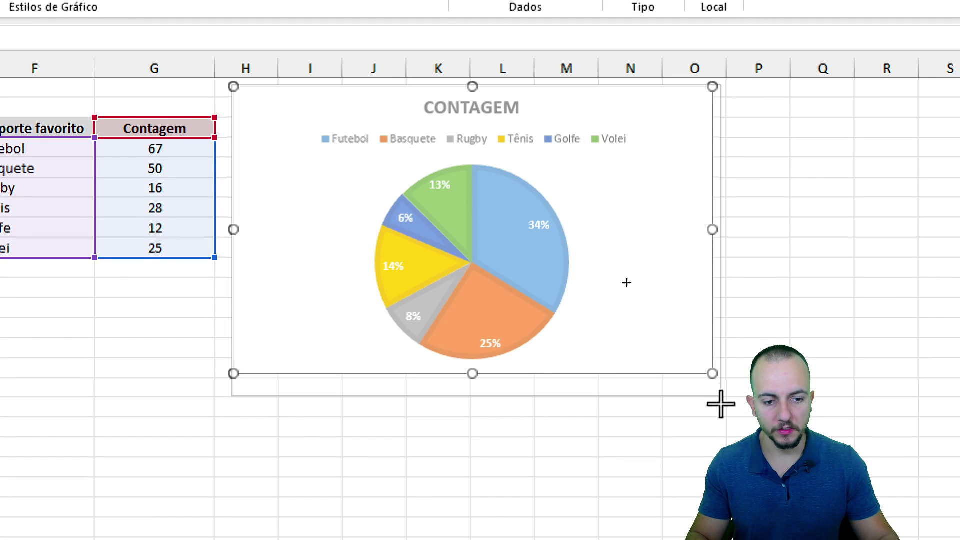
drag(721, 404, 725, 416)
click(140, 393)
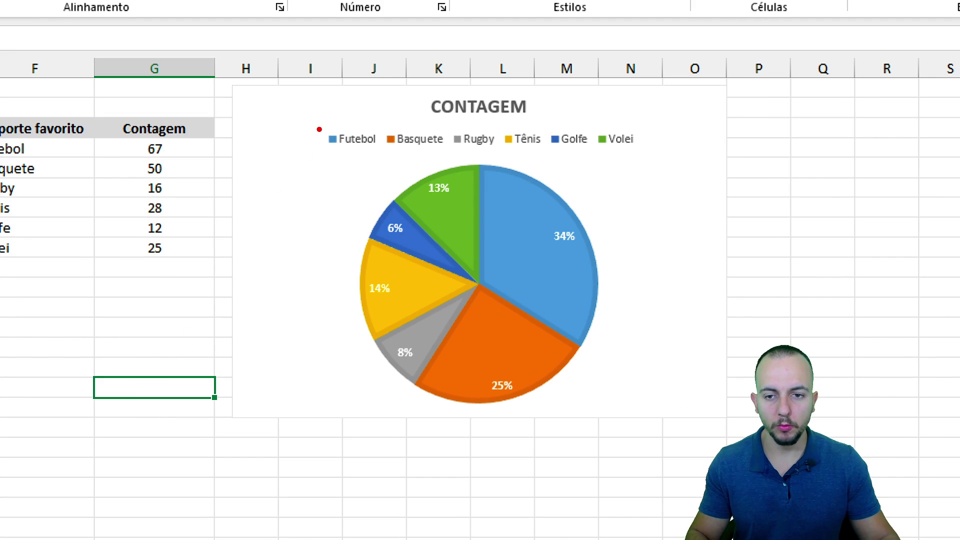
Step: Box the legend, then the Futebol, Basquete and Rugby entries with their percentages in red, and clear the boxes
mouse_move(319, 129)
mouse_down()
mouse_move(605, 161)
mouse_move(656, 150)
mouse_up()
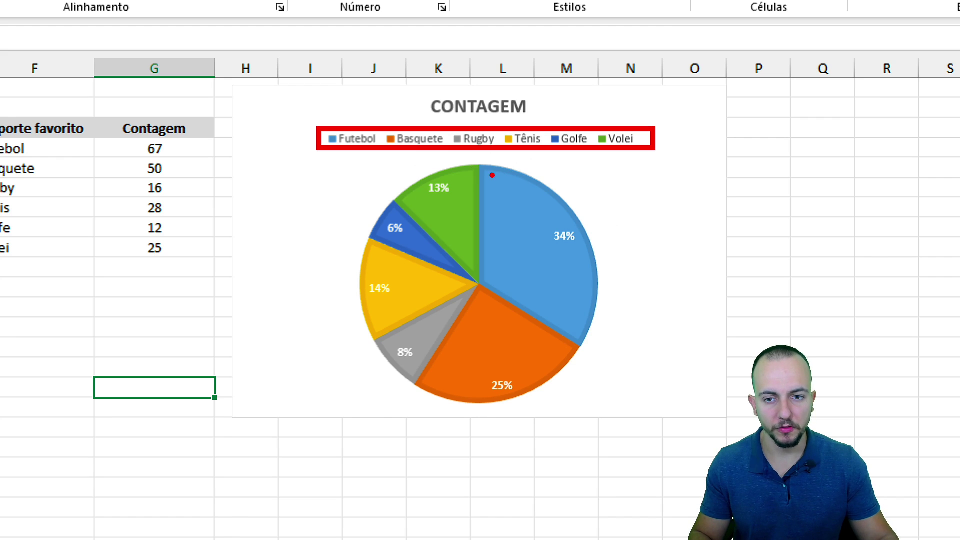
key(e)
drag(309, 123, 384, 159)
drag(540, 192, 610, 252)
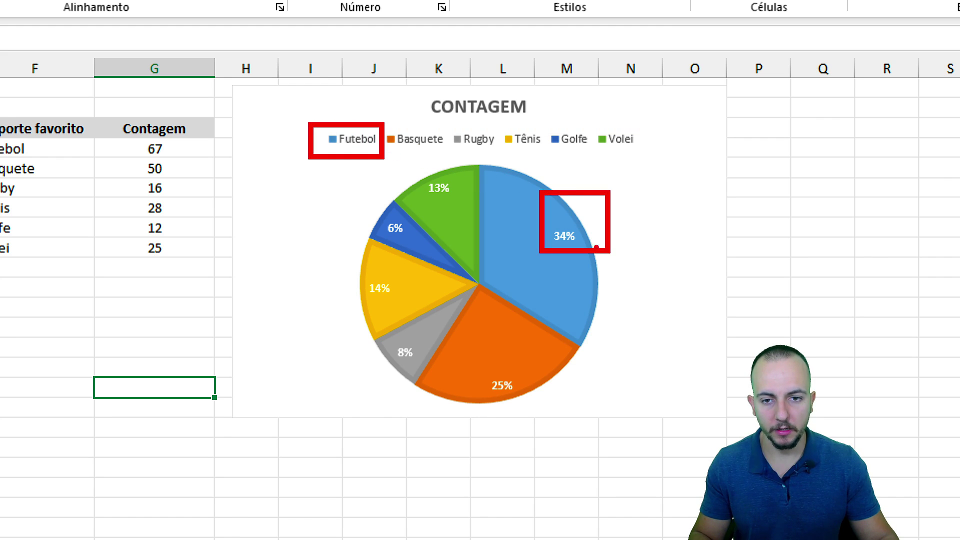
drag(378, 122, 448, 153)
drag(483, 362, 545, 422)
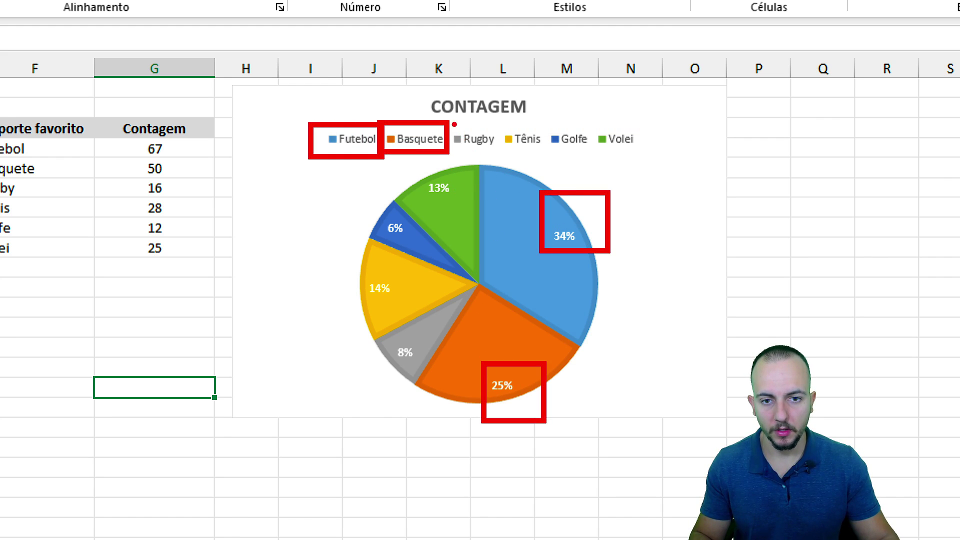
drag(454, 124, 510, 155)
drag(381, 332, 426, 365)
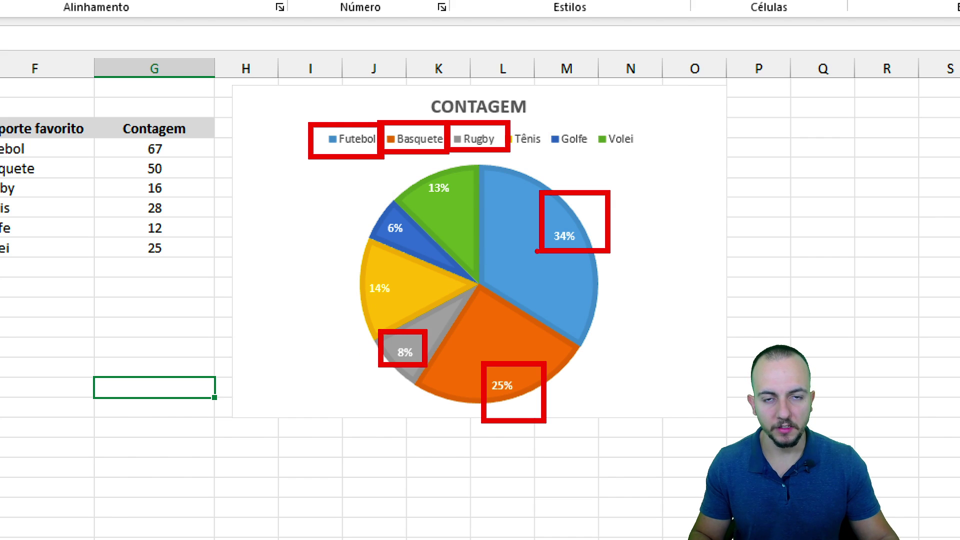
key(ctrl+z)
key(ctrl+z)
key(ctrl+z)
key(ctrl+z)
key(ctrl+z)
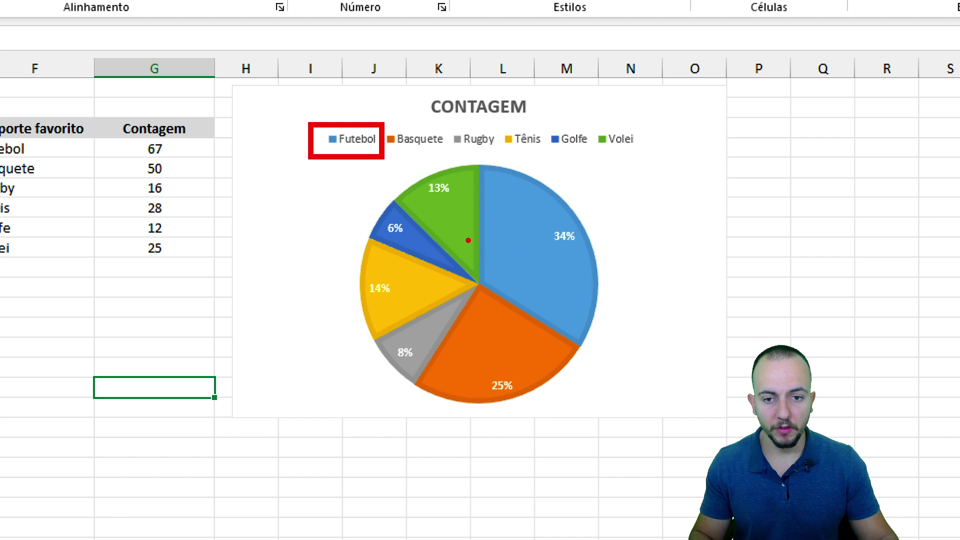
key(ctrl+z)
Step: Circle the percentage labels of the Futebol, Basquete, Volei and Golfe slices in red, and undo the circles
mouse_move(611, 228)
mouse_down()
mouse_move(561, 211)
mouse_move(609, 224)
mouse_up()
mouse_move(500, 358)
mouse_down()
mouse_move(505, 411)
mouse_move(497, 358)
mouse_up()
mouse_move(443, 164)
mouse_down()
mouse_move(459, 181)
mouse_move(442, 161)
mouse_up()
mouse_move(393, 218)
mouse_down()
mouse_move(373, 240)
mouse_move(416, 235)
mouse_up()
key(ctrl+z)
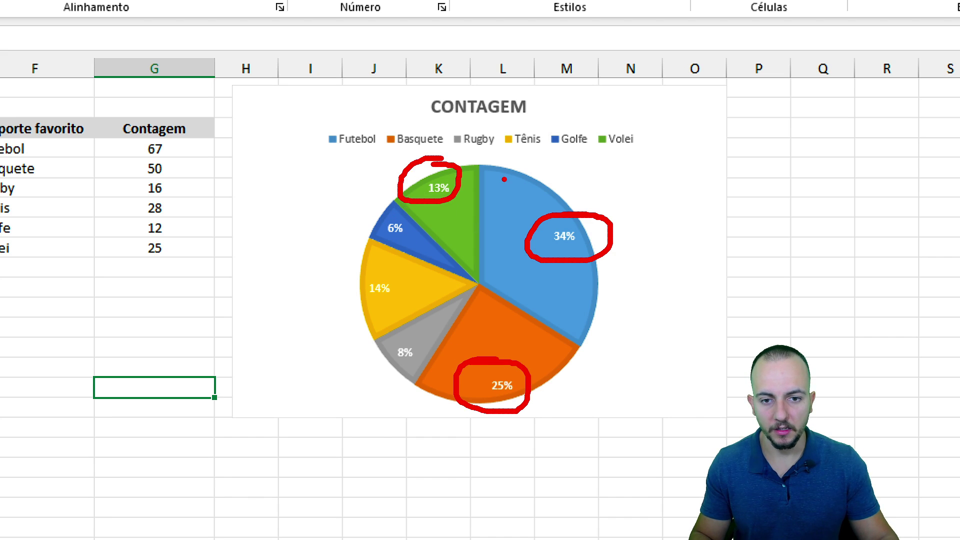
key(ctrl+z)
key(ctrl+z)
key(ctrl+z)
key(ctrl+z)
key(ctrl+z)
key(ctrl+z)
Step: Outline the Futebol and Basquete slices of the pie in red, and undo both outlines
mouse_move(480, 156)
mouse_down()
mouse_move(463, 280)
mouse_move(588, 349)
mouse_move(506, 142)
mouse_move(473, 144)
mouse_up()
mouse_move(477, 296)
mouse_down()
mouse_move(400, 393)
mouse_move(586, 341)
mouse_up()
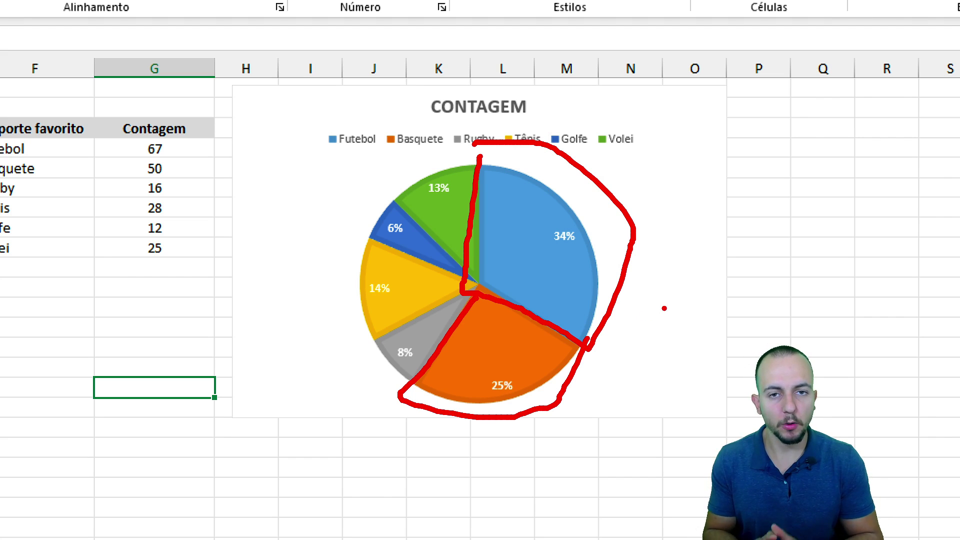
key(ctrl+z)
key(ctrl+z)
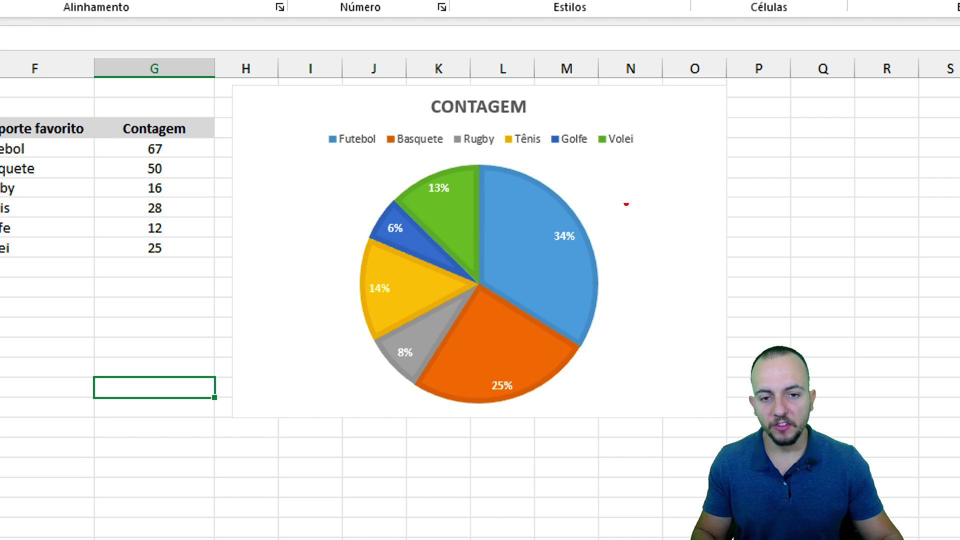
Step: Outline the whole pie and then only the Futebol slice in red, clearing each outline
mouse_move(498, 168)
mouse_down()
mouse_move(456, 166)
mouse_move(375, 228)
mouse_move(367, 359)
mouse_move(514, 403)
mouse_move(586, 307)
mouse_move(532, 189)
mouse_move(475, 161)
mouse_up()
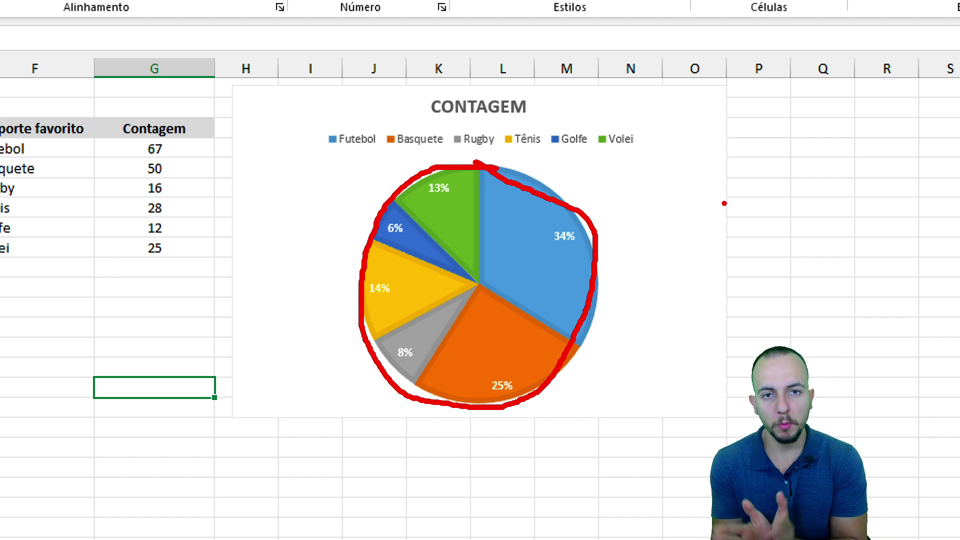
key(ctrl+z)
mouse_move(478, 162)
mouse_down()
mouse_move(478, 284)
mouse_move(578, 347)
mouse_move(598, 257)
mouse_move(512, 168)
mouse_move(479, 160)
mouse_up()
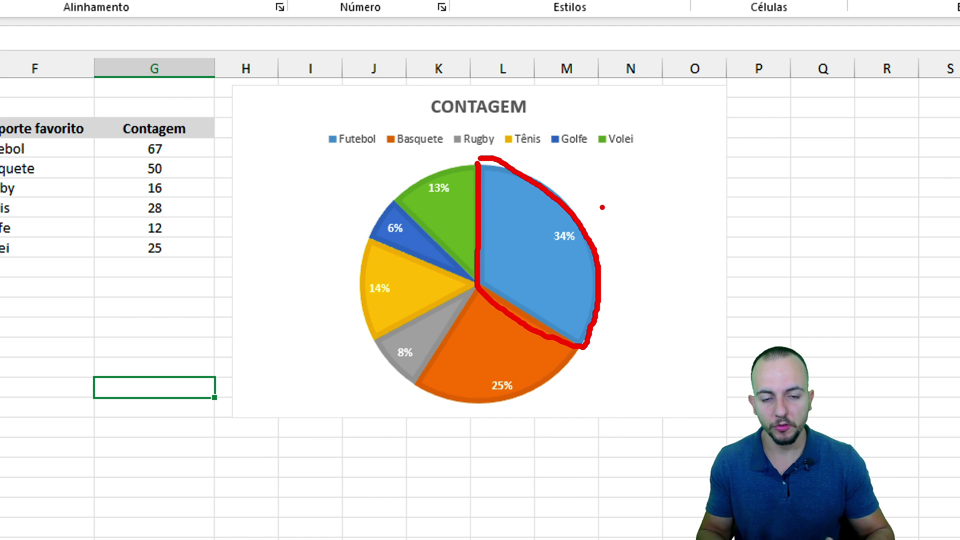
key(Escape)
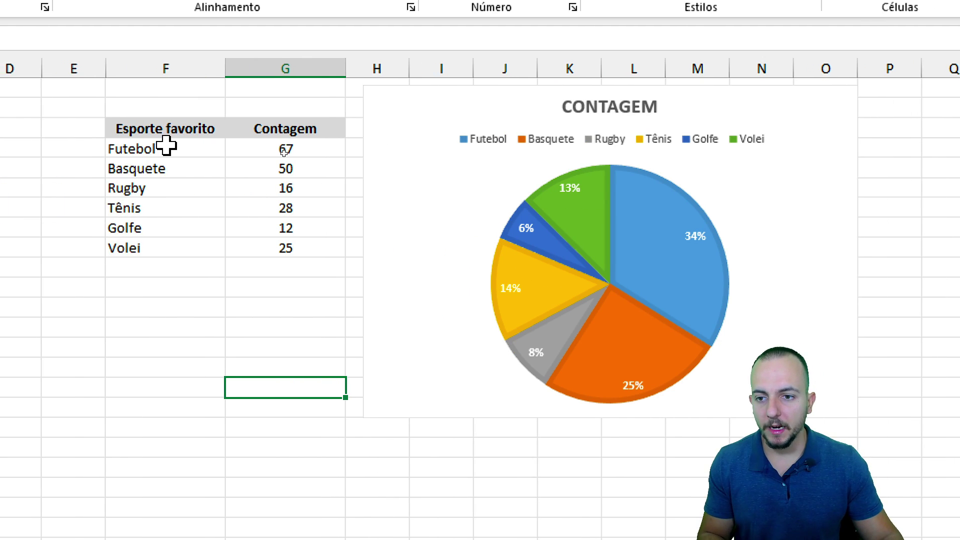
Step: Insert a 2D clustered column chart from the Esporte favorito and Contagem table, and place it below the table
drag(40, 130, 75, 147)
drag(206, 147, 238, 241)
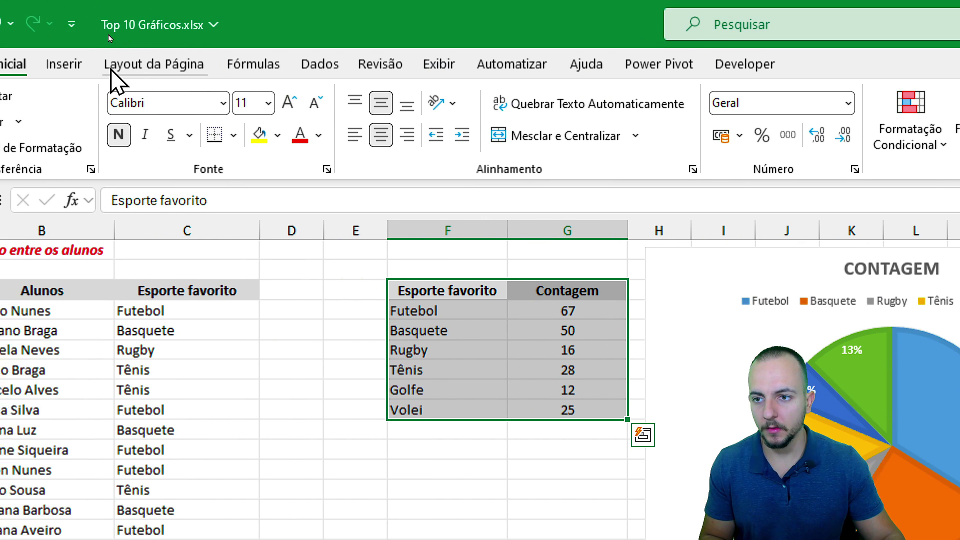
click(114, 66)
click(618, 95)
click(636, 163)
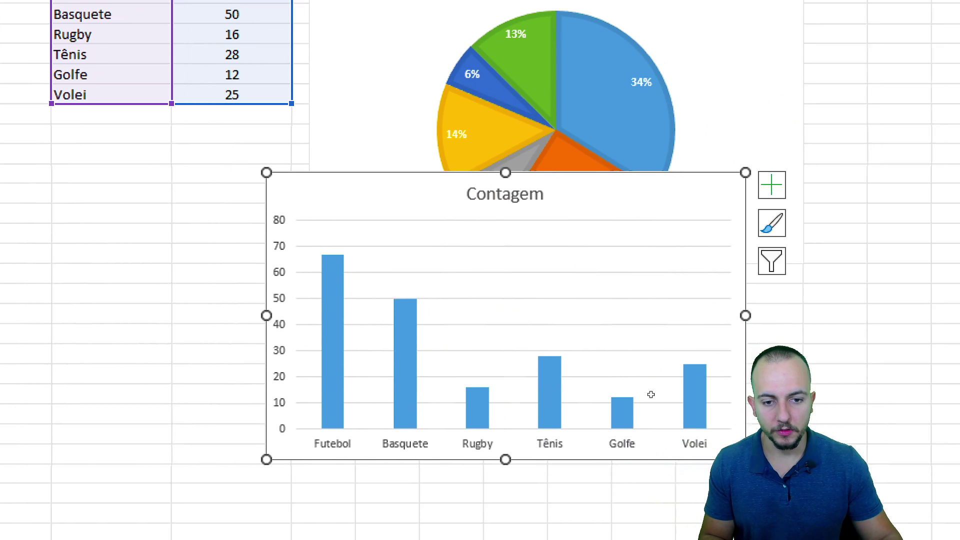
drag(656, 186, 330, 124)
click(21, 450)
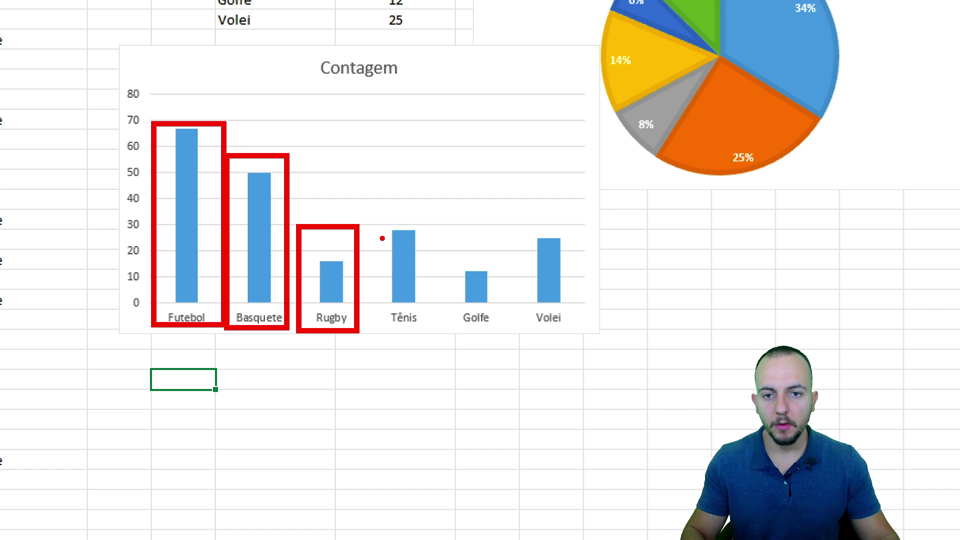
Step: Clear the red marks on the column chart, and box the Golfe and Basquete columns in red
key(Escape)
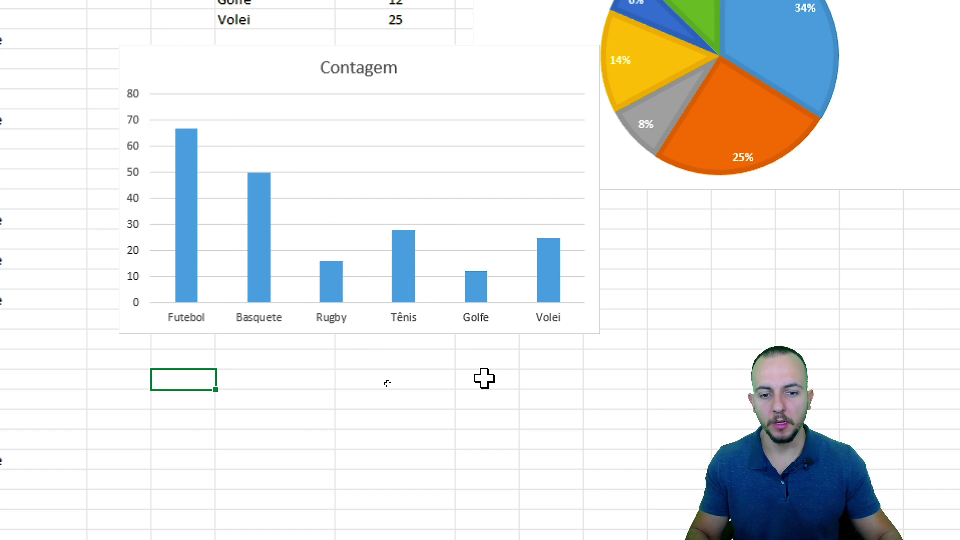
key(ctrl+2)
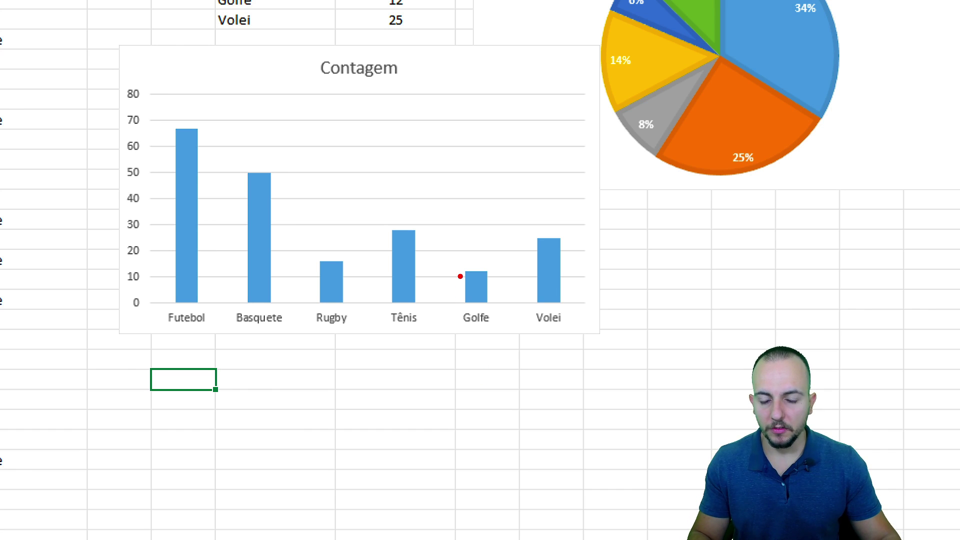
drag(444, 260, 510, 326)
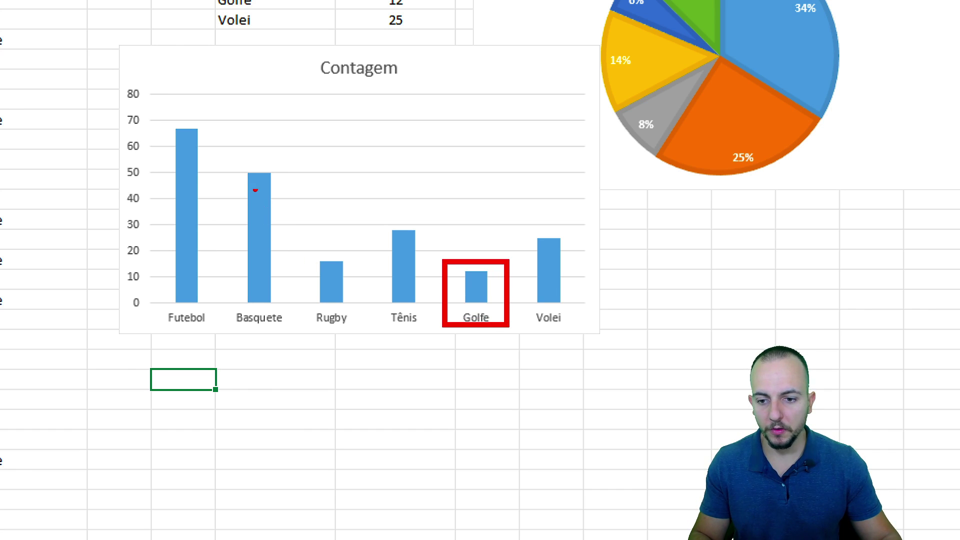
mouse_move(234, 160)
mouse_down()
mouse_move(280, 268)
mouse_move(292, 329)
mouse_up()
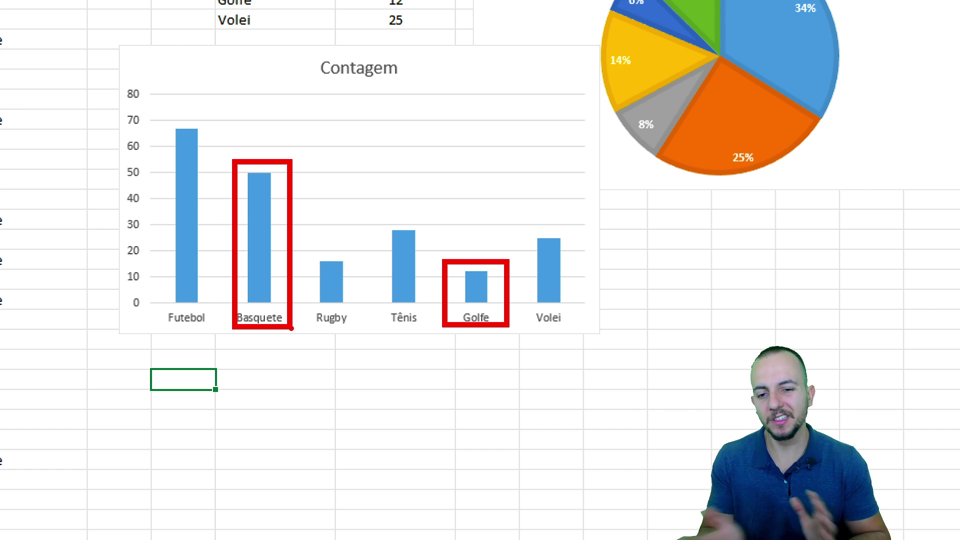
Step: Clear the red boxes and pie annotation, and delete the column chart below the summary table
key(Escape)
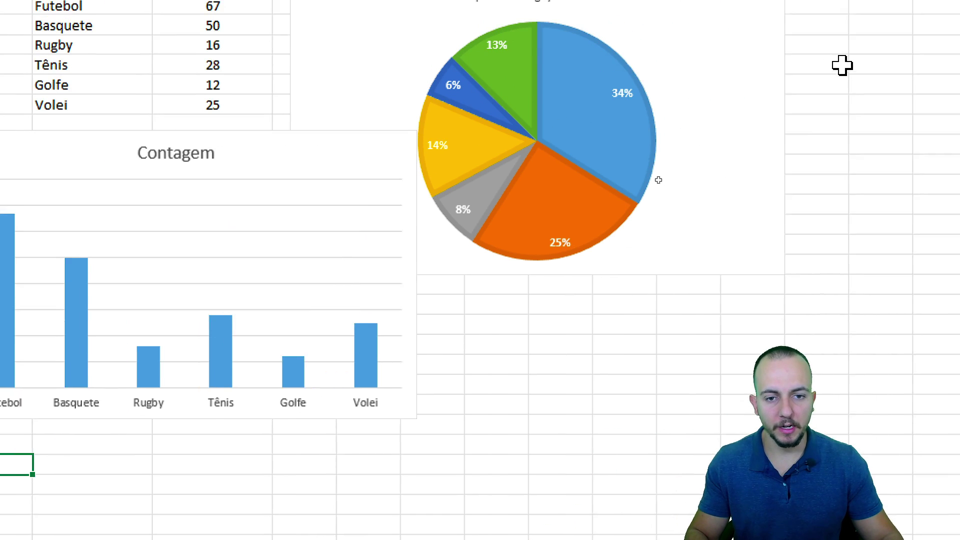
key(ctrl+2)
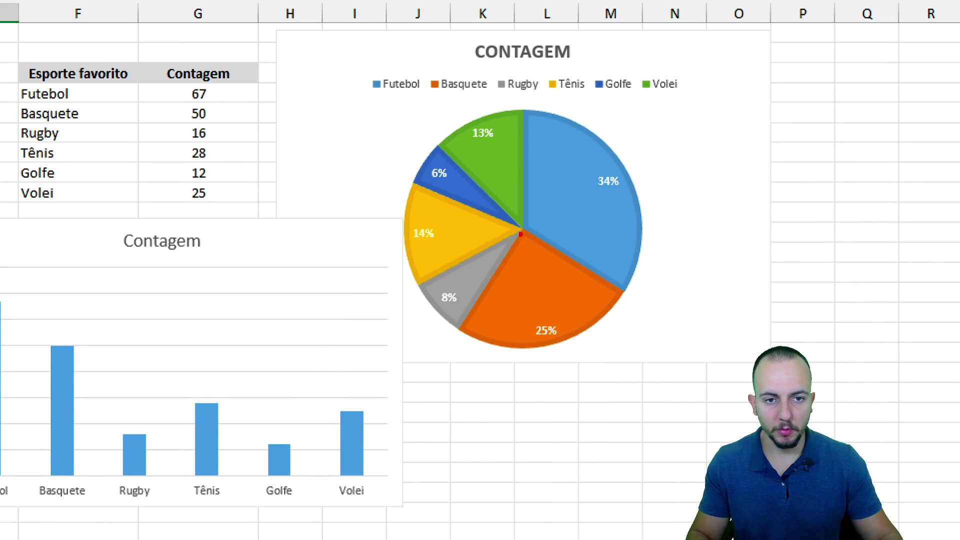
mouse_move(523, 232)
mouse_down()
mouse_move(459, 326)
mouse_move(565, 356)
mouse_move(625, 288)
mouse_move(535, 246)
mouse_move(454, 153)
mouse_move(420, 160)
mouse_move(415, 180)
mouse_move(525, 229)
mouse_up()
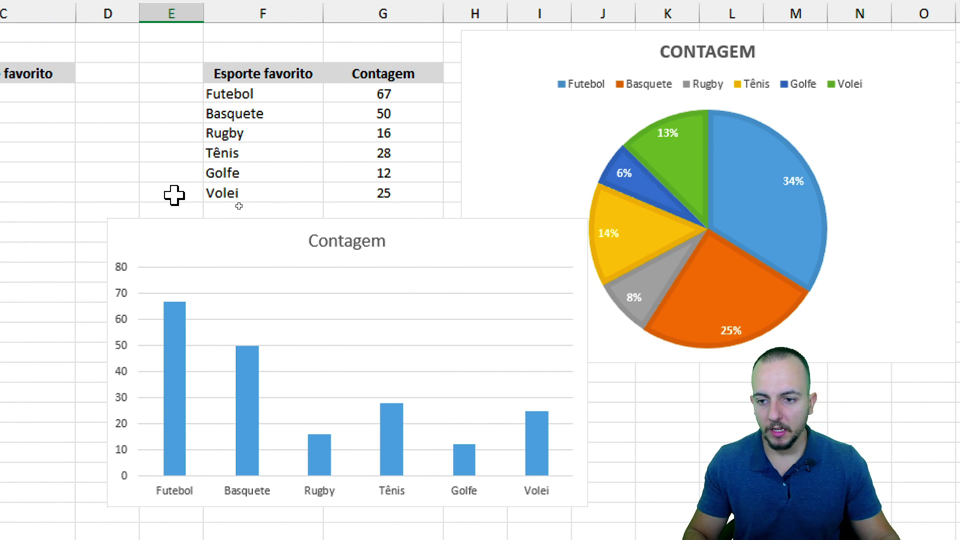
click(165, 229)
key(Delete)
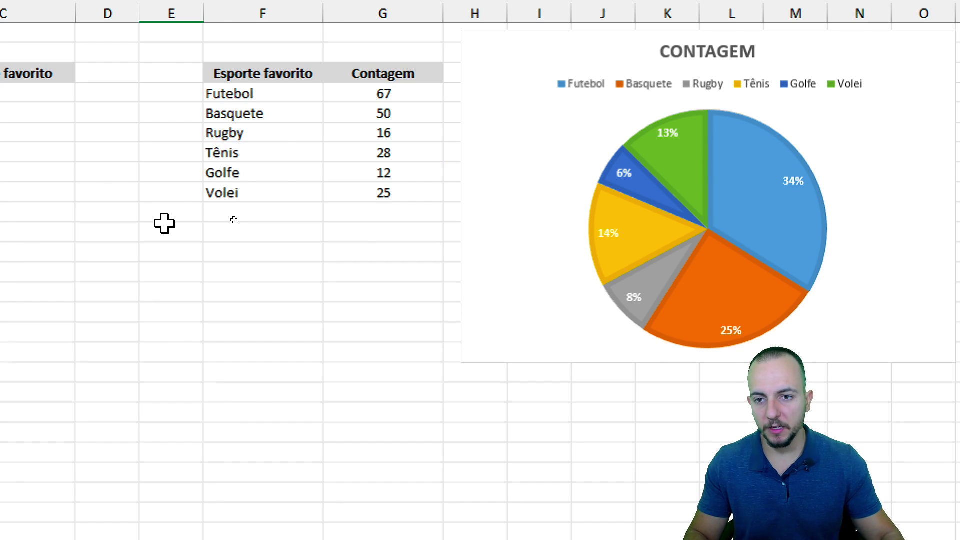
Step: Insert a 2D line chart from the Esporte favorito and Contagem table
drag(285, 75, 369, 192)
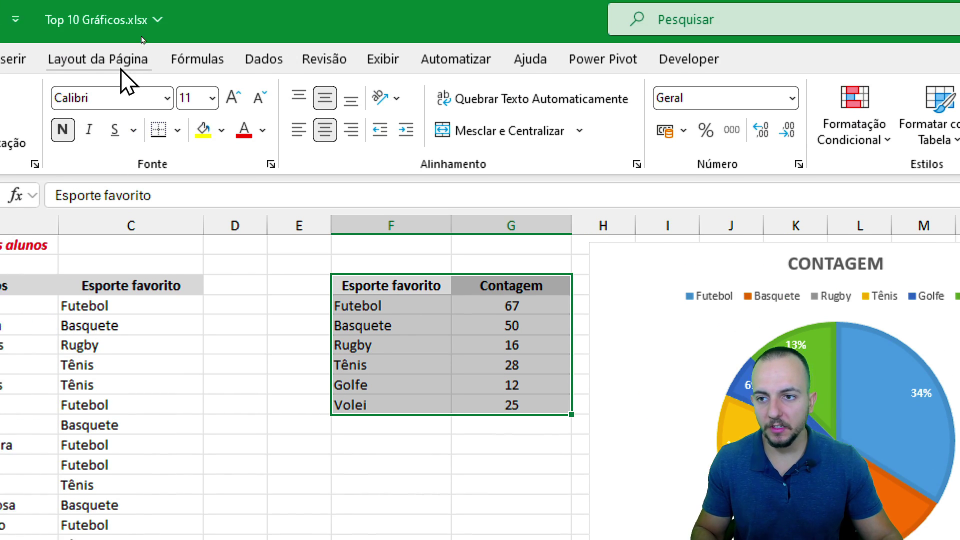
click(123, 68)
click(668, 121)
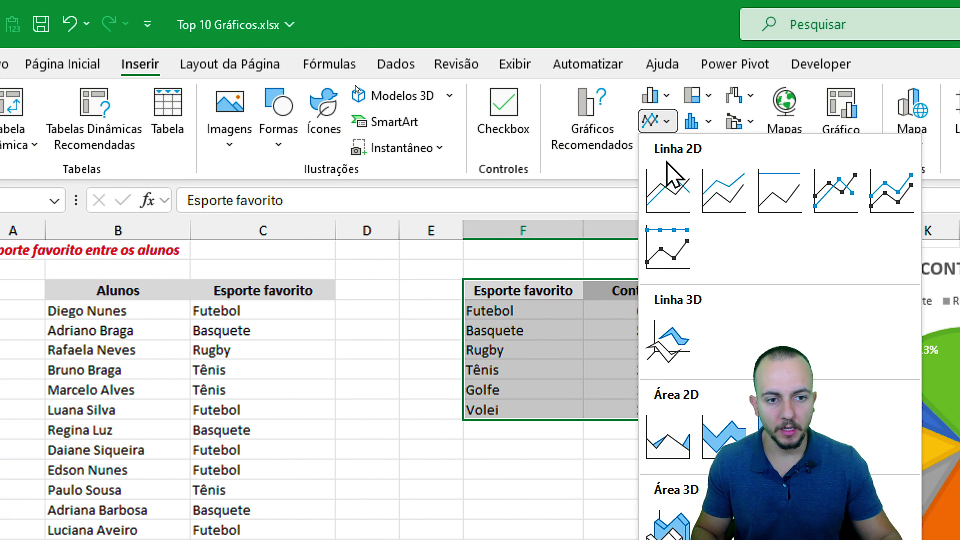
click(673, 182)
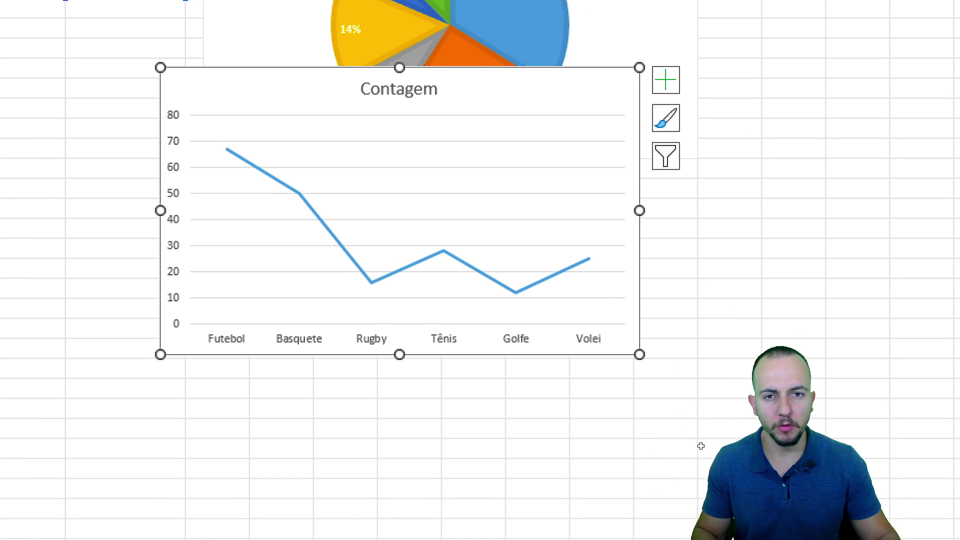
Step: Mark the Futebol, Basquete, Rugby and Tênis points on the line chart in red, with a vertical stroke below each
mouse_move(234, 129)
mouse_down()
mouse_move(220, 140)
mouse_move(221, 279)
mouse_up()
mouse_move(303, 174)
mouse_down()
mouse_move(291, 190)
mouse_move(297, 299)
mouse_up()
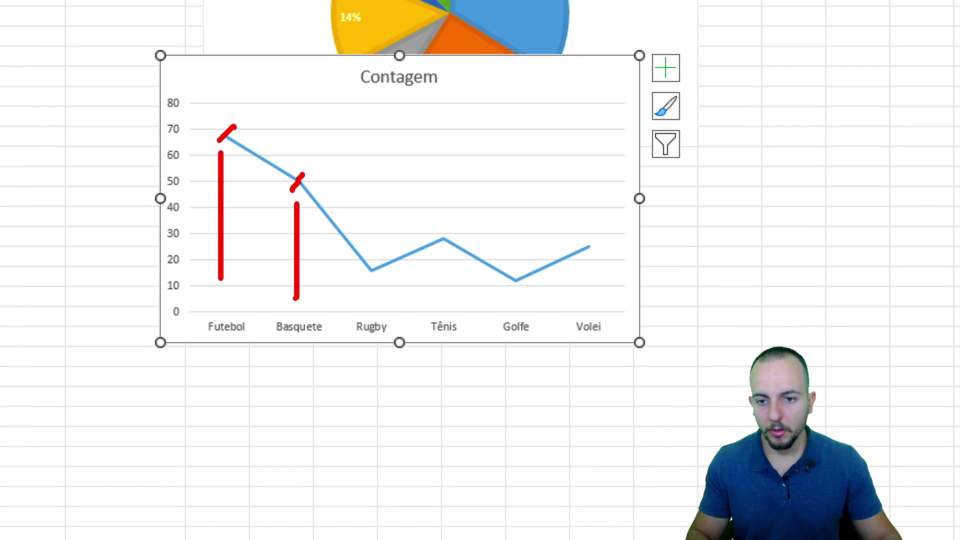
mouse_move(376, 259)
mouse_down()
mouse_move(366, 278)
mouse_move(371, 312)
mouse_up()
mouse_move(455, 224)
mouse_down()
mouse_move(436, 251)
mouse_move(444, 312)
mouse_up()
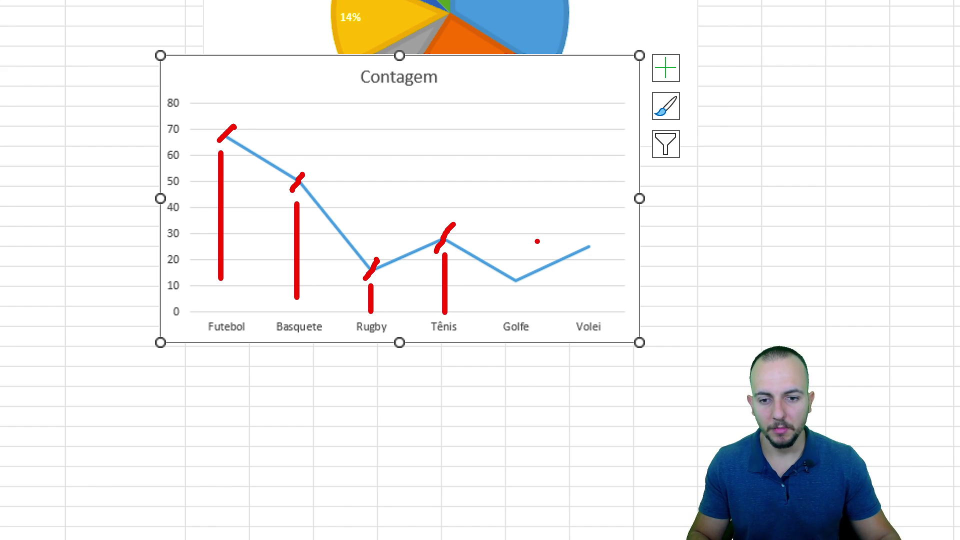
Step: Undo the red marks and vertical strokes drawn on the line chart
key(ctrl+z)
key(ctrl+z)
key(ctrl+z)
key(ctrl+z)
key(ctrl+z)
key(ctrl+z)
key(ctrl+z)
key(ctrl+z)
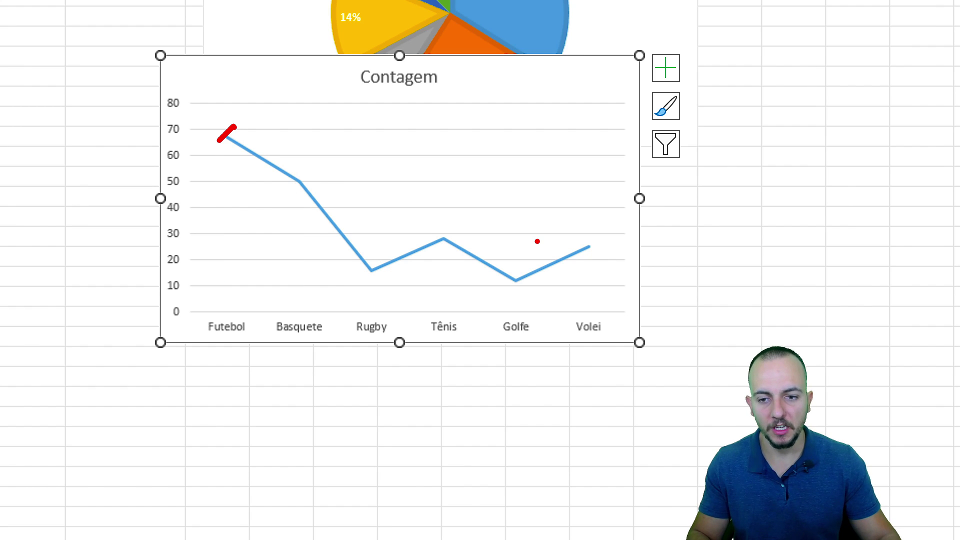
Step: Delete the line chart titled Contagem that covers the pie chart, leaving only the pie chart beside the sports table
mouse_move(262, 139)
mouse_down()
mouse_move(523, 253)
mouse_move(483, 277)
mouse_up()
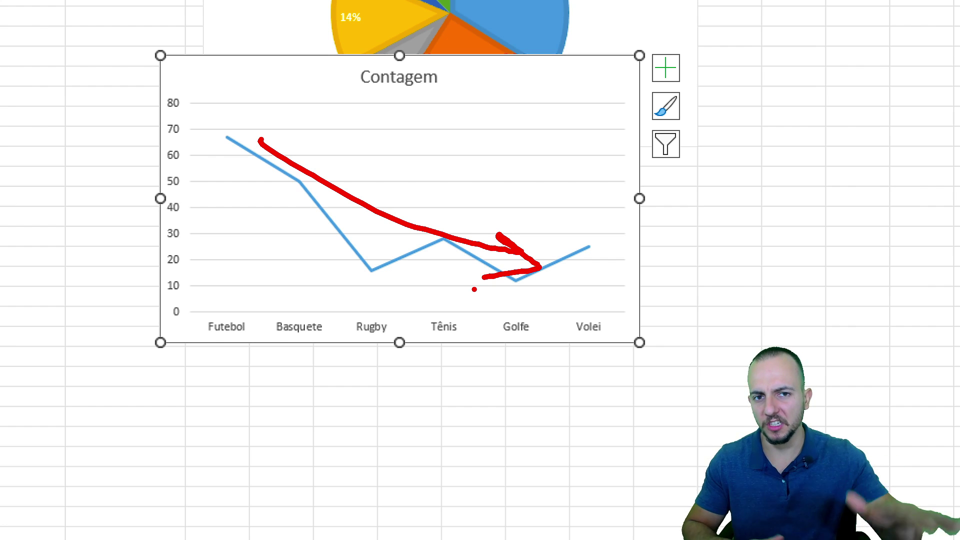
key(Escape)
key(Delete)
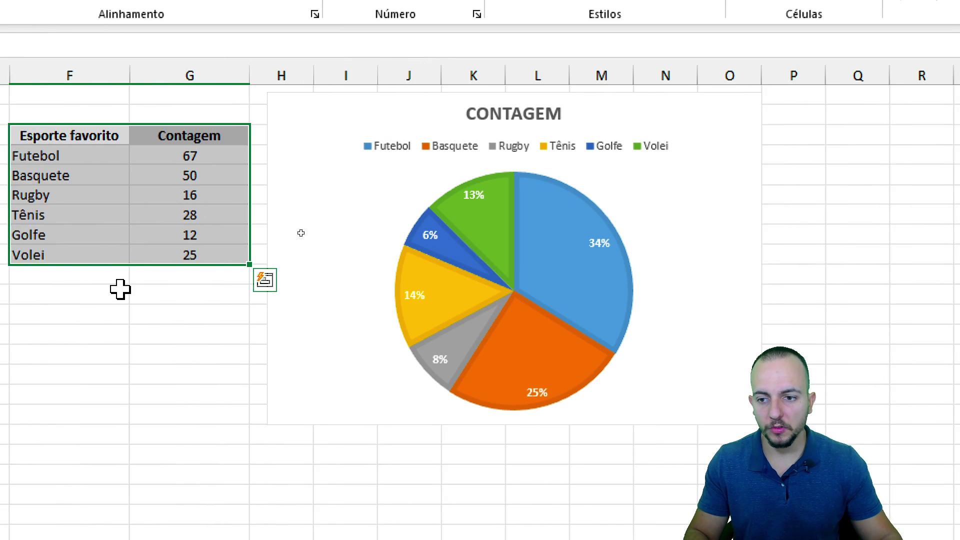
click(107, 333)
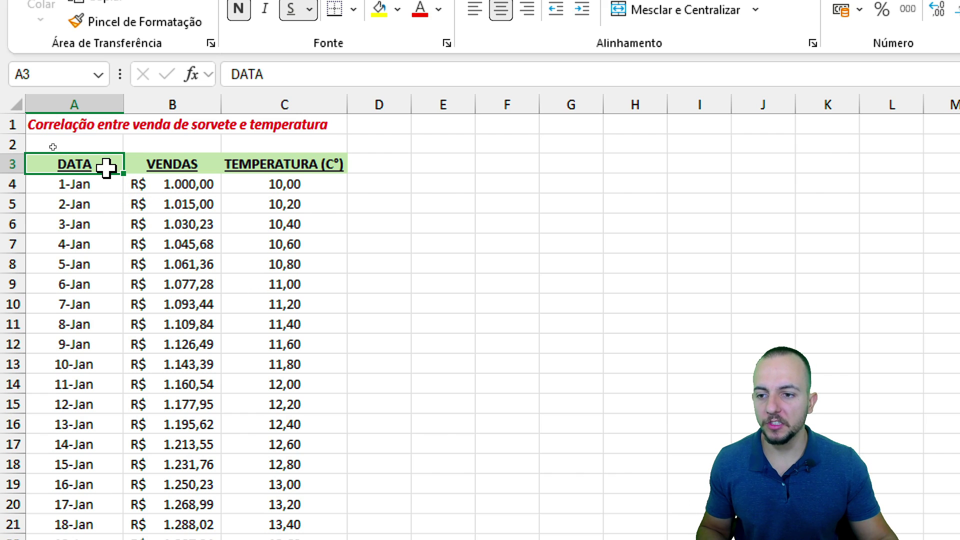
Step: Look through the DATA, VENDAS and TEMPERATURA (C°) columns on the DISPERSÃO sheet to see how the daily values progress
drag(103, 167, 106, 211)
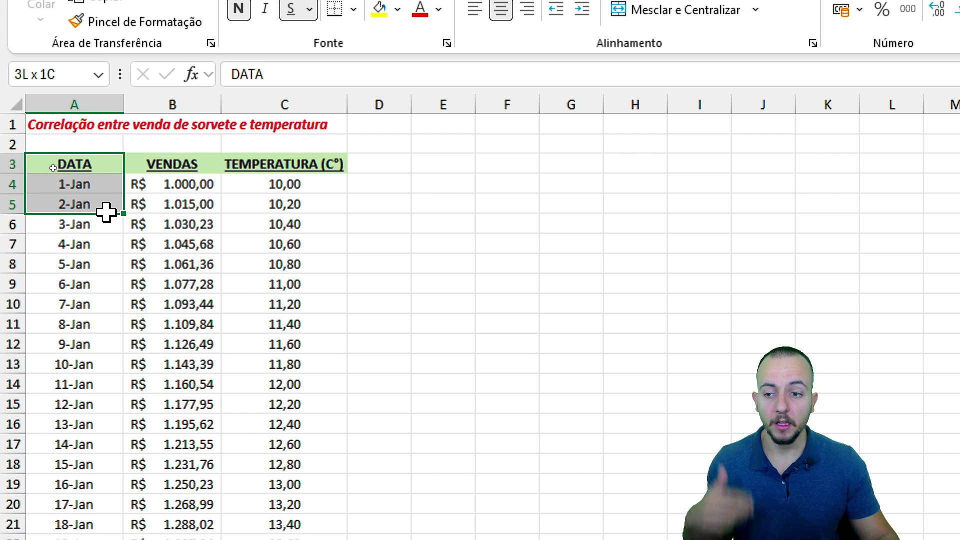
drag(106, 224, 81, 300)
drag(193, 167, 200, 424)
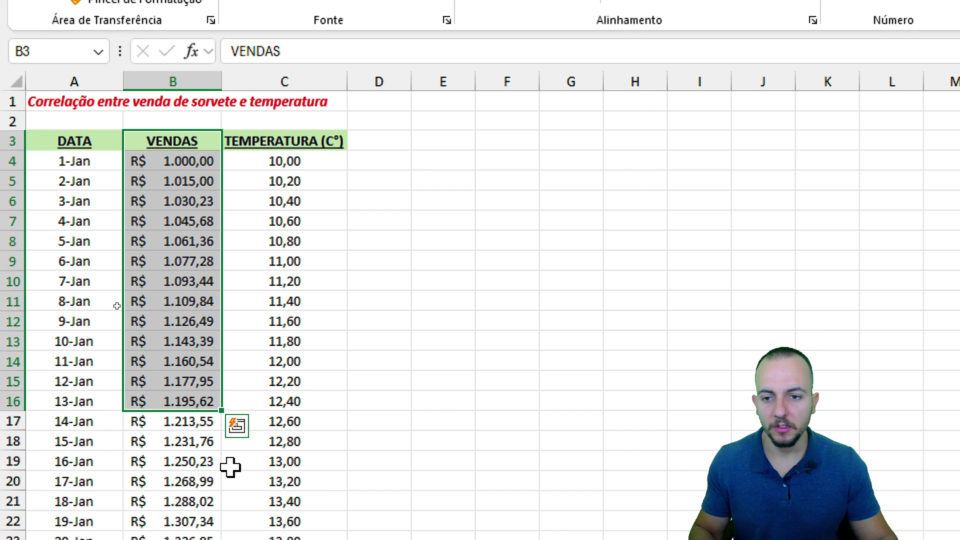
drag(326, 145, 320, 280)
click(317, 163)
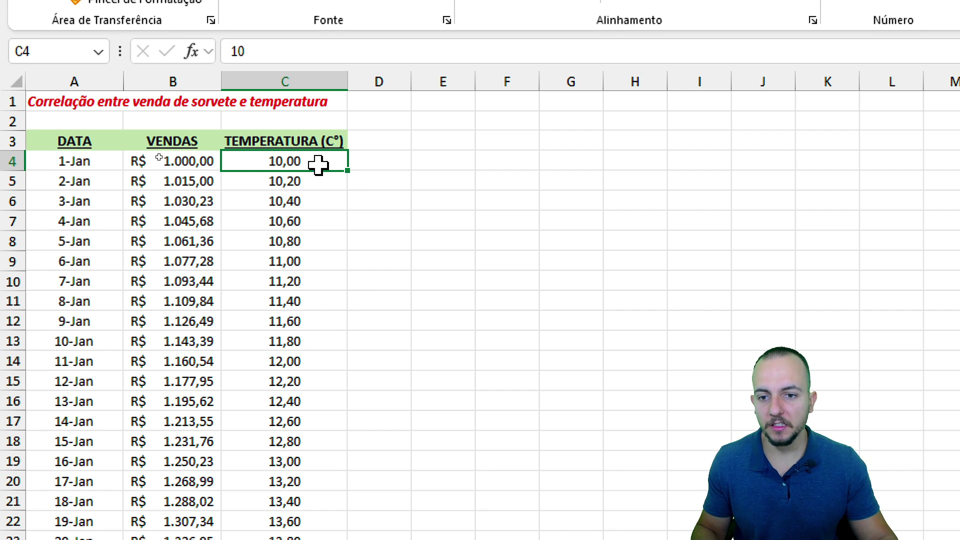
click(313, 205)
scroll(301, 469, down, 1)
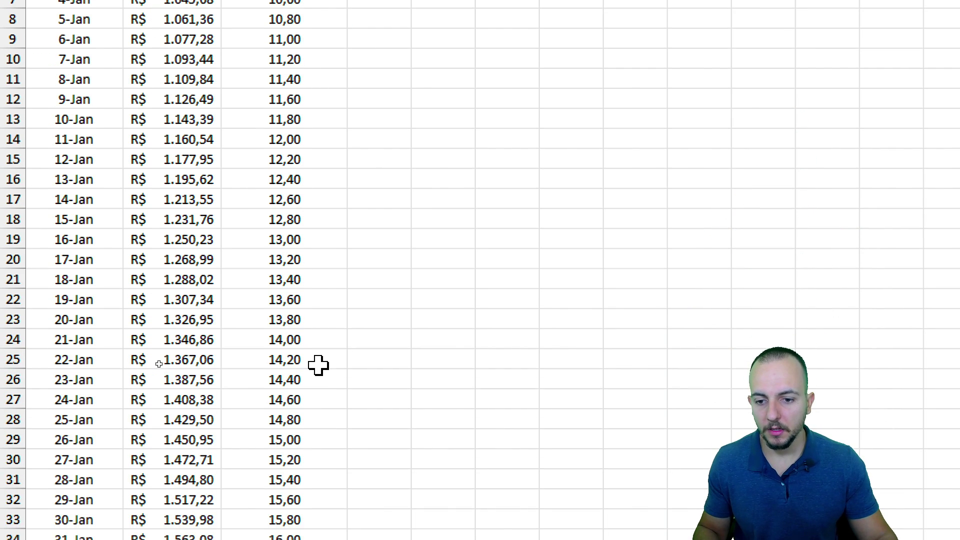
click(316, 350)
scroll(306, 474, down, 20)
click(306, 349)
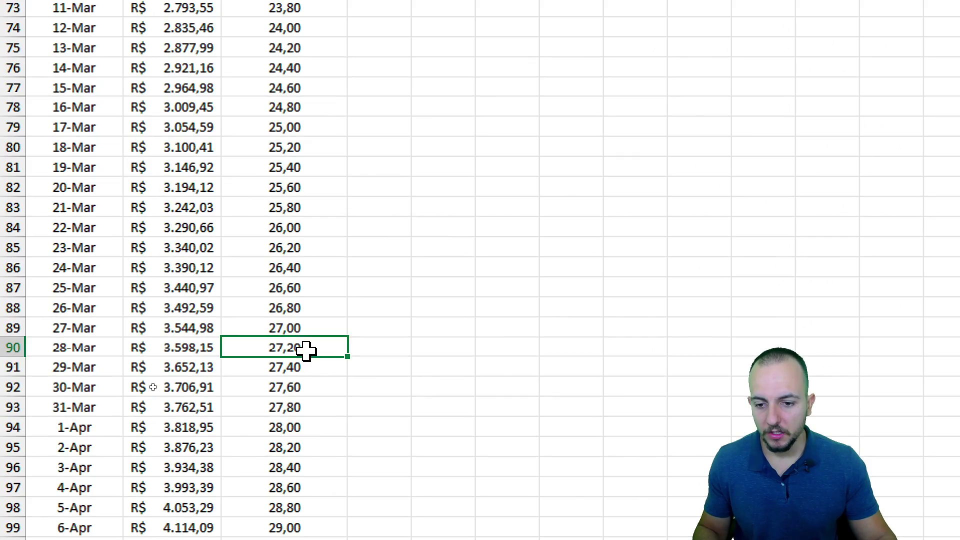
scroll(276, 415, down, 7)
click(326, 360)
scroll(280, 381, up, 11)
scroll(274, 312, up, 20)
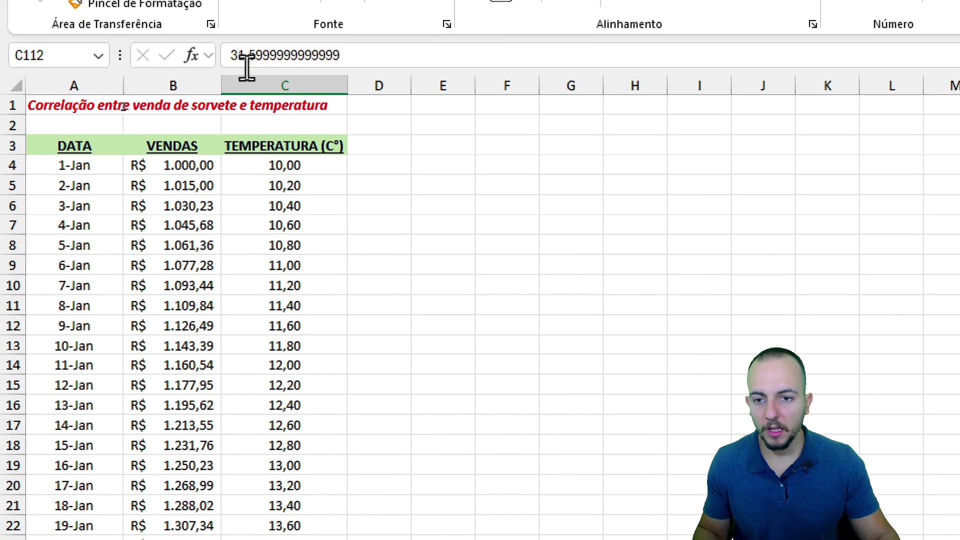
Step: Compare the VENDAS and TEMPERATURA (C°) columns as the two variables, marking their headers 1 and 2 temporarily
click(285, 82)
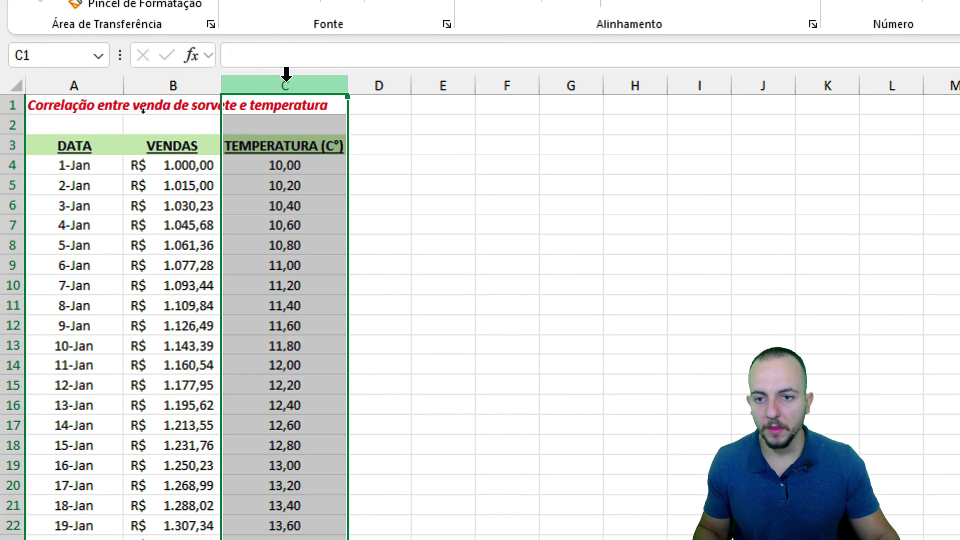
click(184, 85)
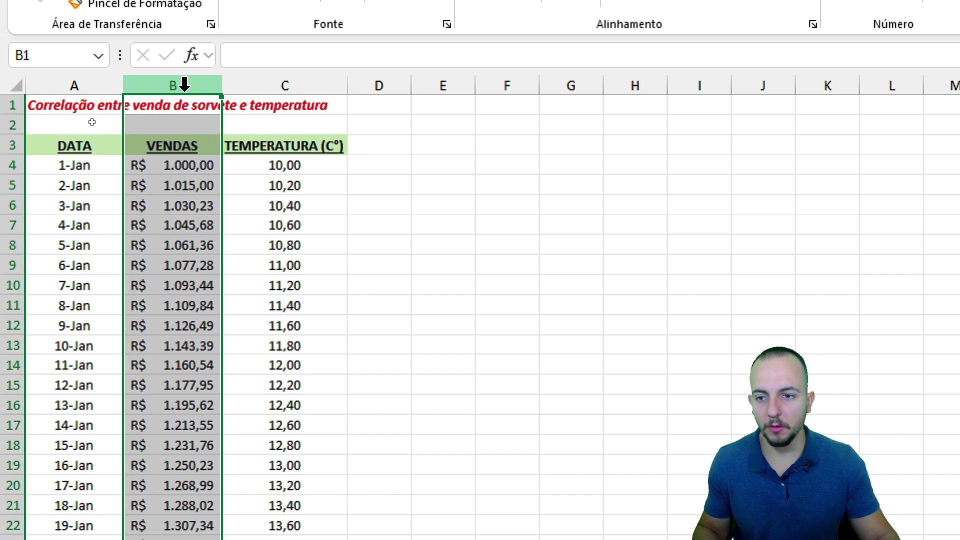
click(281, 145)
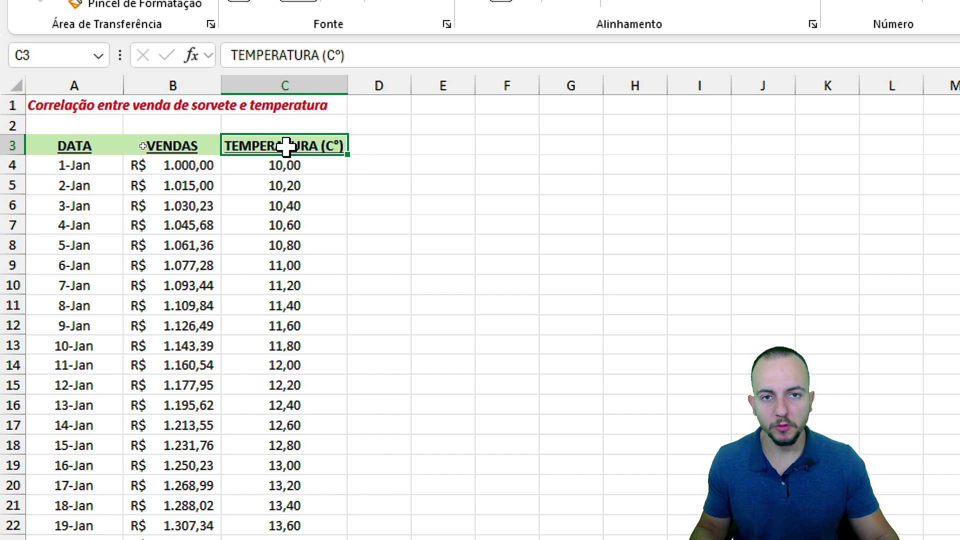
click(212, 142)
mouse_move(209, 124)
mouse_down()
mouse_move(215, 150)
mouse_move(193, 161)
mouse_up()
mouse_move(353, 122)
mouse_down()
mouse_move(350, 160)
mouse_move(398, 156)
mouse_up()
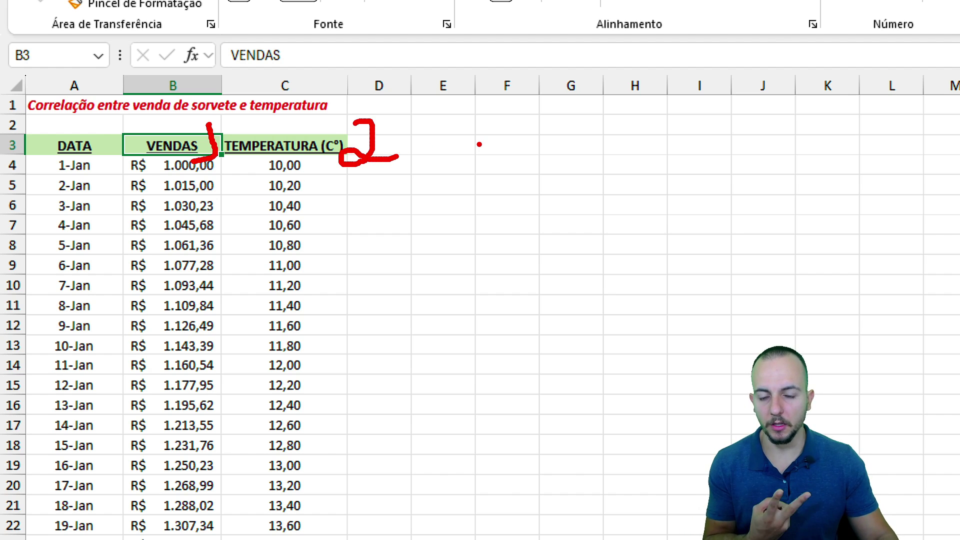
key(Escape)
Step: Insert a markers-only scatter chart from the complete VENDAS and TEMPERATURA (C°) columns, placing it enlarged beside the table
mouse_move(187, 146)
mouse_down()
mouse_move(240, 155)
mouse_move(133, 422)
mouse_move(139, 539)
mouse_move(146, 505)
mouse_up()
scroll(204, 235, up, 19)
scroll(198, 142, up, 20)
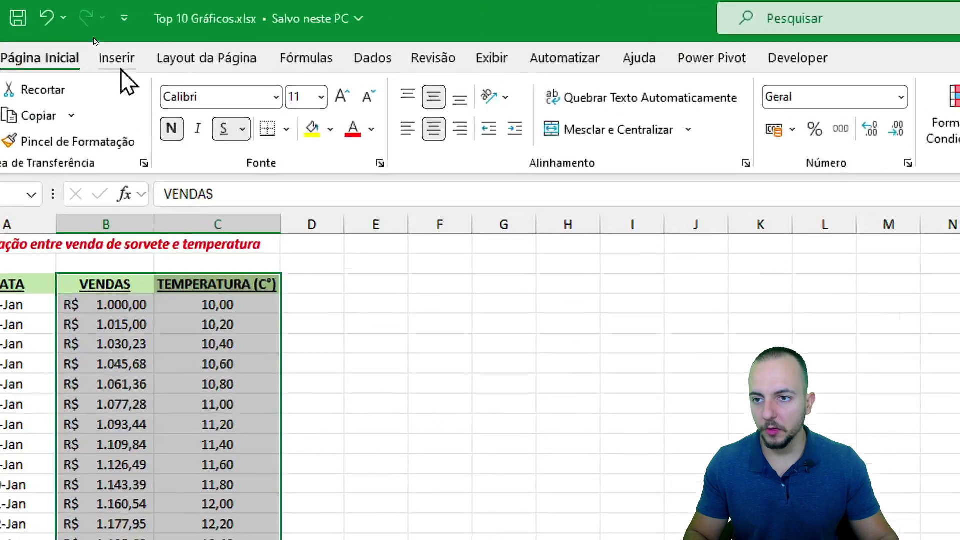
click(92, 33)
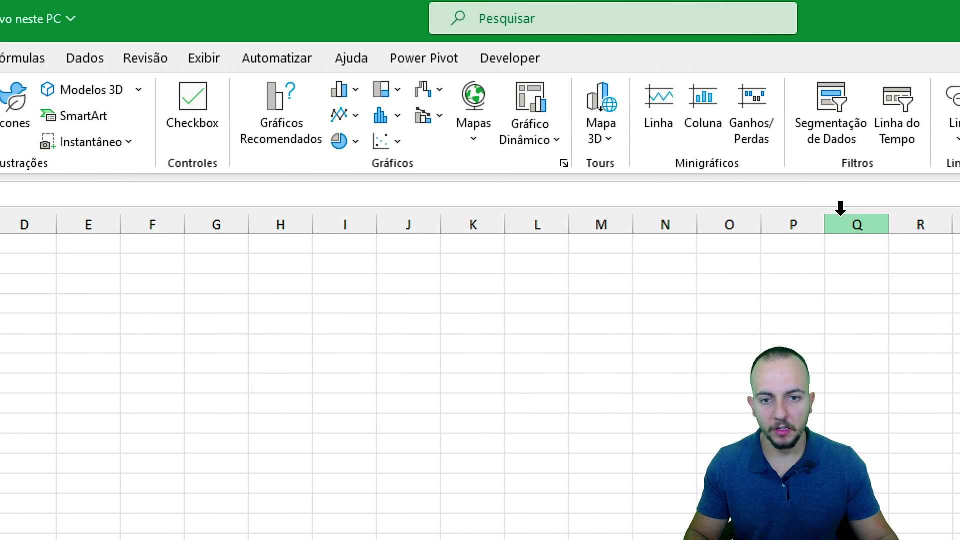
click(685, 142)
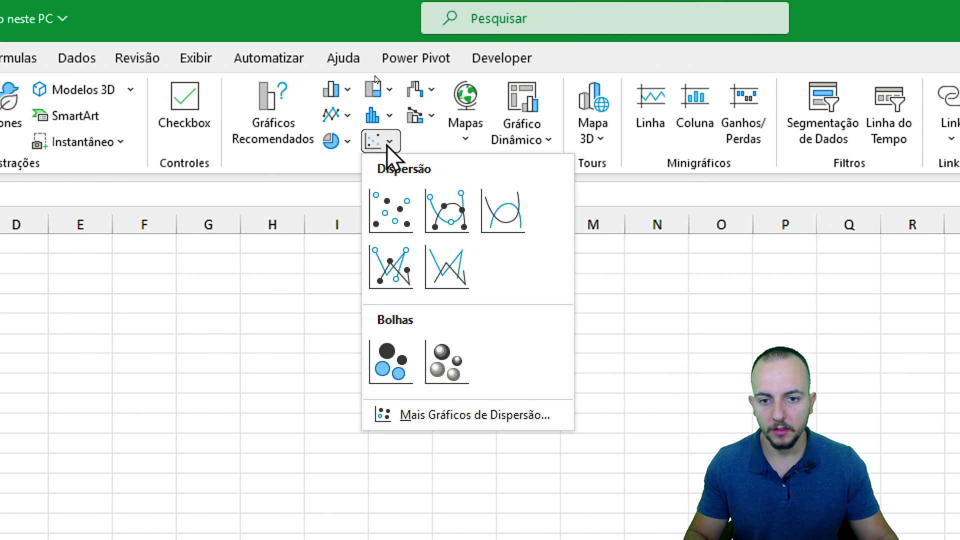
click(392, 210)
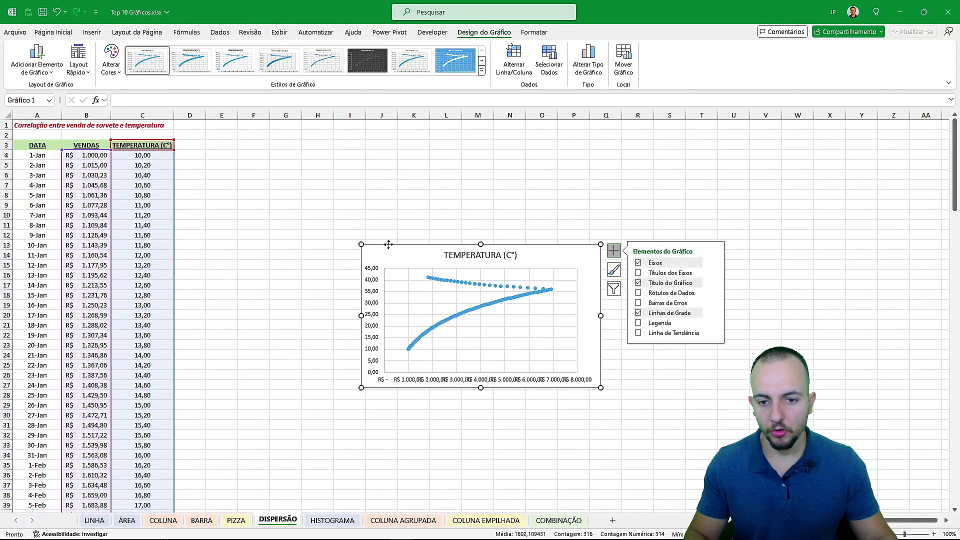
drag(389, 244, 212, 121)
drag(425, 264, 501, 284)
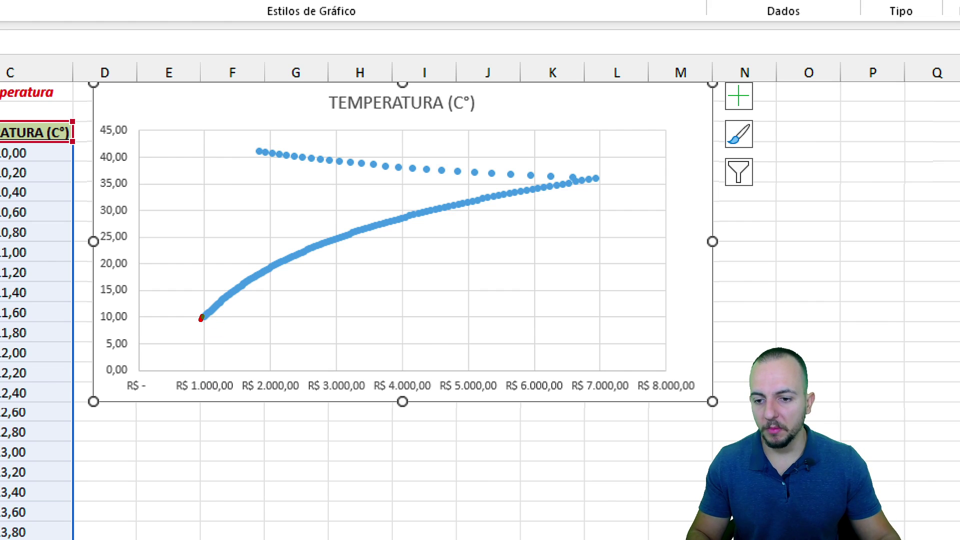
Step: Trace temporary guide lines linking sales of R$ 1.000, R$ 3.000 and R$ 5.000 to their temperatures on the scatter chart, and erase them
drag(201, 319, 203, 372)
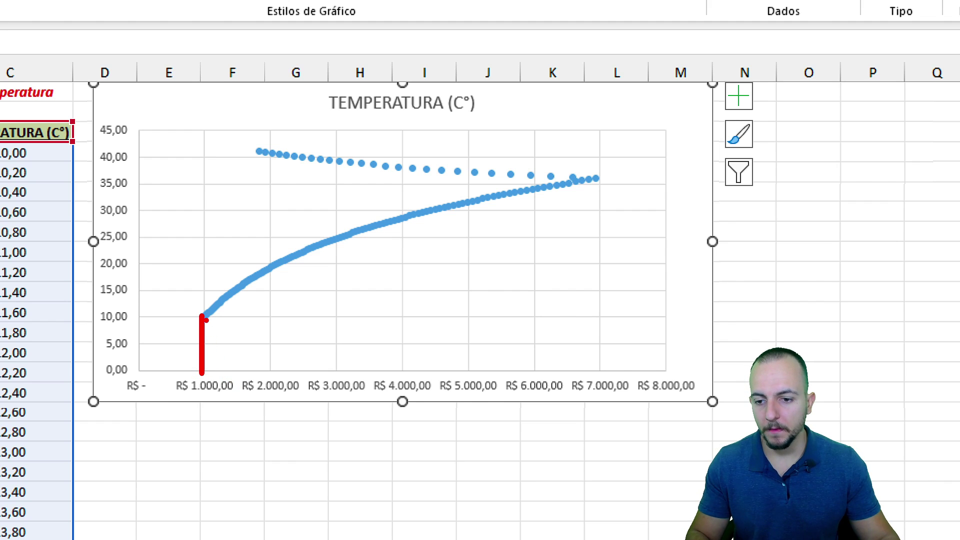
drag(205, 321, 135, 317)
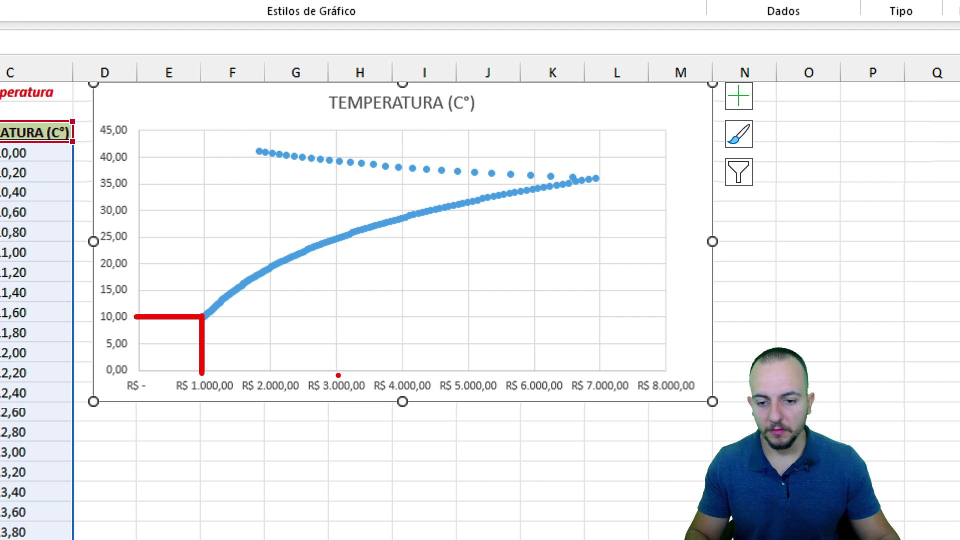
drag(338, 375, 338, 239)
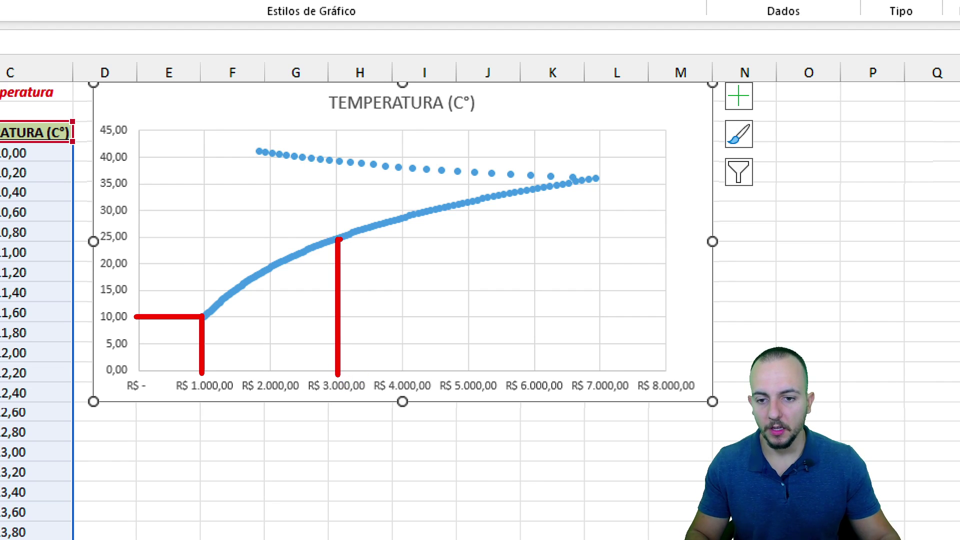
drag(338, 239, 143, 239)
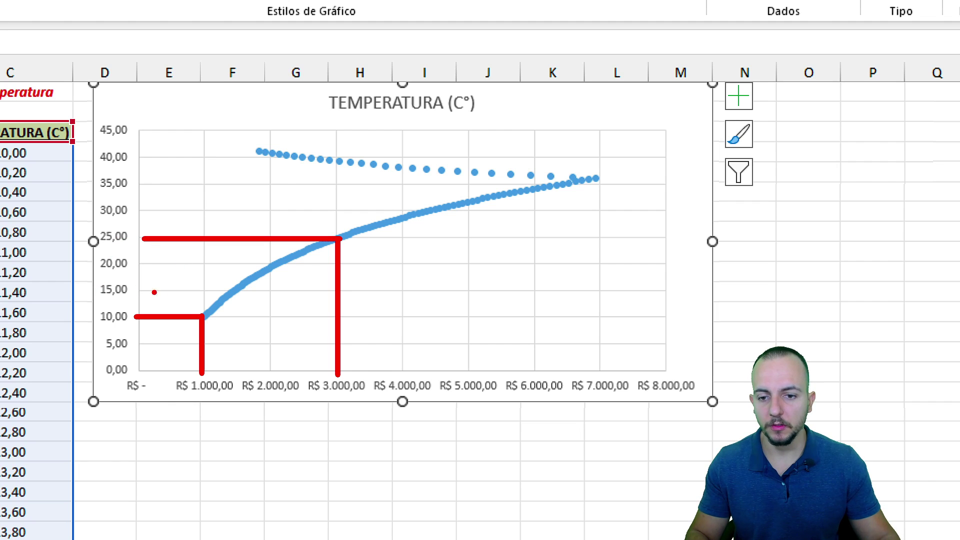
mouse_move(470, 375)
mouse_down()
mouse_move(468, 203)
mouse_move(129, 203)
mouse_up()
click(141, 211)
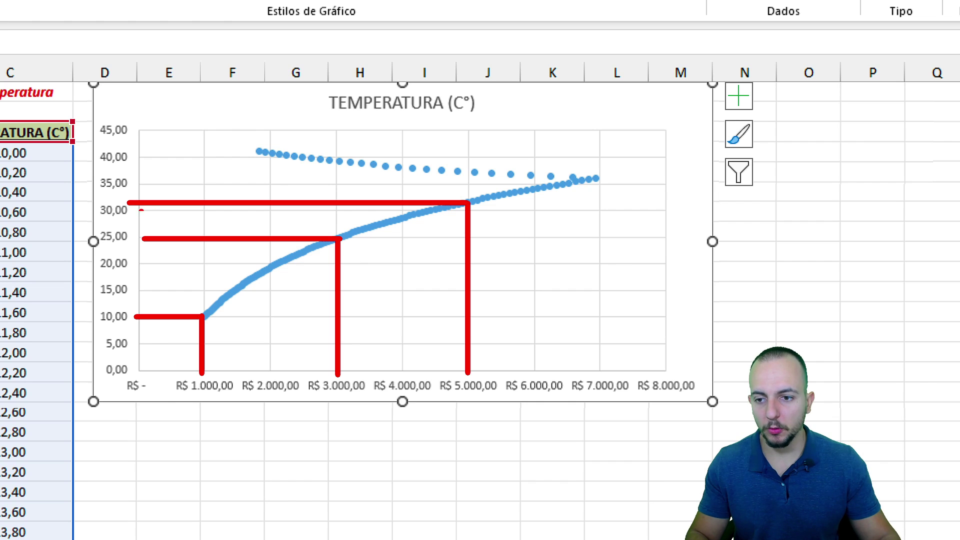
key(ctrl+z)
key(ctrl+z)
key(ctrl+z)
key(ctrl+z)
key(ctrl+z)
key(ctrl+z)
key(ctrl+z)
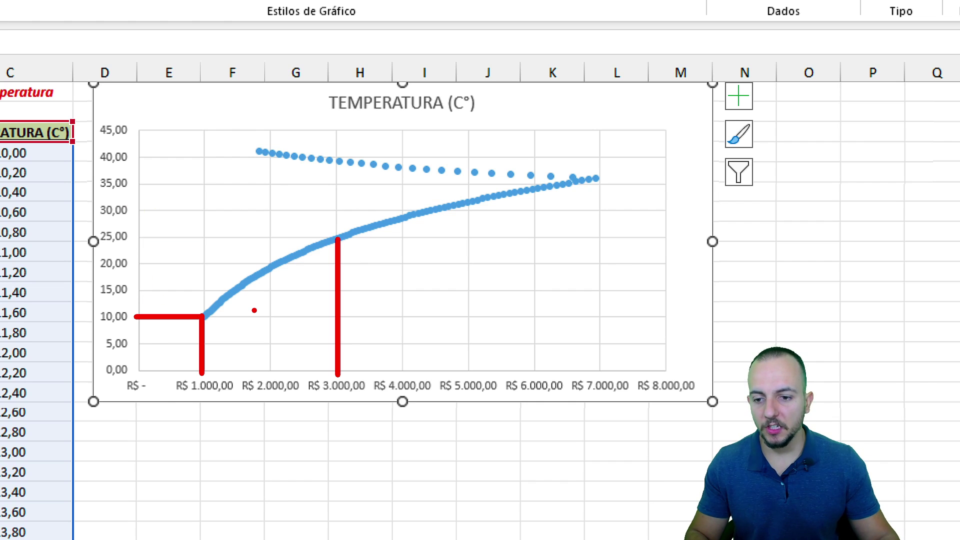
Step: Mark the joint rise of temperature and sales with temporary axis arrows and a trace along the lower curve, and erase the marks
drag(147, 233, 146, 316)
drag(202, 355, 320, 367)
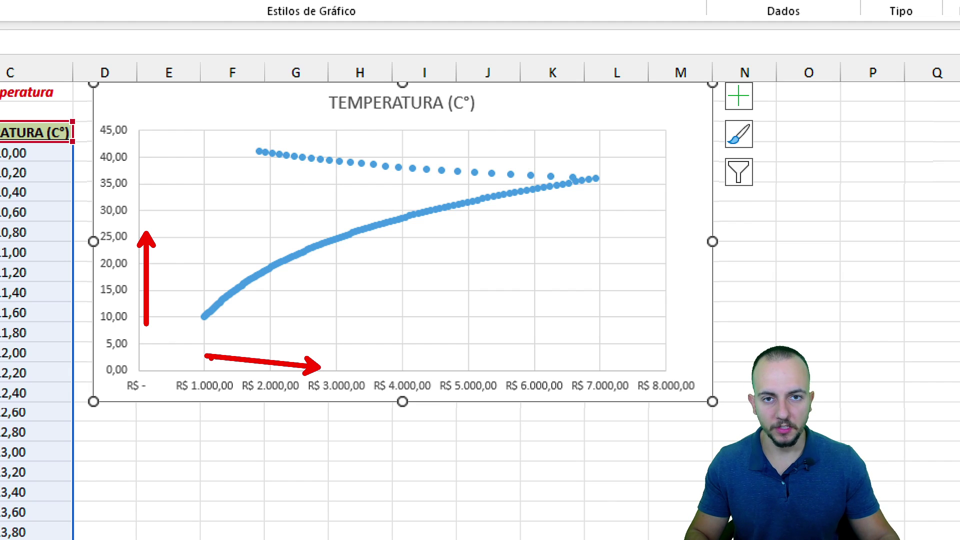
mouse_move(201, 320)
mouse_down()
mouse_move(354, 241)
mouse_move(550, 197)
mouse_up()
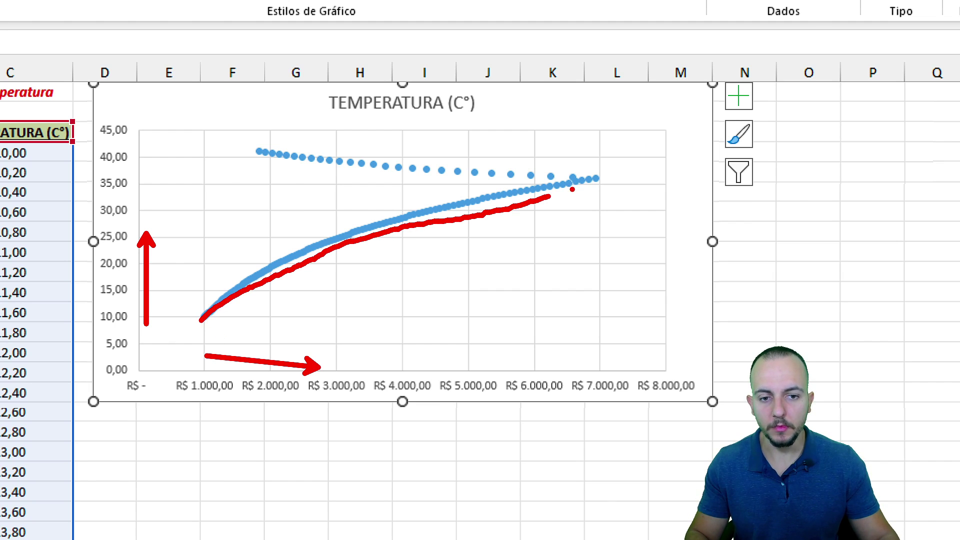
key(ctrl+z)
key(ctrl+z)
key(ctrl+z)
Step: Mark the 36-degree level with upward arrows above it, and project the highest-temperature points down to the circled R$ 2.000 sales value
mouse_move(257, 140)
mouse_down()
mouse_move(315, 157)
mouse_move(604, 175)
mouse_move(570, 157)
mouse_move(585, 196)
mouse_move(609, 176)
mouse_move(583, 154)
mouse_move(482, 178)
mouse_move(126, 178)
mouse_move(161, 186)
mouse_move(151, 224)
mouse_up()
key(ctrl+z)
key(ctrl+z)
mouse_move(197, 187)
mouse_down()
mouse_move(186, 220)
mouse_move(184, 207)
mouse_up()
drag(145, 161, 145, 131)
drag(138, 146, 168, 132)
drag(161, 146, 177, 146)
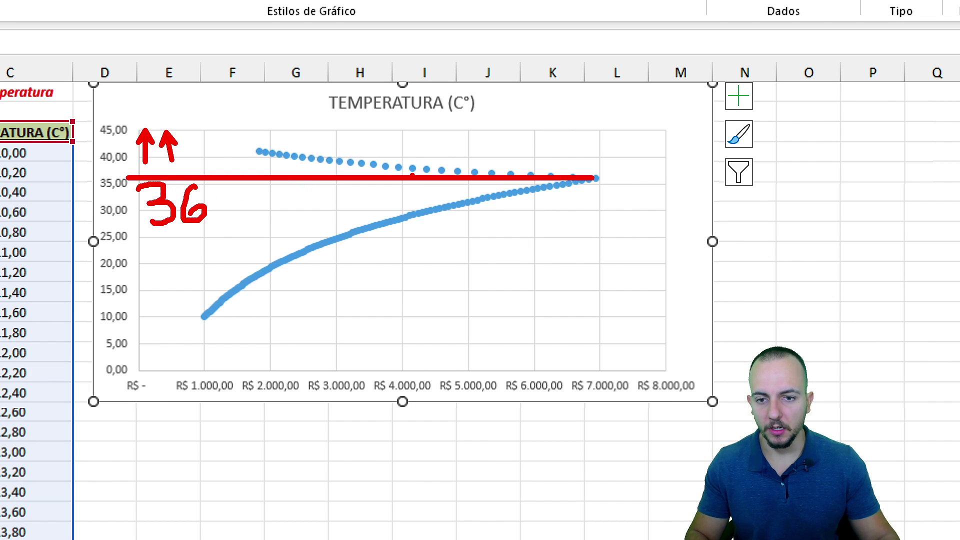
drag(268, 150, 266, 365)
mouse_move(300, 356)
mouse_down()
mouse_move(265, 354)
mouse_move(303, 356)
mouse_move(289, 340)
mouse_up()
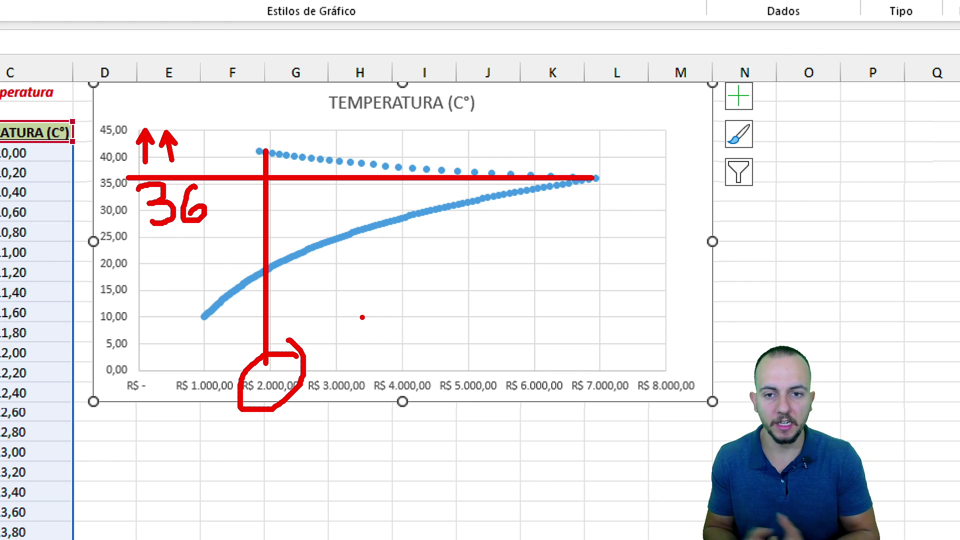
Step: Erase the temporary 36-degree and R$ 2.000 annotations from the scatter chart
key(ctrl+z)
key(ctrl+z)
key(ctrl+z)
key(ctrl+z)
key(ctrl+z)
key(ctrl+z)
key(ctrl+z)
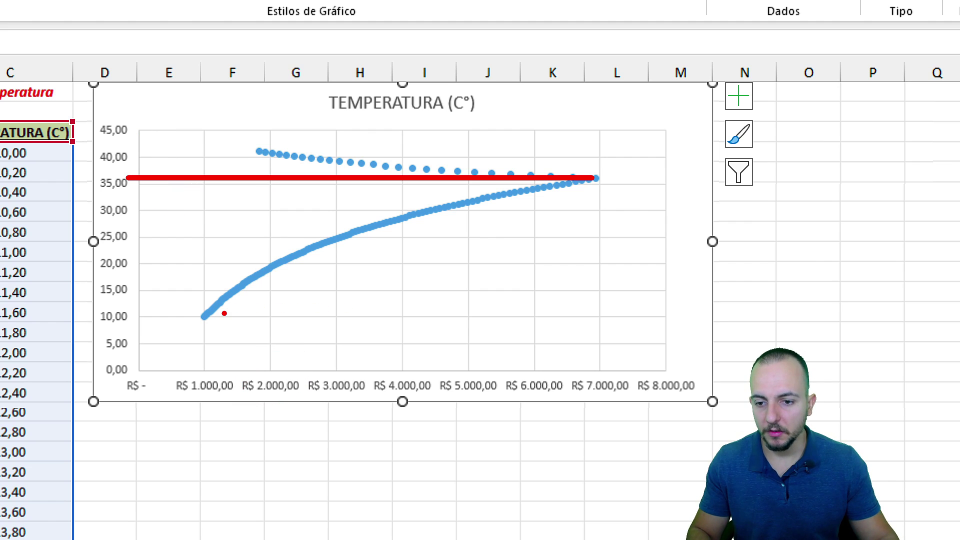
Step: Trace both branches of the scatter curve, circle their turning point as 36, and clear all the temporary annotations
mouse_move(206, 322)
mouse_down()
mouse_move(289, 273)
mouse_move(463, 208)
mouse_move(590, 179)
mouse_move(580, 172)
mouse_up()
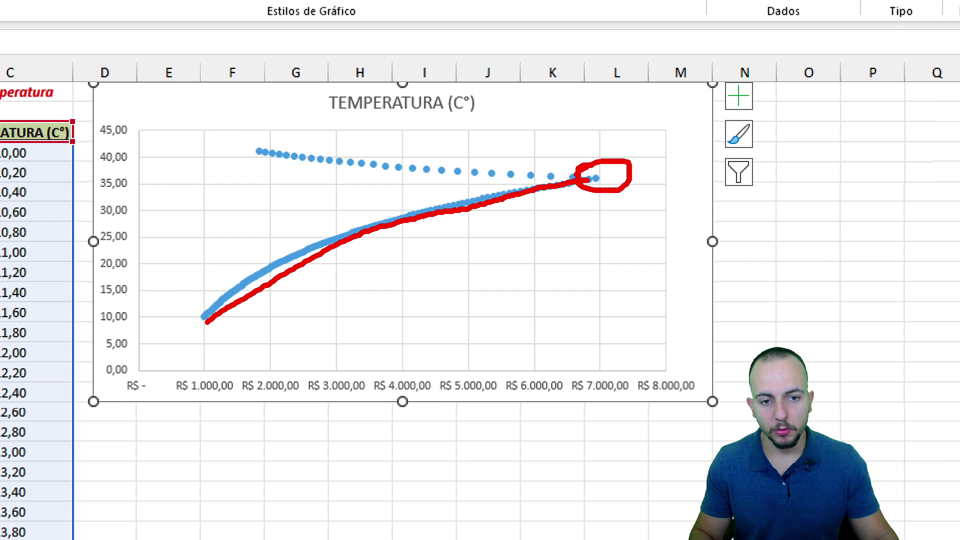
mouse_move(649, 171)
mouse_down()
mouse_move(667, 211)
mouse_move(639, 230)
mouse_up()
mouse_move(700, 174)
mouse_down()
mouse_move(688, 215)
mouse_move(672, 210)
mouse_up()
mouse_move(575, 176)
mouse_down()
mouse_move(241, 144)
mouse_move(225, 192)
mouse_up()
click(228, 142)
drag(217, 151, 235, 150)
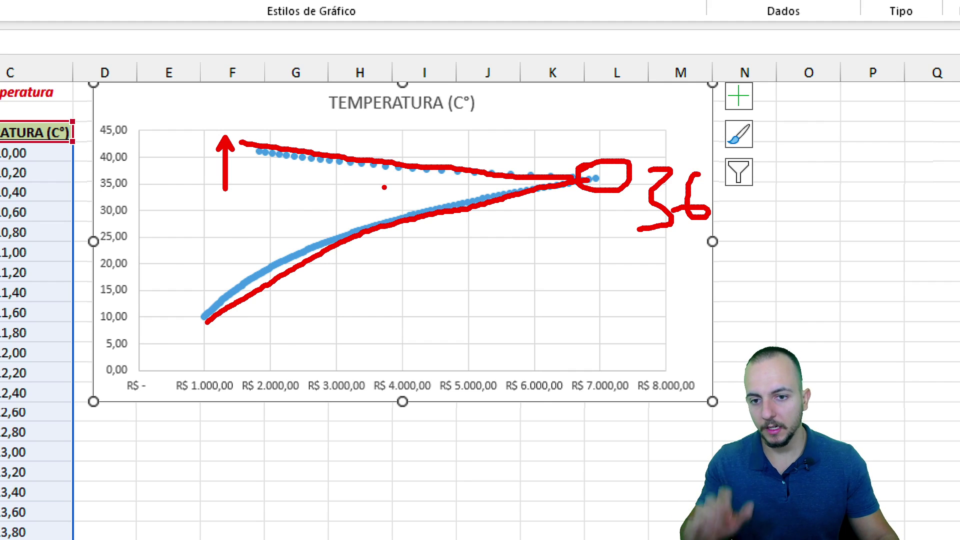
key(Escape)
key(Escape)
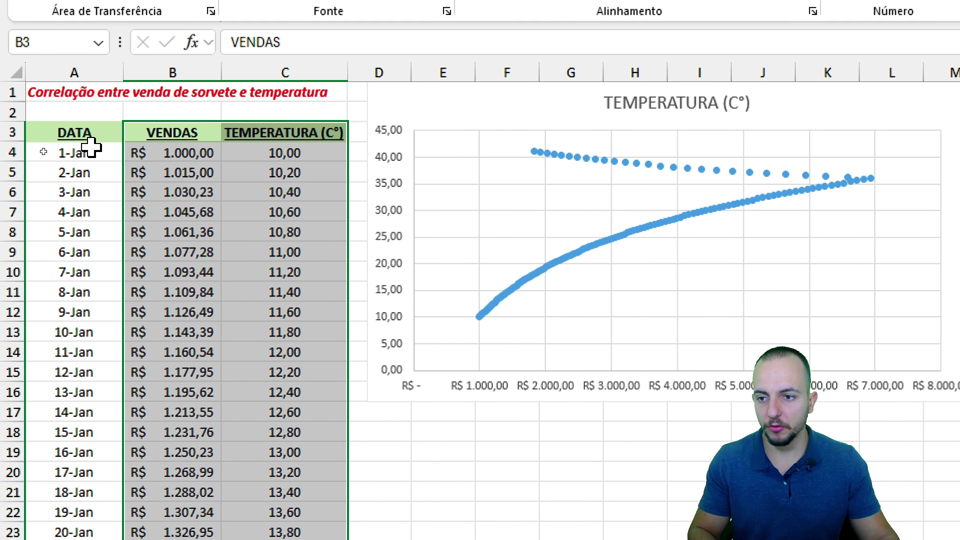
Step: Select the VENDAS and TEMPERATURA (C°) data with headers from B3 to C160, leaving out the DATA column
click(85, 143)
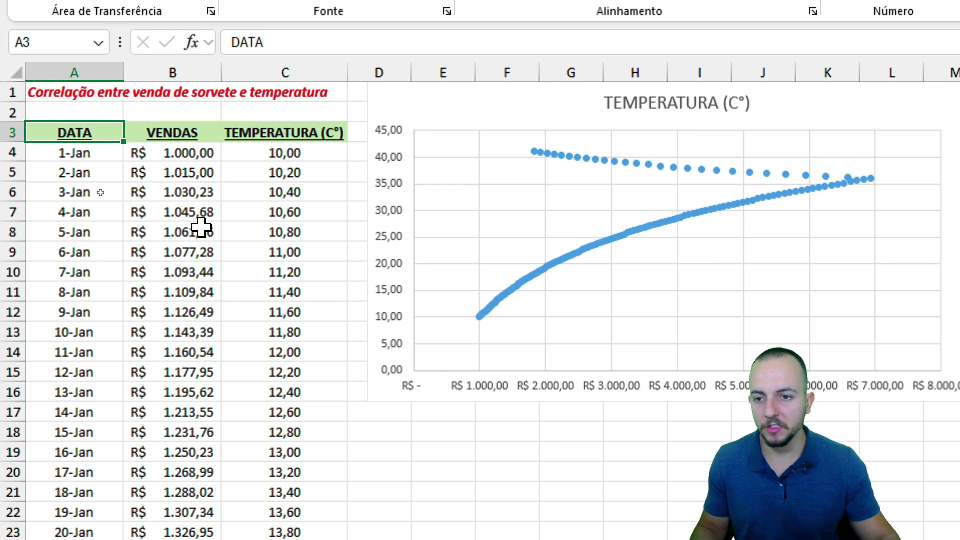
drag(204, 129, 297, 539)
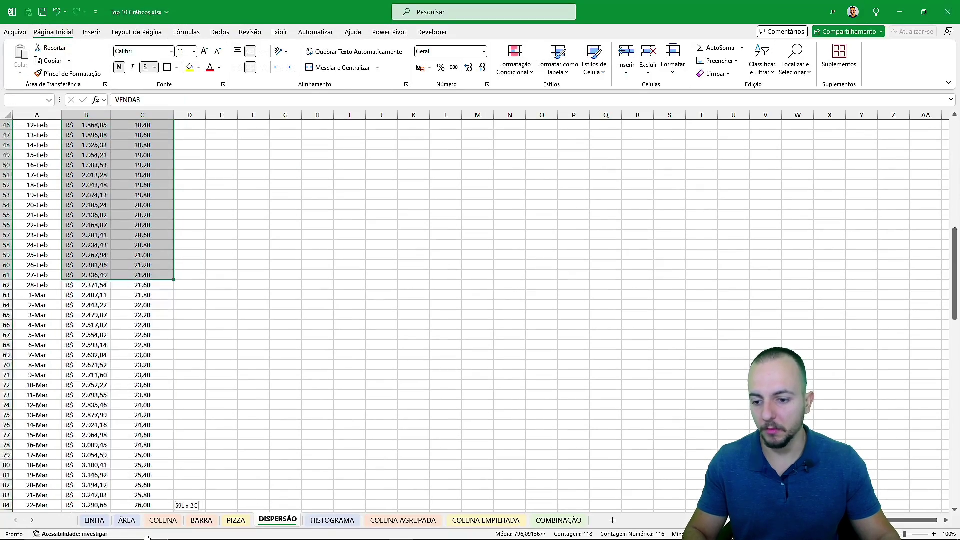
drag(147, 538, 156, 474)
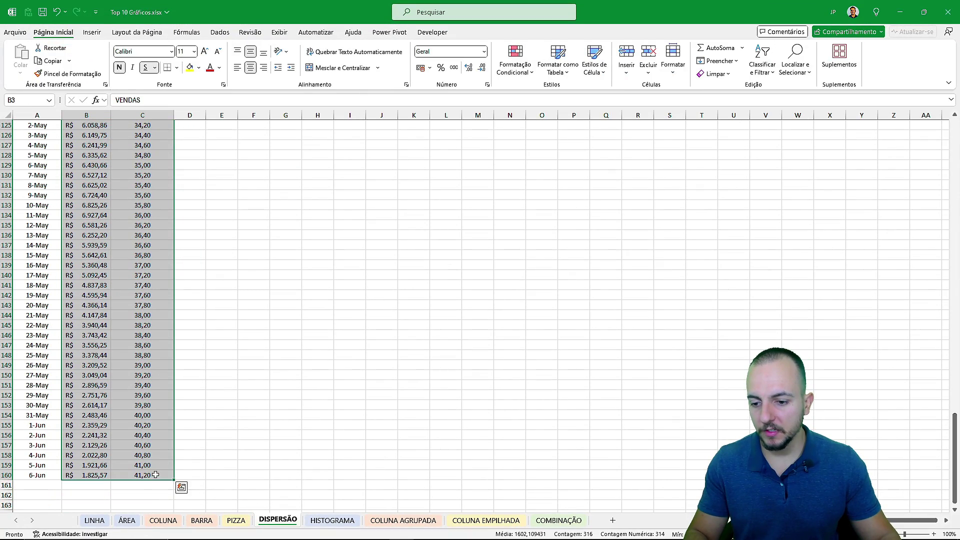
Step: Try an enlarged clustered column chart of VENDAS and TEMPERATURA (C°) beside the scatter chart, and delete it
scroll(257, 257, up, 20)
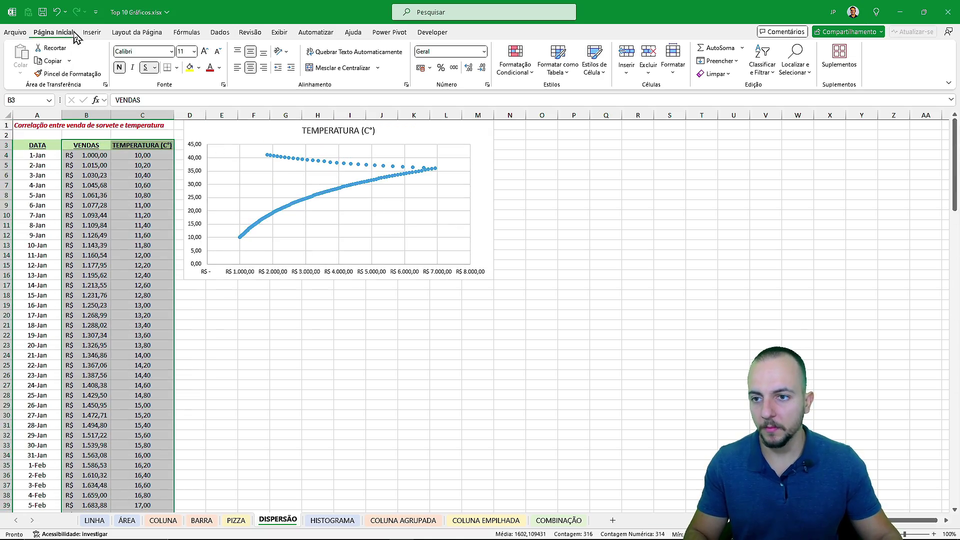
click(89, 32)
click(348, 48)
click(357, 84)
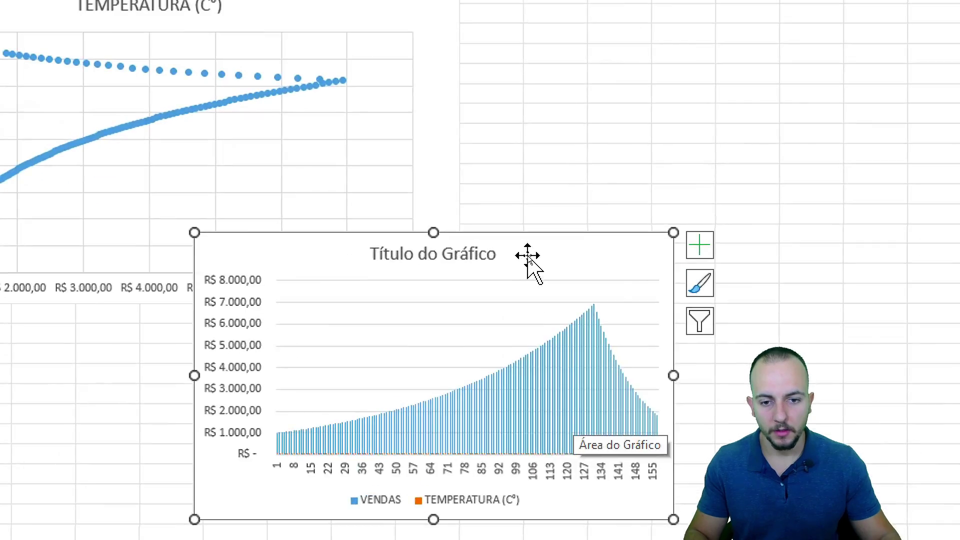
drag(530, 253, 804, 67)
drag(514, 338, 681, 392)
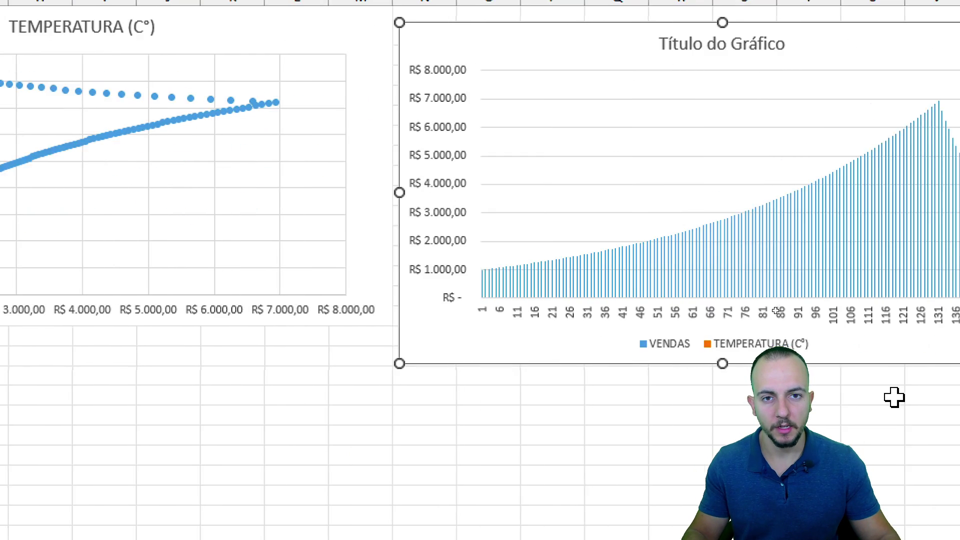
key(Delete)
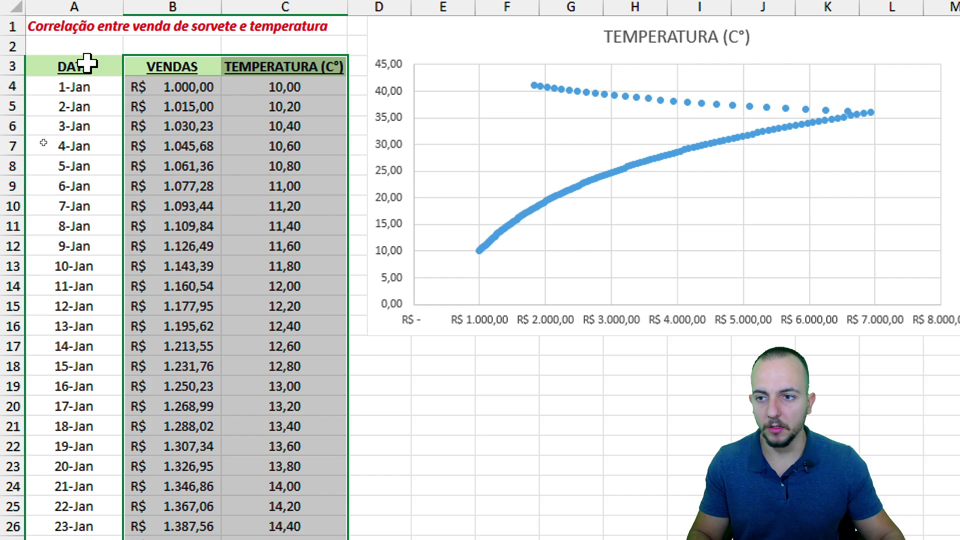
click(86, 64)
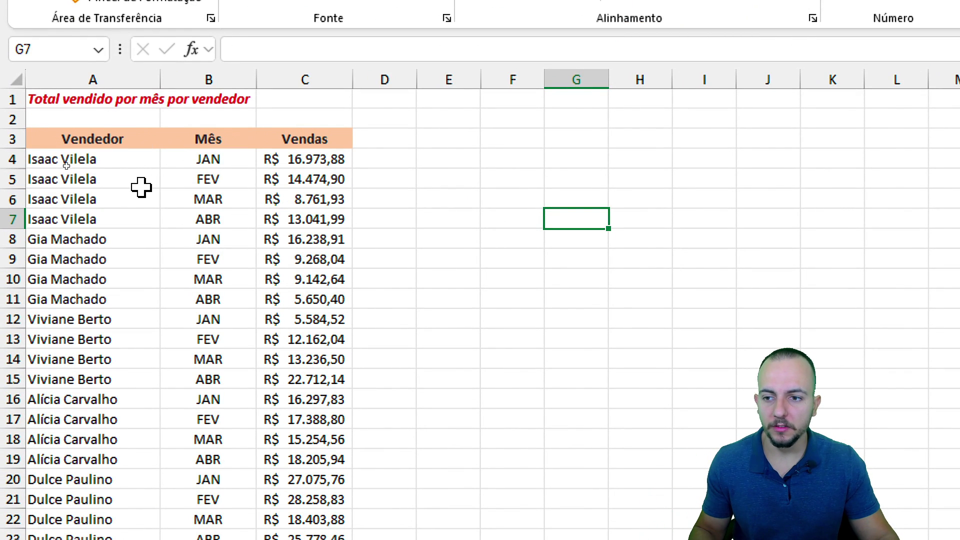
Step: Highlight the Vendedor and Mês columns, and the first seller's rows month by month from JAN to ABR
drag(127, 142, 106, 364)
drag(217, 142, 200, 361)
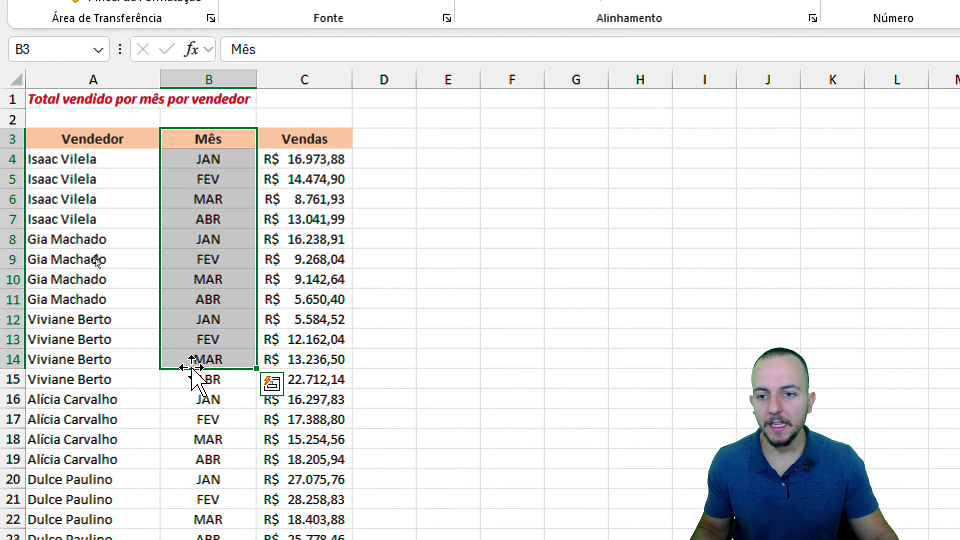
click(237, 160)
key(shift+space)
click(231, 180)
key(shift+space)
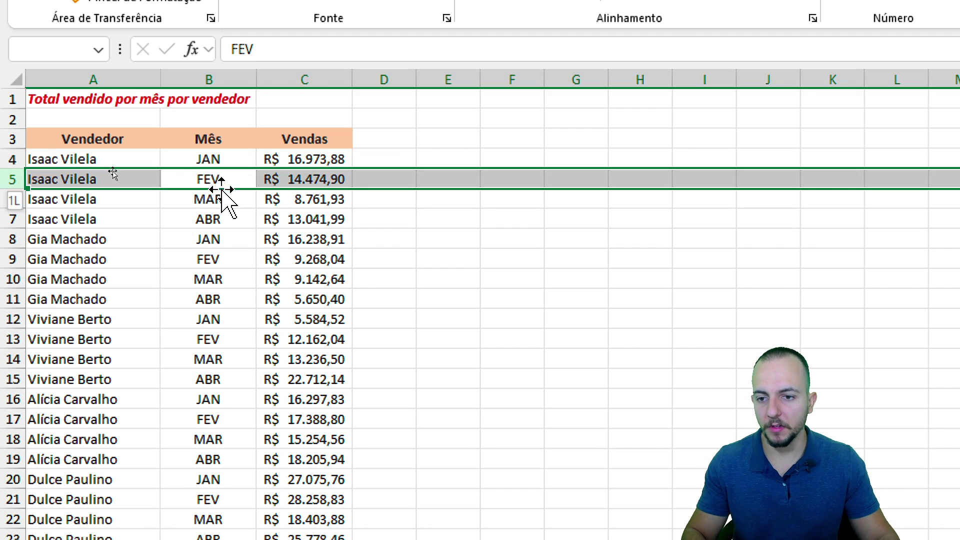
click(235, 200)
key(shift+space)
click(238, 219)
key(shift+space)
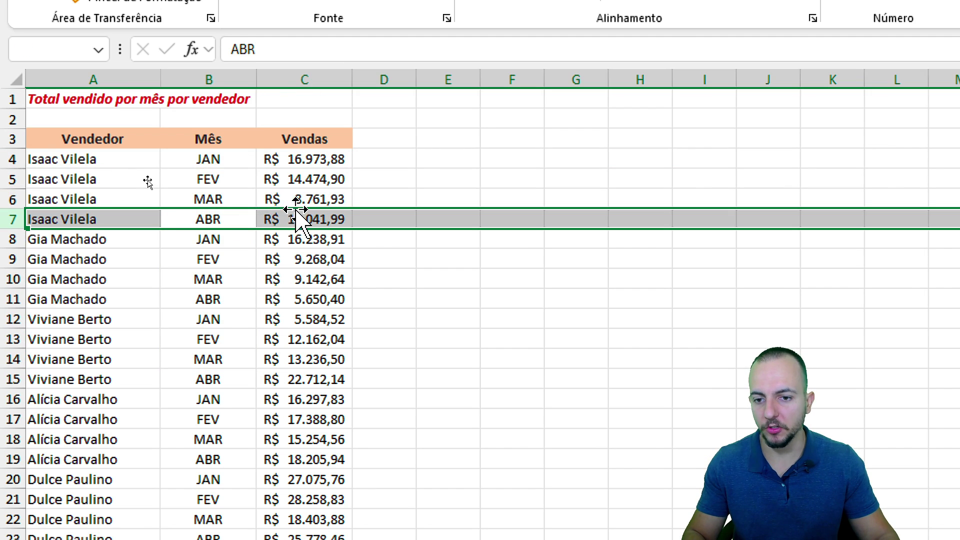
Step: Highlight the four-month blocks of the first two sellers and the upper part of the Vendas column
drag(293, 220, 90, 161)
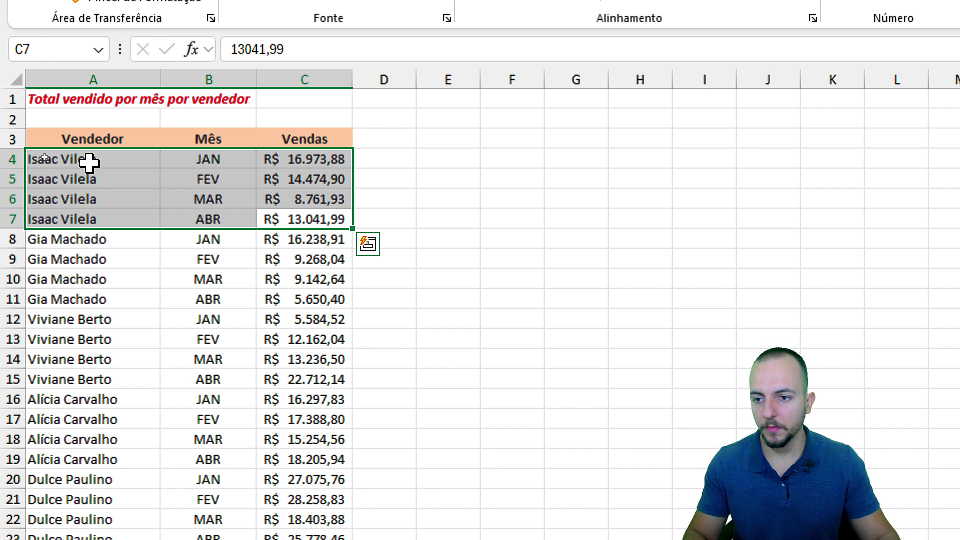
drag(81, 240, 319, 303)
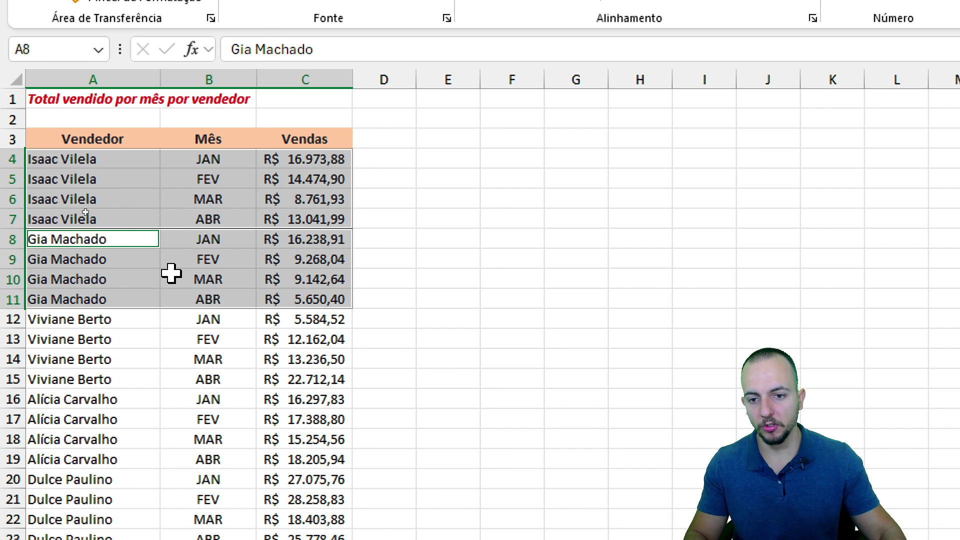
drag(321, 140, 285, 420)
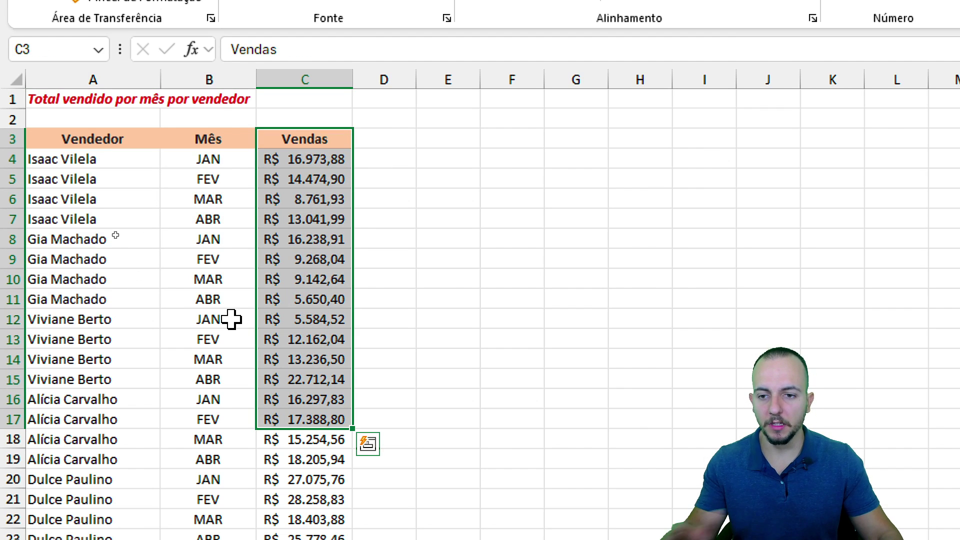
click(129, 144)
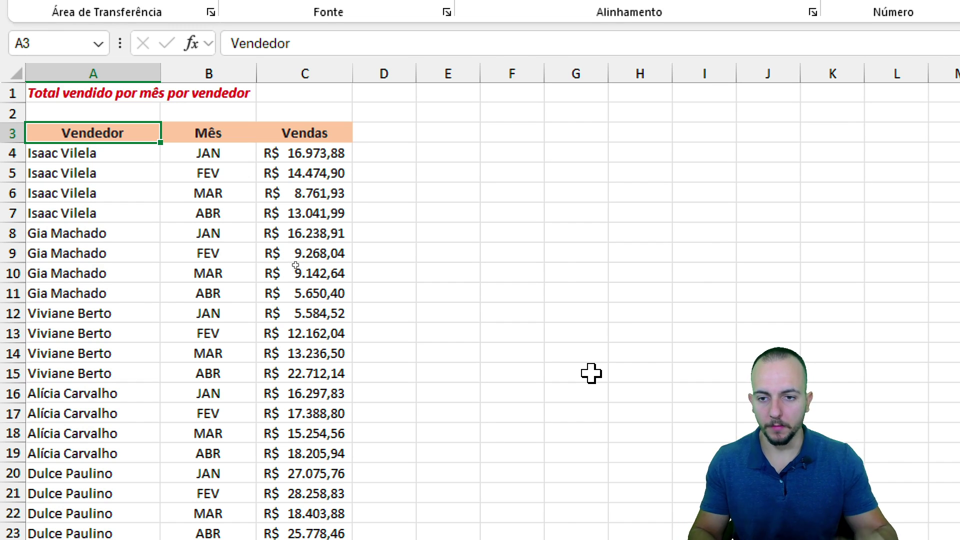
Step: Select the Vendas data with its header from C3 to C59
drag(339, 135, 339, 227)
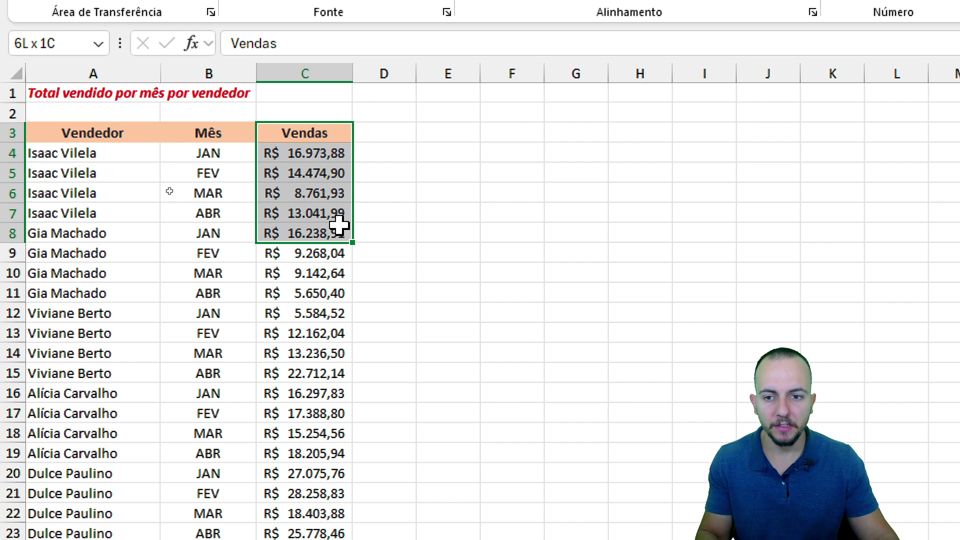
drag(339, 226, 154, 499)
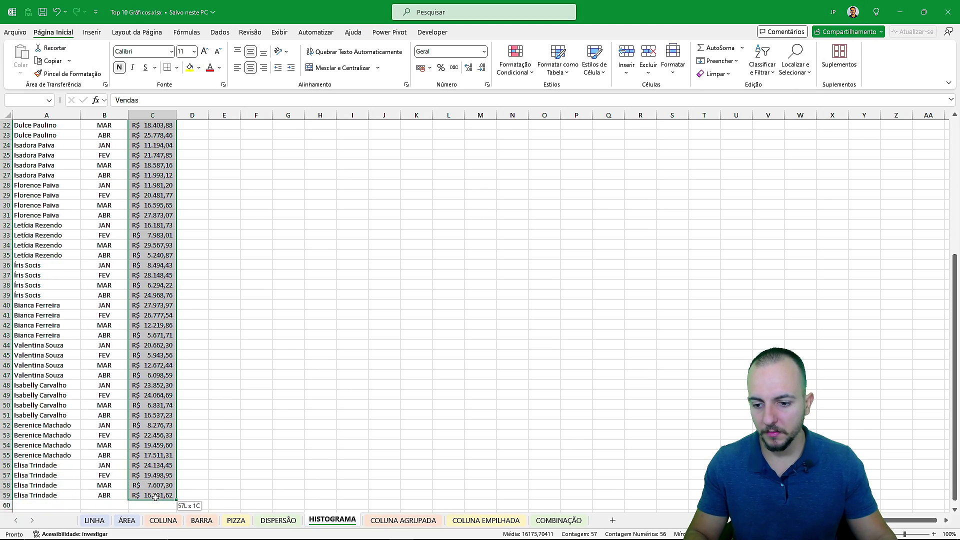
scroll(168, 330, up, 7)
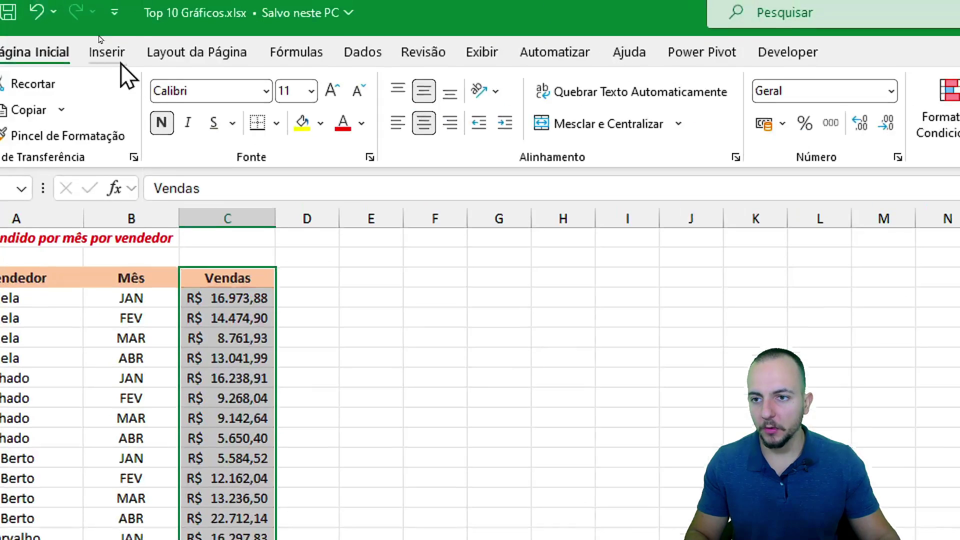
Step: Insert a histogram of the Vendas data and place it beside the table, widened to about column O
click(108, 52)
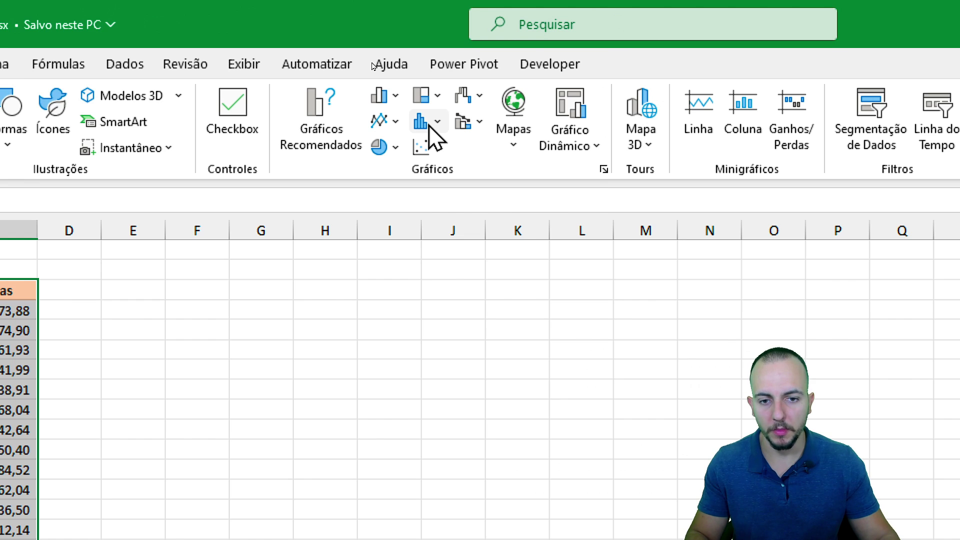
click(430, 128)
click(438, 194)
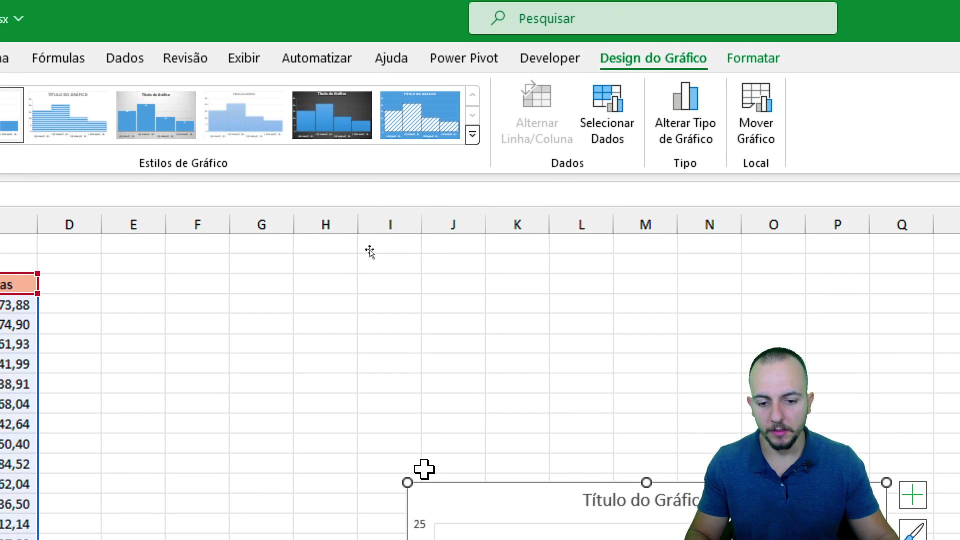
drag(428, 506, 97, 289)
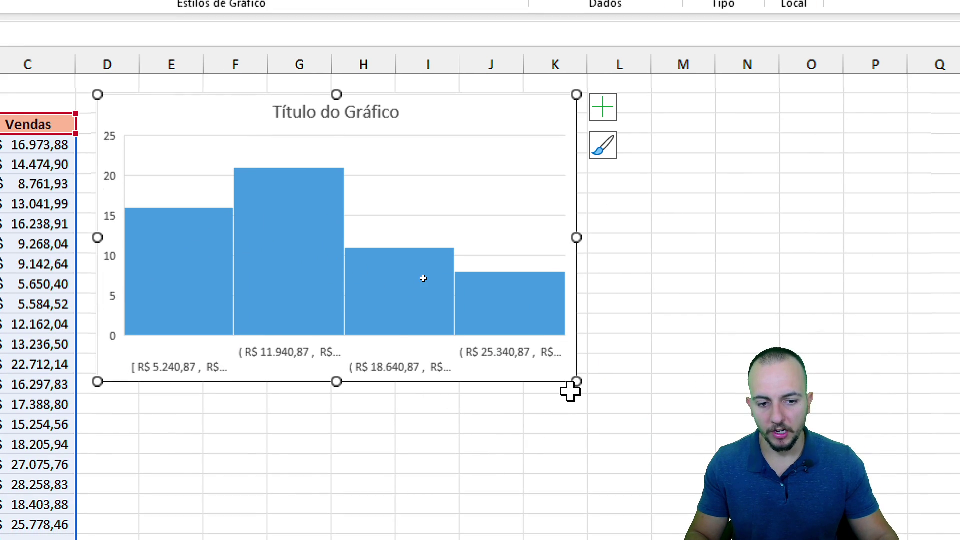
drag(575, 383, 845, 400)
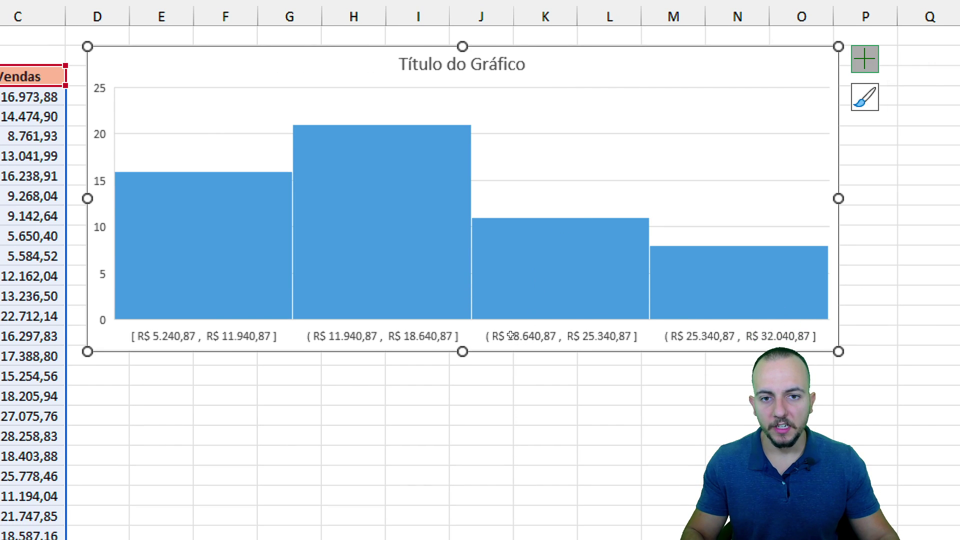
Step: Write 15 on the first histogram bar, box its R$ 5.240,87 to R$ 11.940,87 range, and undo the marks around the range
key(Escape)
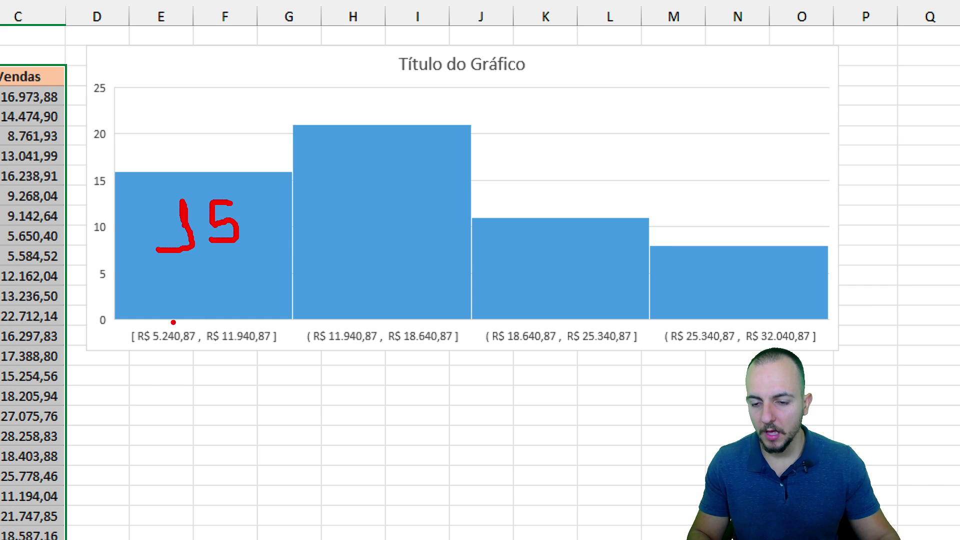
mouse_move(118, 315)
mouse_down()
mouse_move(209, 345)
mouse_move(290, 352)
mouse_up()
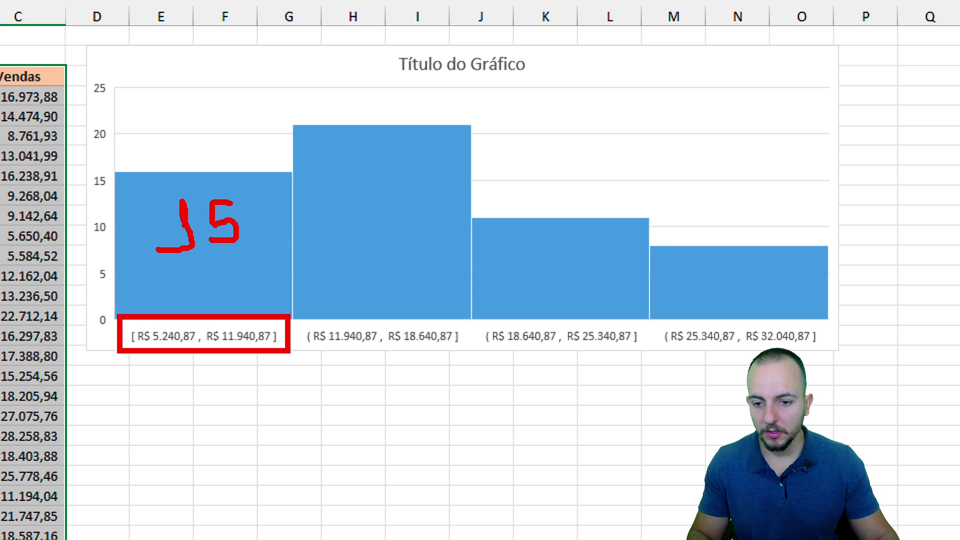
drag(152, 398, 125, 455)
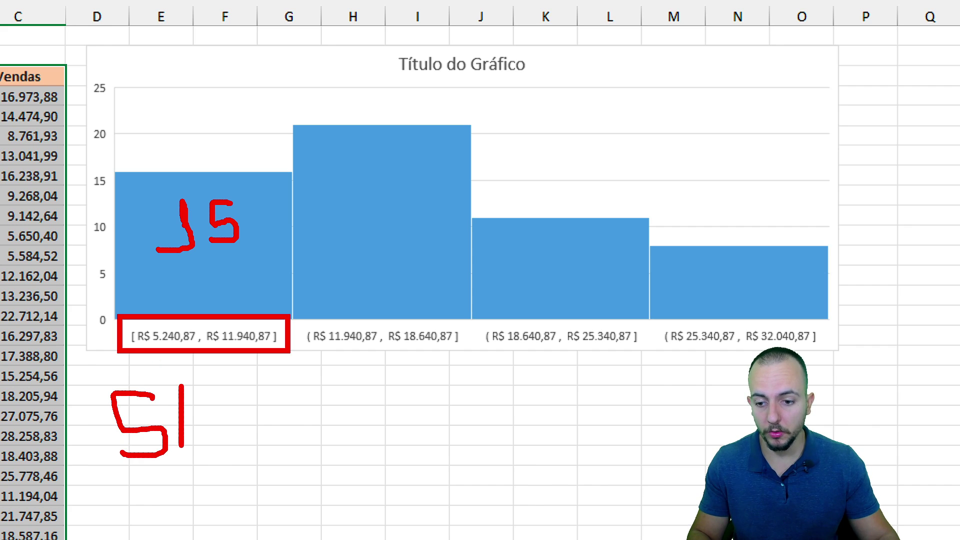
key(ctrl+z)
key(ctrl+z)
key(ctrl+z)
key(ctrl+z)
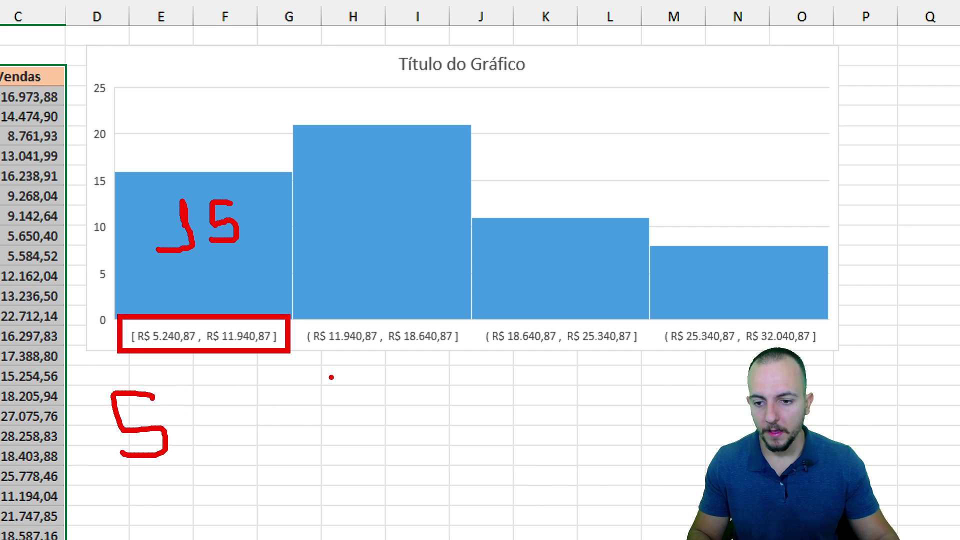
Step: Write 20 on the second histogram bar, temporarily box its sales range, and clear all the annotations
mouse_move(350, 193)
mouse_down()
mouse_move(358, 248)
mouse_move(383, 254)
mouse_up()
drag(396, 210, 426, 217)
drag(301, 322, 468, 353)
key(ctrl+z)
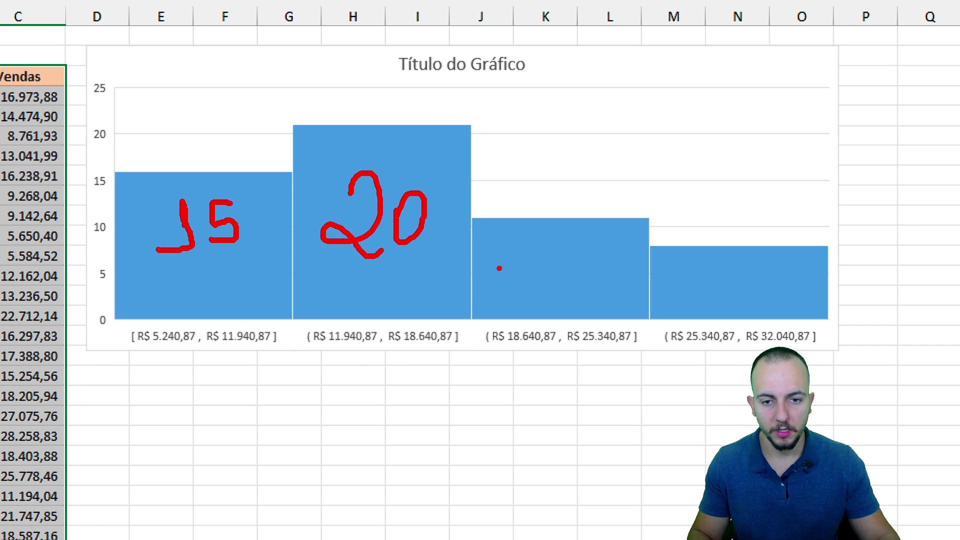
key(Escape)
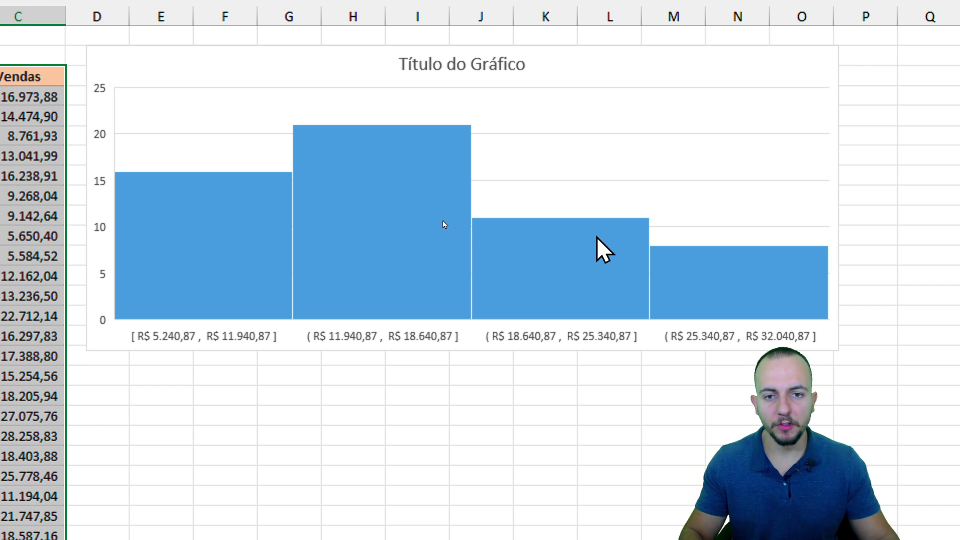
Step: Add data labels to the histogram bars in the Extremidade Externa position
click(645, 65)
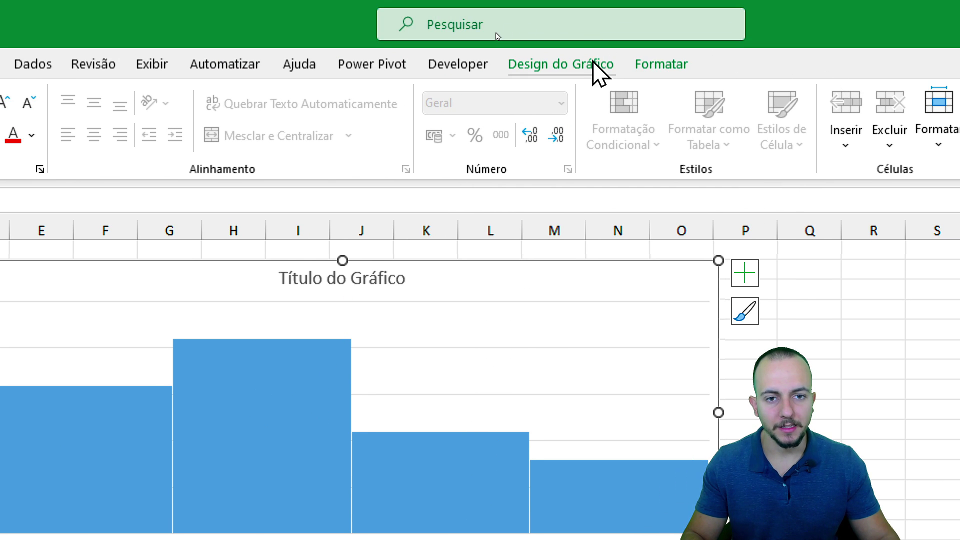
click(597, 48)
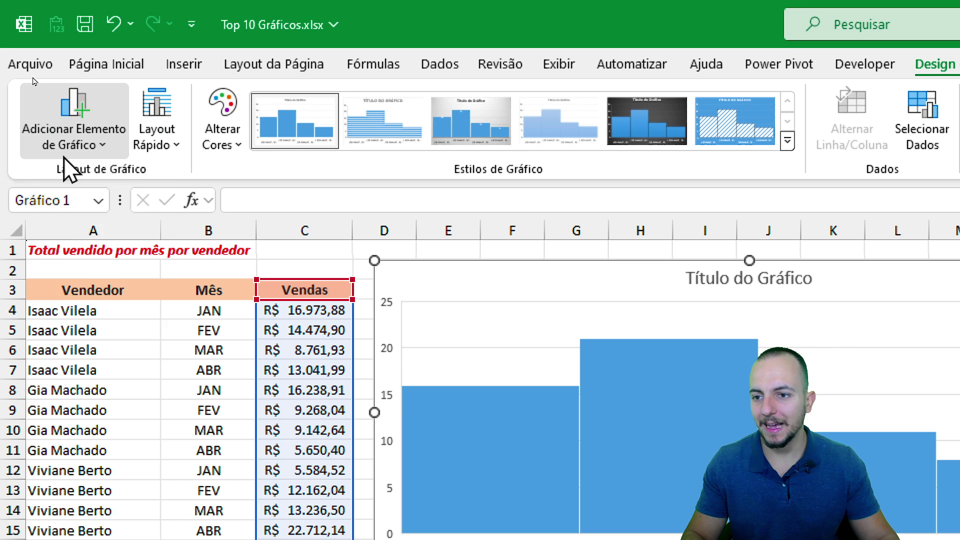
click(68, 148)
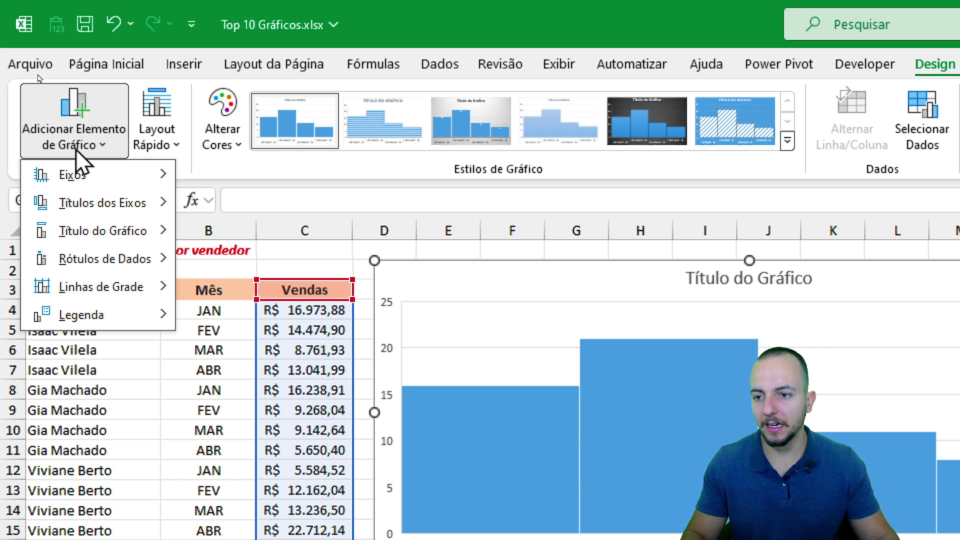
mouse_move(132, 257)
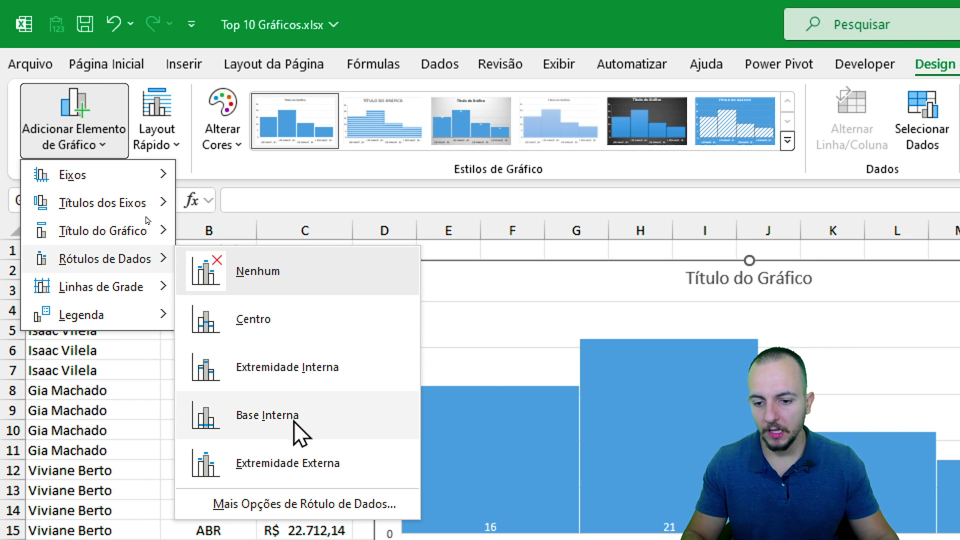
click(325, 465)
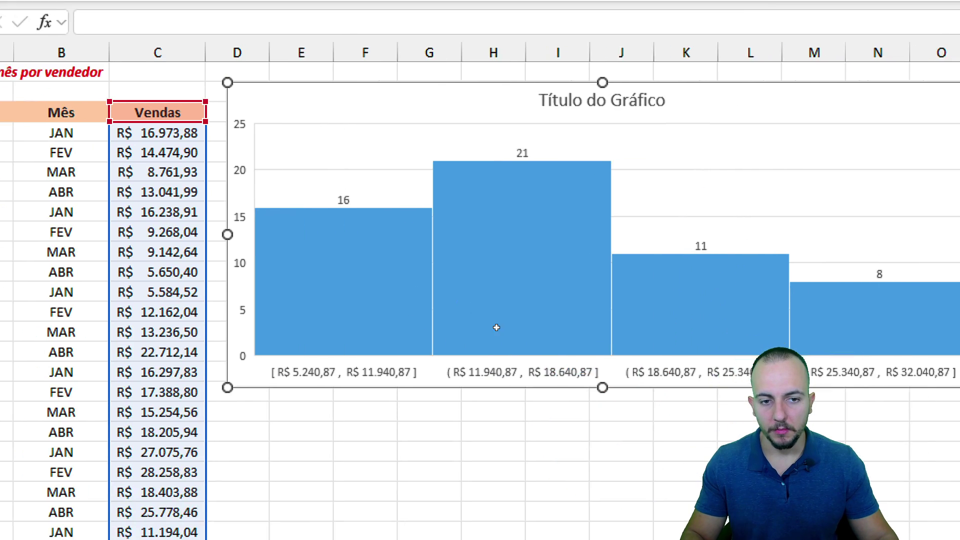
Step: Circle the data labels above the first two histogram bars and clear the temporary annotations
key(Escape)
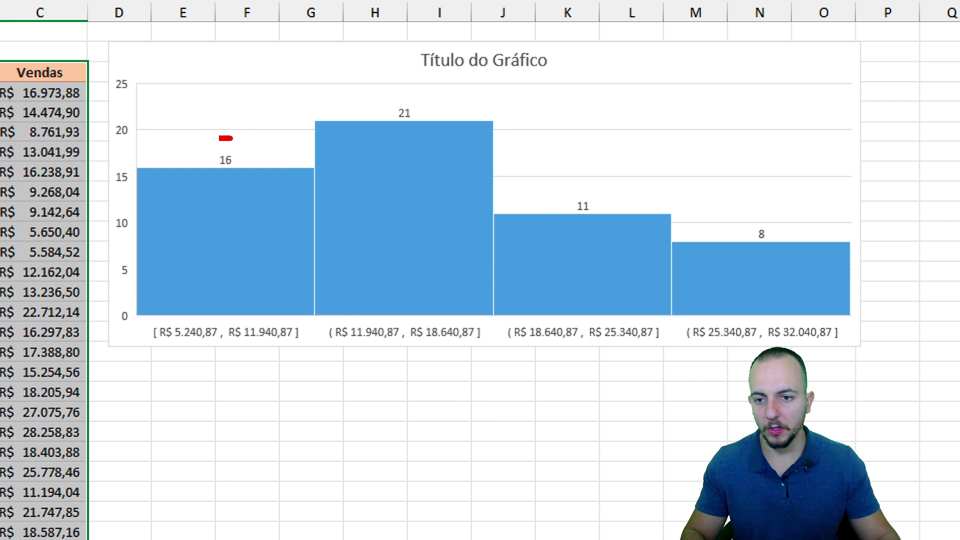
drag(226, 138, 228, 136)
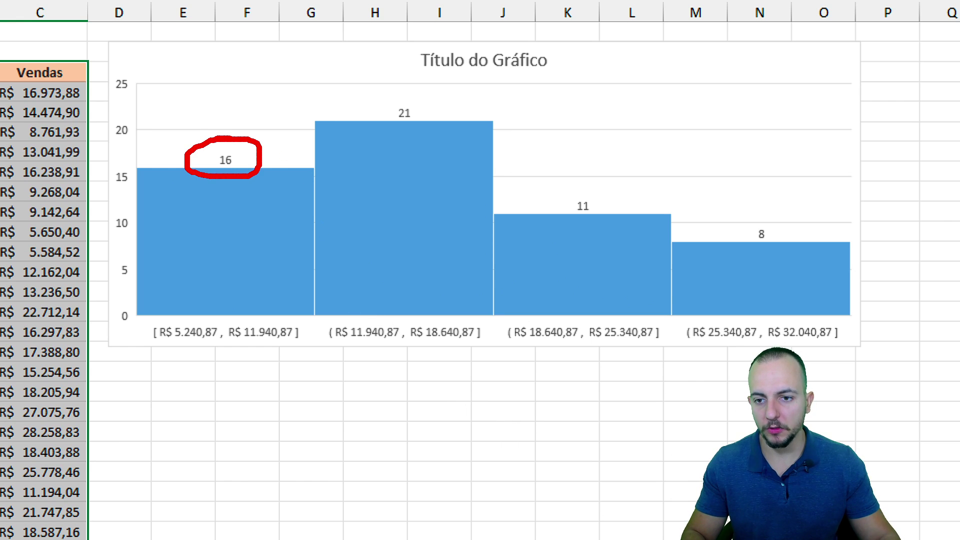
drag(382, 108, 365, 97)
key(Escape)
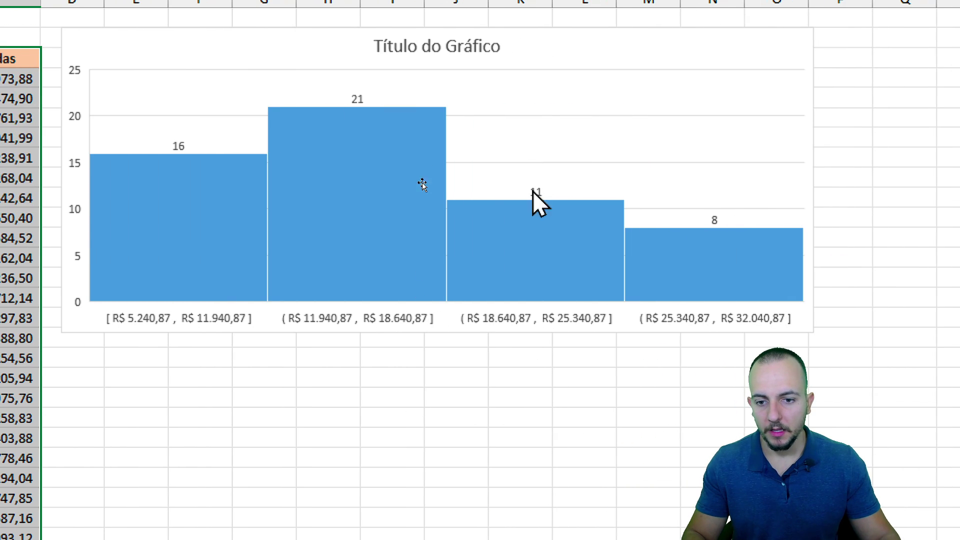
Step: Box the second bar's R$ 11.940,87 to R$ 18.640,87 range and write 12 and 18 beneath it
drag(270, 329, 445, 359)
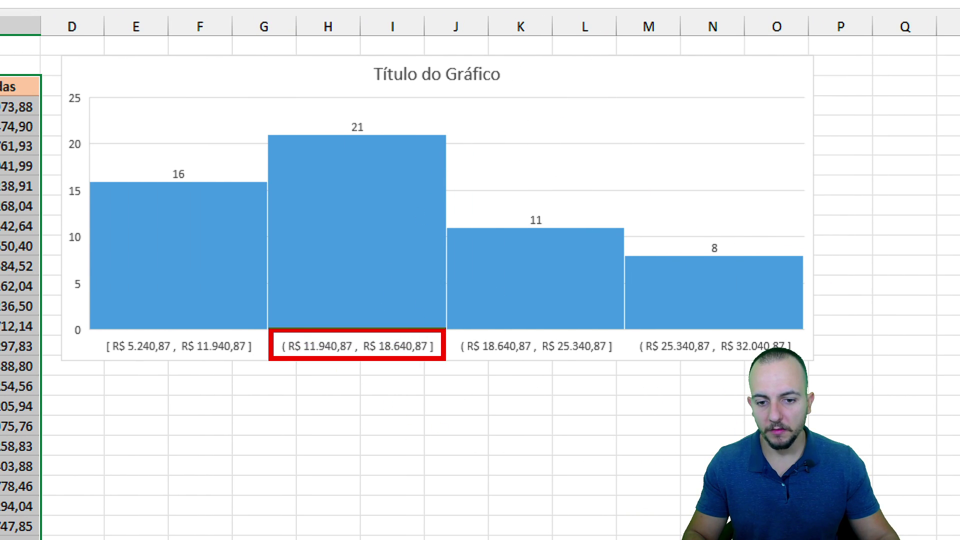
drag(302, 429, 247, 438)
mouse_move(325, 386)
mouse_down()
mouse_move(345, 380)
mouse_move(362, 427)
mouse_up()
drag(366, 466, 372, 475)
drag(365, 487, 368, 506)
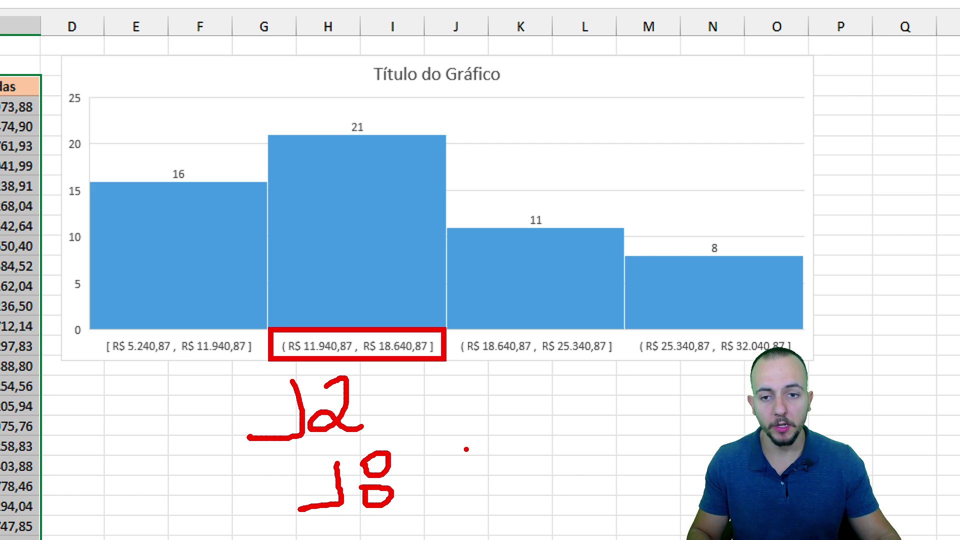
Step: Box the second bar's data label, draw an arrow from it down to its sales range, and clear the annotations
drag(337, 100, 375, 152)
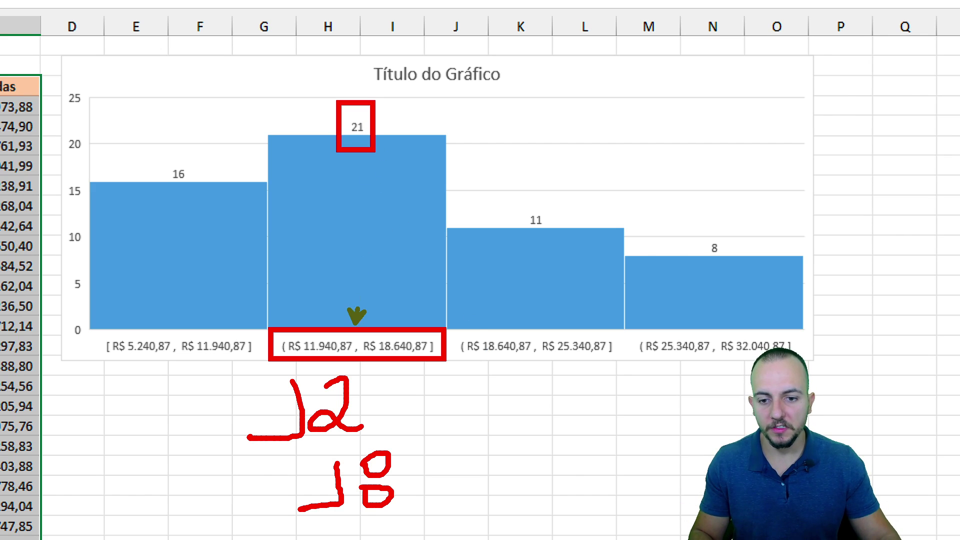
drag(356, 323, 355, 171)
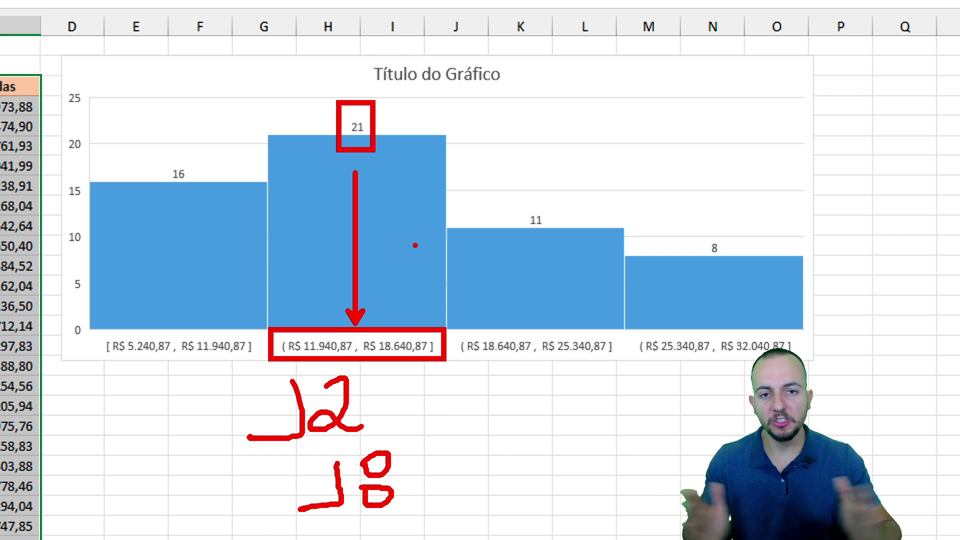
key(Escape)
Step: Format the histogram's horizontal axis to use Número de compartimentos with 6 bins
right_click(325, 350)
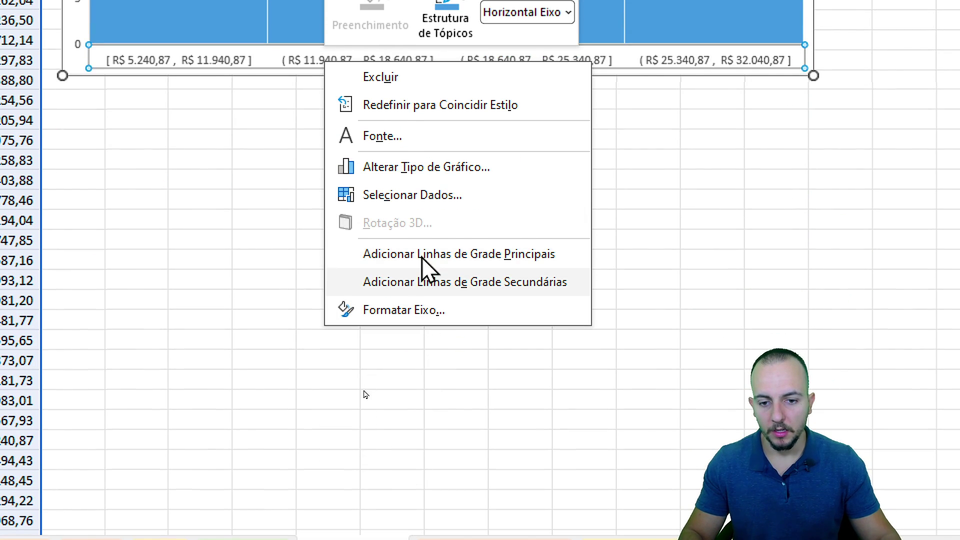
click(424, 500)
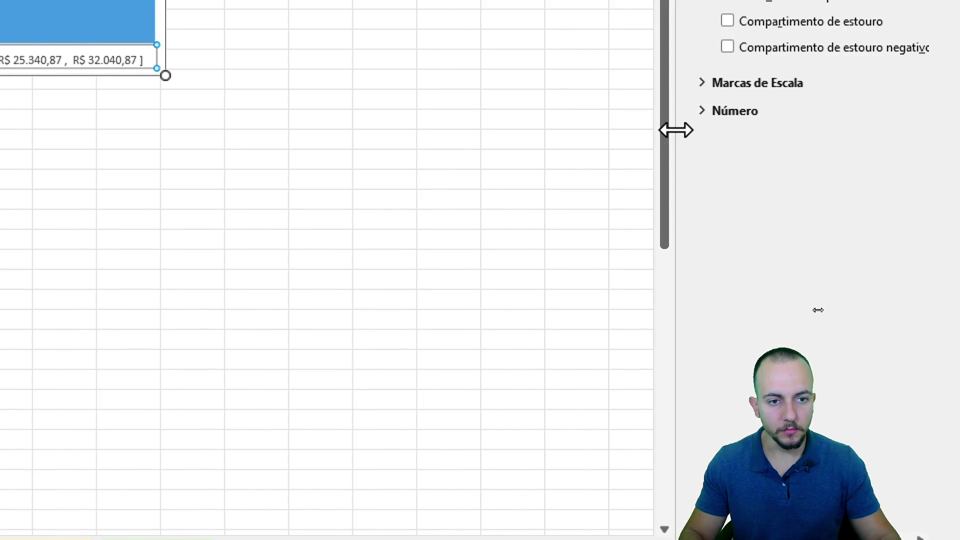
drag(675, 128, 415, 145)
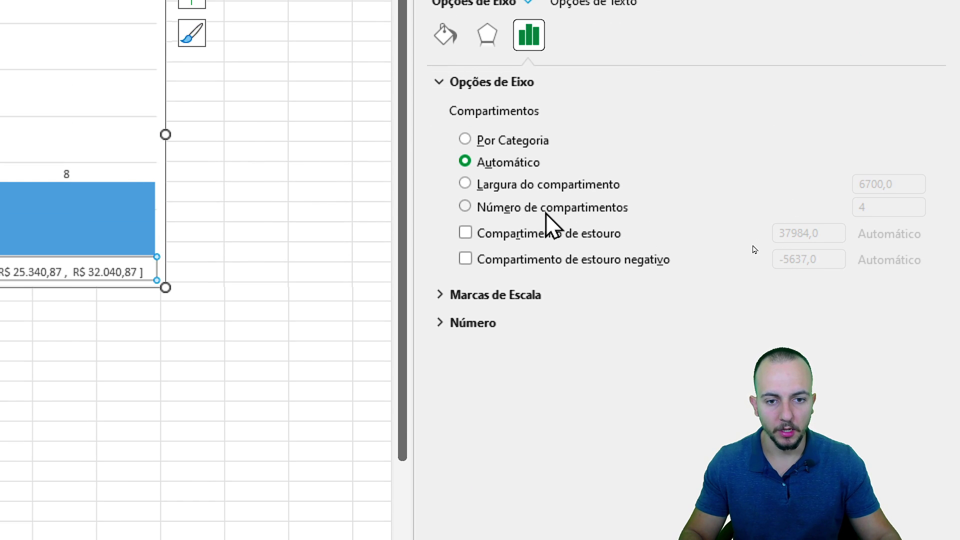
click(550, 207)
double_click(872, 207)
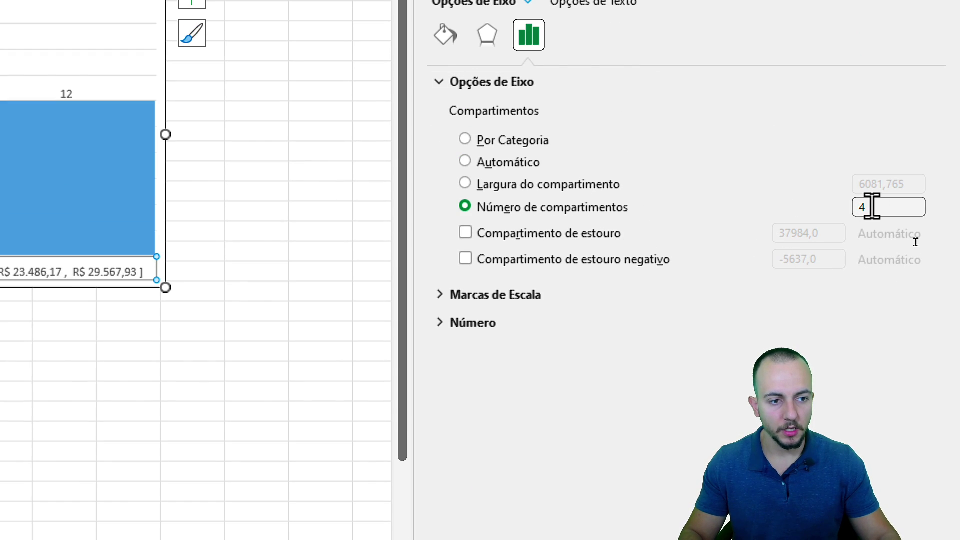
text(6)
key(Return)
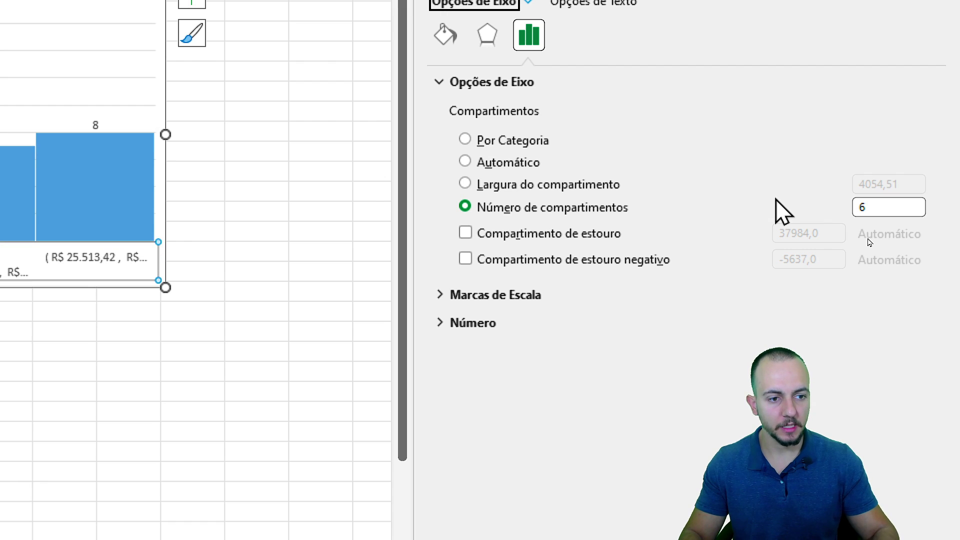
Step: Dismiss the axis formatting options and widen the histogram to column S so its range labels fit
click(940, 73)
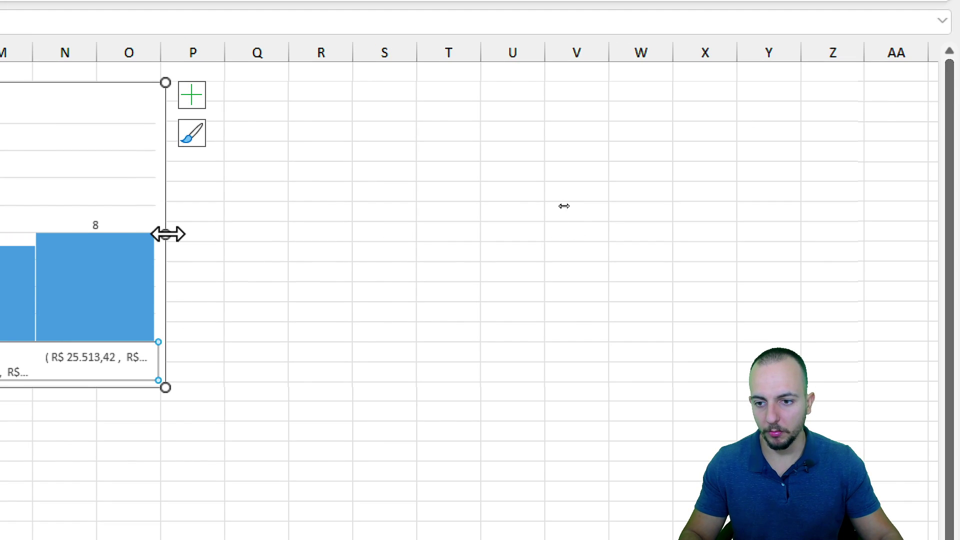
drag(166, 234, 388, 236)
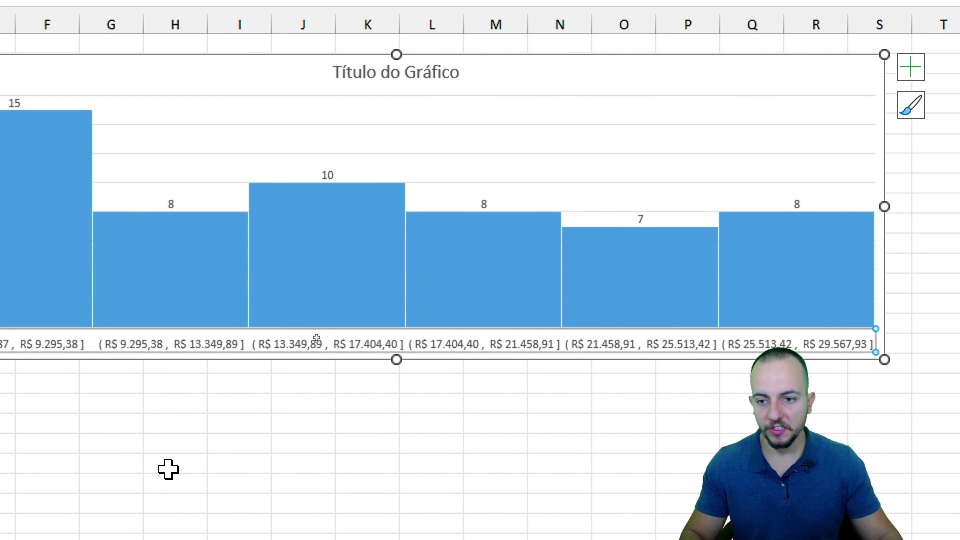
click(108, 483)
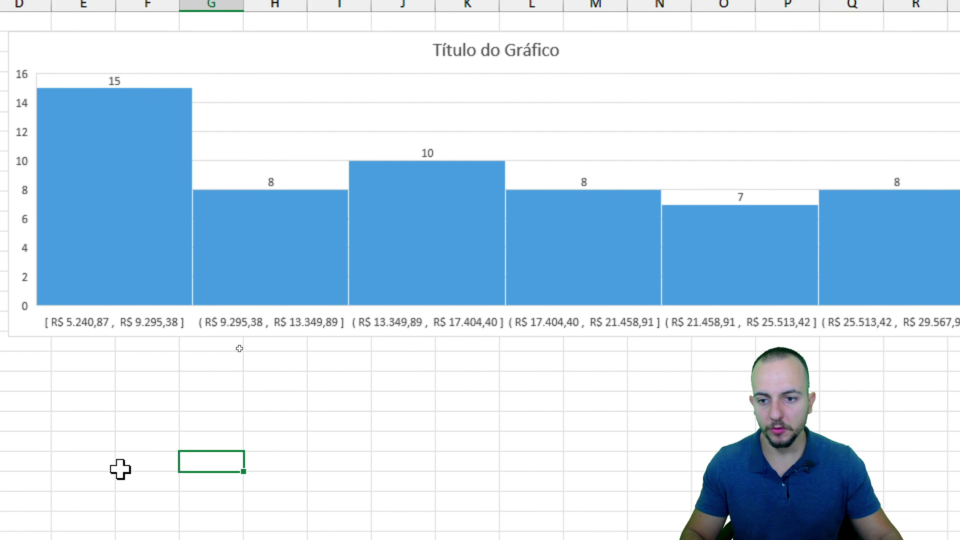
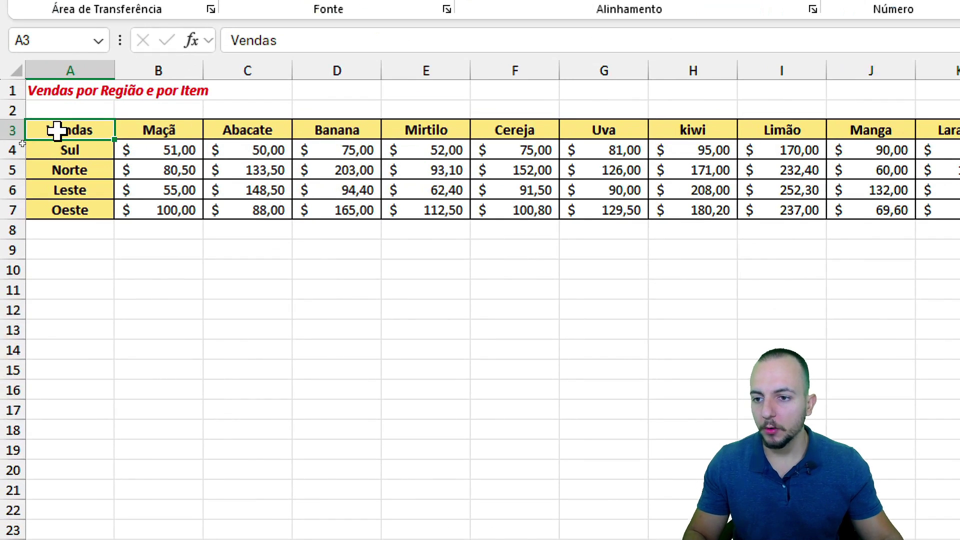
Step: Go through the region names and the fruit headers from Maçã to Cereja in the Vendas por Região e por Item table
click(51, 156)
click(94, 170)
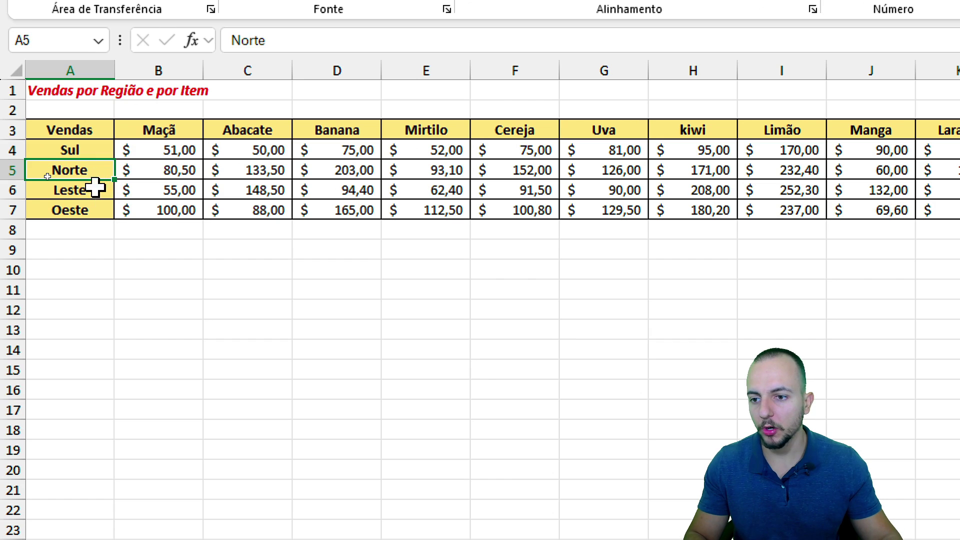
click(93, 190)
click(98, 210)
click(167, 126)
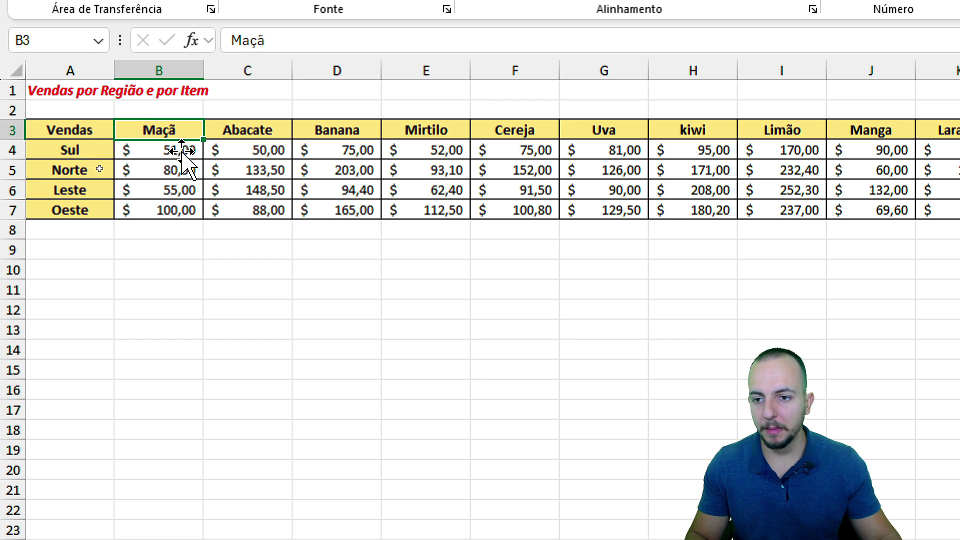
click(263, 125)
click(368, 130)
click(457, 130)
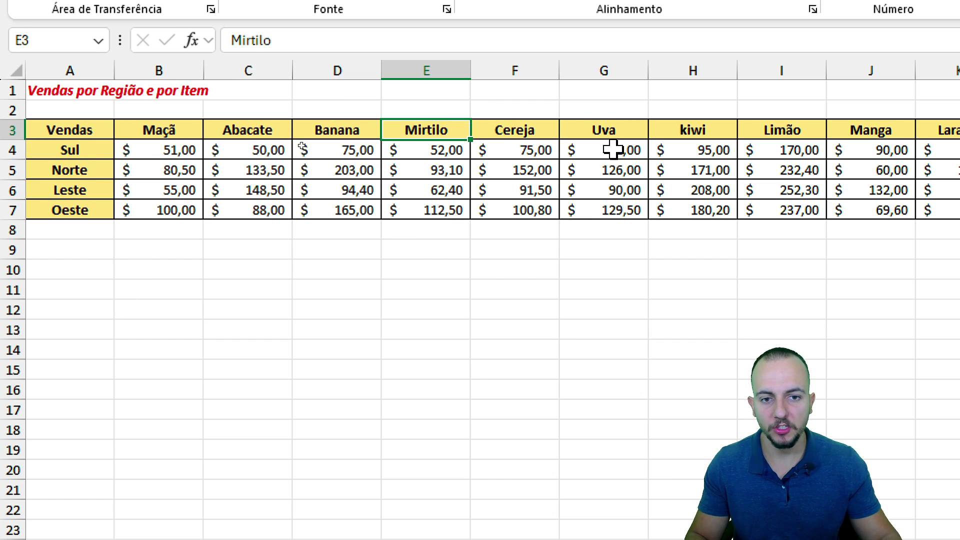
click(533, 129)
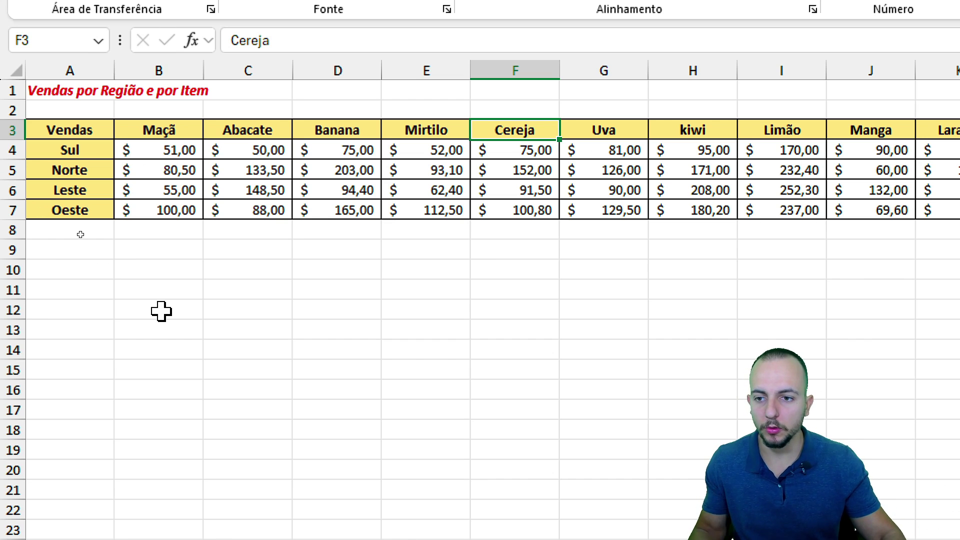
Step: Review the Maçã sales column against the Sul, Norte and Leste regions
click(189, 134)
drag(189, 134, 186, 210)
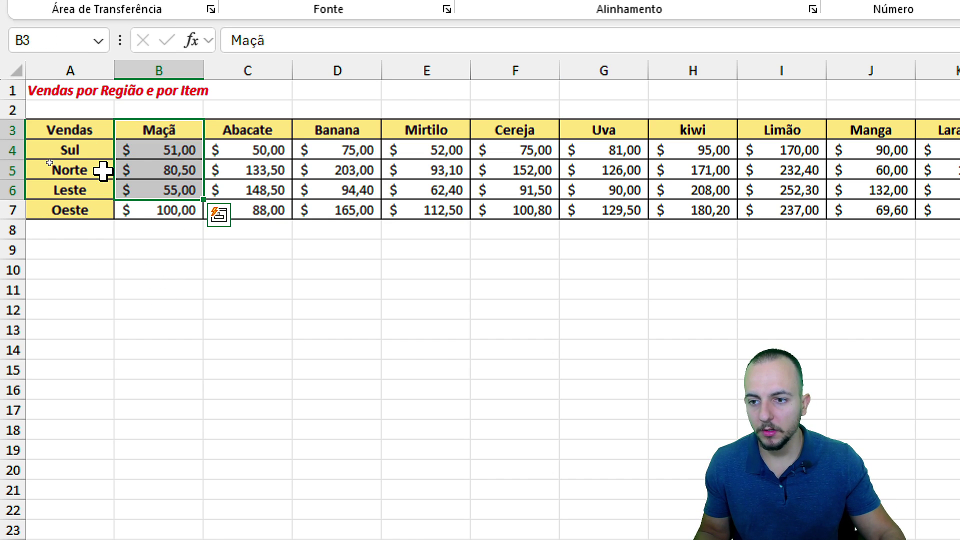
click(94, 150)
click(95, 172)
click(103, 186)
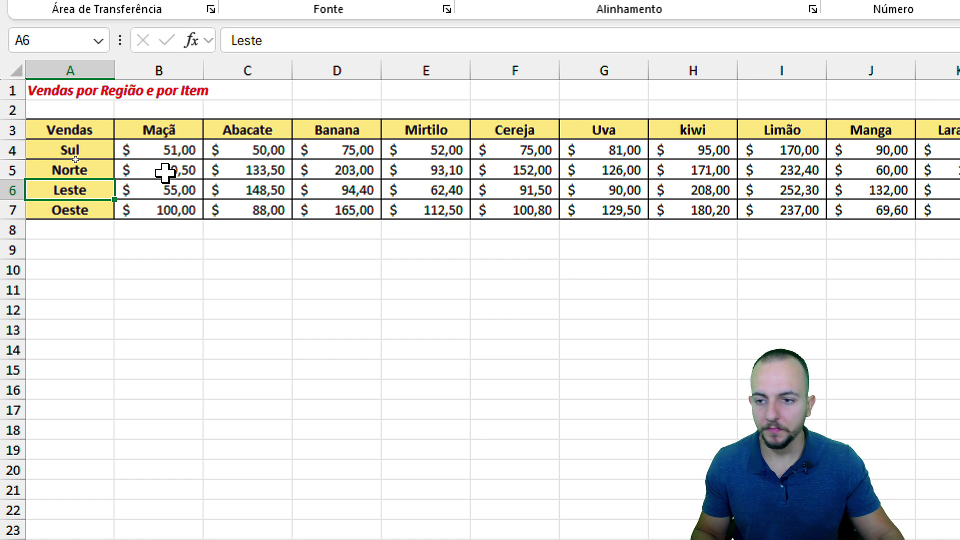
Step: Insert a clustered column chart of Maçã sales by region from A3:B7, shrink it and place it well below the table near row 26
drag(82, 133, 131, 209)
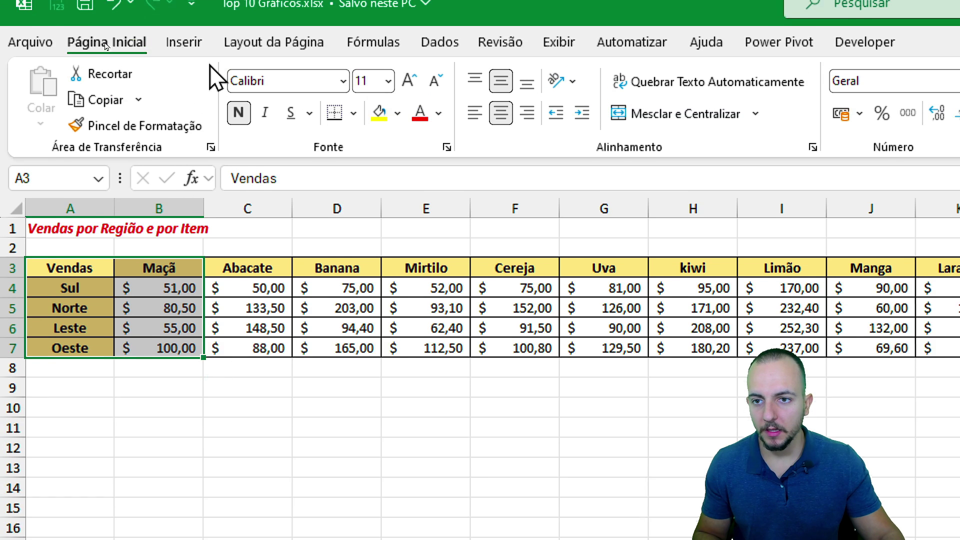
click(185, 41)
click(703, 93)
click(710, 152)
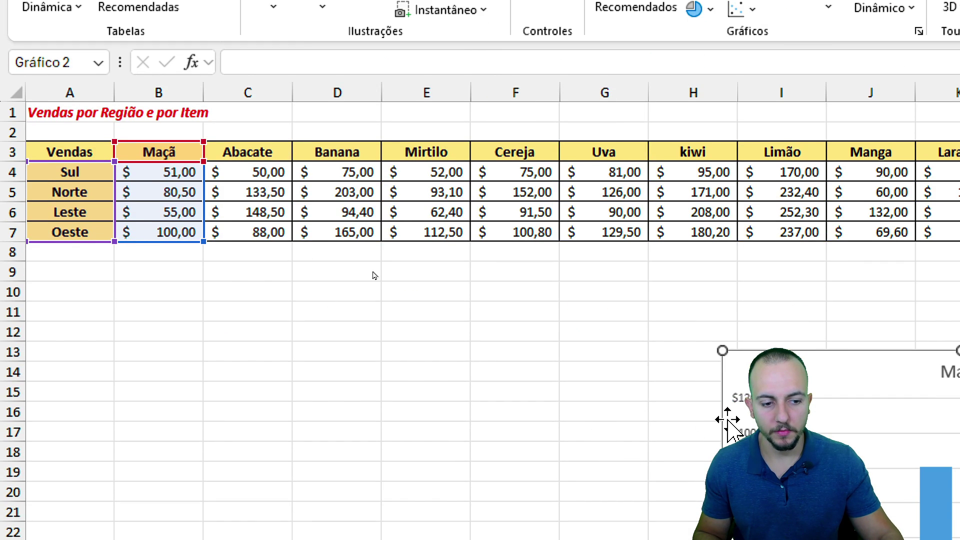
drag(776, 349, 138, 285)
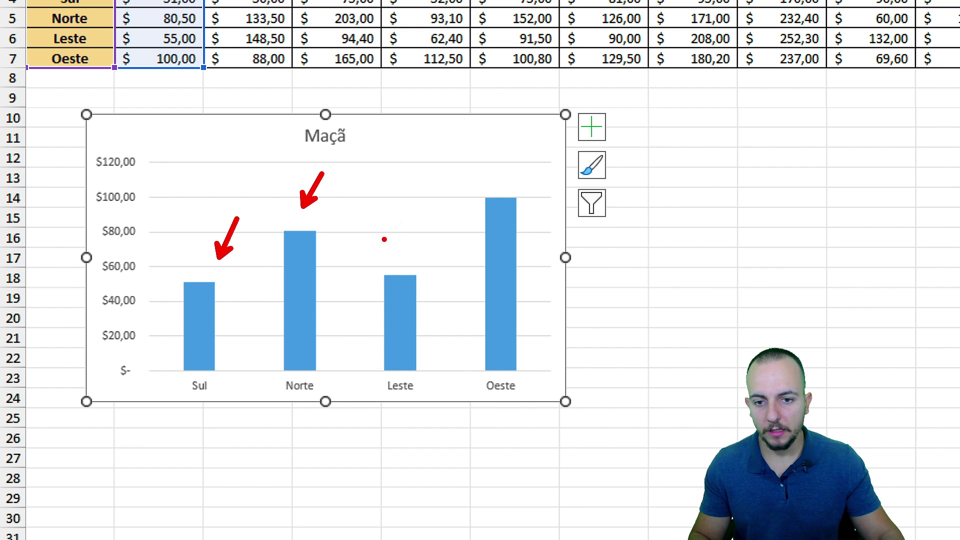
drag(563, 120, 375, 186)
drag(275, 208, 250, 444)
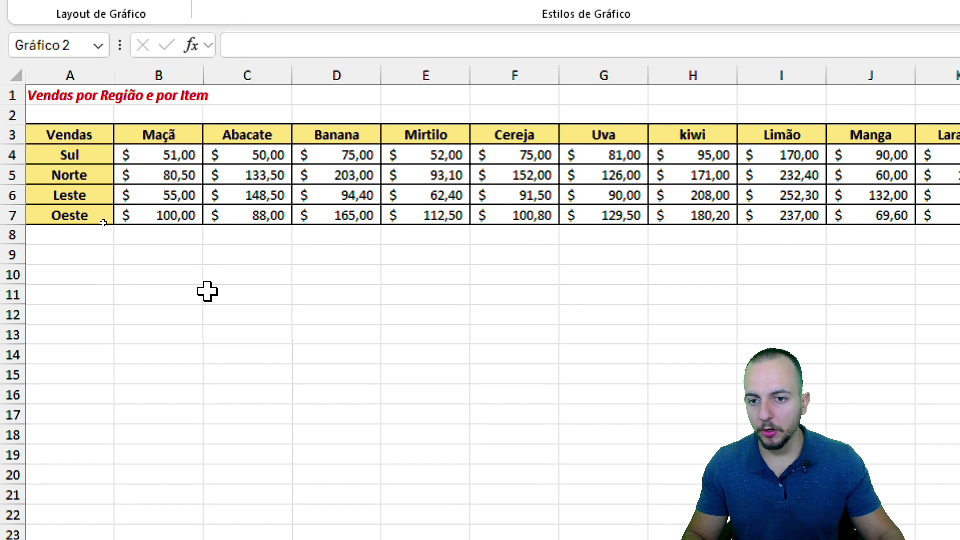
Step: Insert a clustered column chart of Abacate sales by region from A3:A7 and C3:C7, and place it beneath the table
click(209, 137)
drag(90, 138, 90, 215)
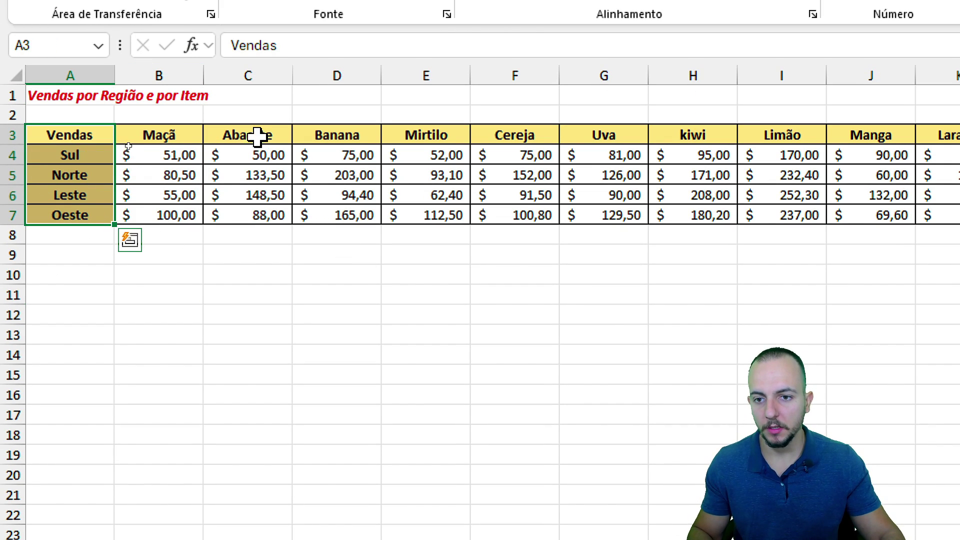
drag(255, 135, 256, 216)
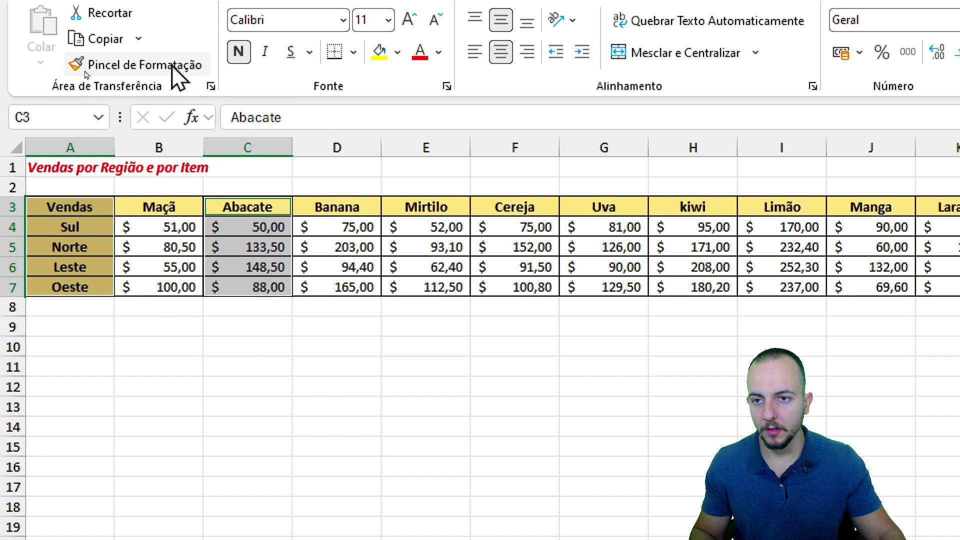
click(170, 64)
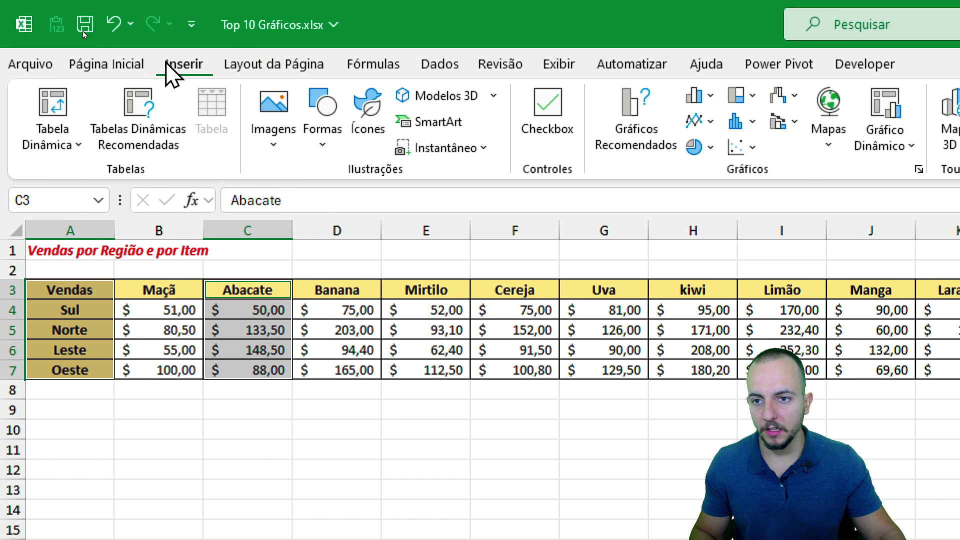
click(695, 95)
click(707, 161)
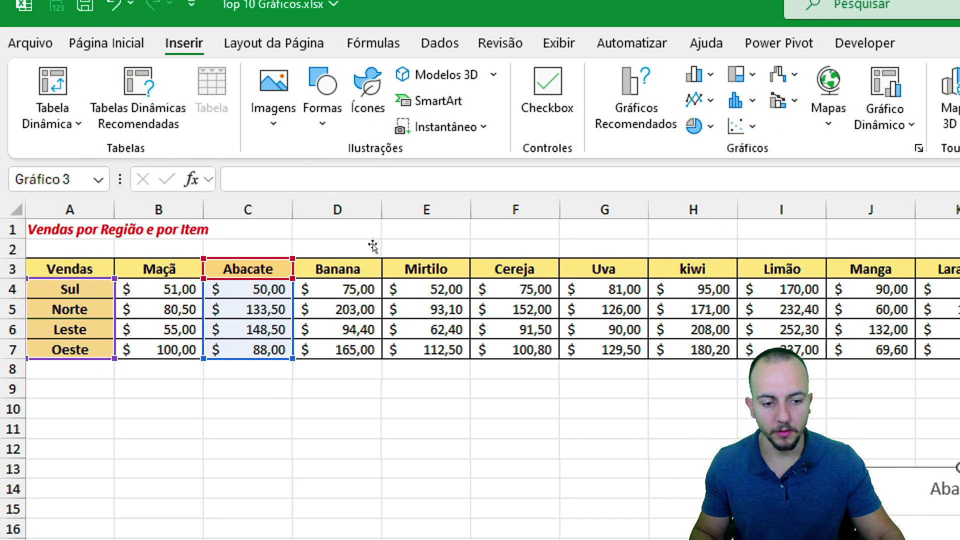
drag(749, 488, 157, 418)
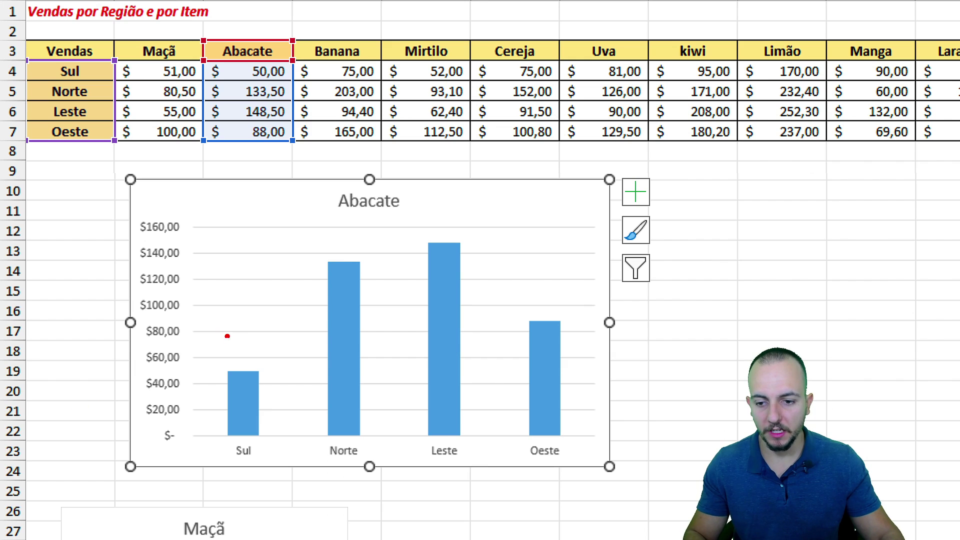
Step: Draw arrows pointing at the Sul, Norte, Leste and Oeste bars of the Abacate chart and clear them
drag(234, 353, 264, 291)
drag(349, 249, 390, 202)
drag(444, 221, 474, 190)
drag(549, 289, 579, 254)
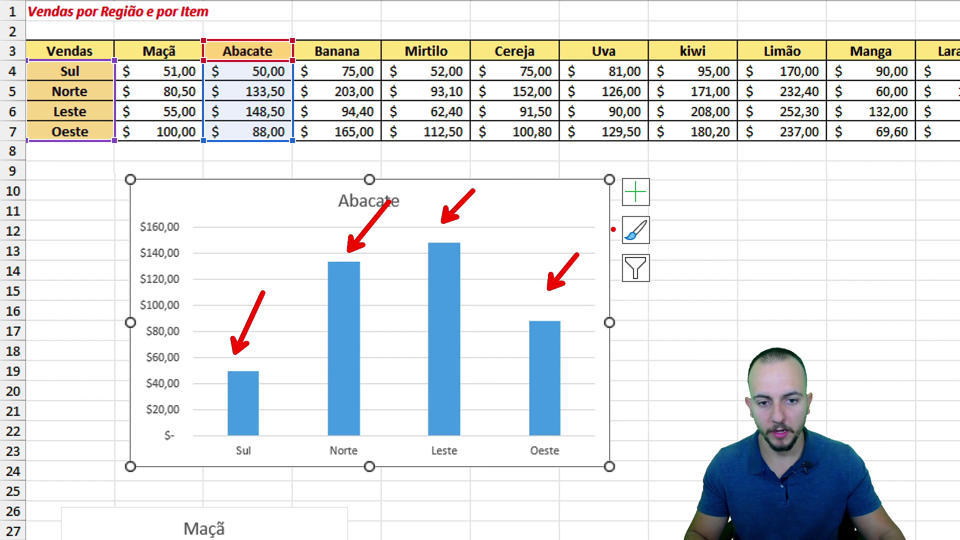
key(Escape)
Step: Shrink the Abacate chart and place it beside the Maçã chart
mouse_move(452, 184)
mouse_down()
mouse_move(698, 468)
mouse_move(684, 425)
mouse_move(685, 436)
mouse_up()
drag(842, 204, 651, 260)
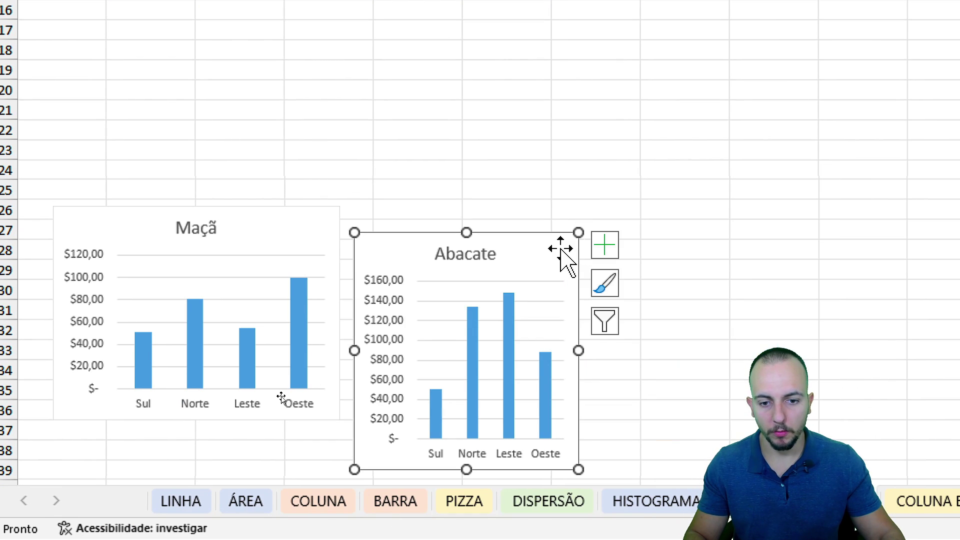
drag(577, 269, 578, 221)
key(Escape)
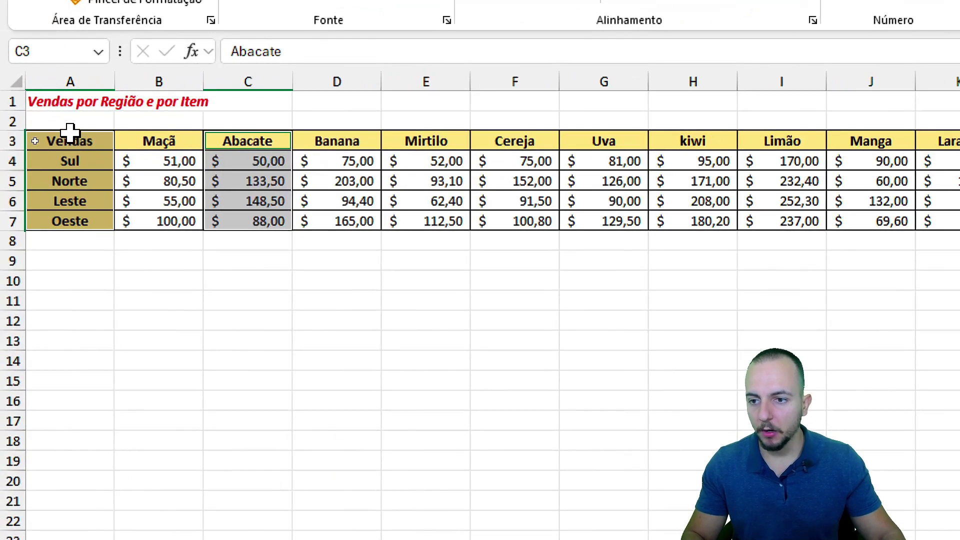
Step: Insert another clustered column chart of Maçã sales by region from A3:B7, place it just beneath the table and widen it to column J
drag(38, 145, 490, 179)
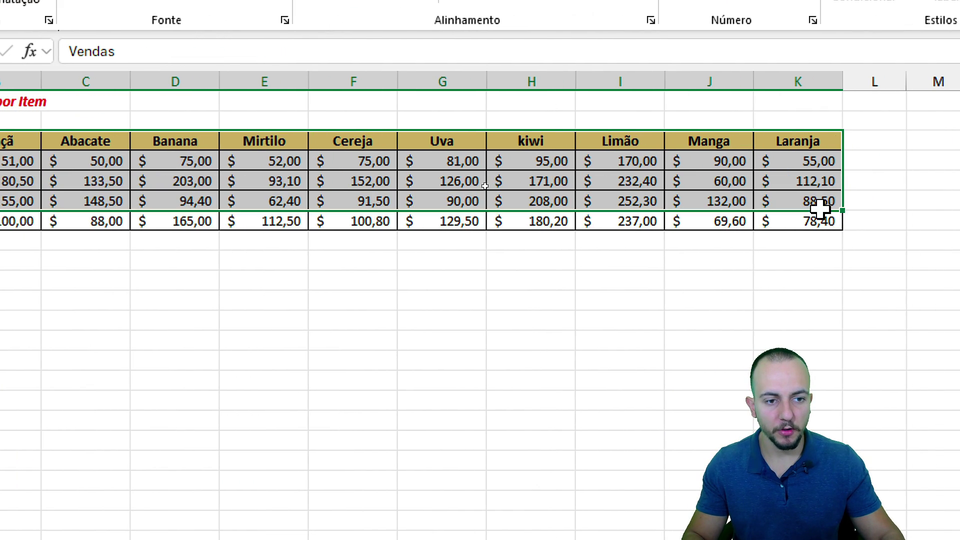
drag(820, 209, 810, 223)
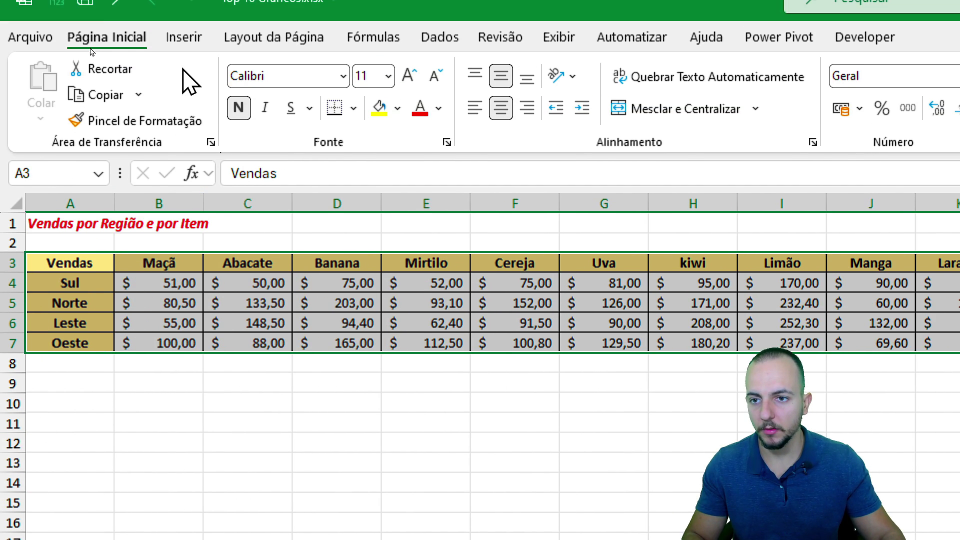
drag(93, 265, 150, 343)
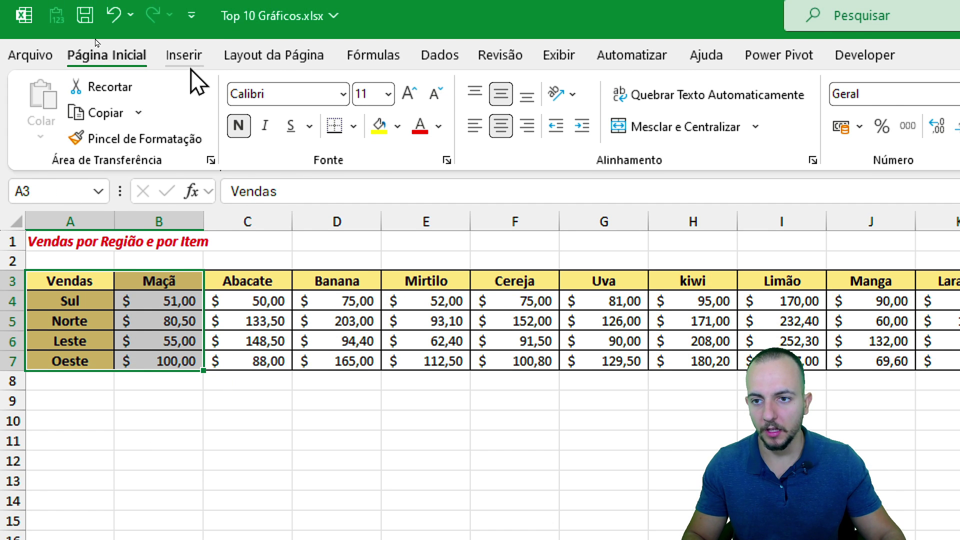
click(184, 37)
click(698, 69)
click(705, 136)
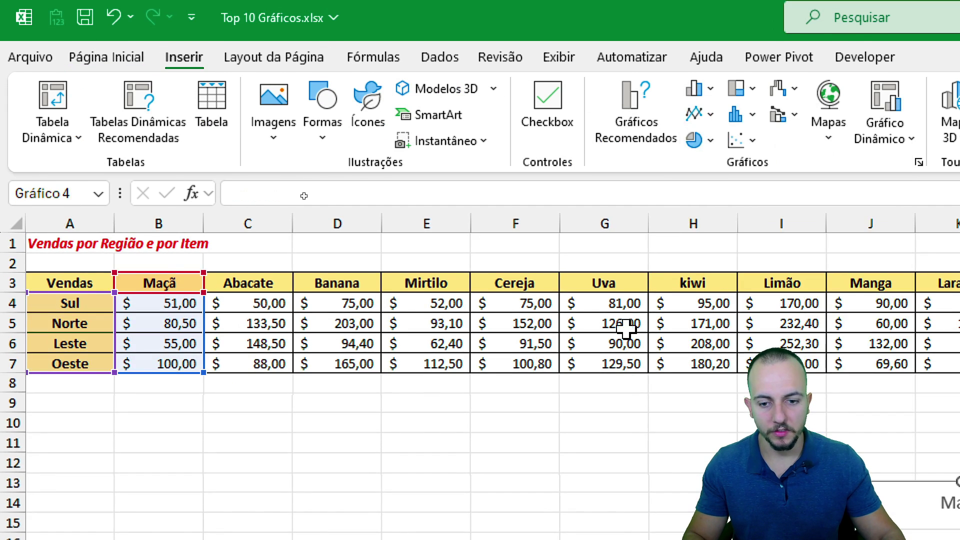
drag(771, 532, 127, 401)
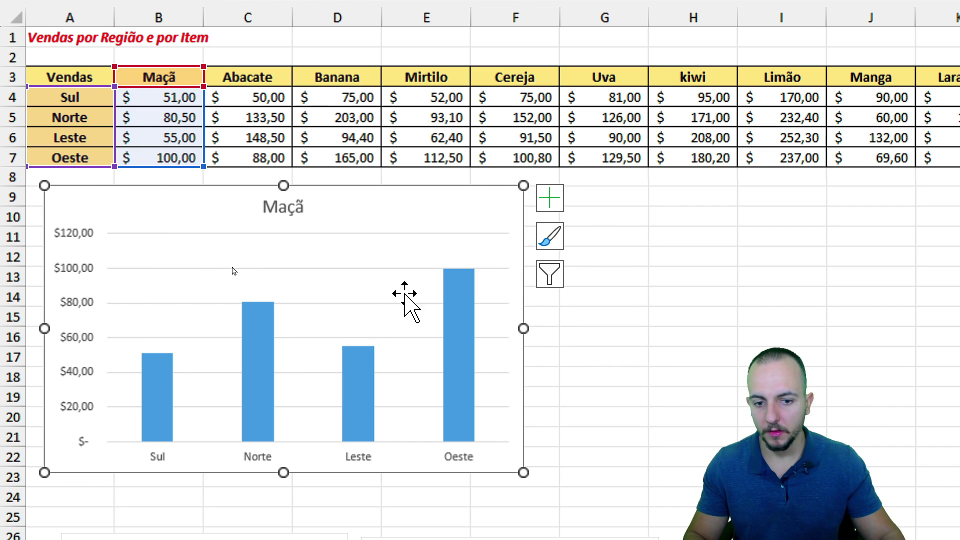
drag(523, 329, 902, 328)
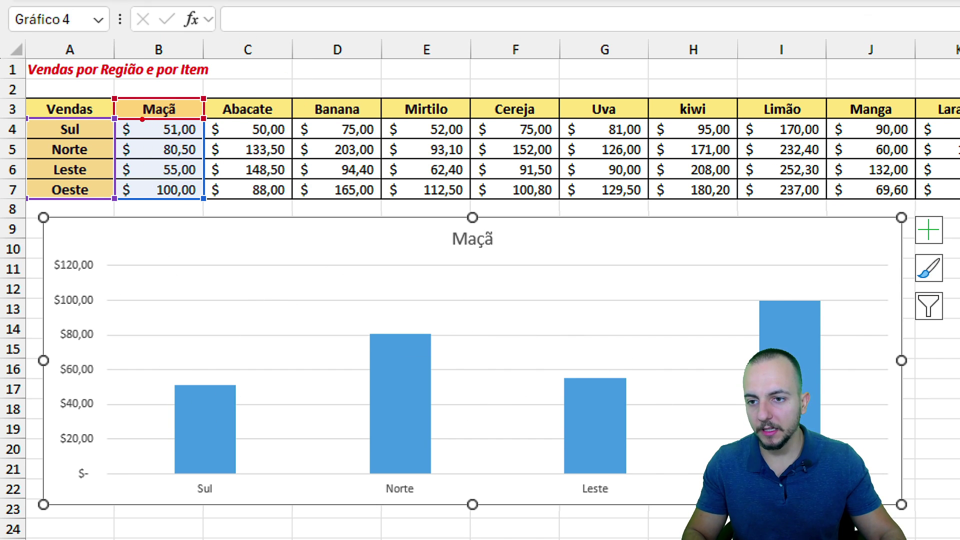
Step: Mark the Maçã column of the table with a box and arrows
drag(184, 213, 185, 265)
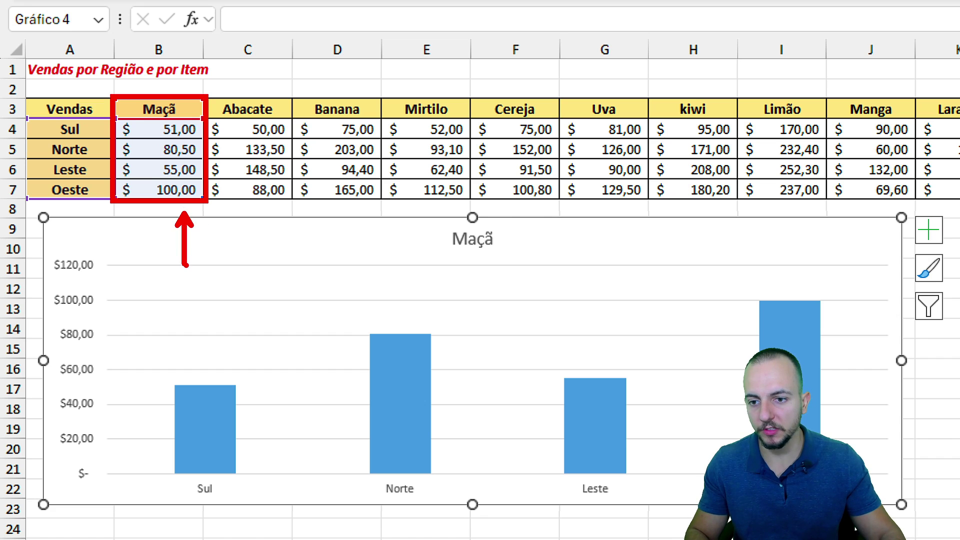
drag(376, 89, 227, 89)
drag(363, 134, 223, 134)
drag(345, 169, 239, 169)
Step: Extend the wide Maçã chart's data range to cover every fruit through Laranja, B3:K7
mouse_move(324, 211)
mouse_down()
mouse_move(239, 211)
mouse_move(243, 198)
mouse_move(843, 190)
mouse_up()
key(Escape)
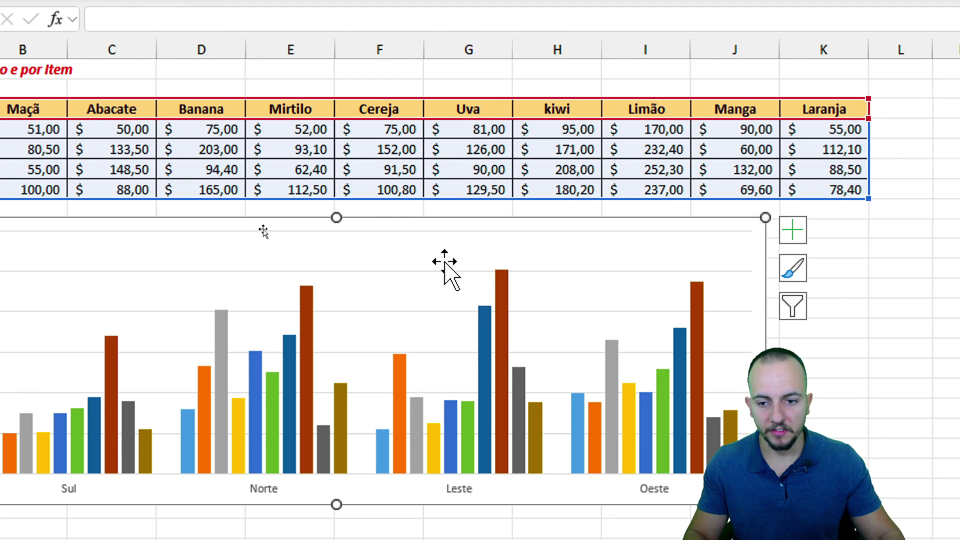
scroll(58, 372, left, 2)
key(Escape)
scroll(66, 470, down, 2)
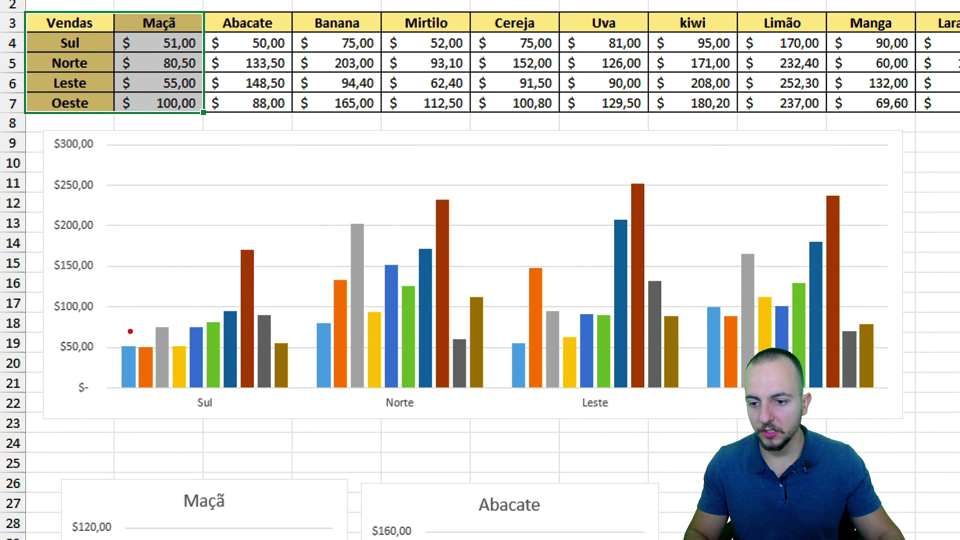
Step: Draw arrows pointing at the fruit bars of the Sul group and clear them
mouse_move(132, 332)
mouse_down()
mouse_move(133, 291)
mouse_move(140, 337)
mouse_up()
drag(162, 297, 160, 320)
drag(192, 310, 177, 329)
mouse_move(200, 292)
mouse_down()
mouse_move(194, 316)
mouse_move(212, 316)
mouse_up()
drag(230, 273, 228, 294)
key(Escape)
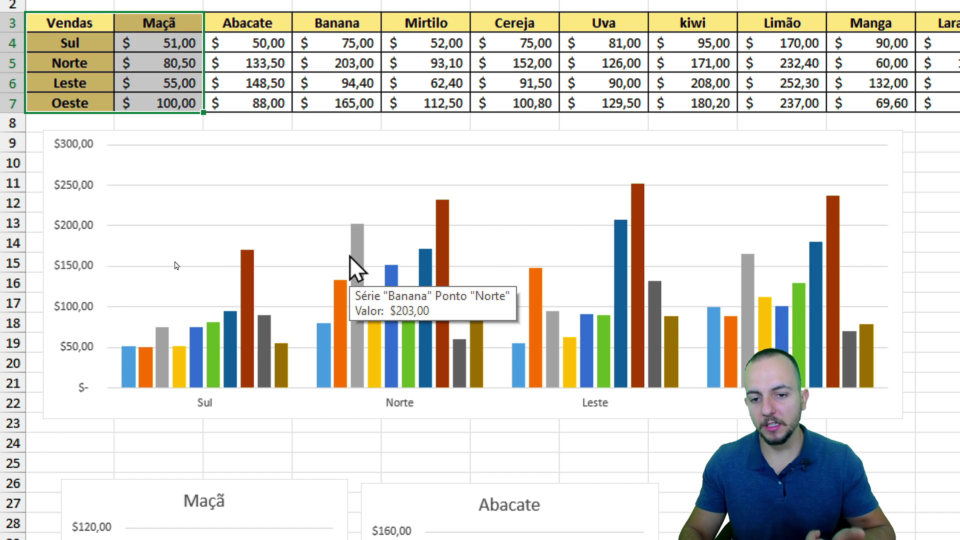
Step: Switch the chart's rows and columns back and forth, ending with the fruits as axis categories and the regions as series
click(392, 392)
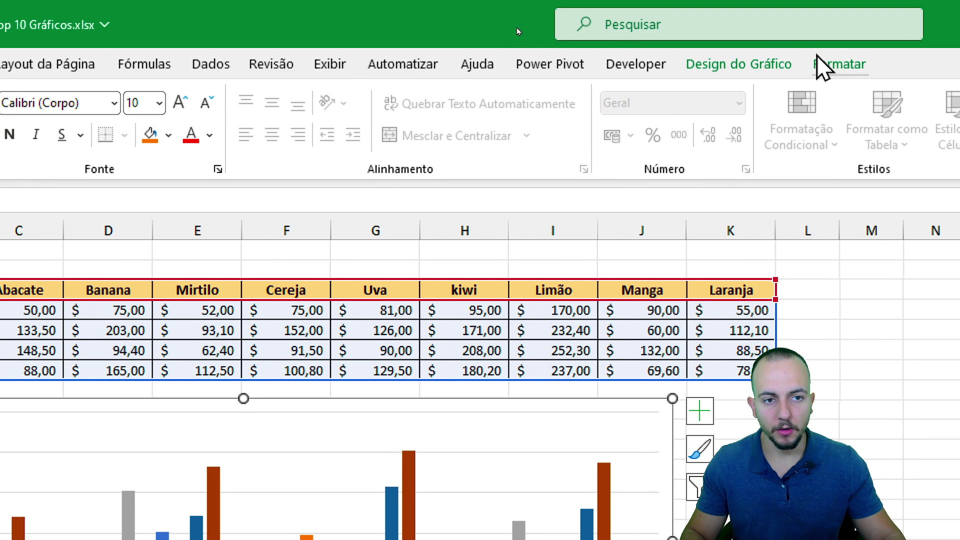
click(776, 62)
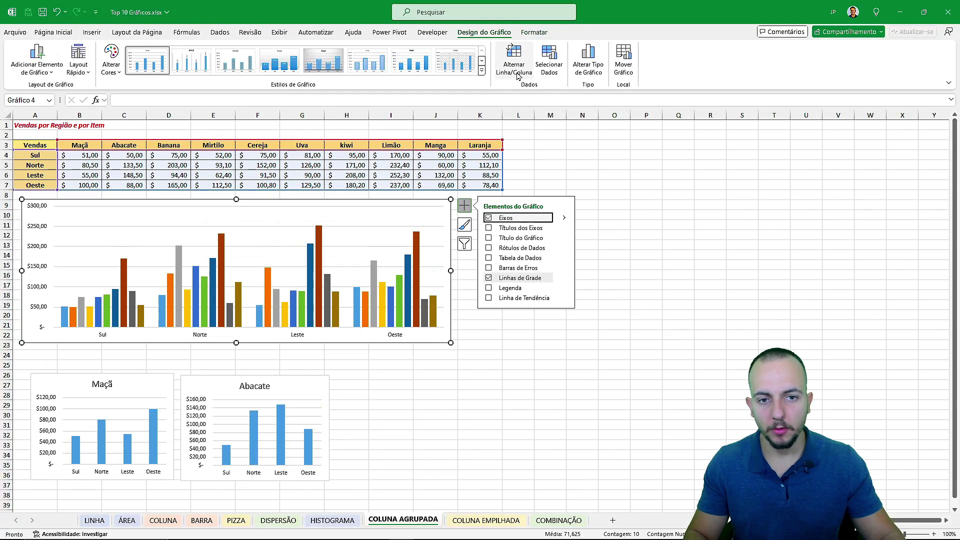
click(470, 145)
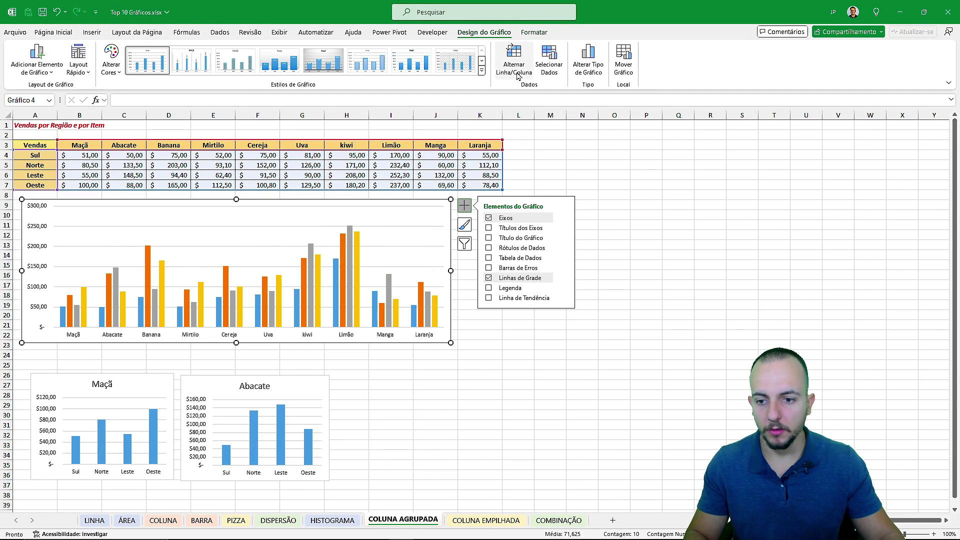
click(470, 145)
click(518, 75)
click(517, 75)
click(518, 75)
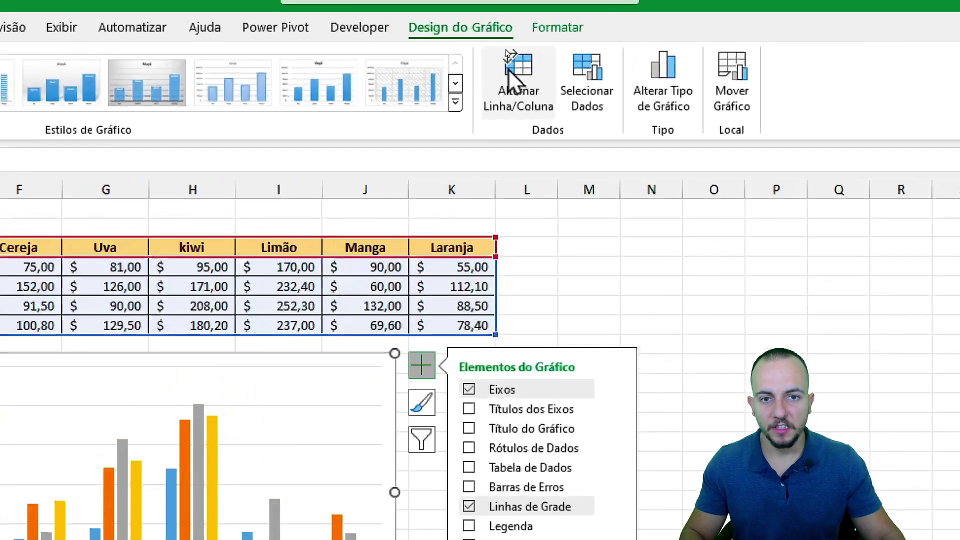
Step: Add a legend to the all-fruits chart with the Direita placement and deselect the chart
click(495, 33)
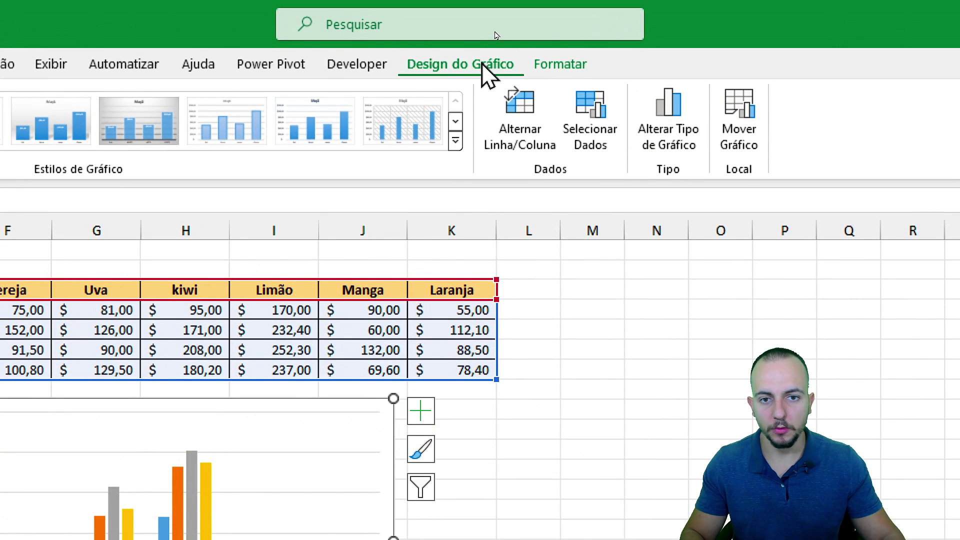
click(90, 143)
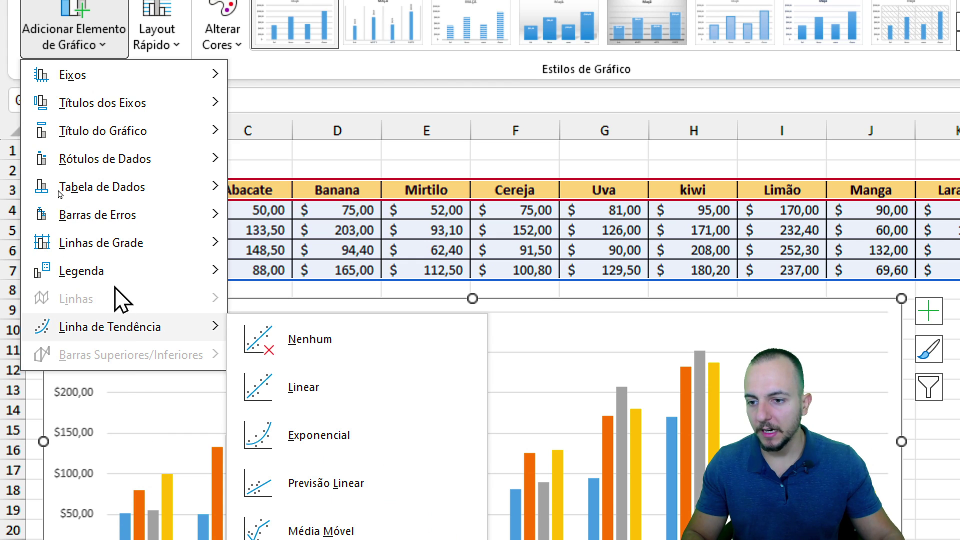
mouse_move(100, 370)
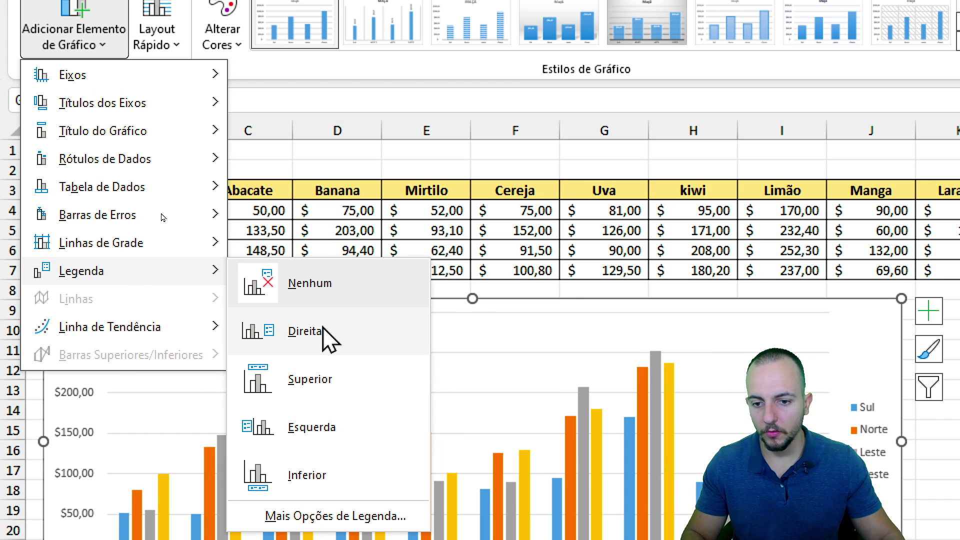
click(324, 331)
click(957, 538)
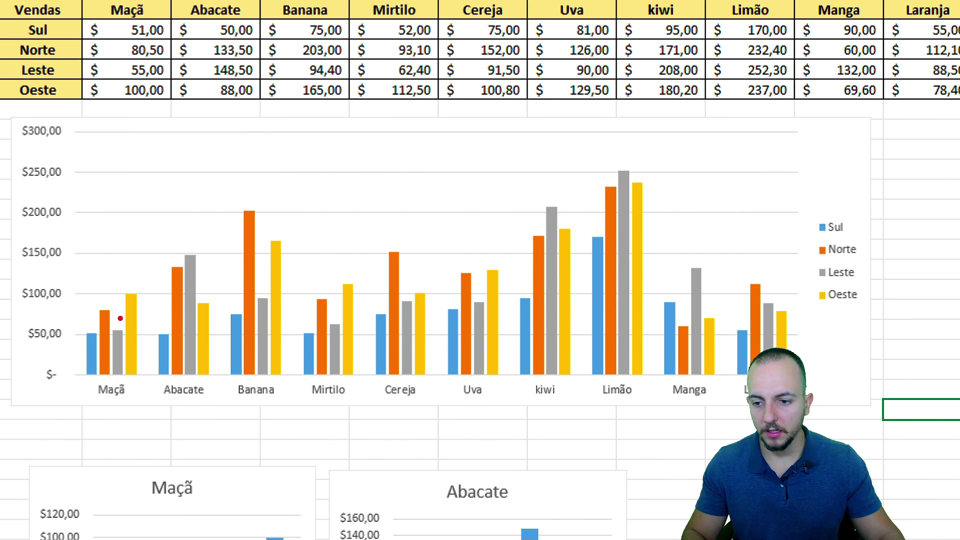
Step: Draw arrows at the four Maçã bars and a box around the legend, and undo these marks
drag(67, 275, 68, 331)
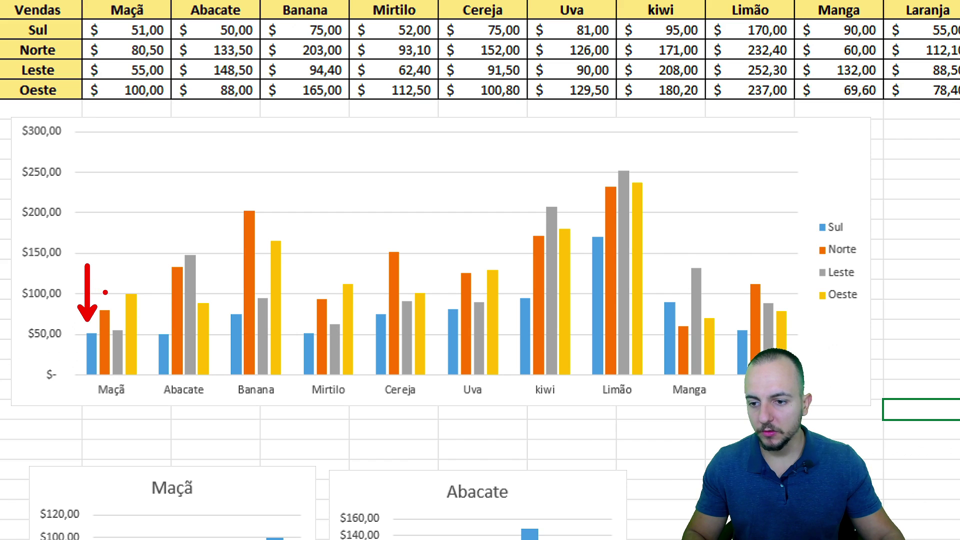
mouse_move(111, 256)
mouse_down()
mouse_move(105, 294)
mouse_move(119, 315)
mouse_up()
drag(135, 244, 135, 276)
mouse_move(805, 228)
mouse_down()
mouse_move(820, 206)
mouse_move(807, 225)
mouse_up()
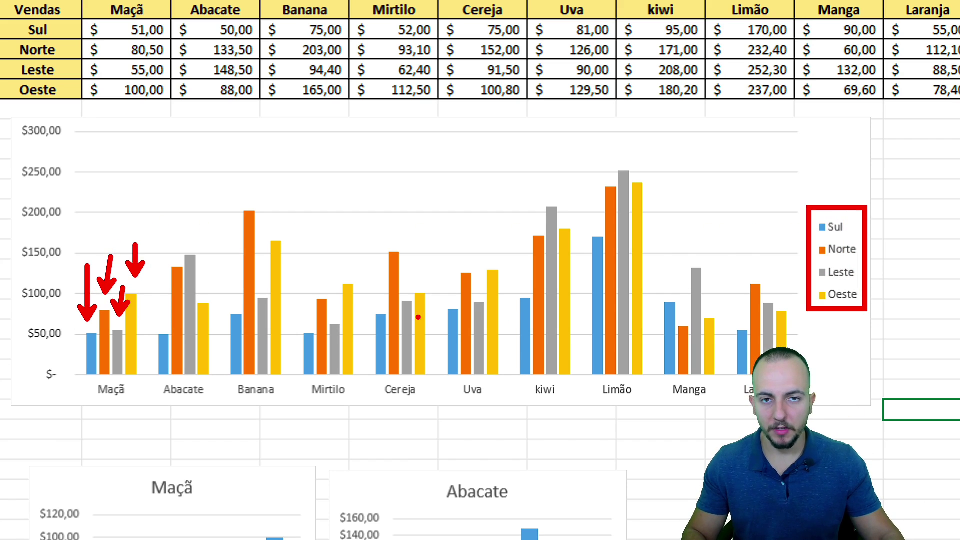
key(ctrl+z)
key(ctrl+z)
key(ctrl+z)
key(ctrl+z)
key(ctrl+z)
Step: Draw boxes around the Maçã, Abacate, Banana and Mirtilo bar groups and clear them
mouse_move(72, 280)
mouse_down()
mouse_move(145, 402)
mouse_move(161, 395)
mouse_move(222, 269)
mouse_move(217, 242)
mouse_up()
mouse_move(230, 192)
mouse_down()
mouse_move(289, 399)
mouse_move(313, 399)
mouse_move(368, 259)
mouse_up()
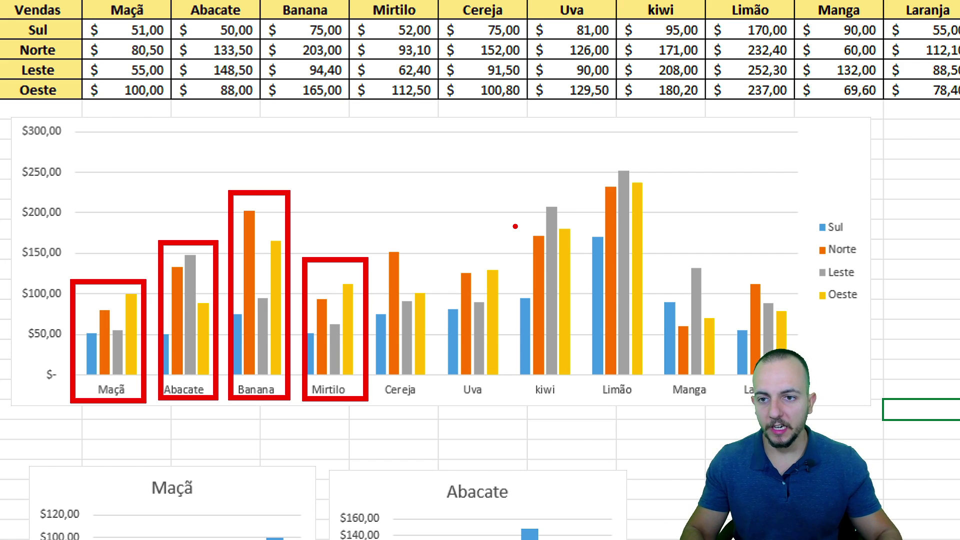
key(Escape)
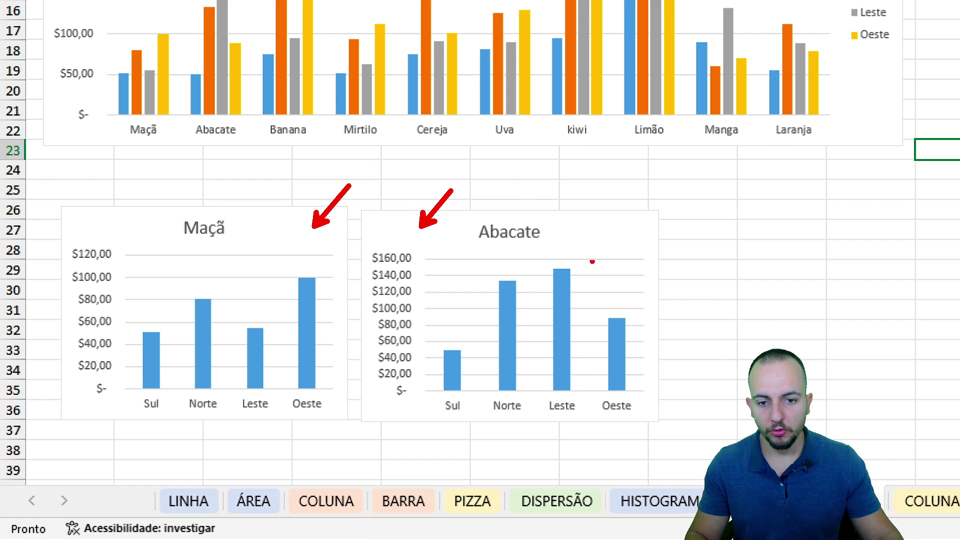
Step: Draw arrows at the separate Maçã and Abacate charts and in the all-fruits chart, and clear them
mouse_move(584, 234)
mouse_down()
mouse_move(174, 259)
mouse_move(545, 219)
mouse_up()
drag(511, 114, 585, 215)
drag(607, 112, 681, 207)
key(Escape)
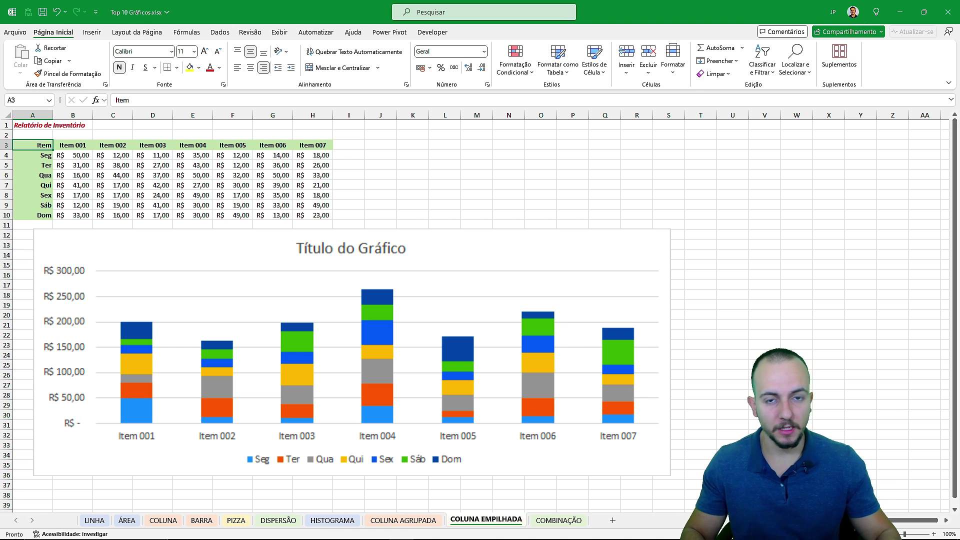
Step: Undo the stacked column chart on the COLUNA EMPILHADA sheet and select the item columns one after another
key(ctrl+z)
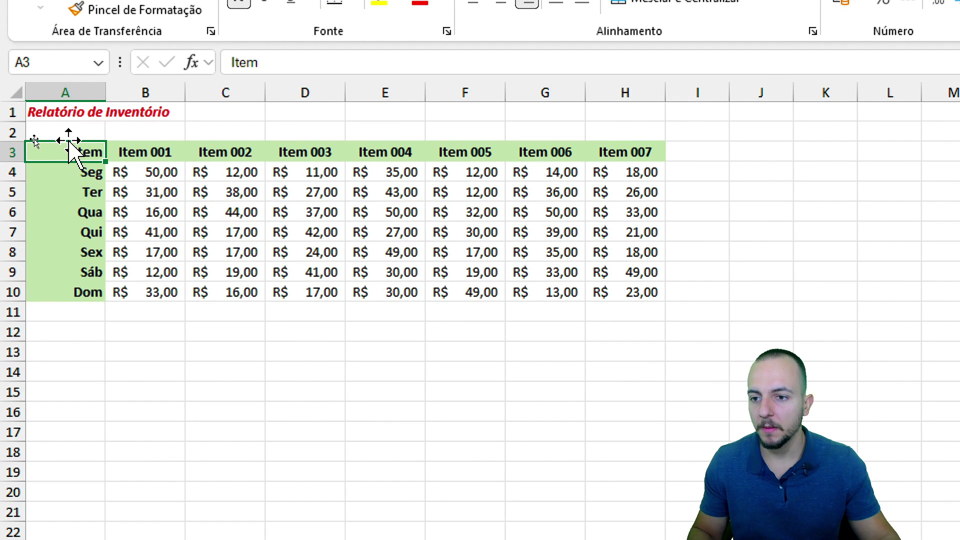
click(144, 92)
click(227, 93)
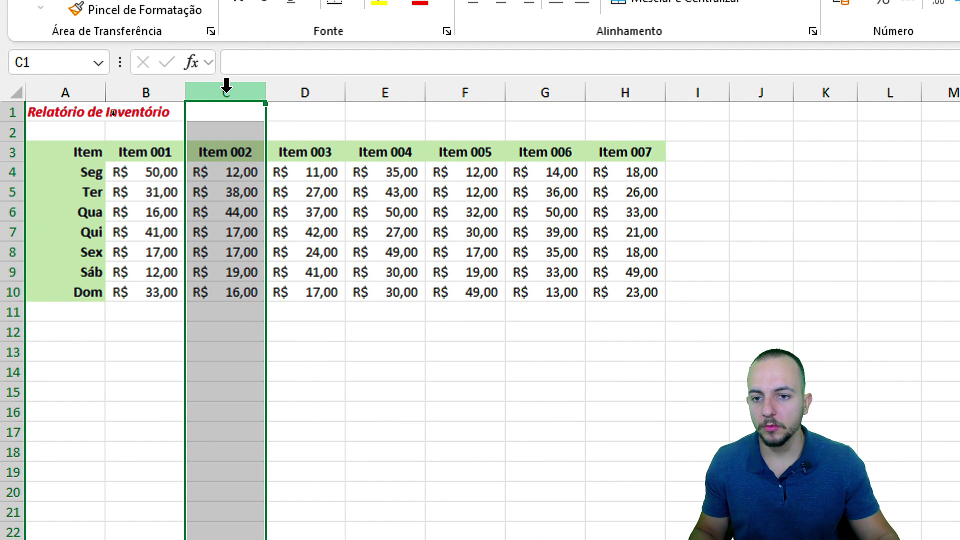
click(336, 92)
click(353, 93)
Step: Highlight the Seg, Ter and Qua values of Item 001 row by row, followed by the whole week in A4:B10
drag(80, 169, 145, 172)
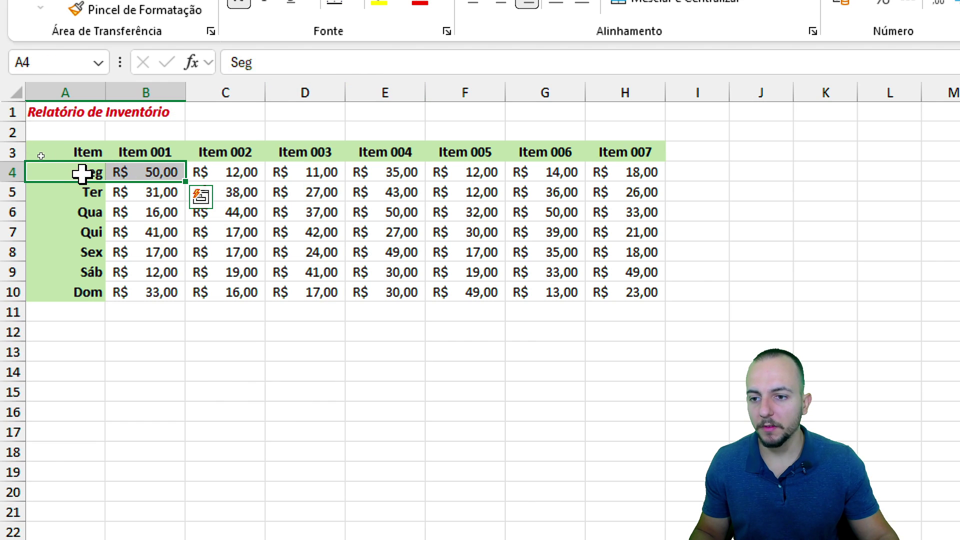
drag(83, 192, 143, 192)
drag(85, 210, 143, 212)
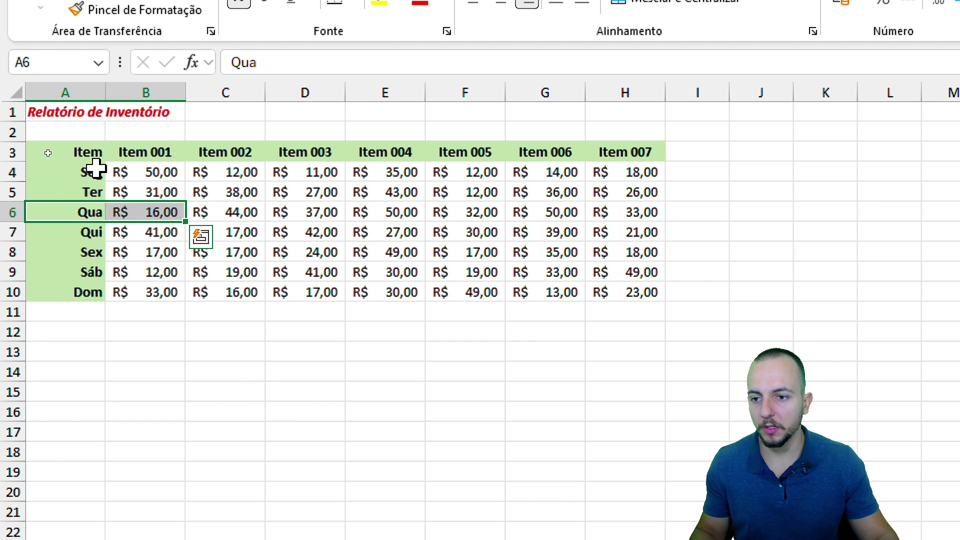
drag(93, 170, 150, 292)
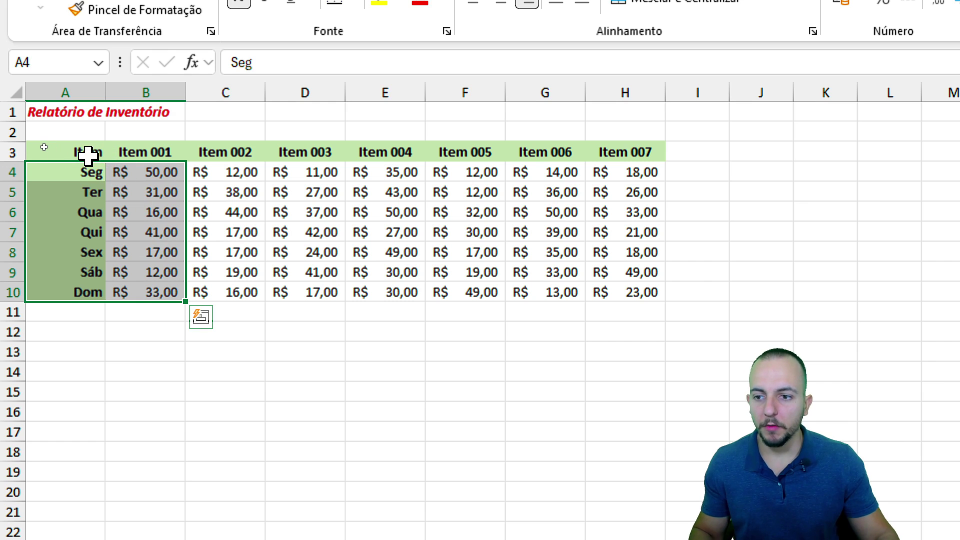
Step: Insert a clustered column chart of Item 001 by weekday from A3:B10 and place it beneath the table
drag(86, 151, 158, 292)
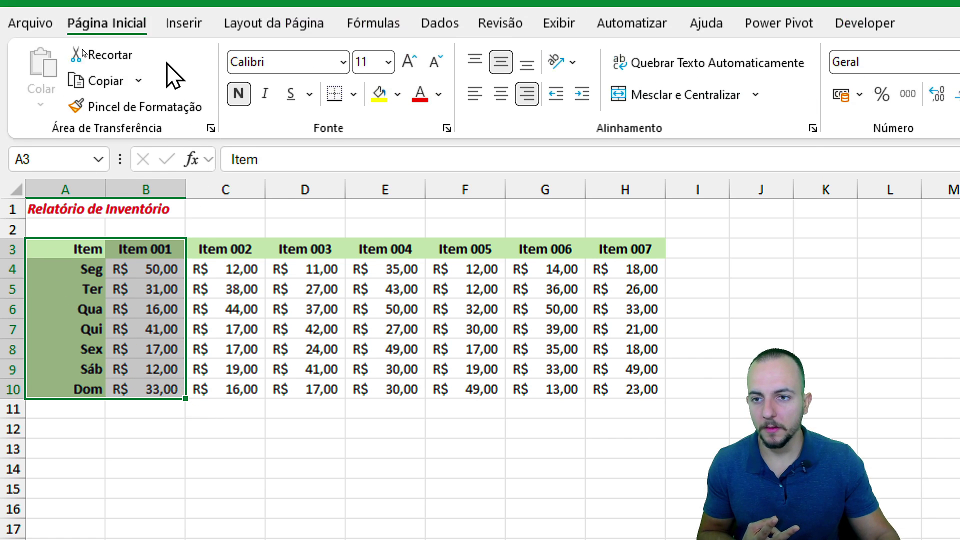
click(184, 62)
click(698, 94)
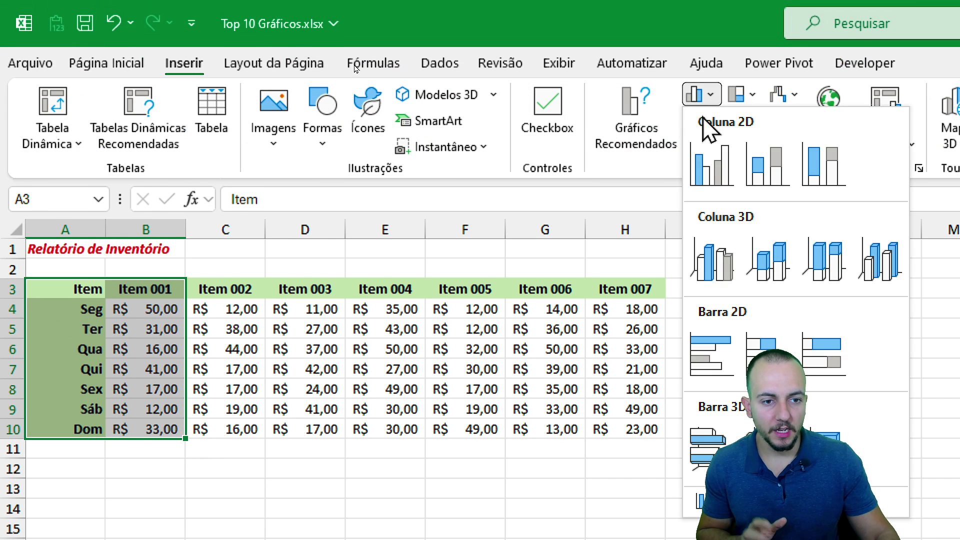
click(715, 161)
drag(772, 247, 100, 220)
click(625, 421)
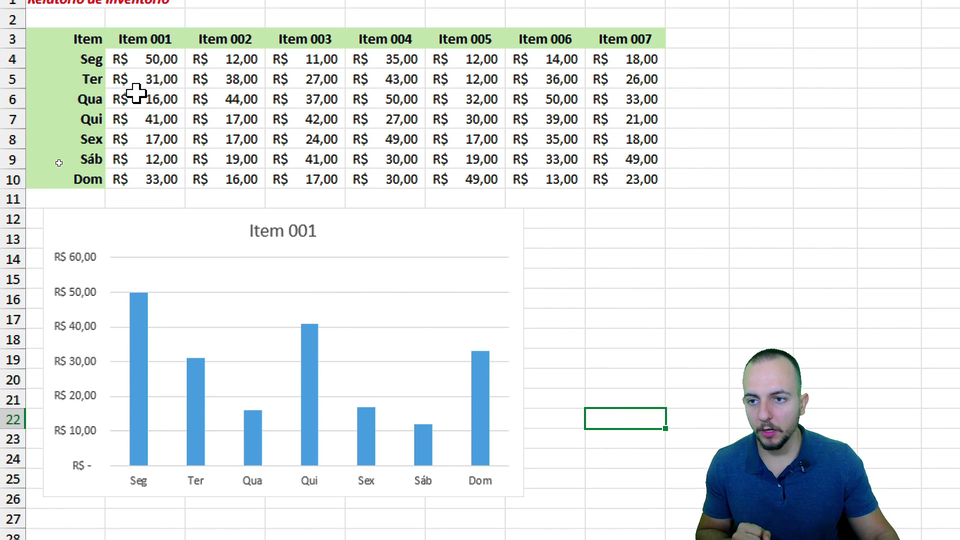
Step: Insert a clustered column chart of all items from A3:H10, place it beside the Item 001 chart and widen it
drag(79, 40, 651, 210)
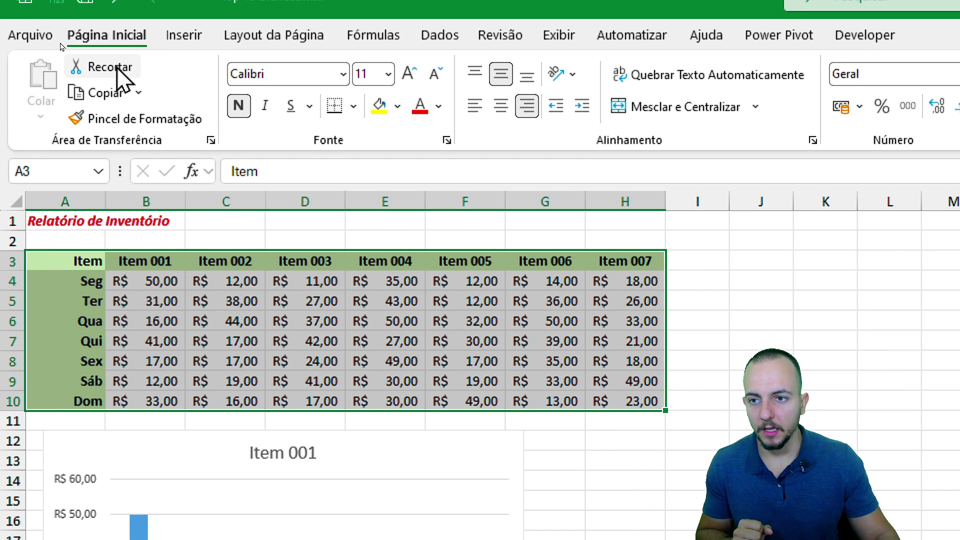
click(184, 64)
click(711, 96)
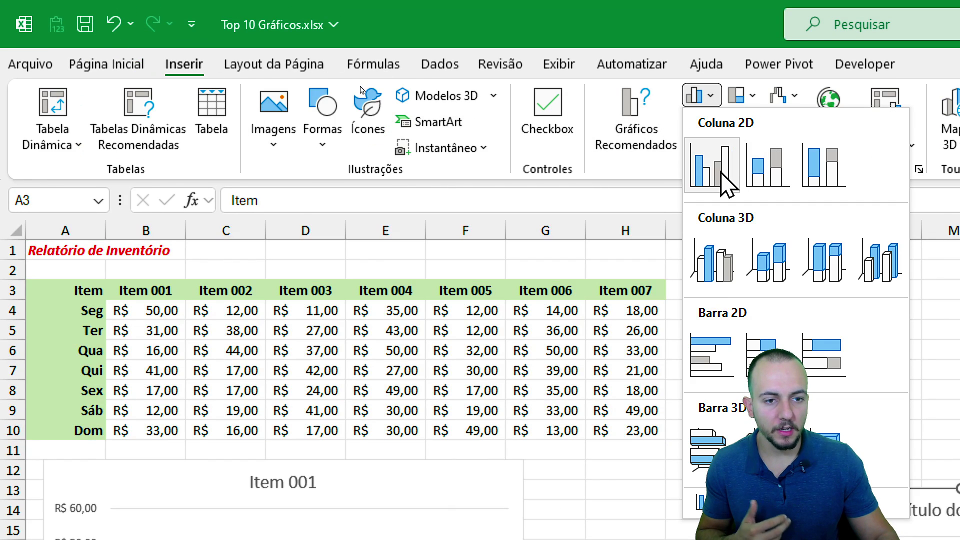
click(721, 181)
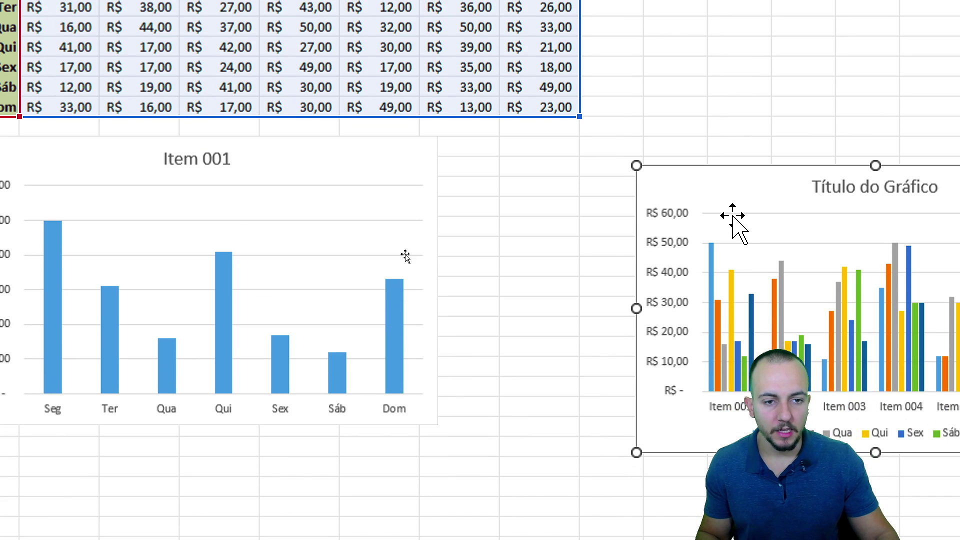
drag(733, 220, 530, 144)
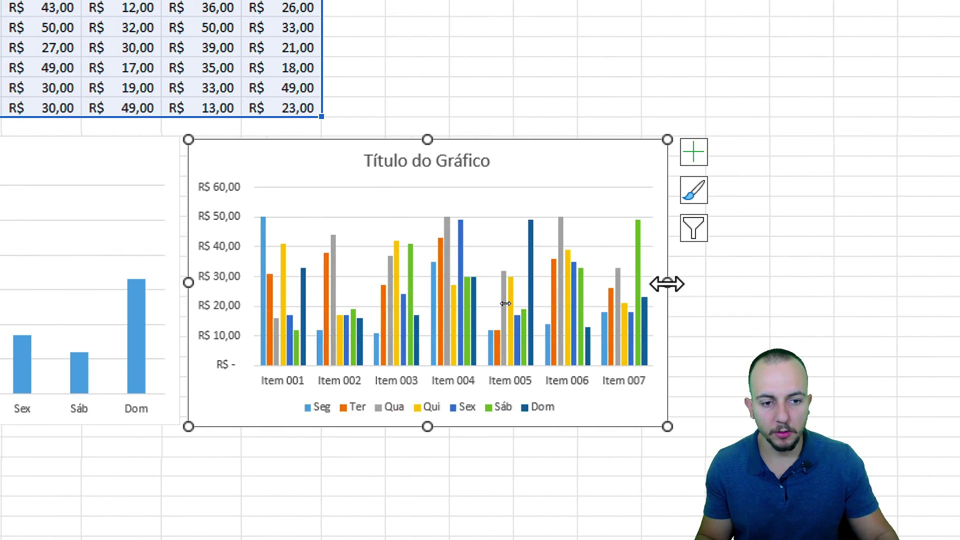
drag(668, 283, 959, 282)
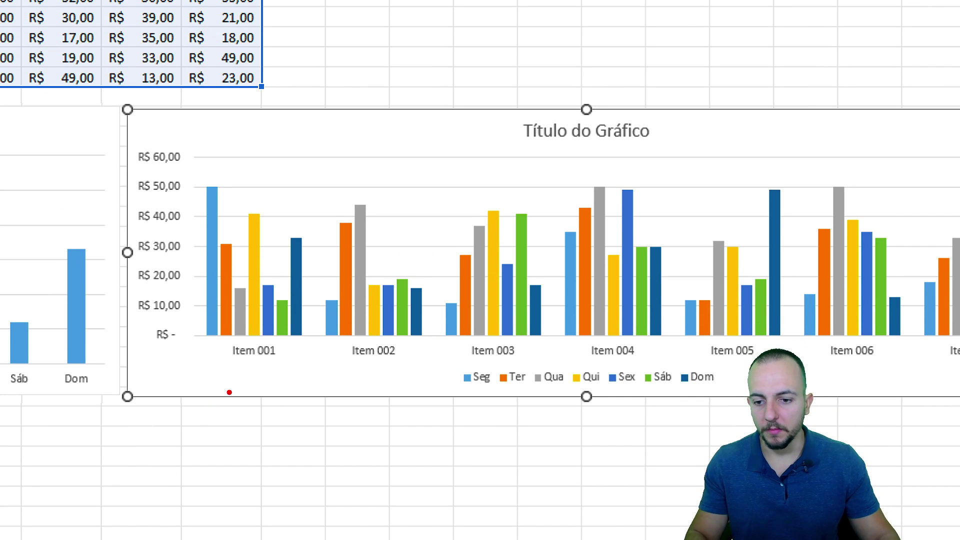
Step: Box the Item 001 chart's title number and draw arrows pointing at its Seg, Ter, Qua and Qui bars
key(Escape)
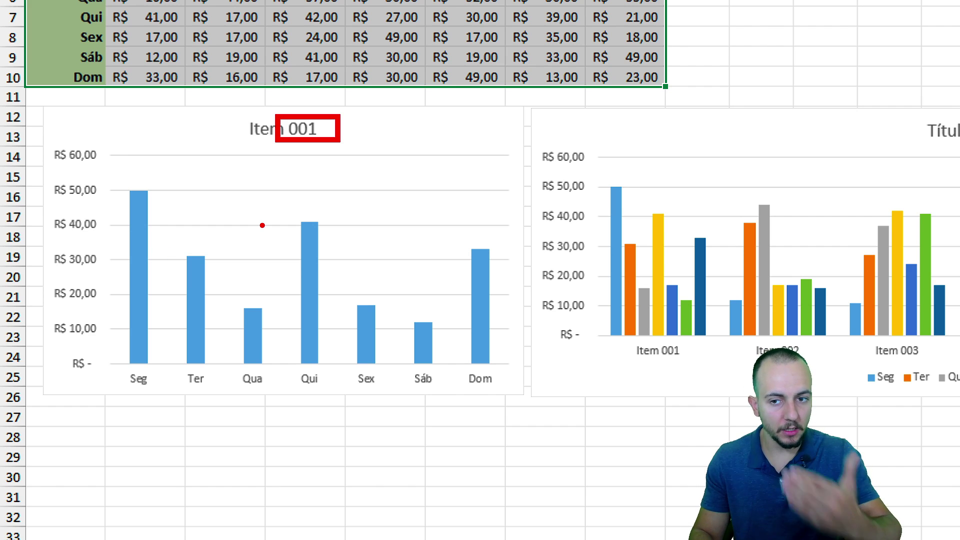
drag(154, 196, 177, 148)
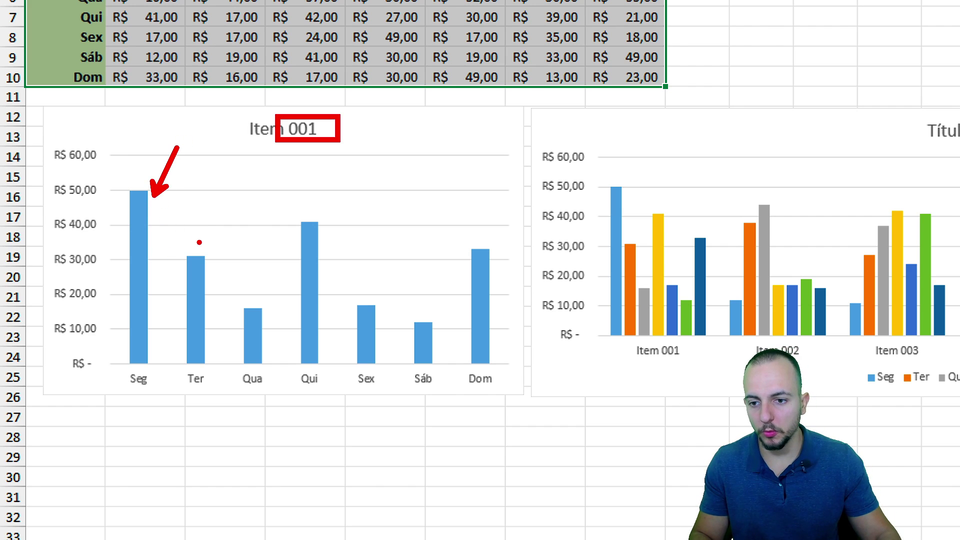
drag(199, 242, 230, 191)
drag(257, 280, 278, 239)
drag(321, 218, 352, 178)
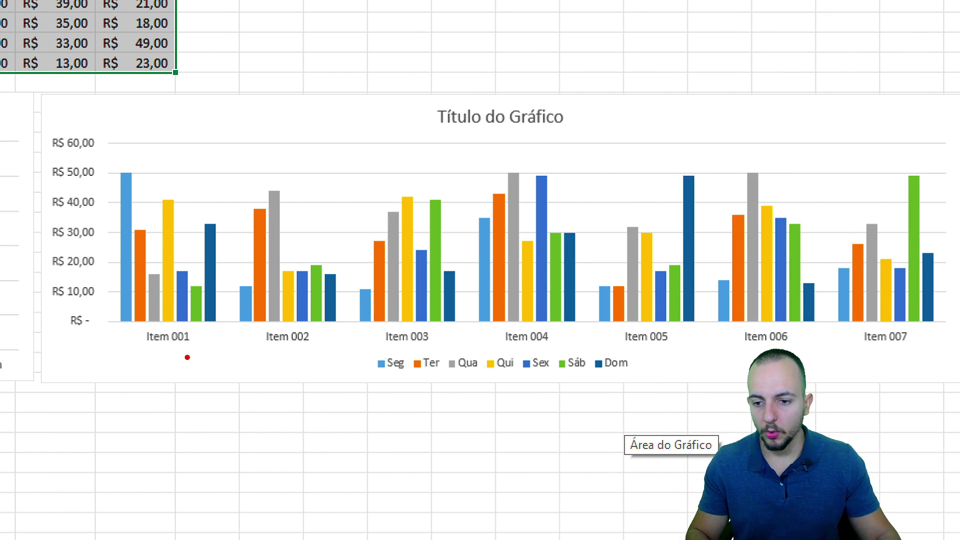
Step: Draw arrows at the Item 001, Item 002 and Item 003 labels, box the Item 001 group, and undo these marks
drag(187, 357, 214, 419)
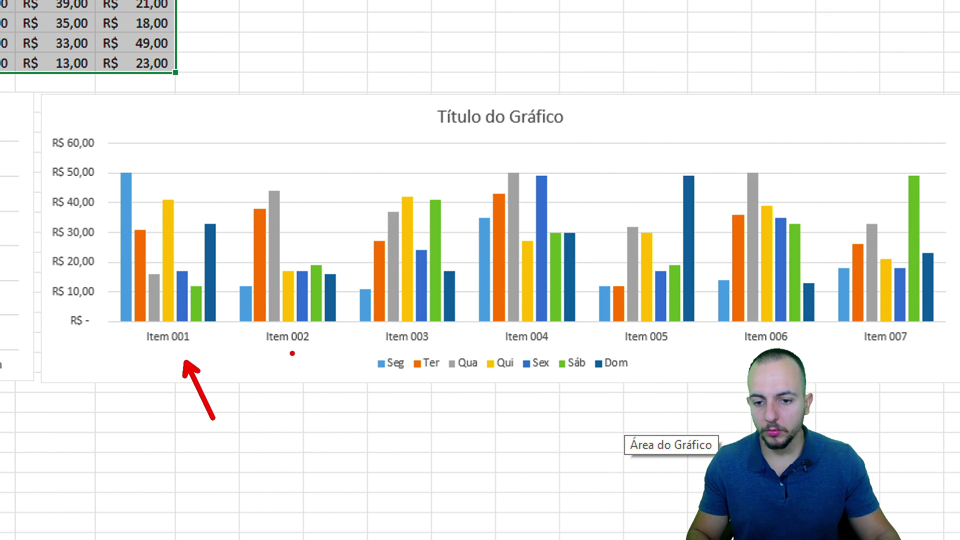
drag(291, 353, 329, 416)
drag(413, 354, 447, 429)
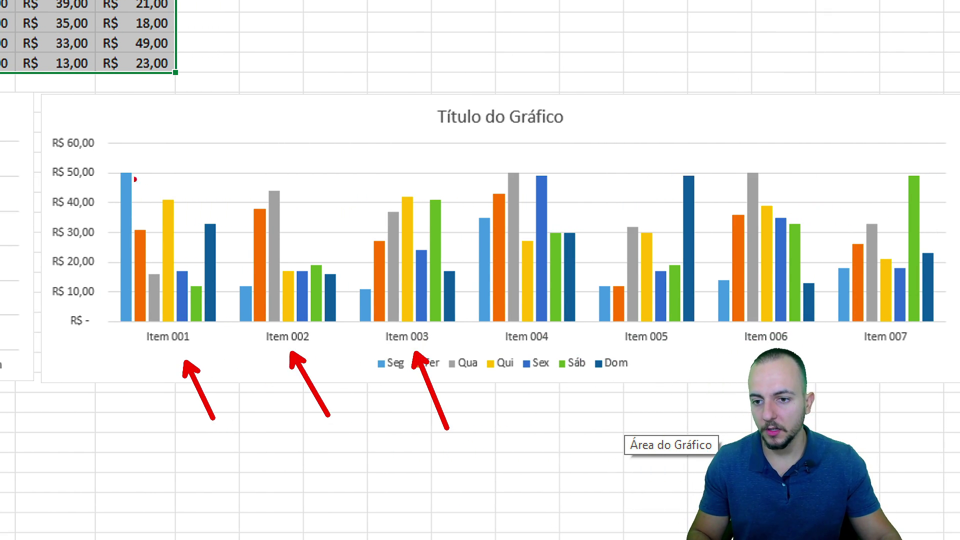
drag(108, 146, 228, 355)
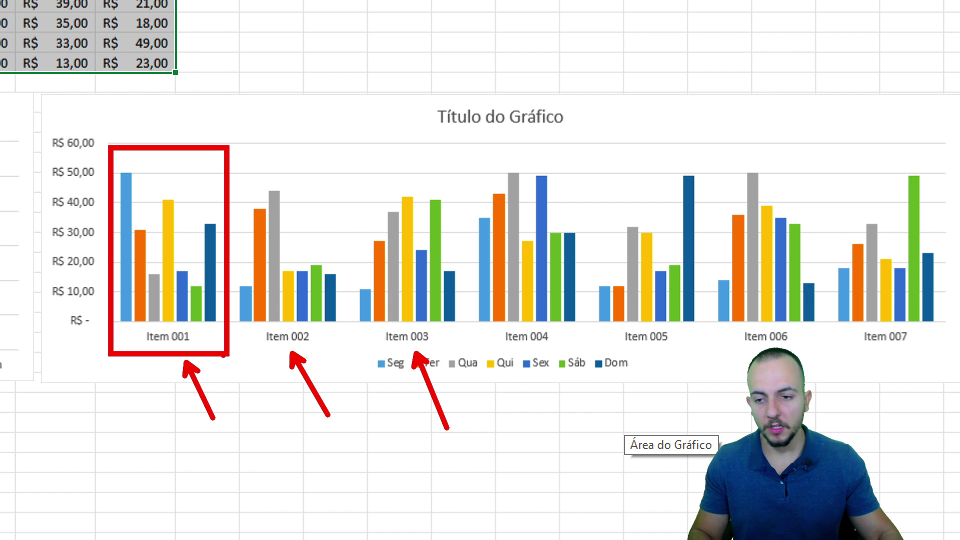
key(ctrl+z)
key(ctrl+z)
key(ctrl+z)
key(ctrl+z)
Step: Draw arrows at the Seg, Ter, Qua, Qui and Sex bars of Item 001 in the all-items chart and clear them
drag(134, 165, 158, 133)
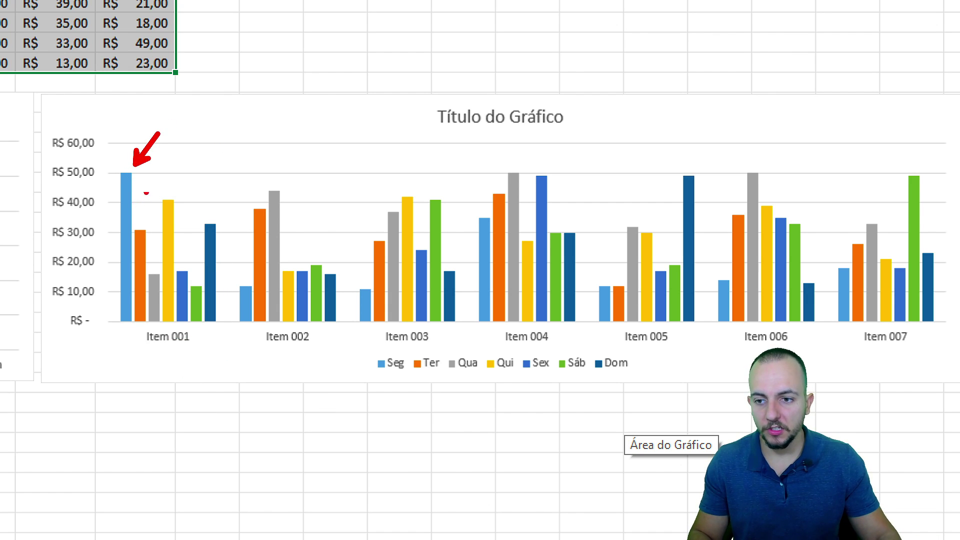
drag(140, 220, 158, 181)
drag(152, 264, 172, 226)
drag(179, 177, 194, 151)
drag(180, 256, 198, 219)
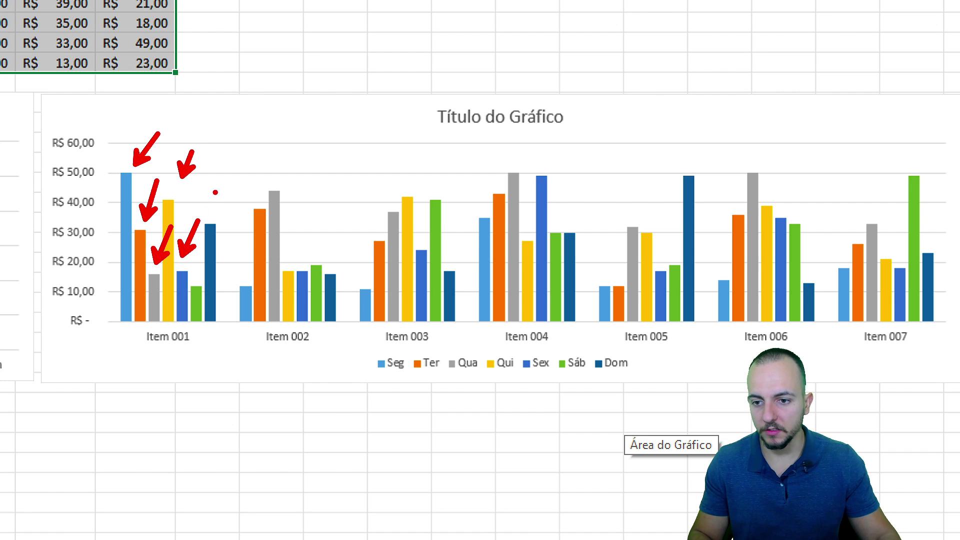
key(Escape)
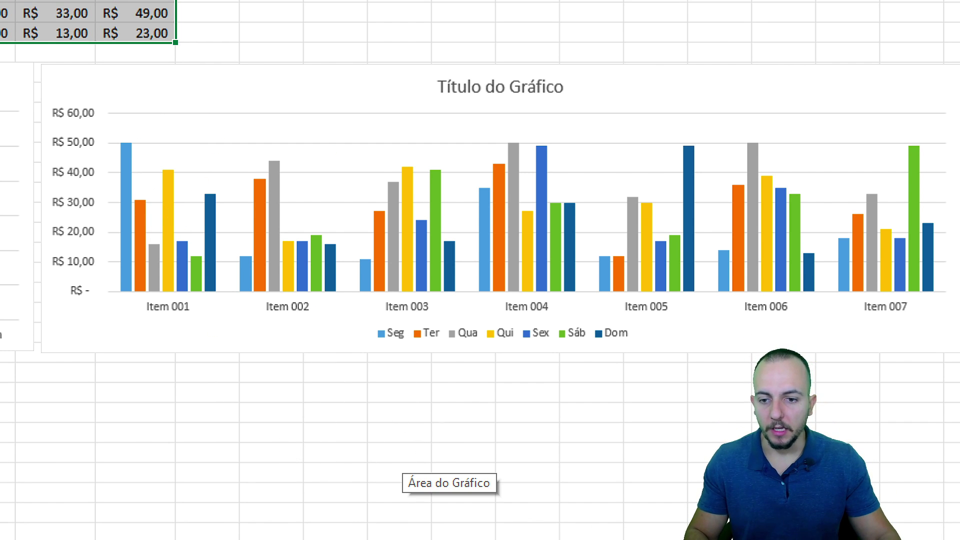
Step: Box the Item 002 and Item 003 groups with arrows, mark their individual weekday bars with strokes, and clear the annotations
mouse_move(226, 142)
mouse_down()
mouse_move(352, 328)
mouse_move(358, 391)
mouse_up()
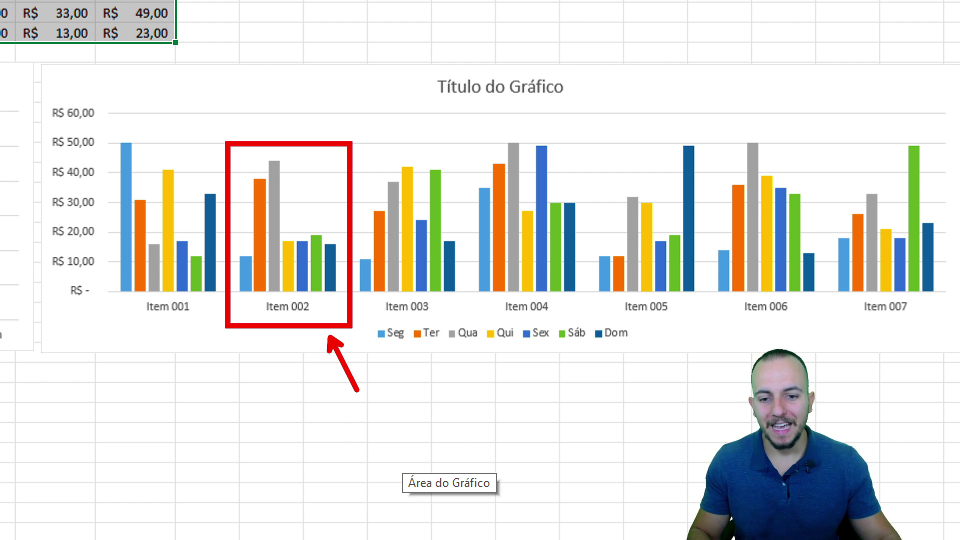
drag(355, 136, 492, 370)
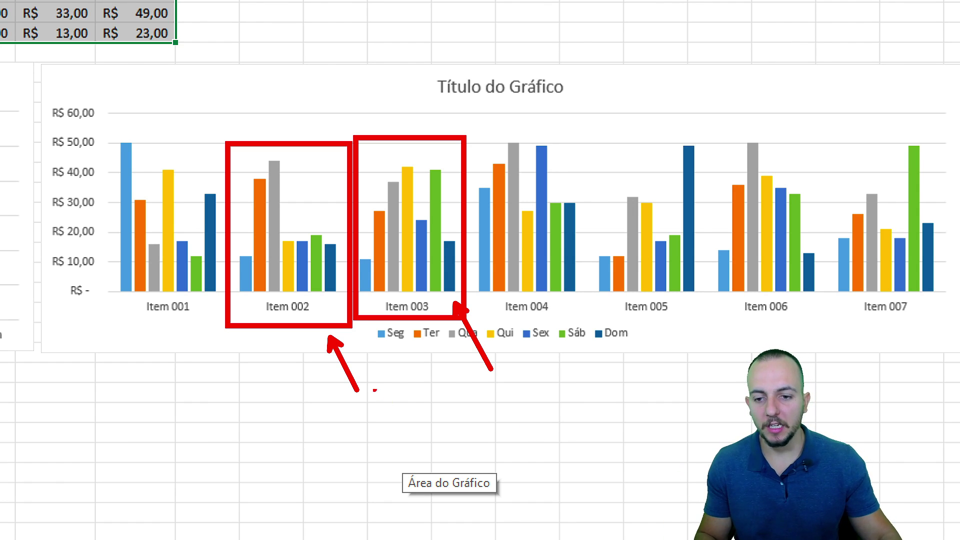
drag(258, 255, 253, 272)
mouse_move(270, 249)
mouse_down()
mouse_move(270, 271)
mouse_move(293, 286)
mouse_up()
drag(320, 269, 320, 296)
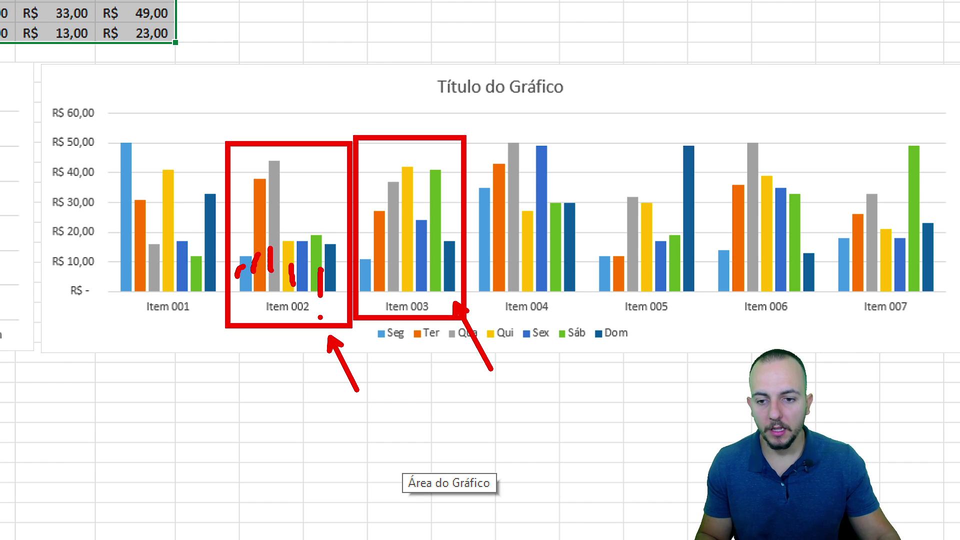
mouse_move(381, 243)
mouse_down()
mouse_move(379, 267)
mouse_move(417, 273)
mouse_up()
drag(442, 267, 448, 285)
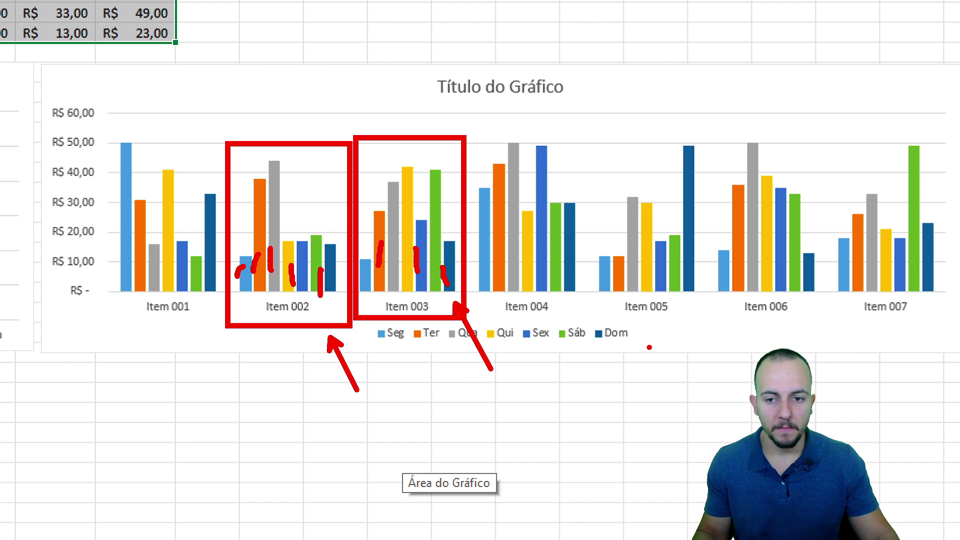
key(Escape)
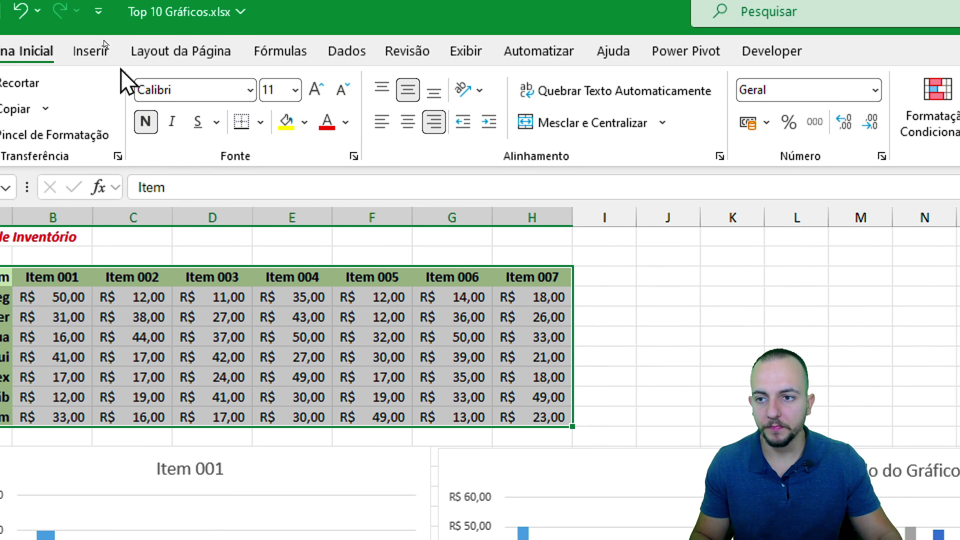
Step: Insert a 2D stacked column chart of all items, place it beside the inventory table, and make it wider and shorter
click(125, 60)
click(642, 87)
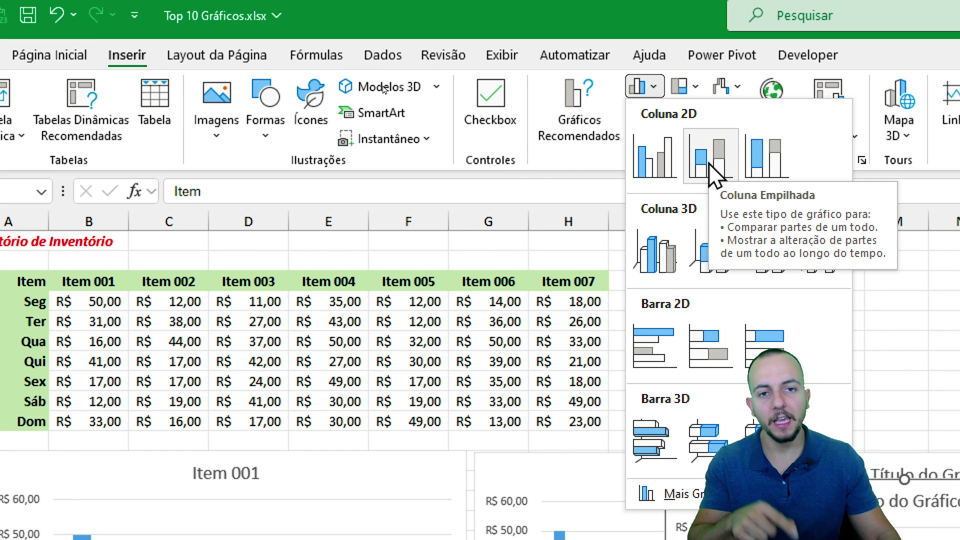
click(709, 168)
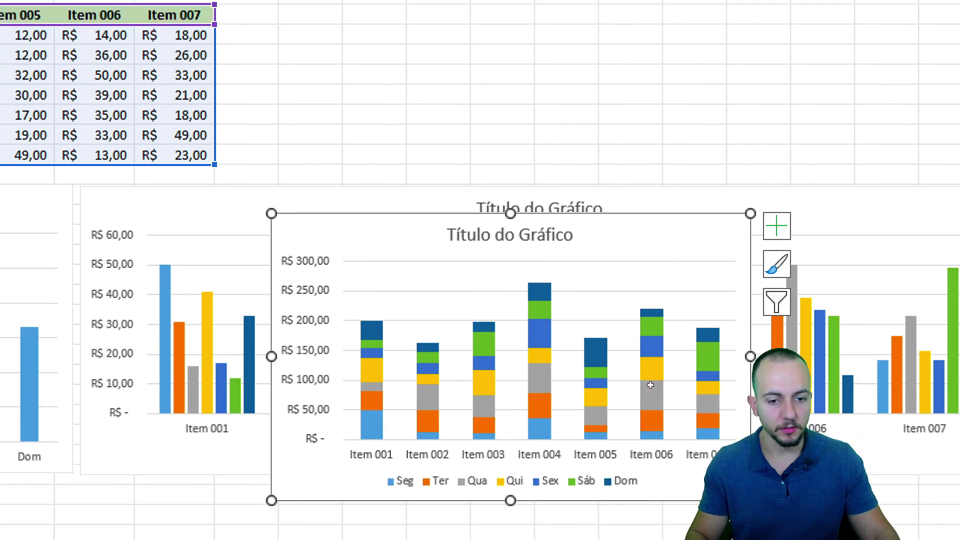
drag(338, 168, 296, 0)
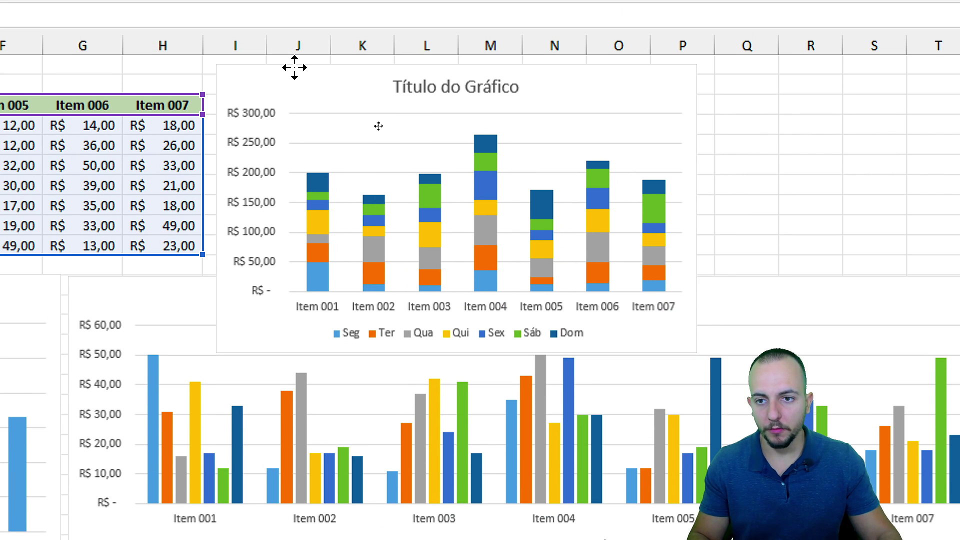
drag(695, 357, 959, 255)
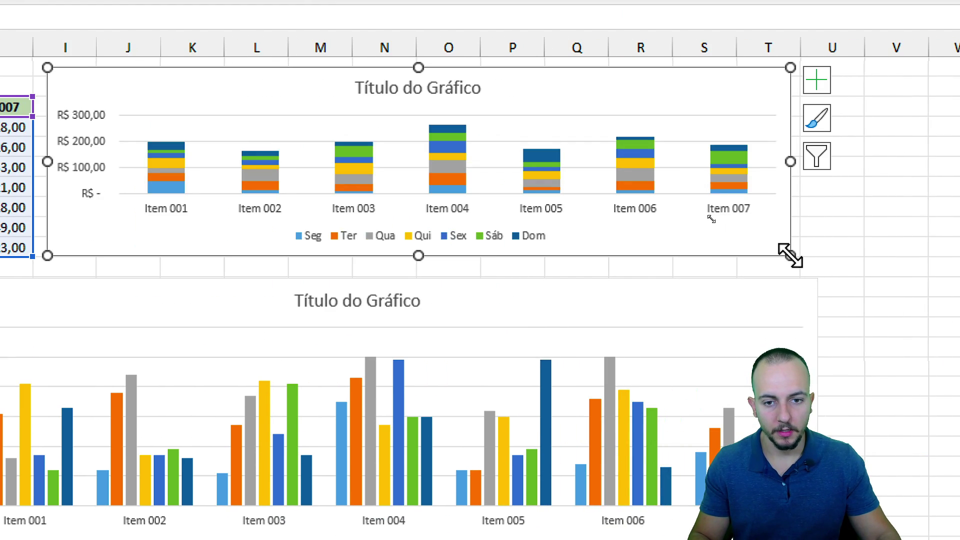
Step: Move the clustered all-items chart further down and increase the stacked column chart's height to fill the freed space
click(421, 300)
drag(465, 300, 456, 382)
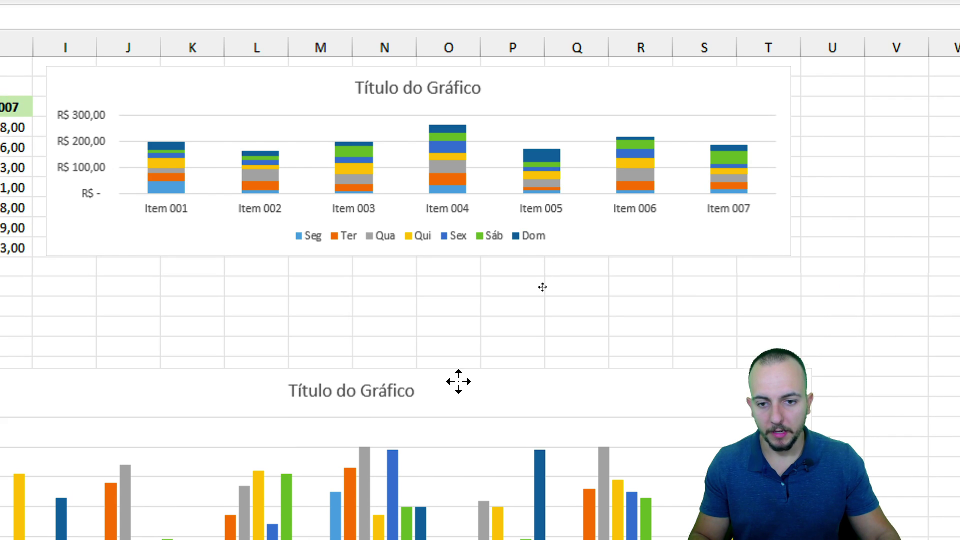
click(405, 254)
drag(418, 255, 426, 355)
click(15, 342)
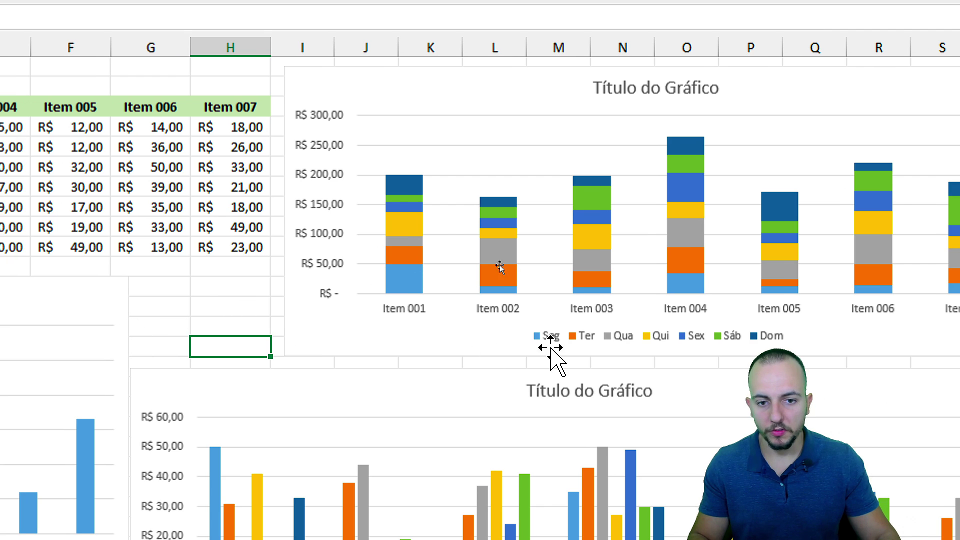
Step: Box the Item 002 and Item 003 groups in the clustered chart, point an arrow at each, and clear the marks
scroll(553, 354, right, 2)
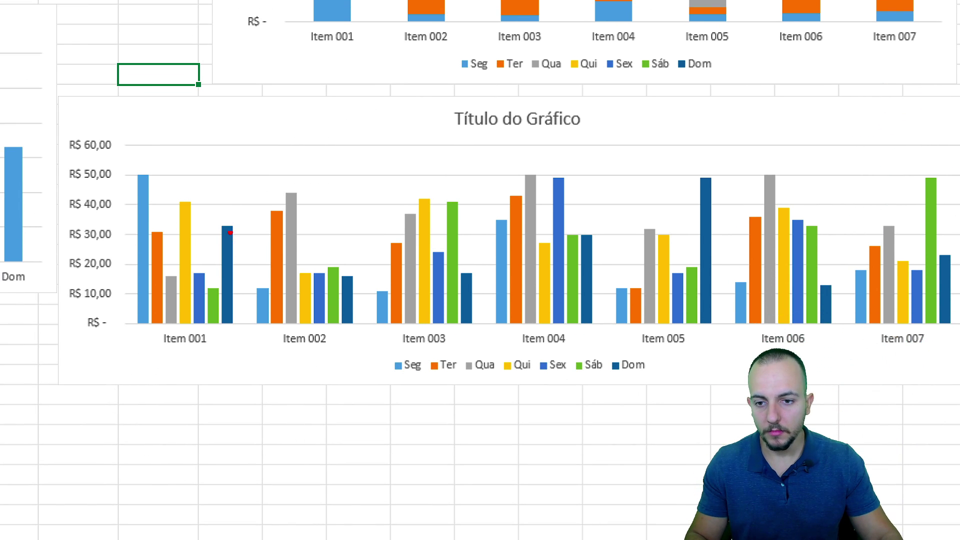
mouse_move(248, 178)
mouse_down()
mouse_move(360, 343)
mouse_move(363, 364)
mouse_move(456, 312)
mouse_move(485, 177)
mouse_up()
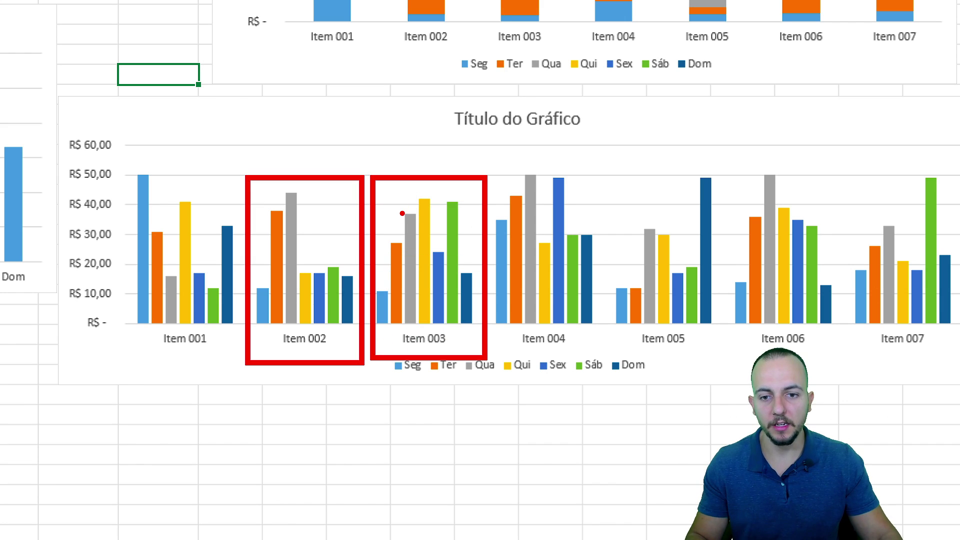
drag(324, 380, 343, 462)
drag(442, 382, 468, 508)
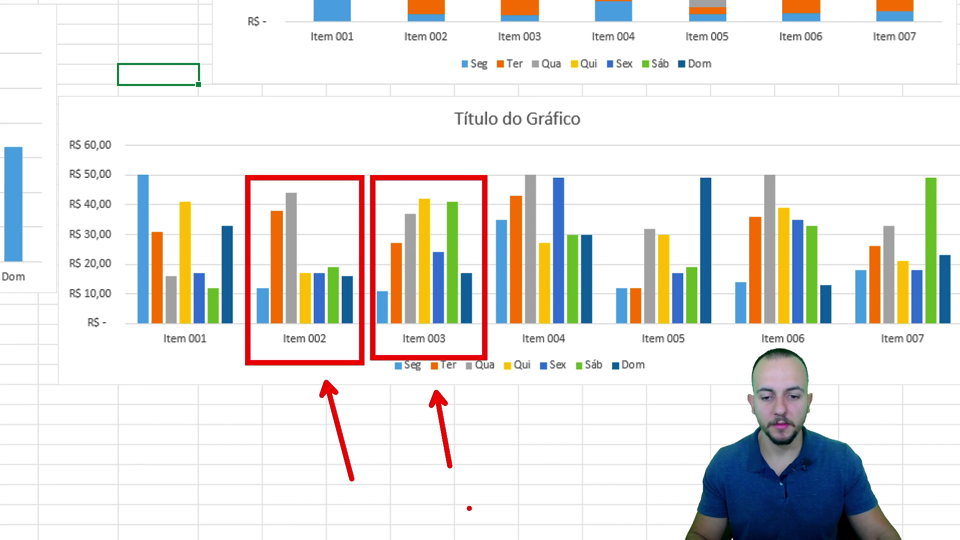
key(Escape)
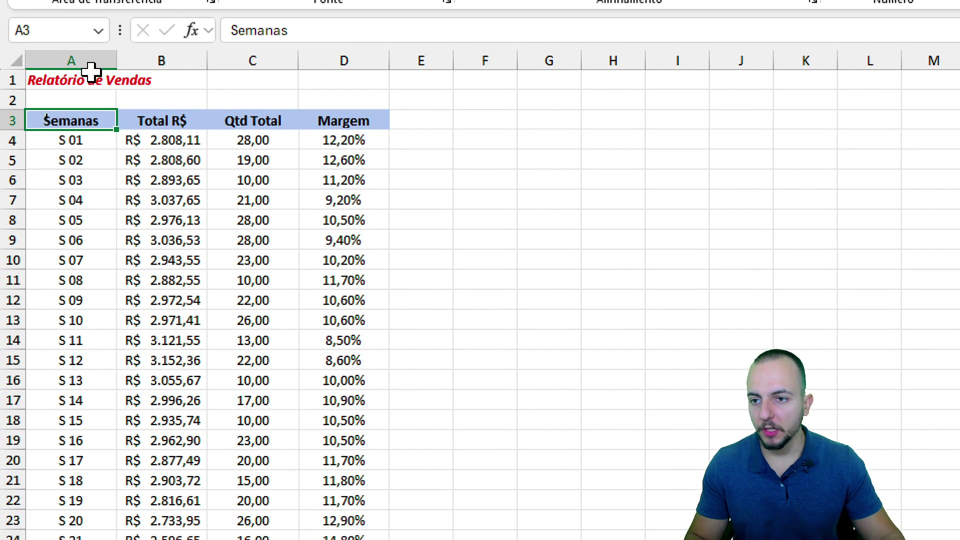
Step: Review the Semanas, Total R$, Qtd Total and Margem columns of the Relatório de Vendas table one by one
click(91, 63)
click(182, 61)
click(248, 58)
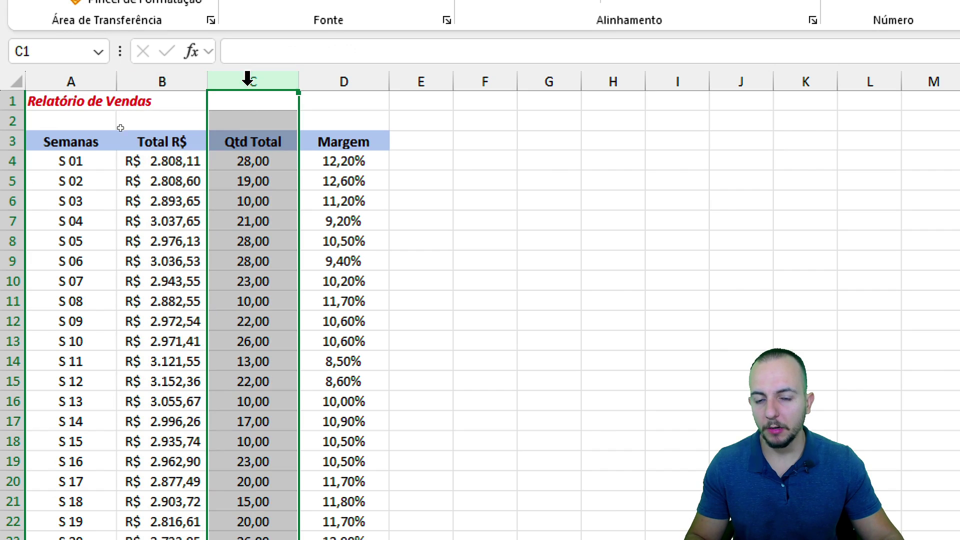
click(350, 83)
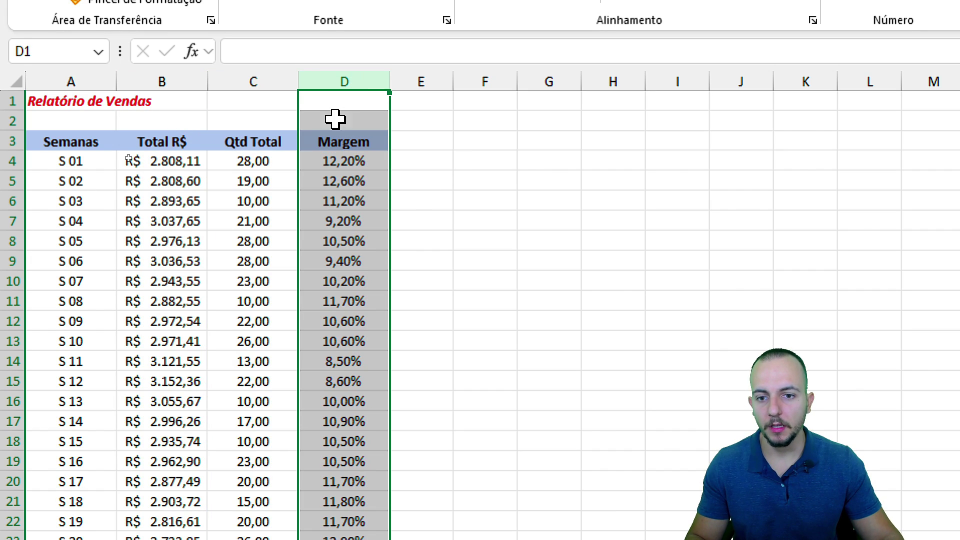
click(97, 144)
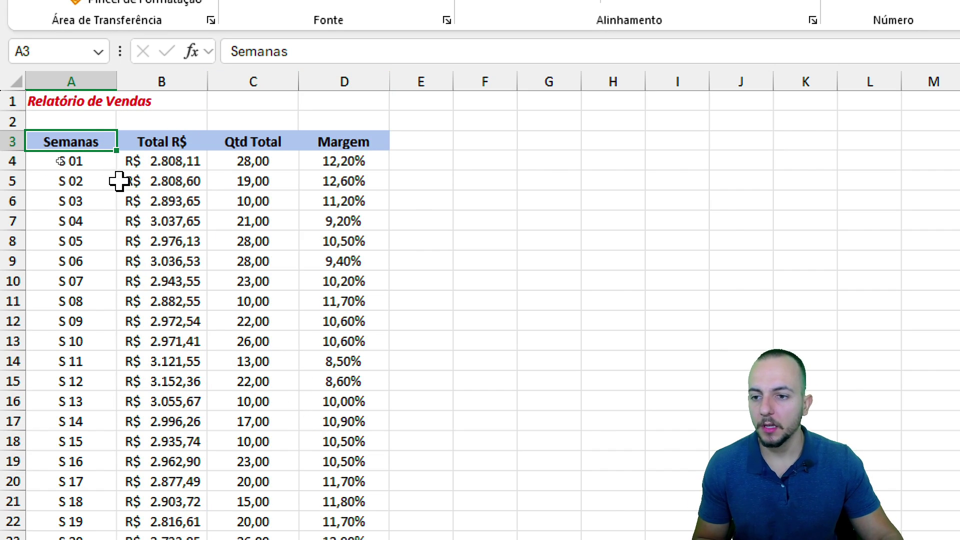
Step: Insert a 2D line chart of Total R$ by Semanas and place it beside the sales table
drag(150, 142, 53, 467)
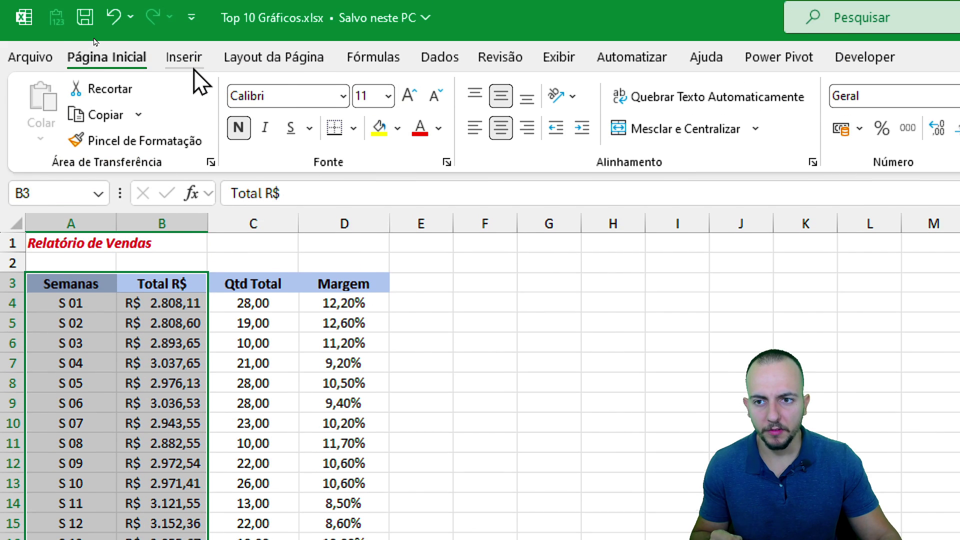
click(185, 64)
click(704, 92)
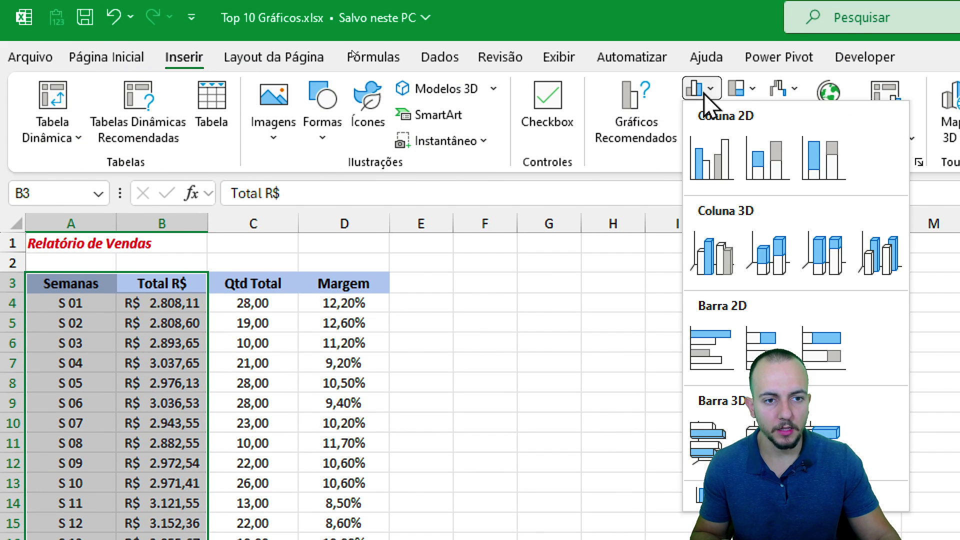
click(704, 93)
click(706, 115)
click(704, 201)
drag(800, 484, 495, 249)
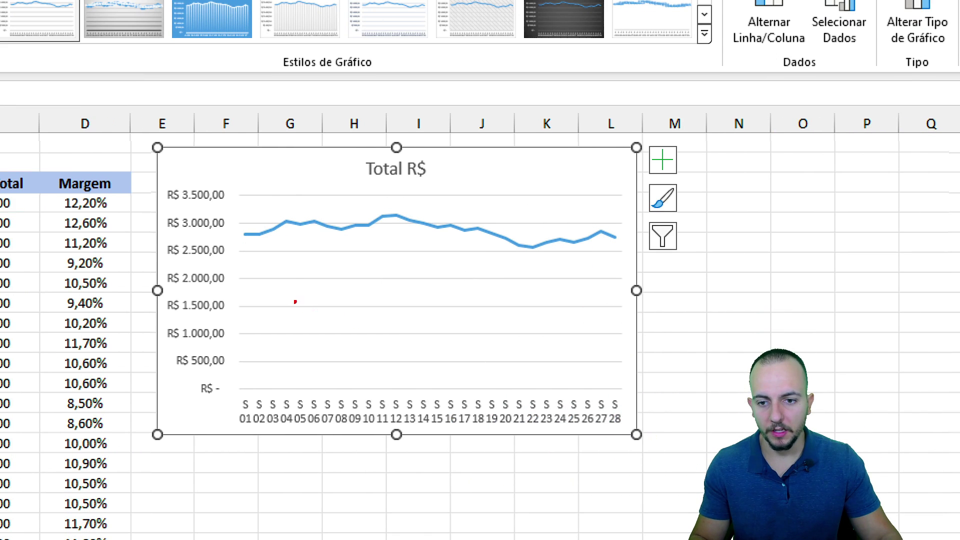
Step: Trace the trend below the Total R$ line, circle the weeks axis, and clear the drawings
mouse_move(283, 289)
mouse_down()
mouse_move(413, 259)
mouse_move(581, 260)
mouse_up()
mouse_move(589, 375)
mouse_down()
mouse_move(397, 453)
mouse_move(470, 332)
mouse_up()
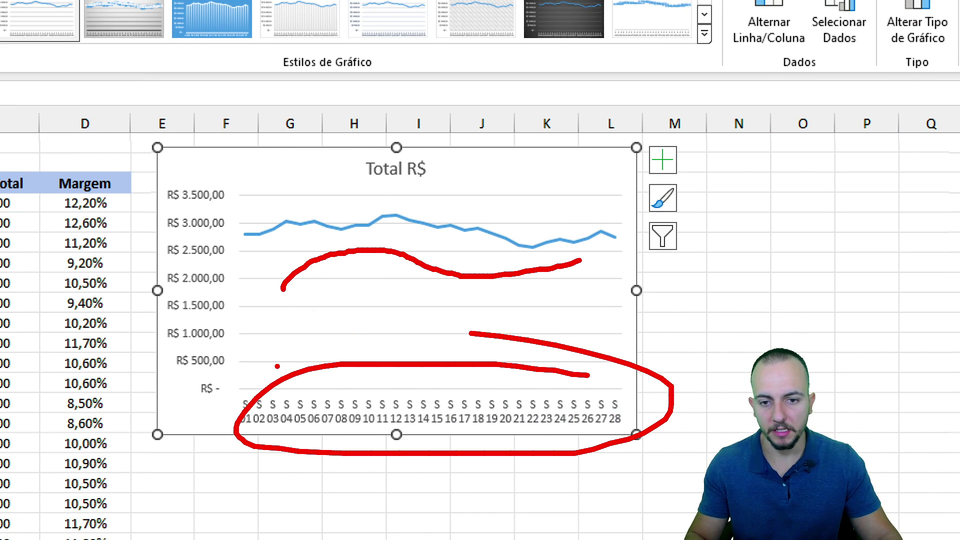
key(Escape)
key(Escape)
Step: Insert a 2D line chart of Margem by Semanas and place it beside the Total R$ chart
mouse_move(79, 187)
mouse_down()
mouse_move(74, 469)
mouse_move(92, 460)
mouse_up()
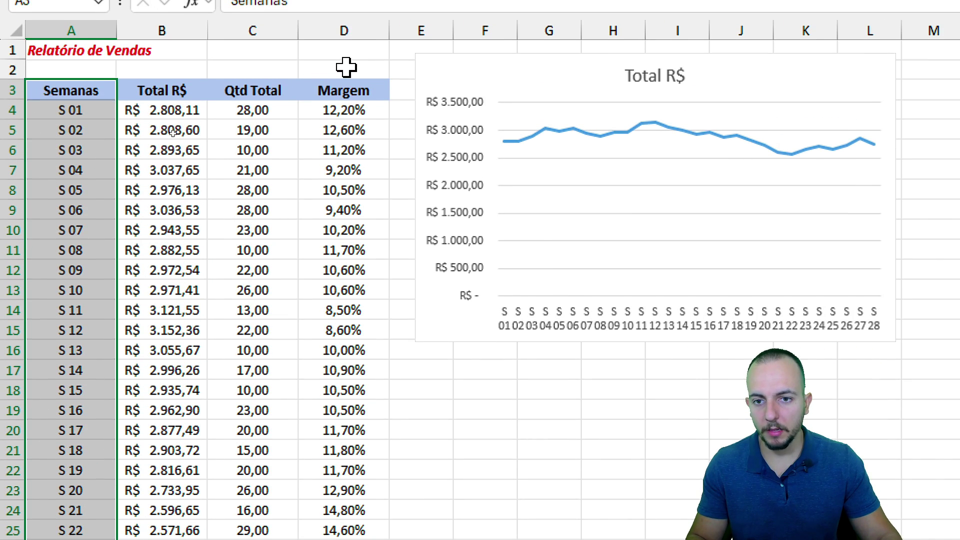
drag(372, 95, 317, 467)
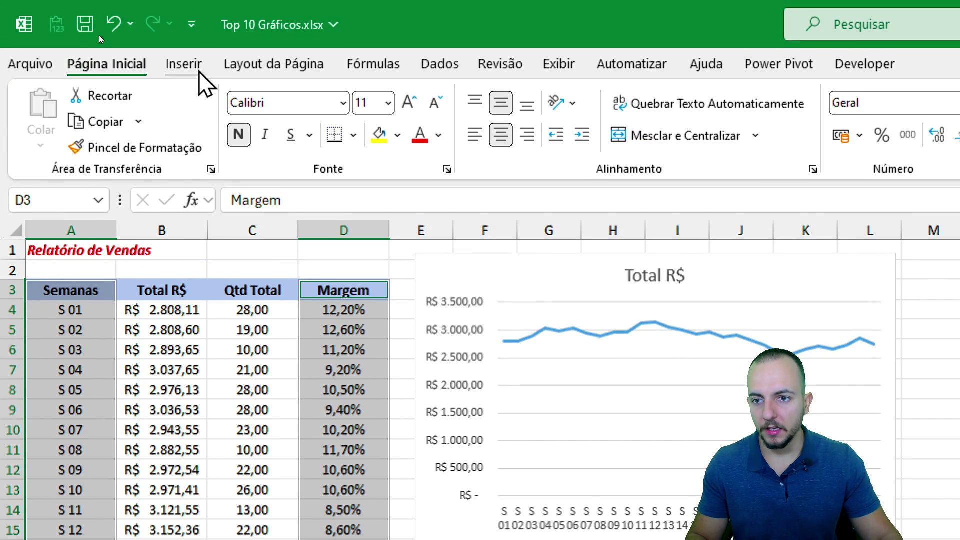
click(185, 65)
click(710, 121)
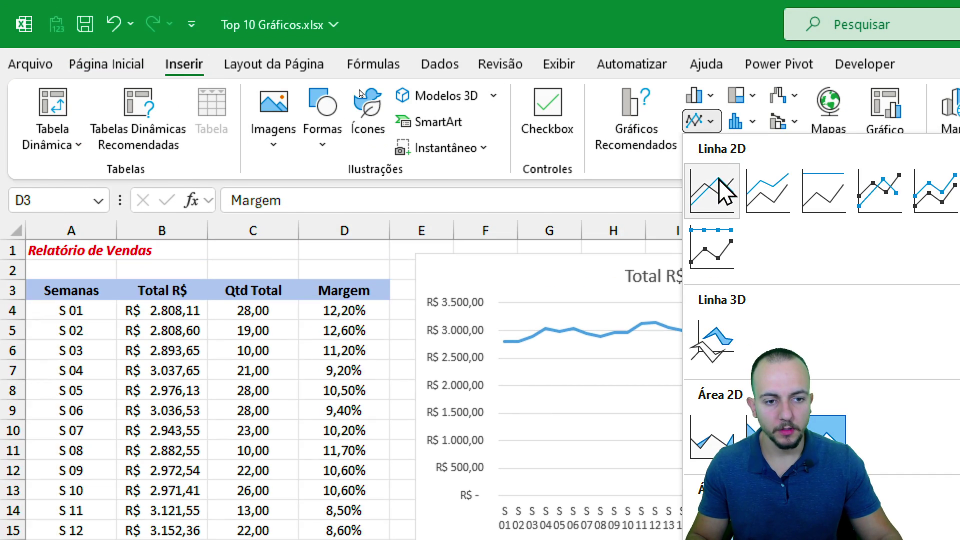
click(718, 192)
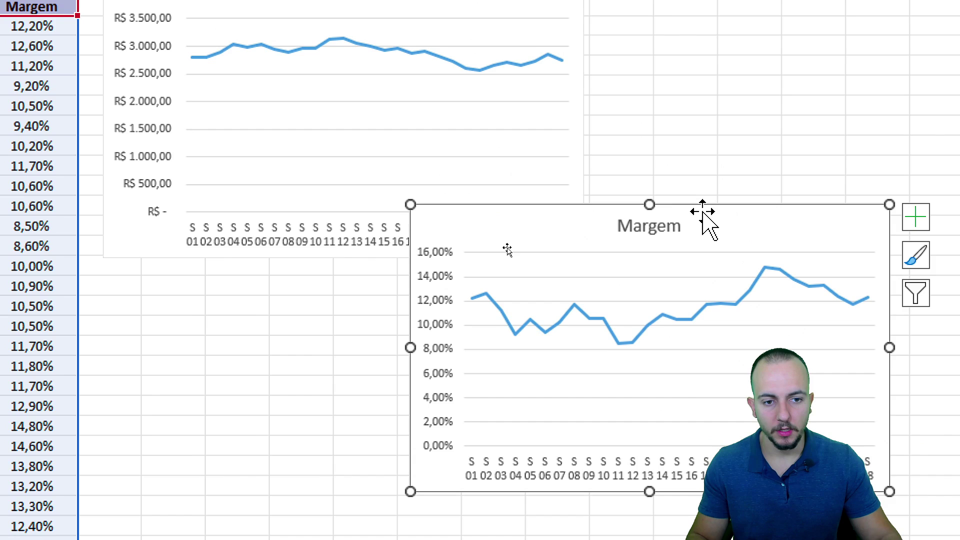
drag(703, 212, 880, 0)
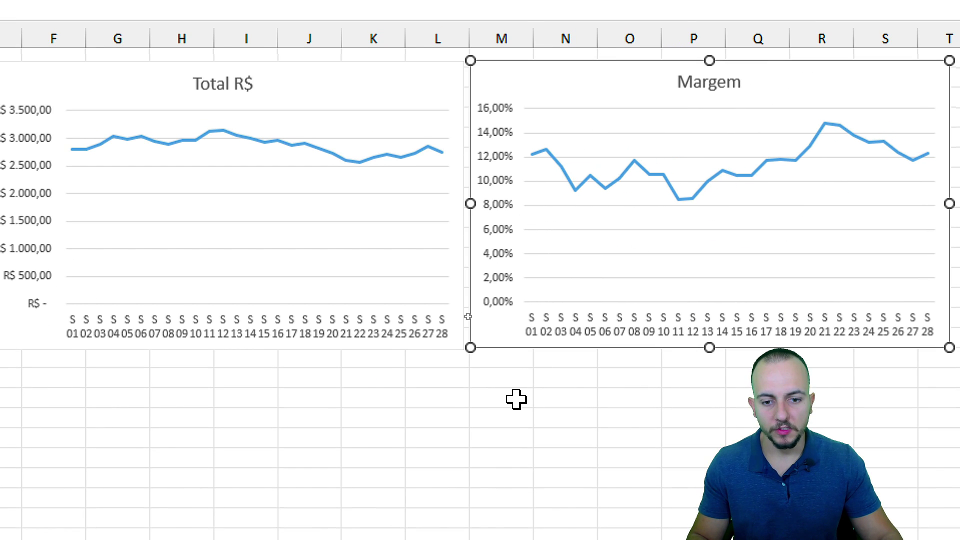
click(520, 458)
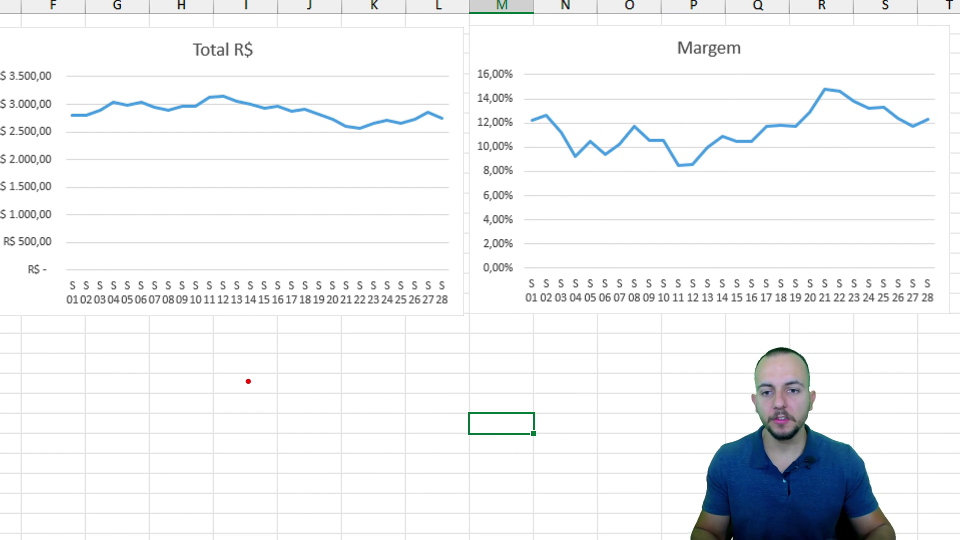
Step: Trace the trend curves freehand over the Total R$ and Margem line charts
drag(88, 122, 429, 132)
mouse_move(517, 119)
mouse_down()
mouse_move(628, 165)
mouse_move(918, 128)
mouse_up()
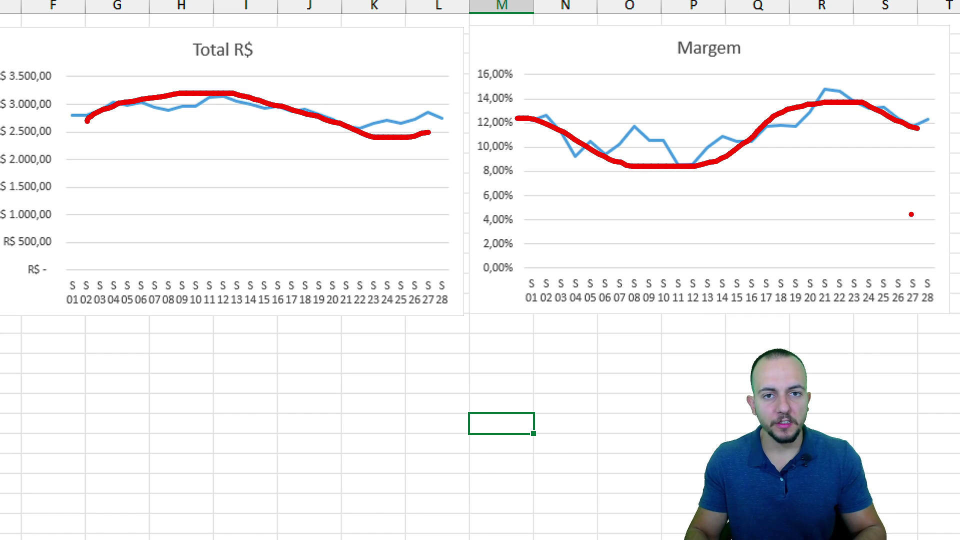
Step: Clear the drawn trend curves and delete the Margem line chart
key(Escape)
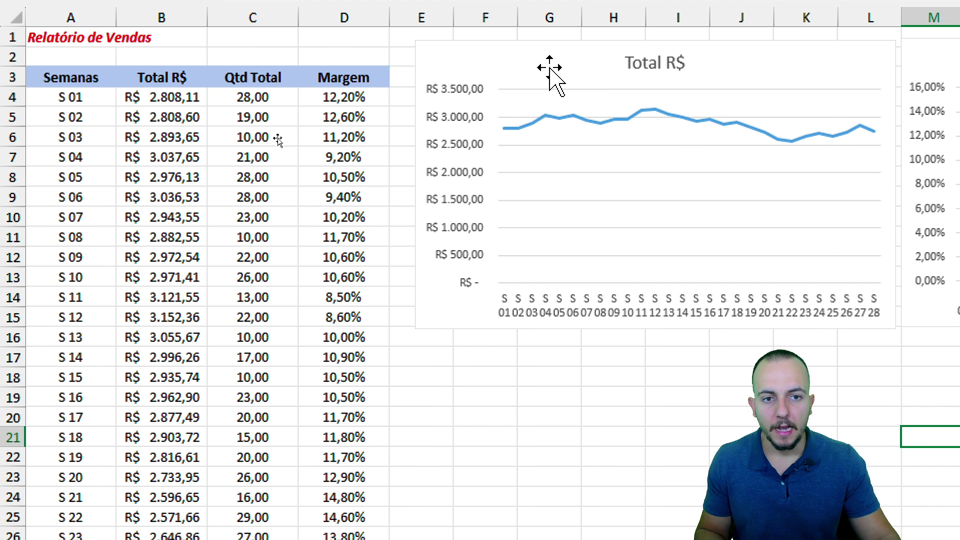
click(160, 51)
click(813, 88)
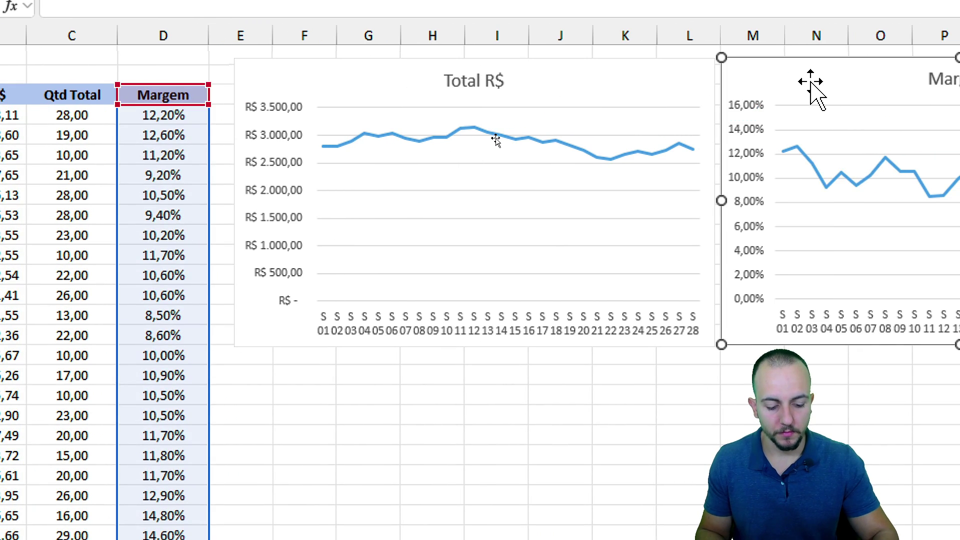
key(Delete)
Step: Copy the Margem column with its header from the sales table and paste it into the Total R$ line chart as a second series
click(697, 67)
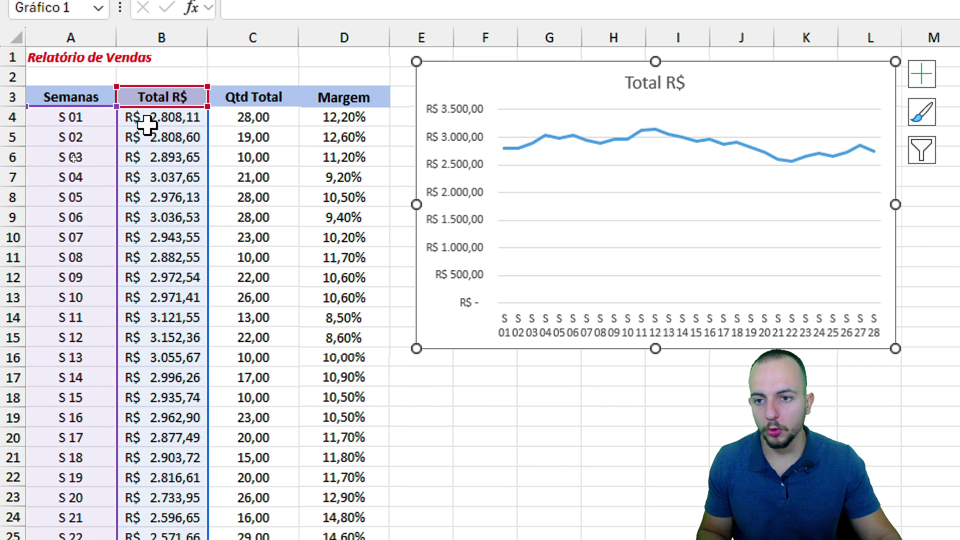
drag(349, 97, 349, 181)
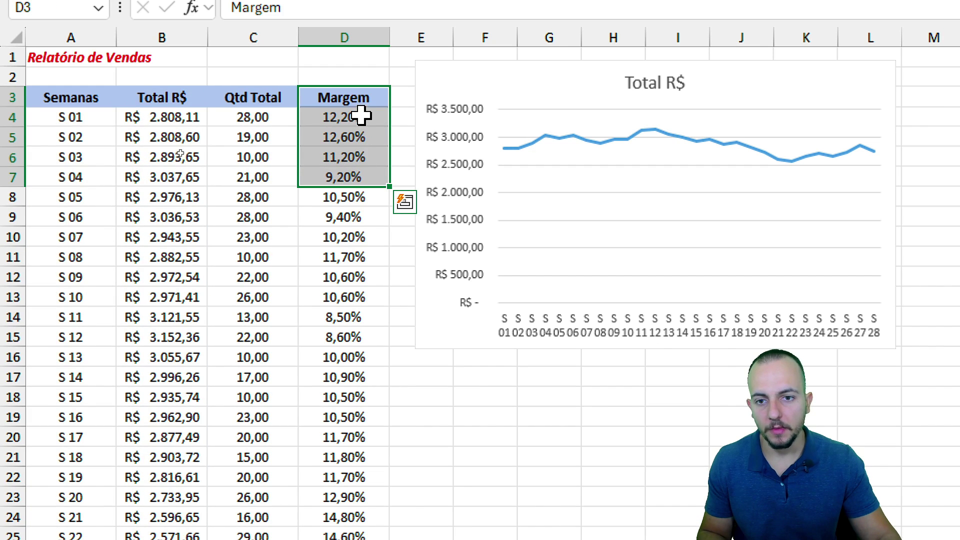
drag(363, 108, 337, 469)
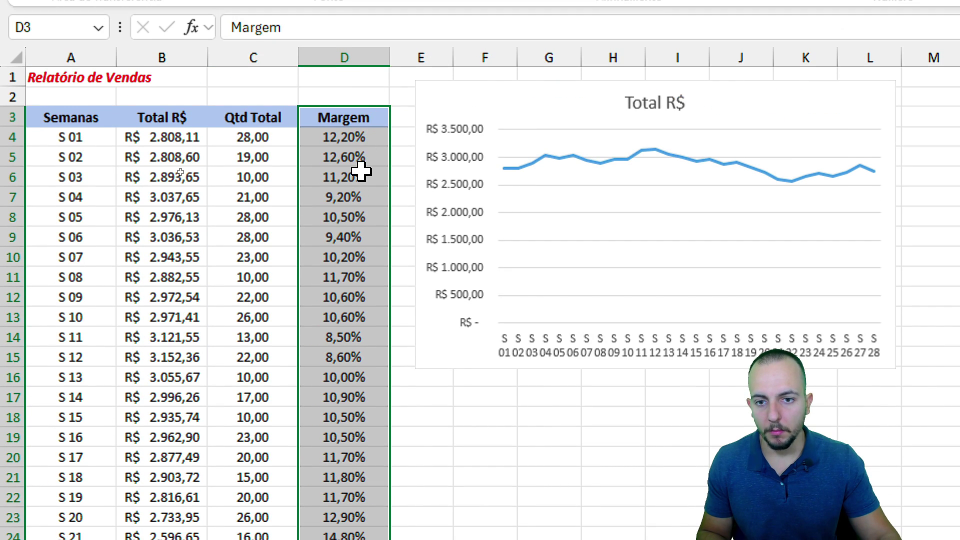
right_click(364, 168)
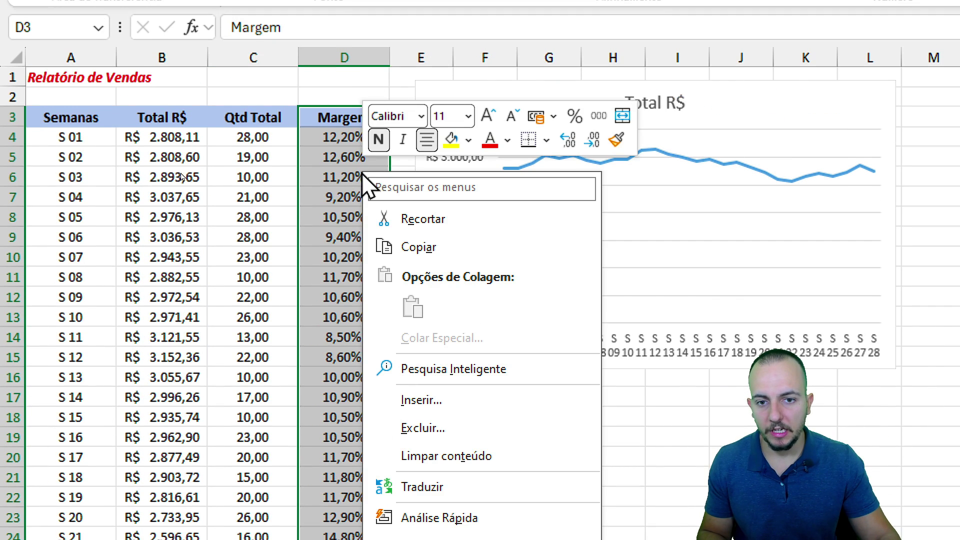
click(436, 255)
right_click(477, 101)
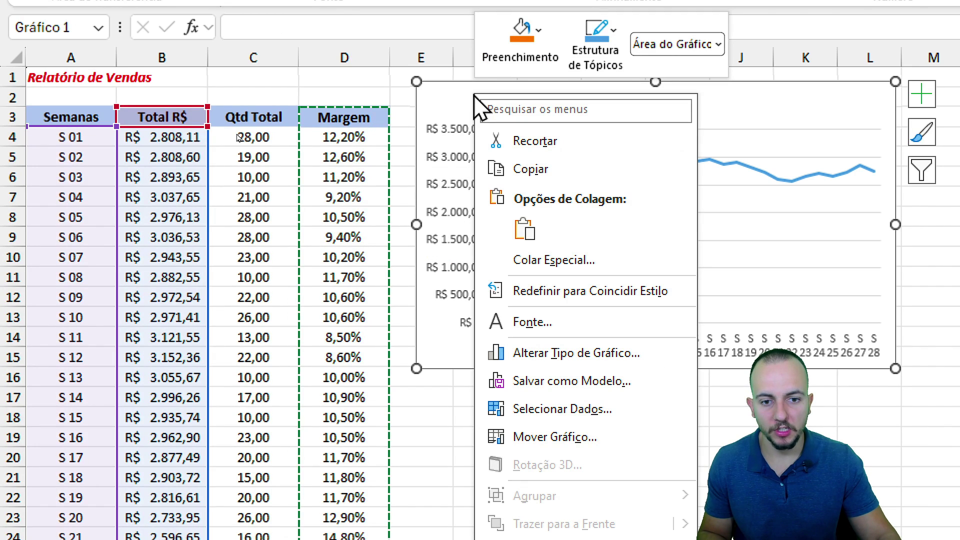
click(526, 229)
click(580, 401)
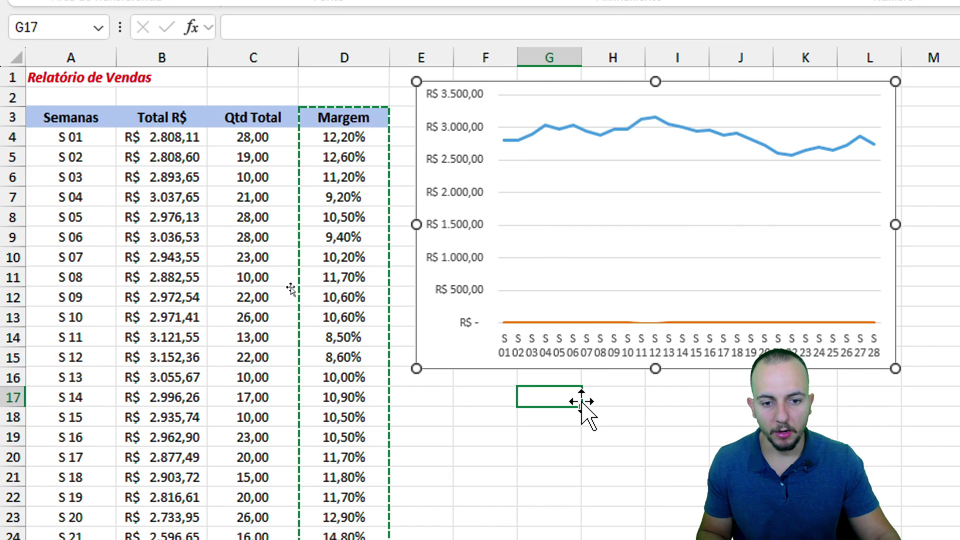
Step: Circle the Margem line, box the S 01 Total R$ and Margem values, trace over the chart lines, and clear the drawings
mouse_move(623, 290)
mouse_down()
mouse_move(625, 350)
mouse_move(396, 294)
mouse_up()
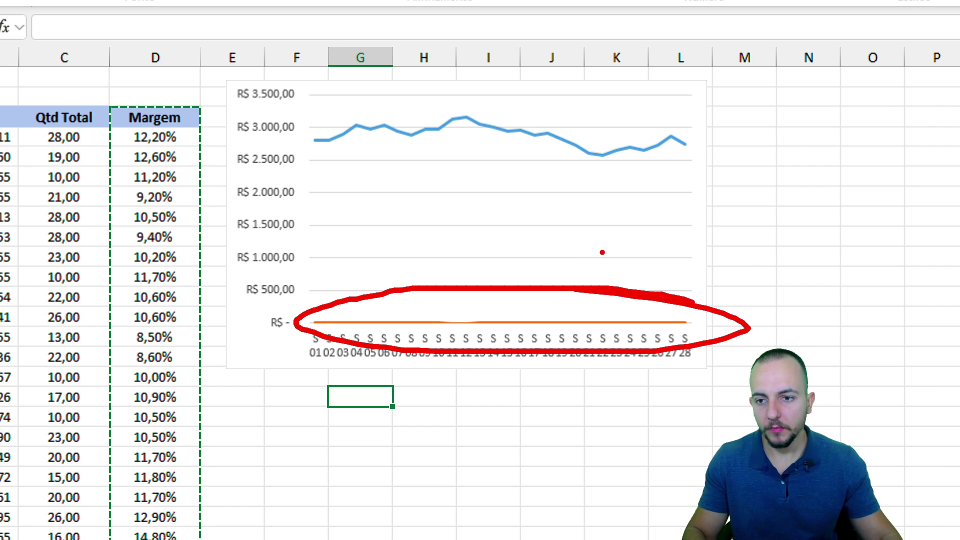
click(161, 58)
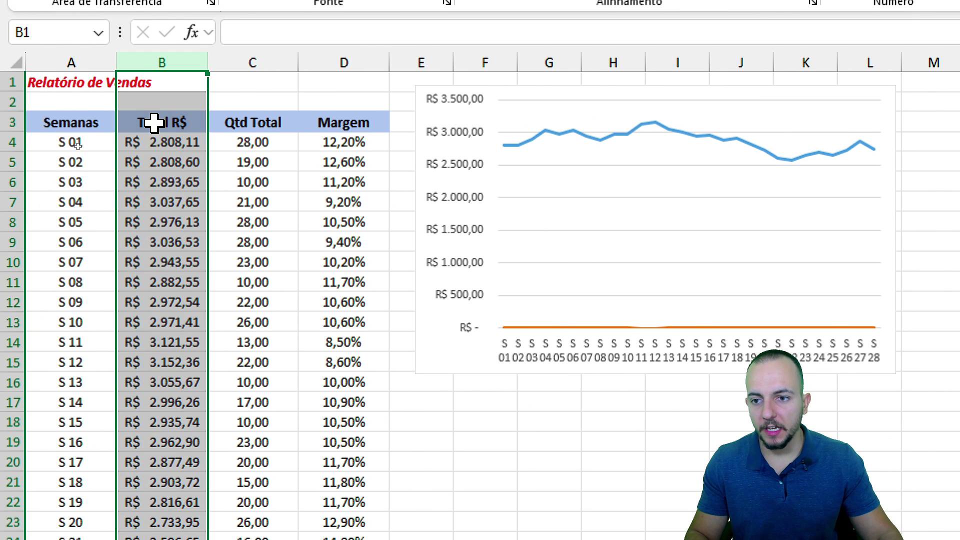
click(153, 123)
drag(115, 128, 212, 154)
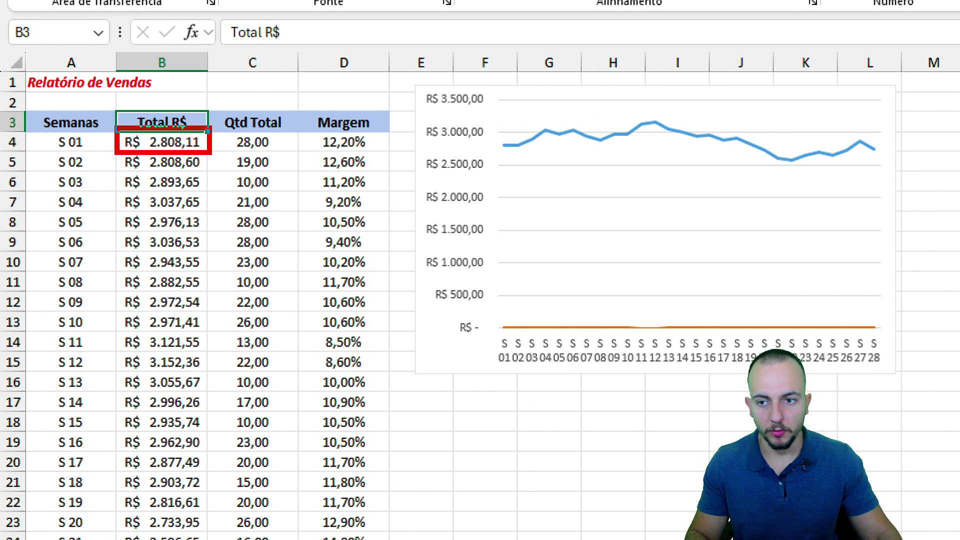
drag(309, 132, 378, 156)
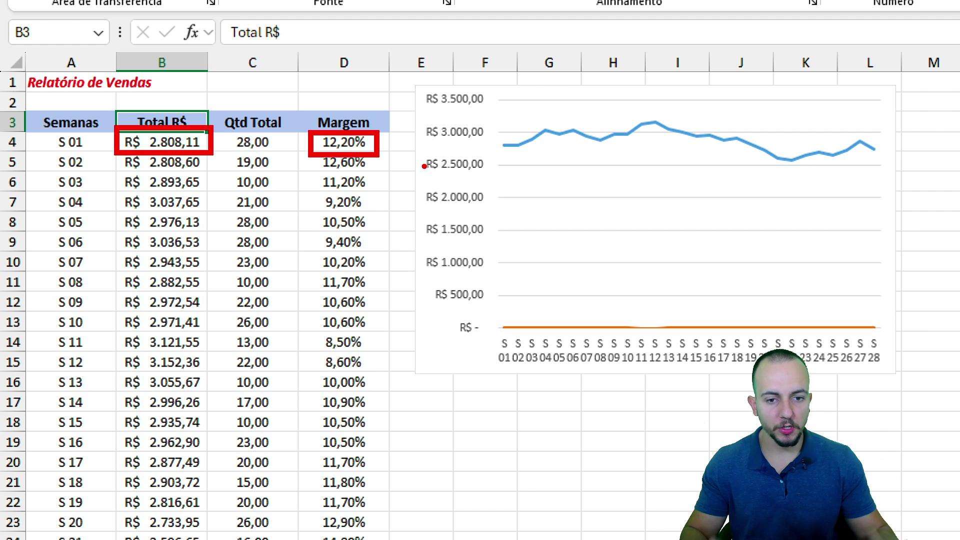
drag(880, 333, 477, 339)
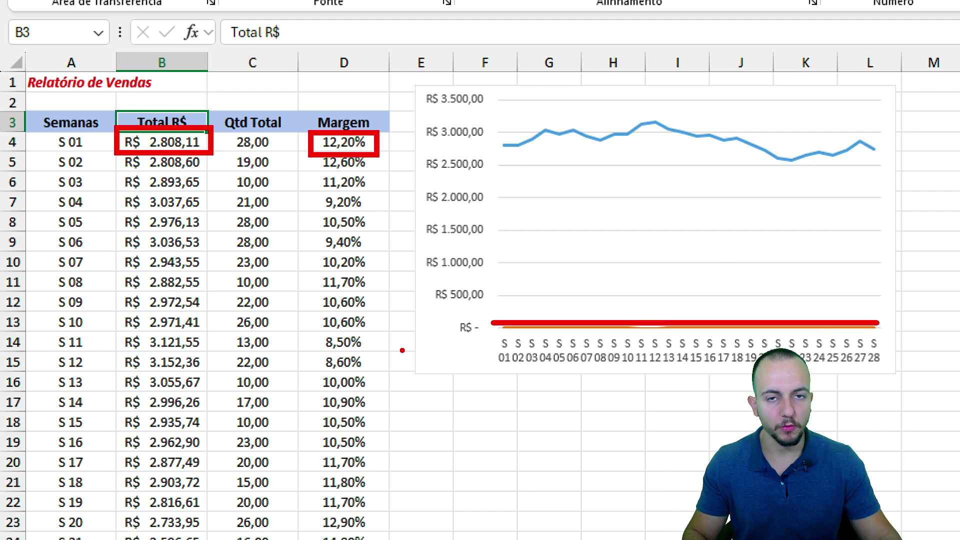
mouse_move(501, 146)
mouse_down()
mouse_move(830, 149)
mouse_move(910, 160)
mouse_up()
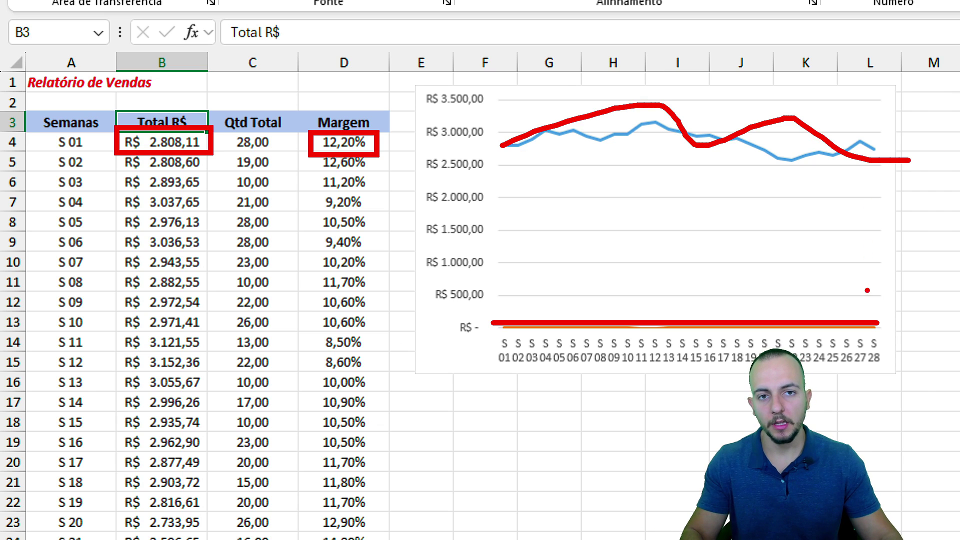
key(Escape)
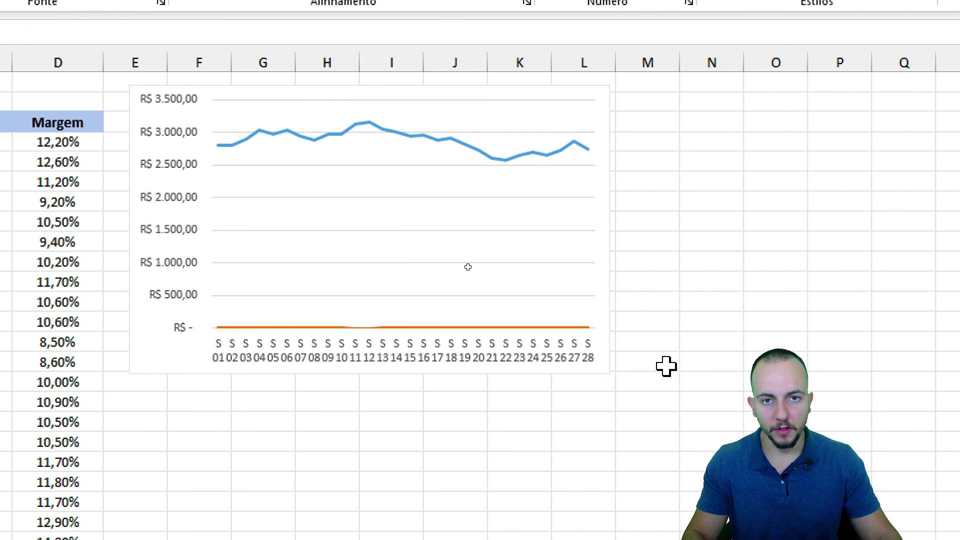
Step: Change the chart type to Combinação and assign the Margem series to the secondary axis as a line
click(178, 353)
right_click(180, 357)
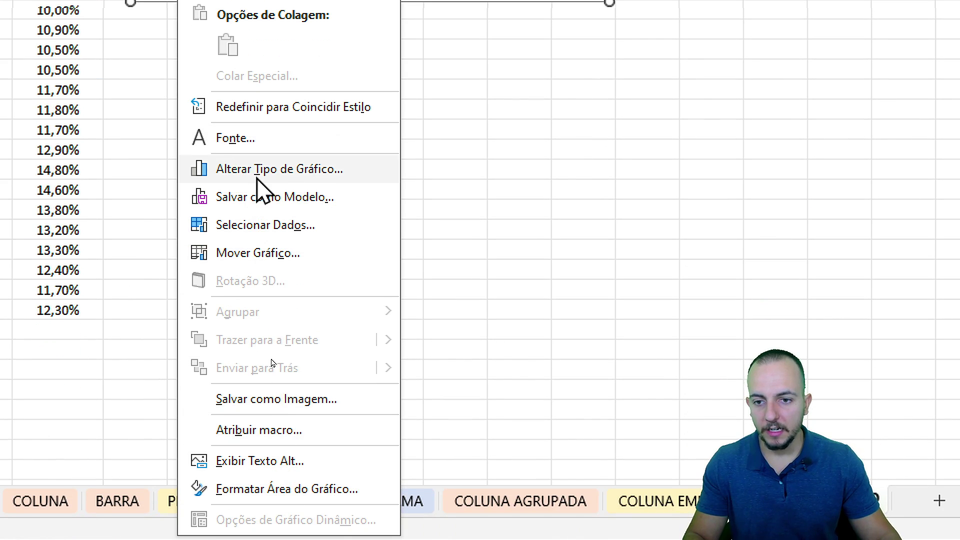
click(257, 170)
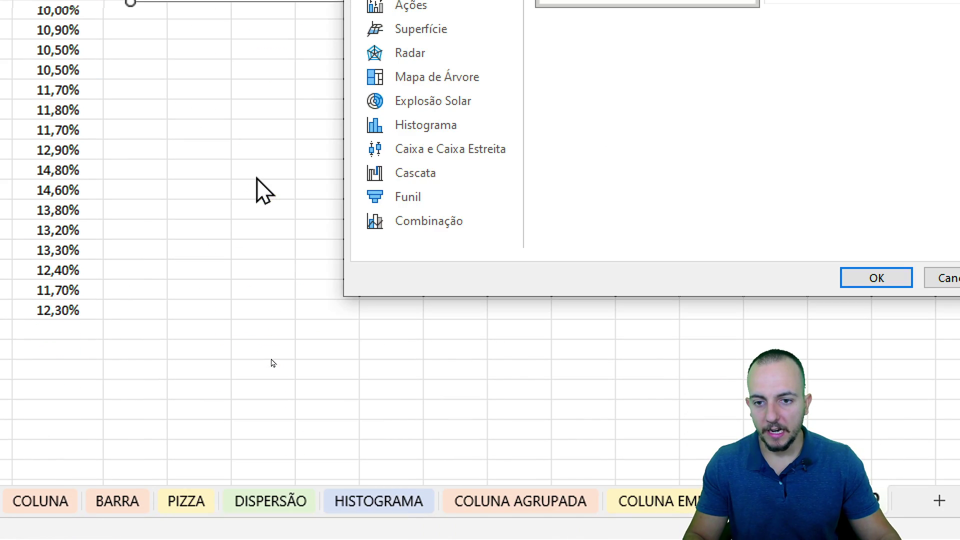
click(441, 223)
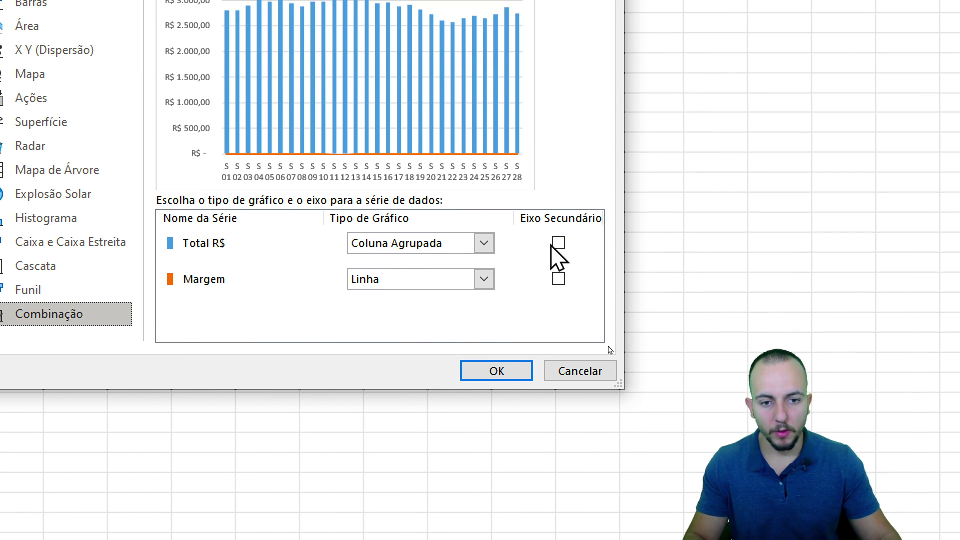
click(559, 243)
click(559, 243)
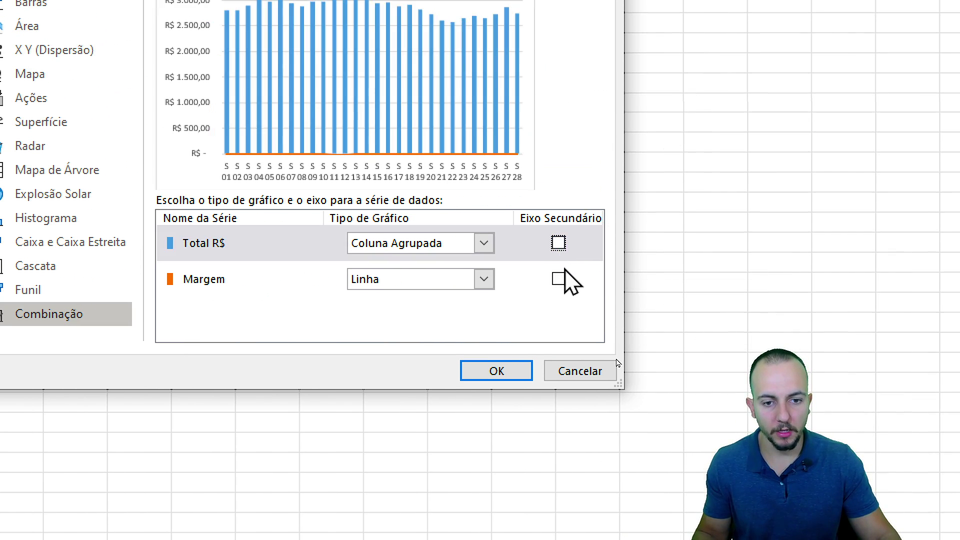
click(558, 279)
click(559, 279)
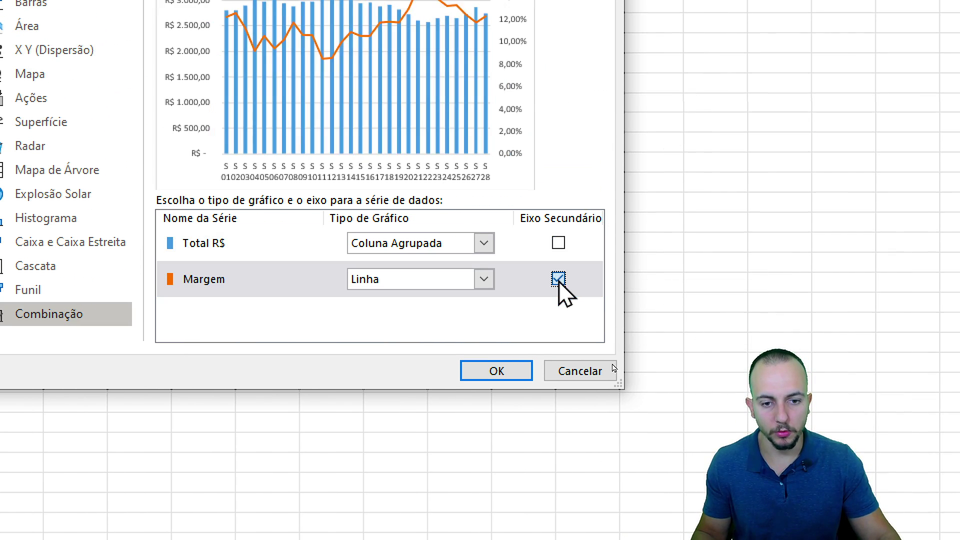
Step: Set the Total R$ series to Linha, apply the combination chart, and widen it to about column N
click(232, 247)
click(390, 244)
click(384, 61)
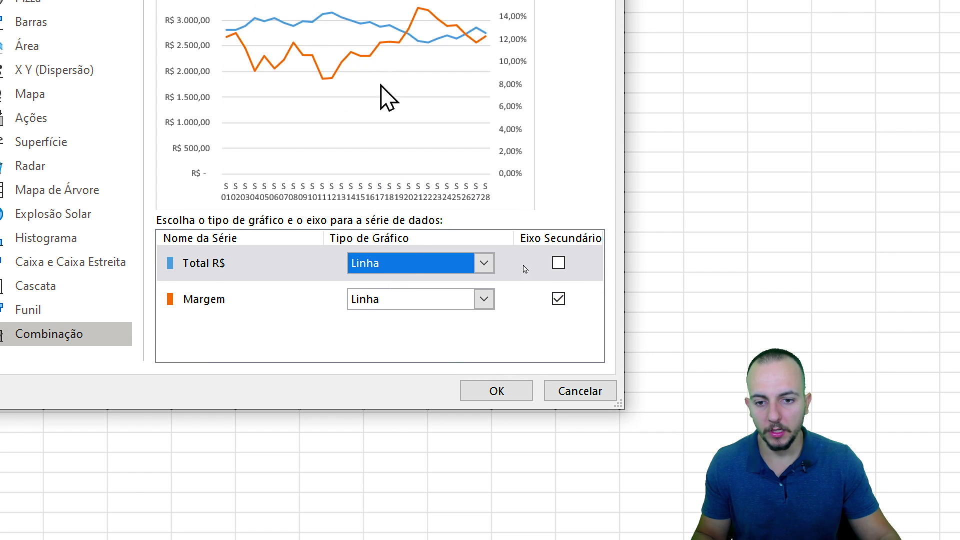
click(496, 391)
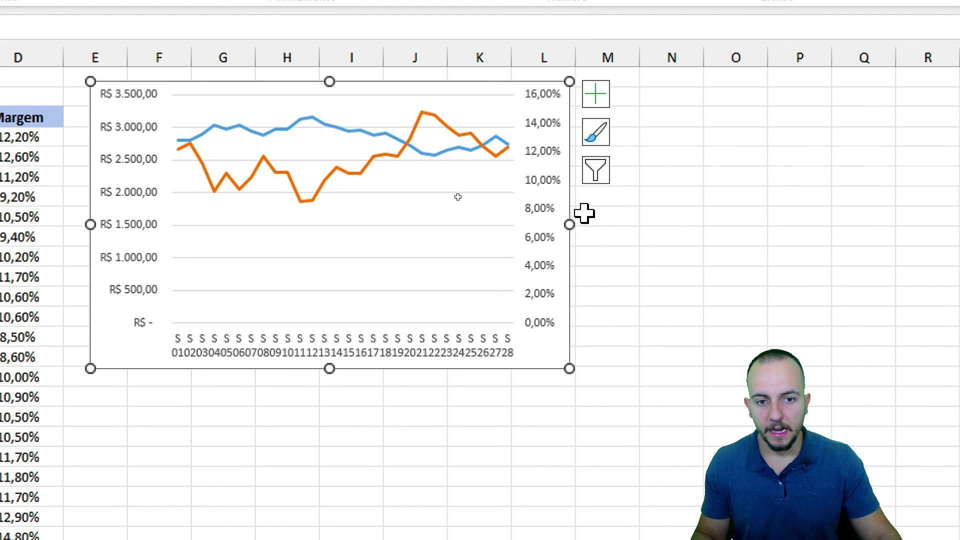
drag(570, 224, 729, 224)
click(608, 436)
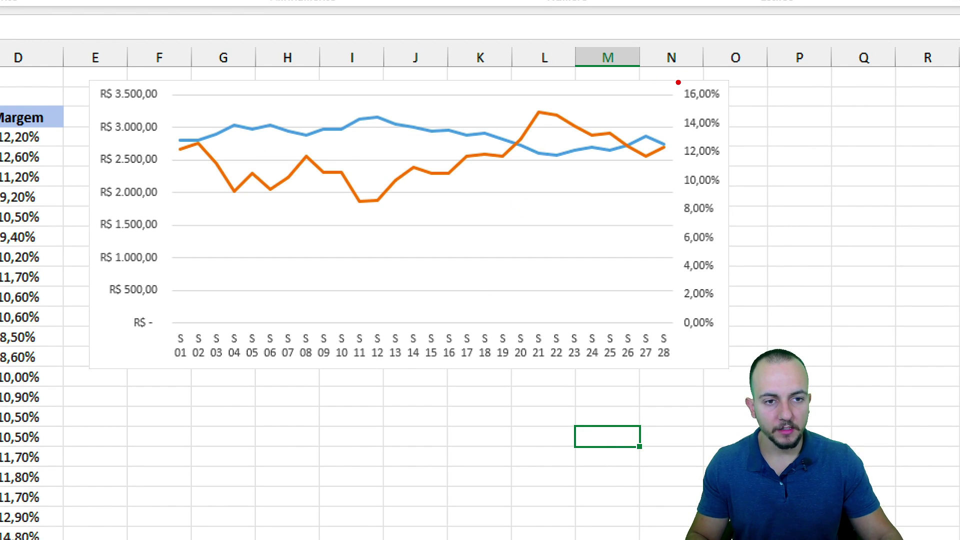
Step: Box the percentage and R$ axes, trace across the chart lines, and clear the drawings
drag(678, 82, 730, 344)
mouse_move(86, 78)
mouse_down()
mouse_move(170, 221)
mouse_move(178, 354)
mouse_up()
mouse_move(192, 142)
mouse_down()
mouse_move(364, 123)
mouse_move(569, 153)
mouse_move(672, 138)
mouse_up()
key(Escape)
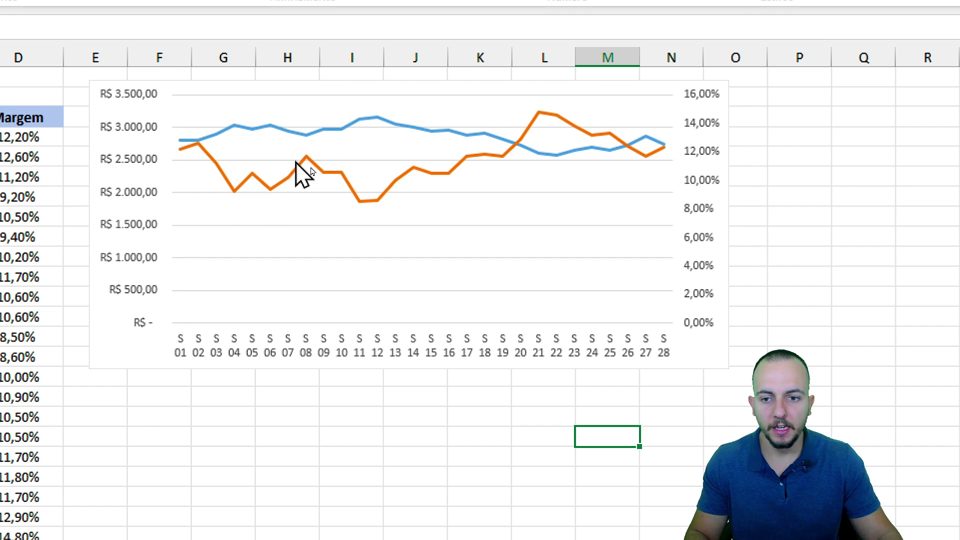
Step: Add a legend below the plot area of the combination chart
click(727, 106)
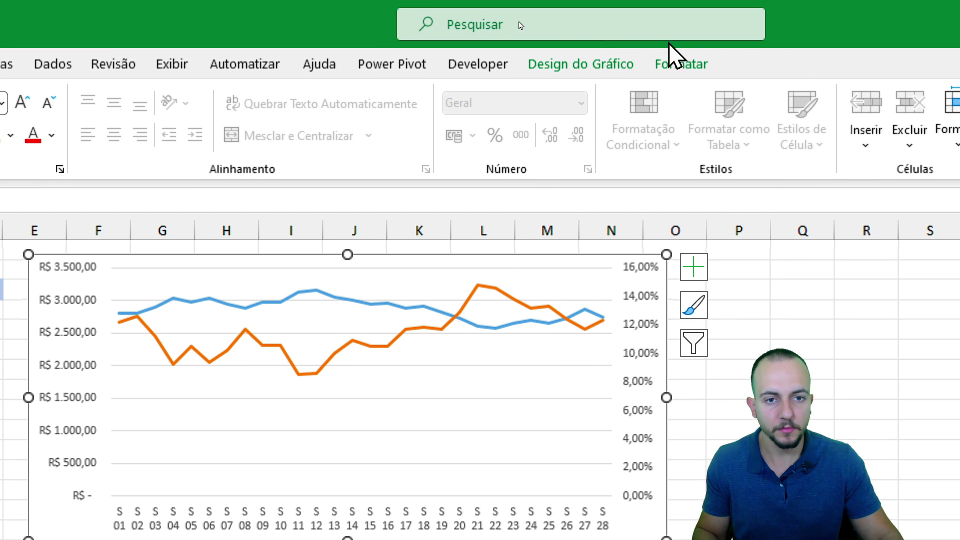
click(595, 65)
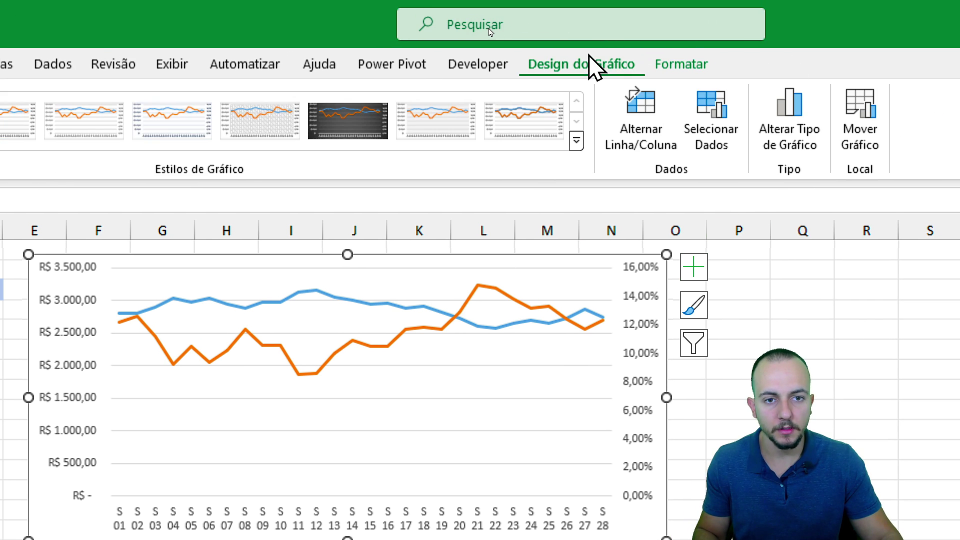
click(93, 150)
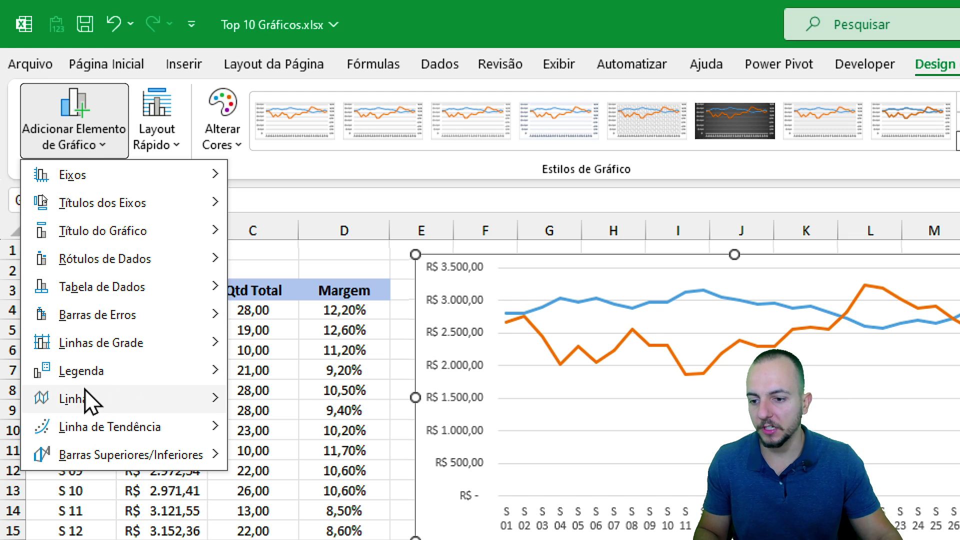
mouse_move(150, 378)
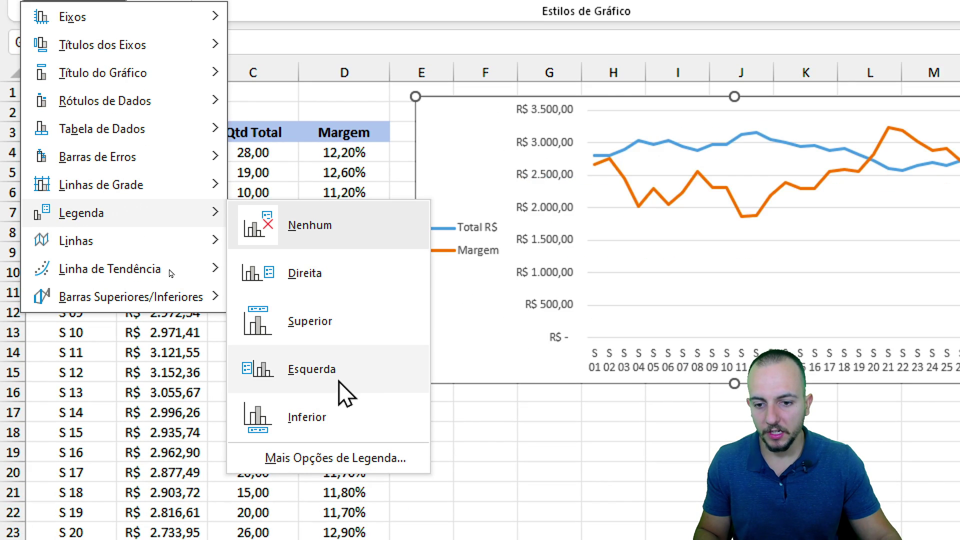
click(345, 498)
click(700, 433)
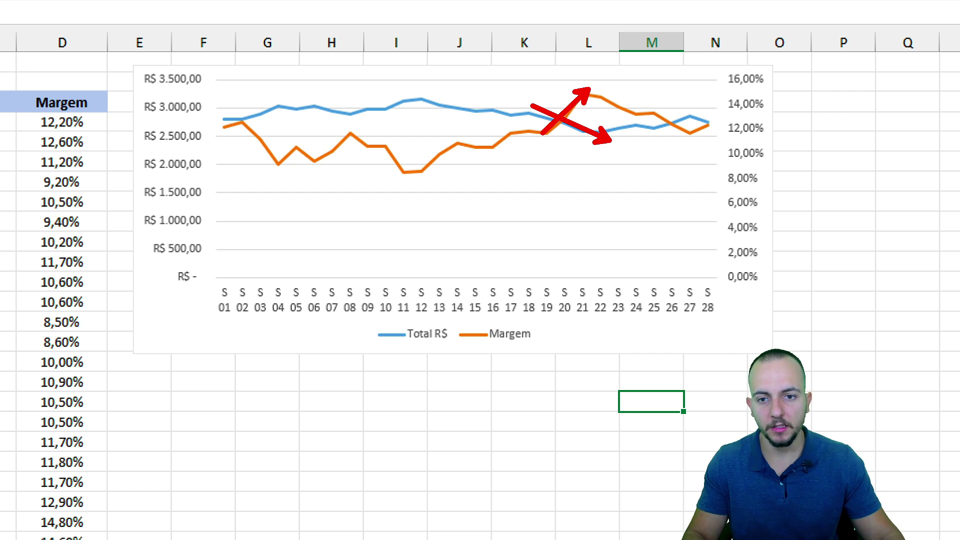
Step: Enlarge the combination chart to about column P and row 20, and deselect it
click(523, 276)
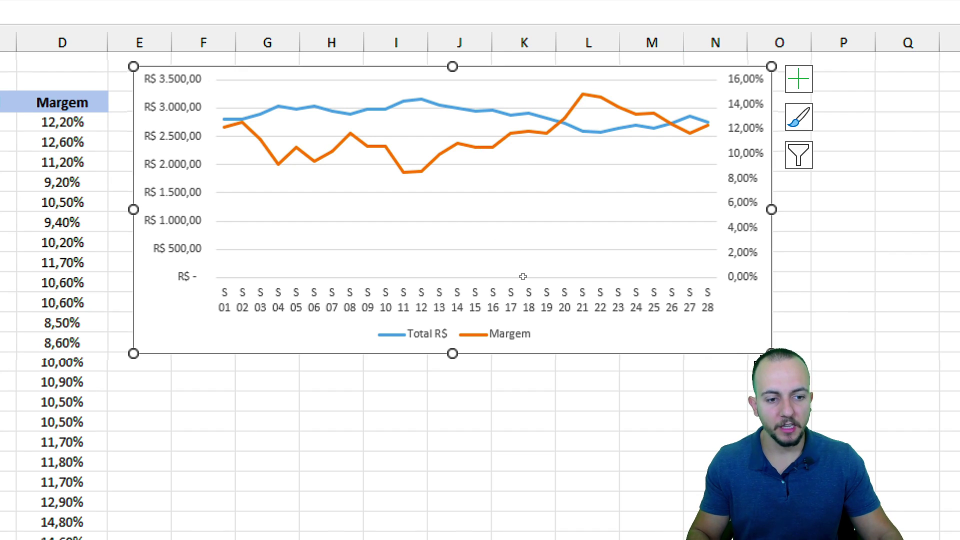
drag(771, 354, 811, 451)
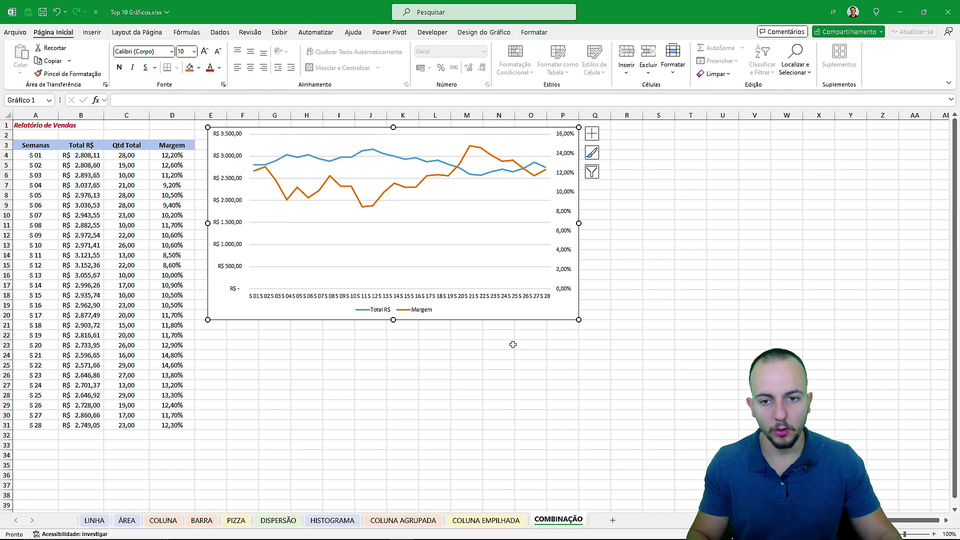
key(Escape)
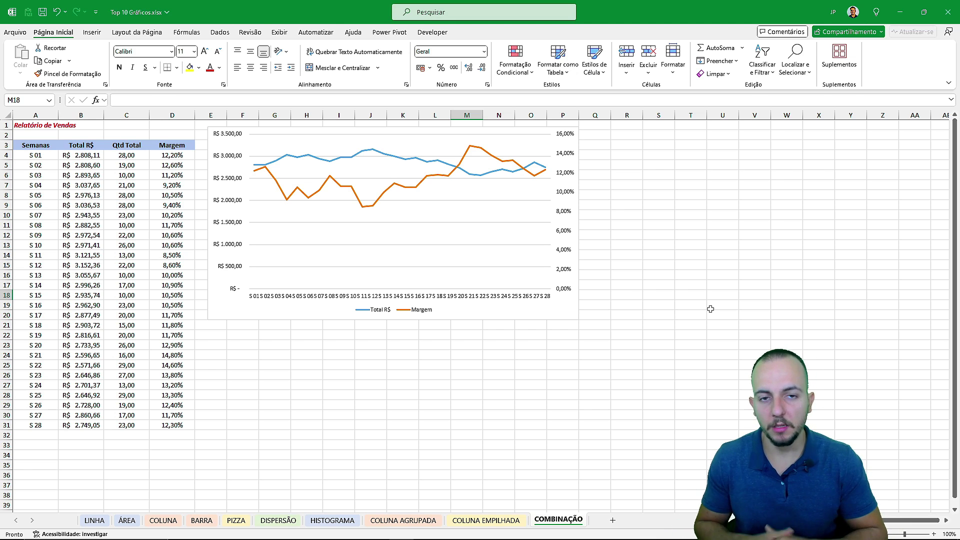
Step: Browse back through the chart sheets from COMBINAÇÃO past COLUNA EMPILHADA and DISPERSÃO
key(ctrl+Page_Up)
key(ctrl+Page_Up)
key(ctrl+Page_Up)
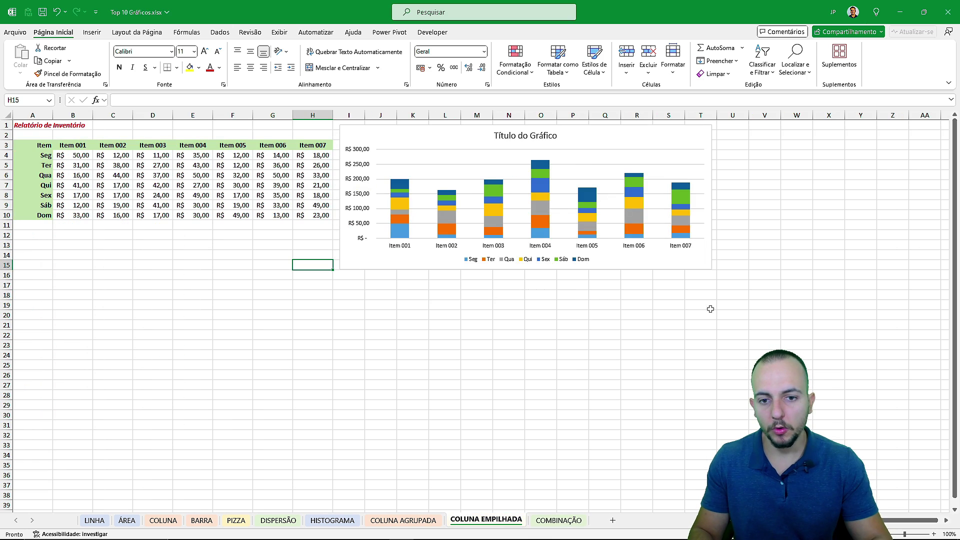
key(ctrl+Page_Up)
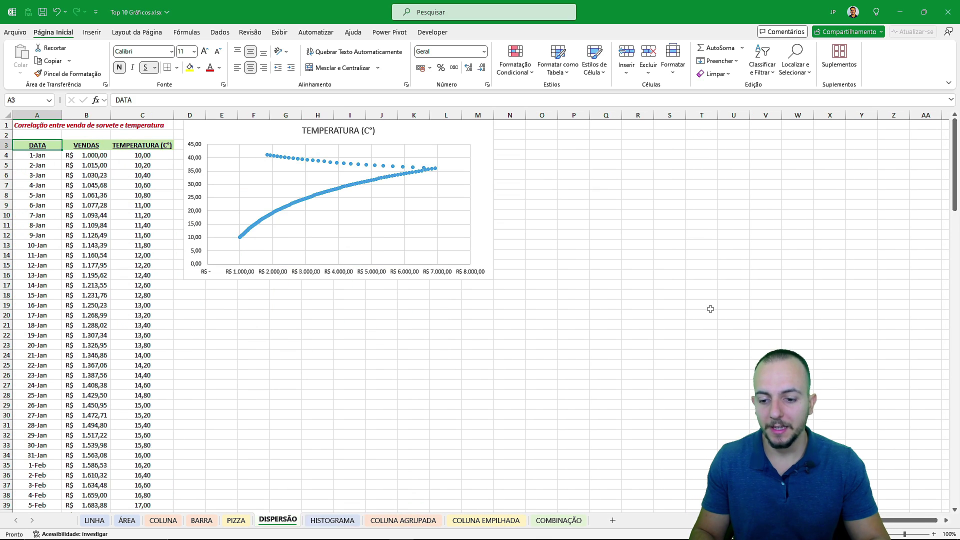
key(ctrl+Page_Up)
key(ctrl+Page_Up)
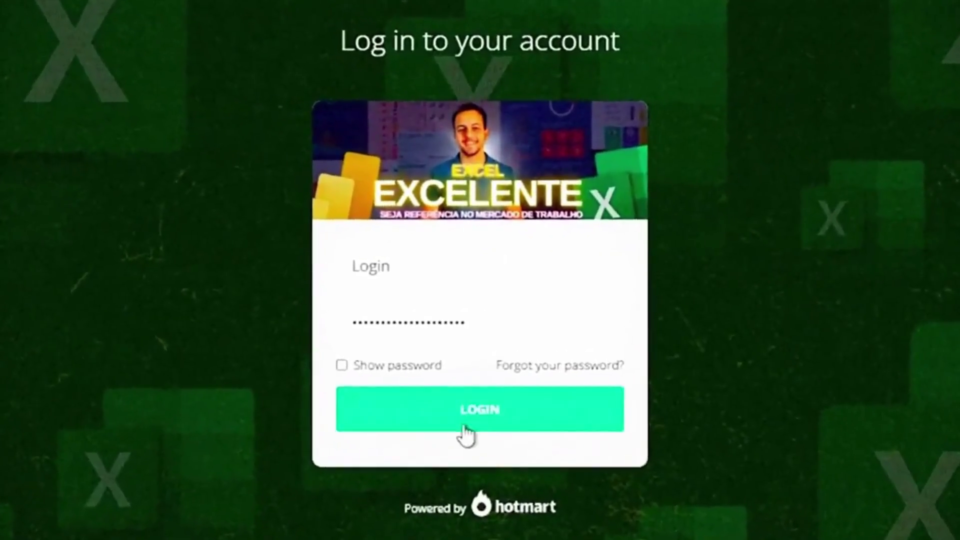
Step: Switch to the Excel Excelente course site, log in, and browse the module list through the Power BI and quick-tips lessons
click(464, 434)
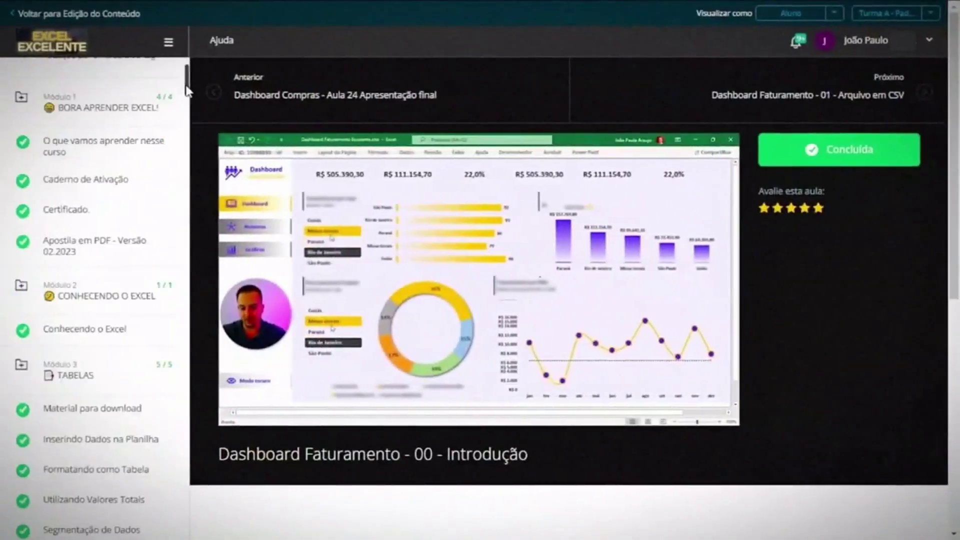
drag(189, 86, 186, 306)
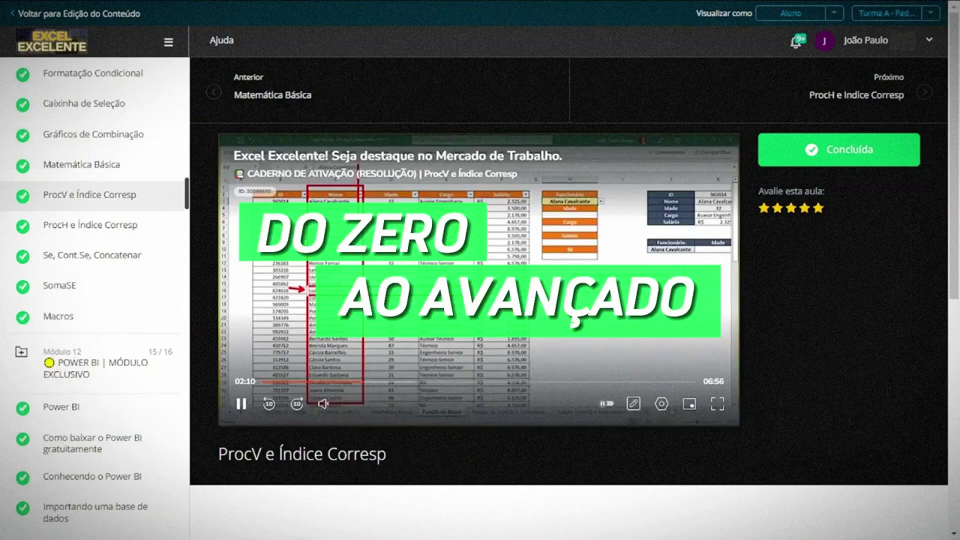
mouse_move(187, 201)
mouse_down()
mouse_move(184, 234)
mouse_move(185, 214)
mouse_up()
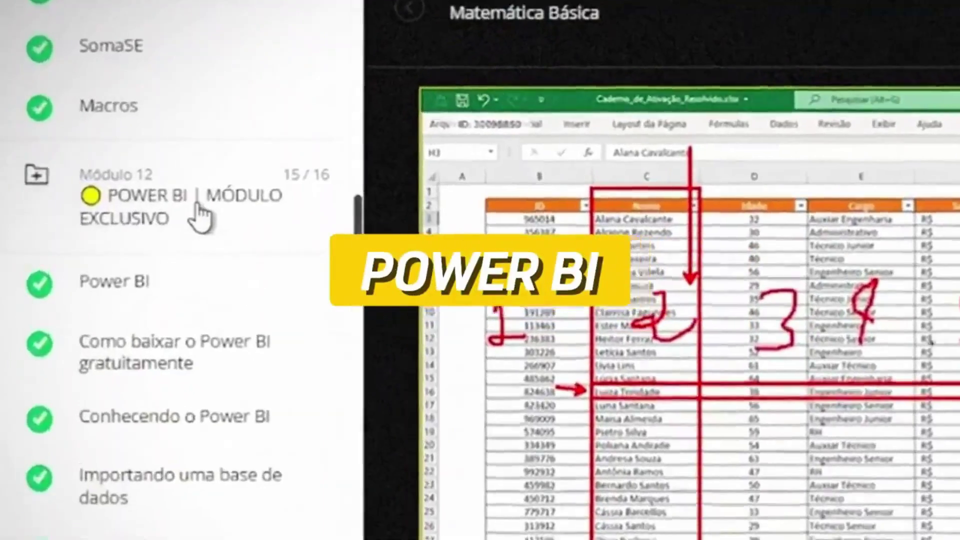
click(220, 320)
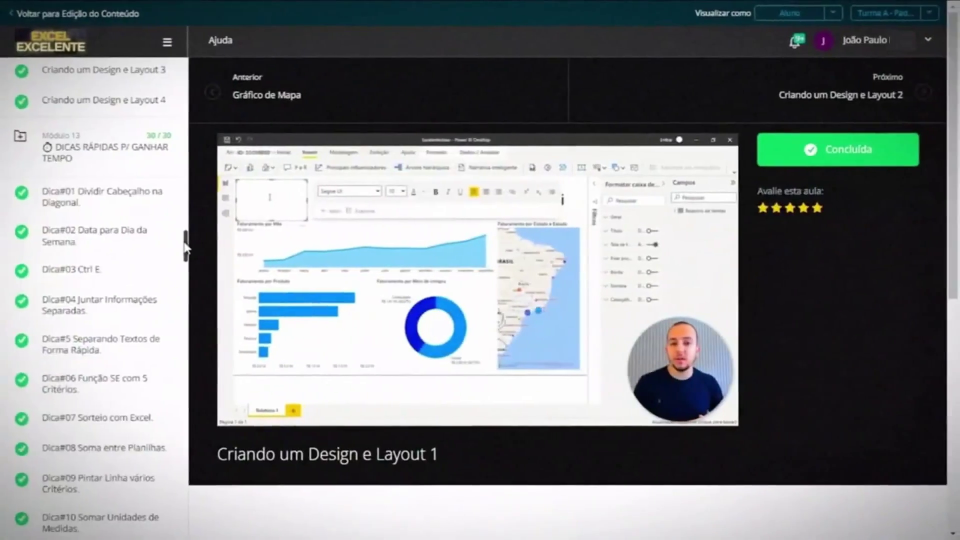
drag(186, 251, 184, 407)
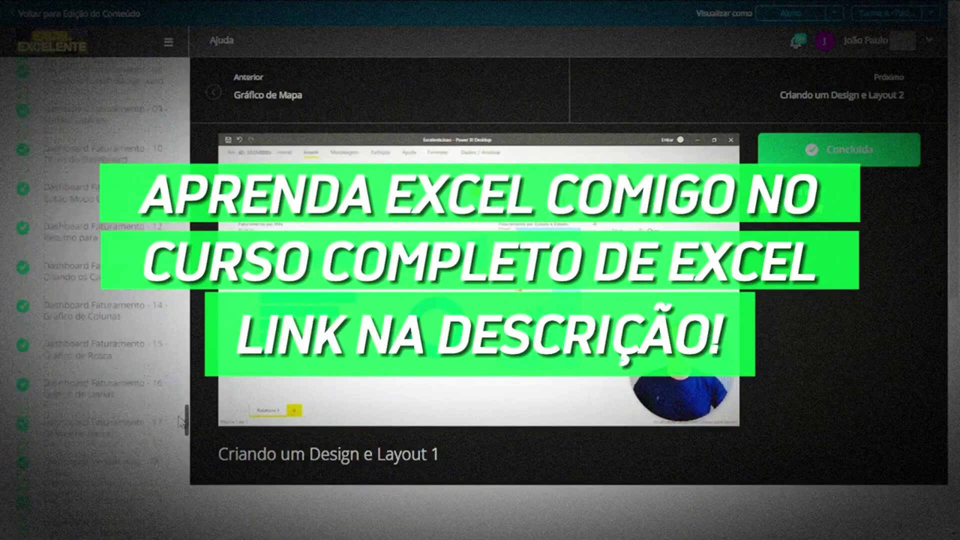